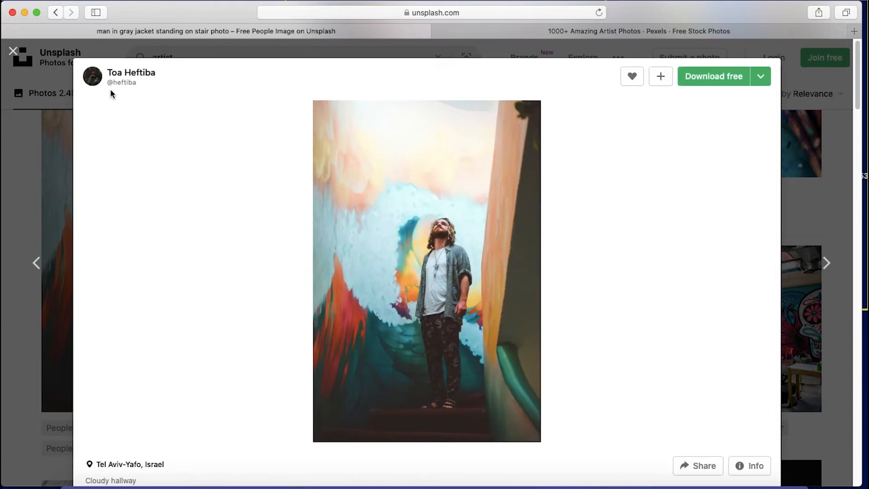
Close the open Unsplash photo and browse the artist photos in the Pexels results
{"action": "left_click", "coordinate": [21, 54]}
{"action": "scroll", "coordinate": [317, 202], "scroll_direction": "up", "scroll_amount": 5}
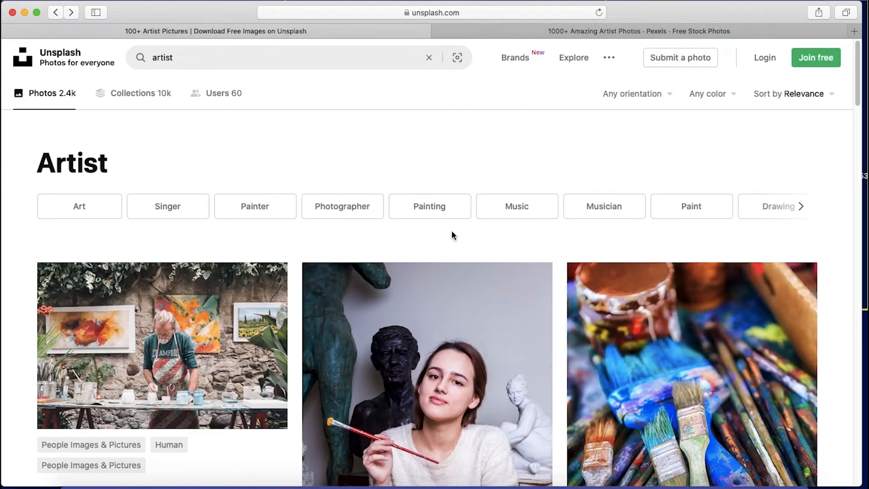
{"action": "left_click", "coordinate": [545, 31]}
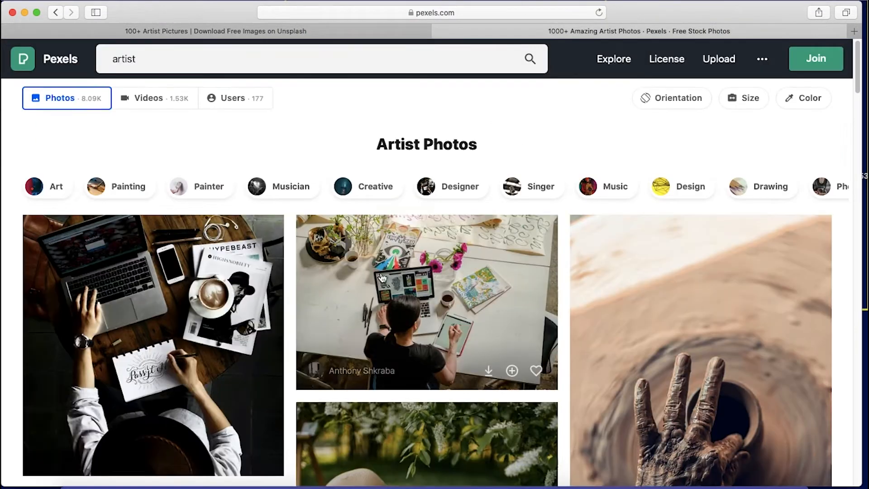
{"action": "scroll", "coordinate": [448, 303], "scroll_direction": "down", "scroll_amount": 6}
{"action": "scroll", "coordinate": [448, 303], "scroll_direction": "down", "scroll_amount": 15}
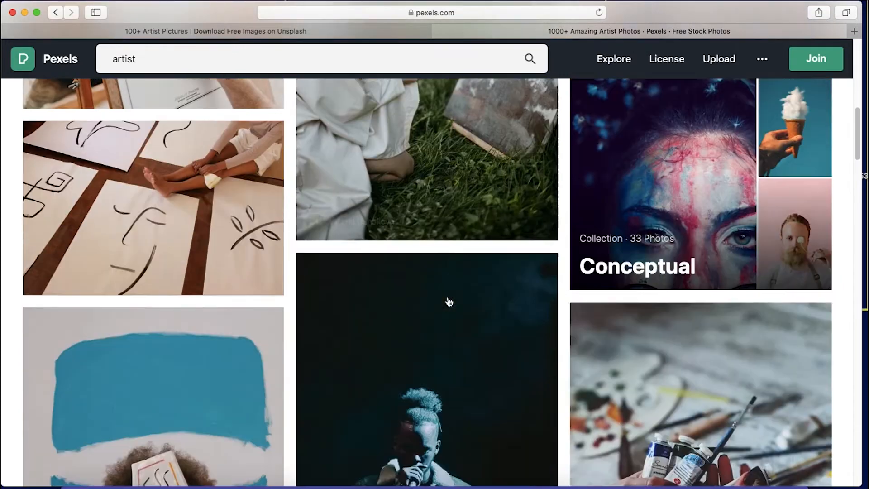
{"action": "scroll", "coordinate": [449, 302], "scroll_direction": "down", "scroll_amount": 3}
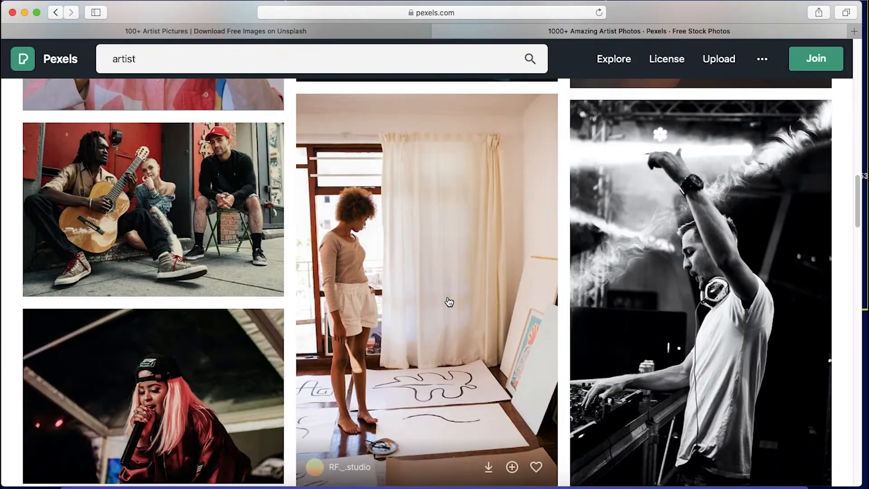
{"action": "scroll", "coordinate": [449, 302], "scroll_direction": "down", "scroll_amount": 7}
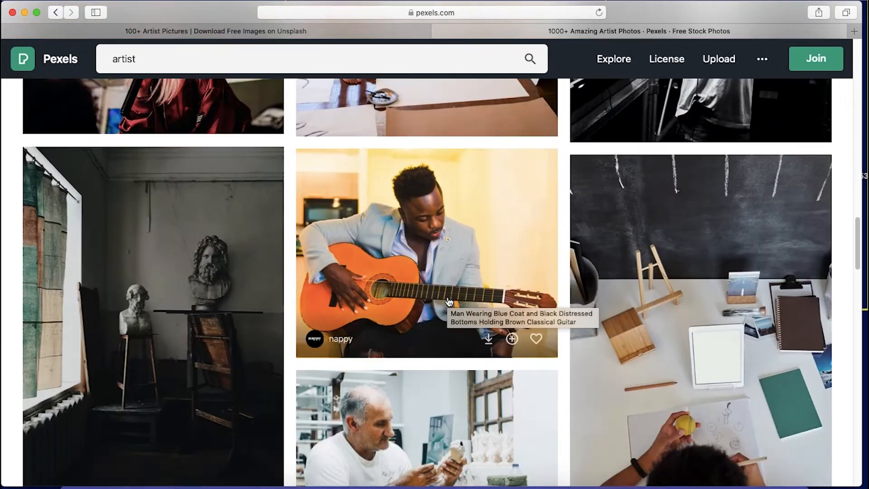
{"action": "scroll", "coordinate": [448, 300], "scroll_direction": "down", "scroll_amount": 7}
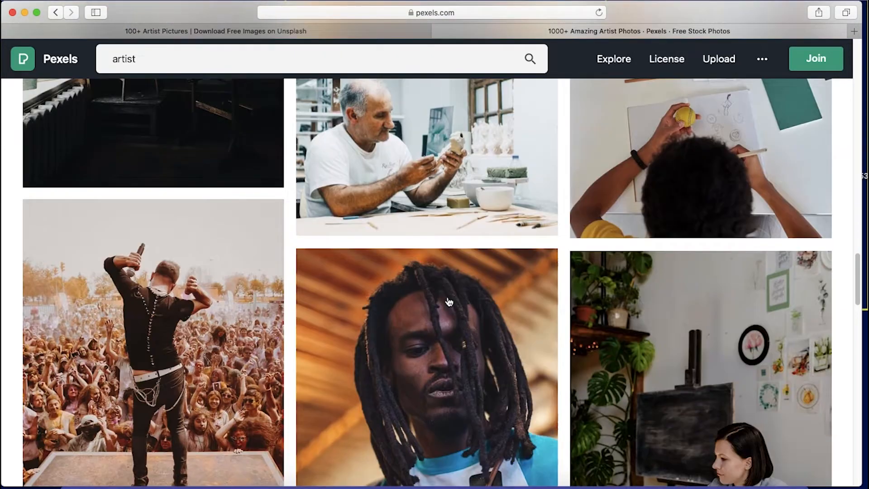
{"action": "scroll", "coordinate": [447, 295], "scroll_direction": "down", "scroll_amount": 4}
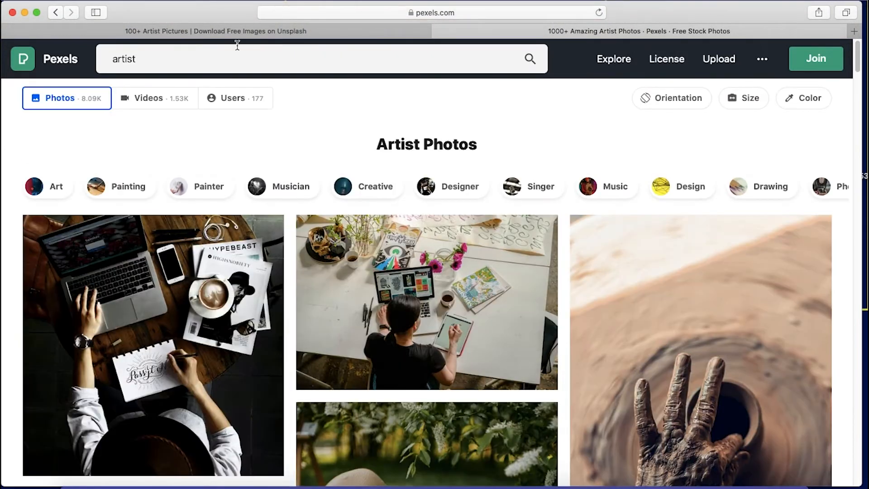
Search Pexels for "old artist" and look through the resulting photos
{"action": "left_click", "coordinate": [221, 52]}
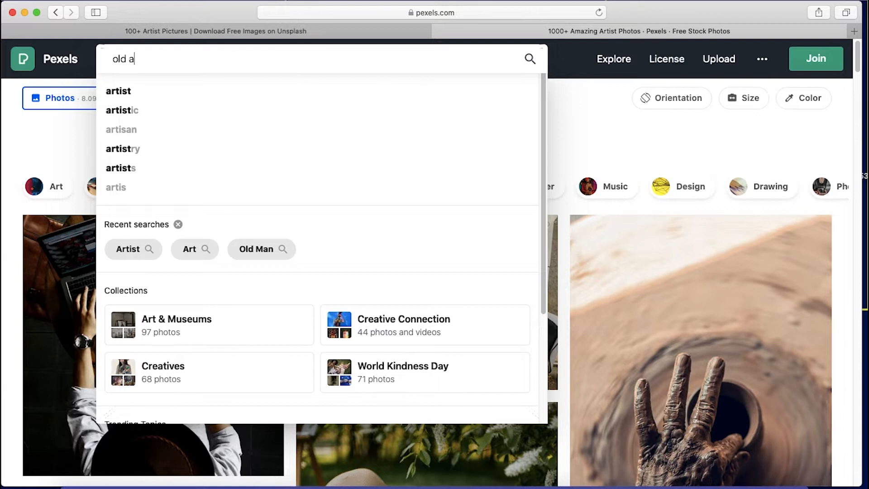
{"action": "type", "text": "old artt"}
{"action": "key", "text": "BackSpace"}
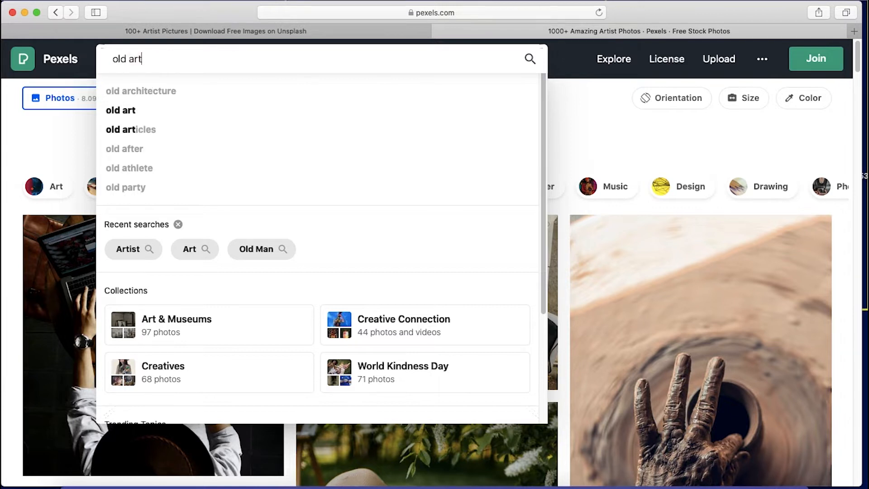
{"action": "key", "text": "Return"}
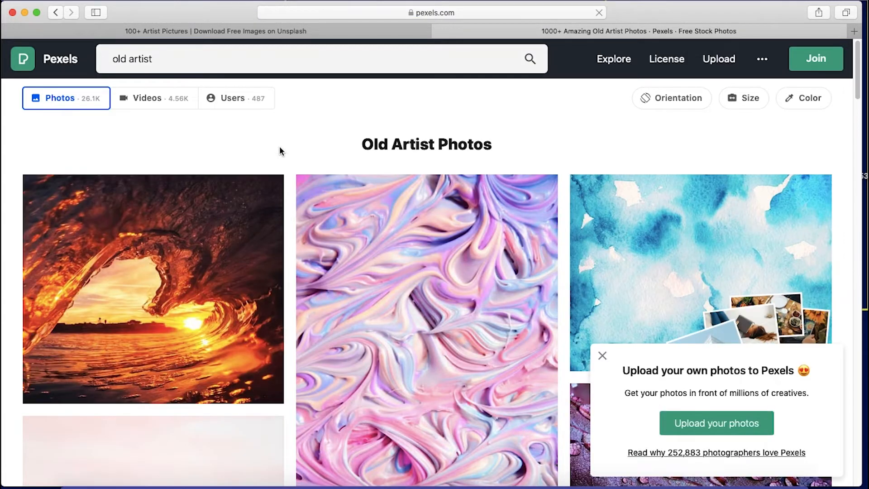
{"action": "scroll", "coordinate": [427, 288], "scroll_direction": "down", "scroll_amount": 15}
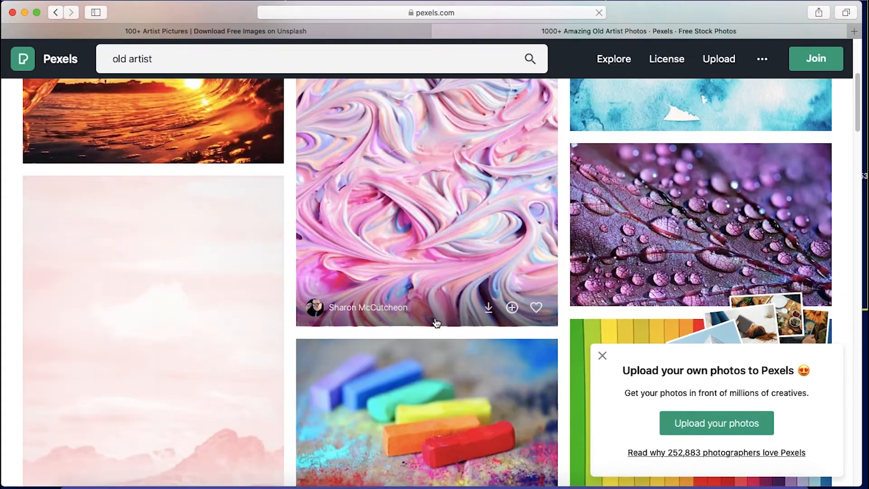
{"action": "scroll", "coordinate": [437, 323], "scroll_direction": "down", "scroll_amount": 13}
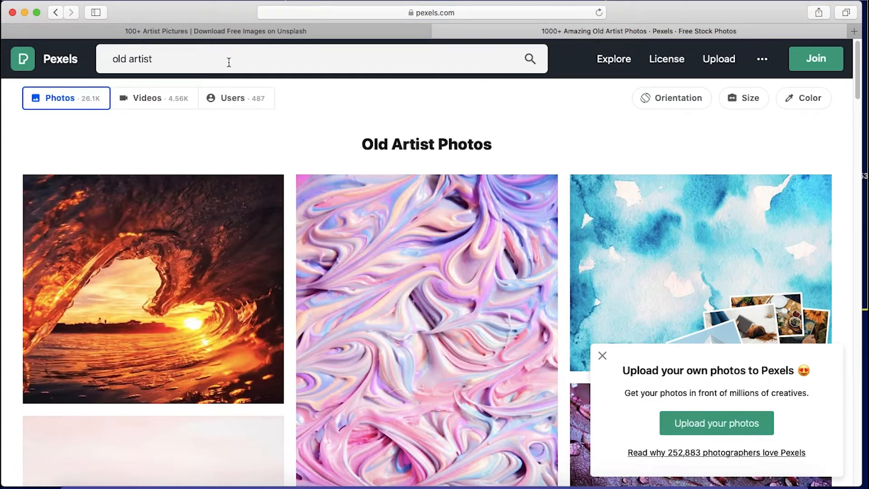
Change the Pexels search to "old man"
{"action": "left_click", "coordinate": [229, 62]}
{"action": "key", "text": "BackSpace"}
{"action": "key", "text": "BackSpace"}
{"action": "key", "text": "BackSpace"}
{"action": "key", "text": "BackSpace"}
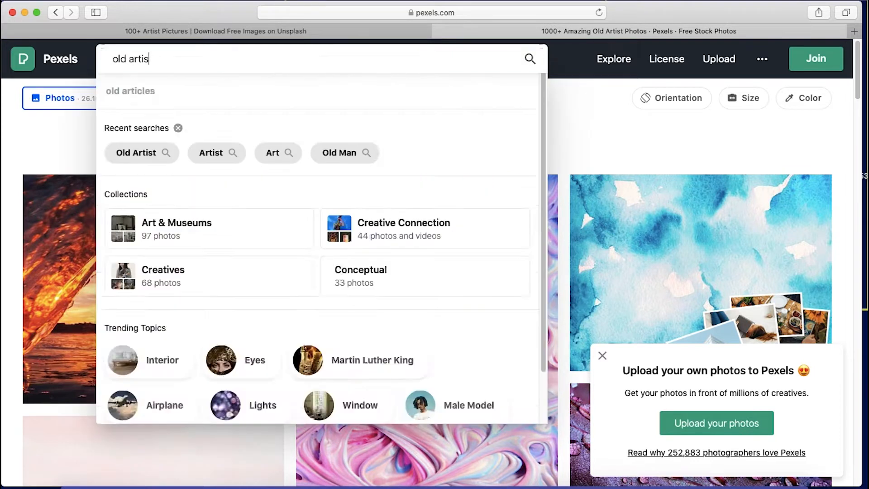
{"action": "type", "text": "man"}
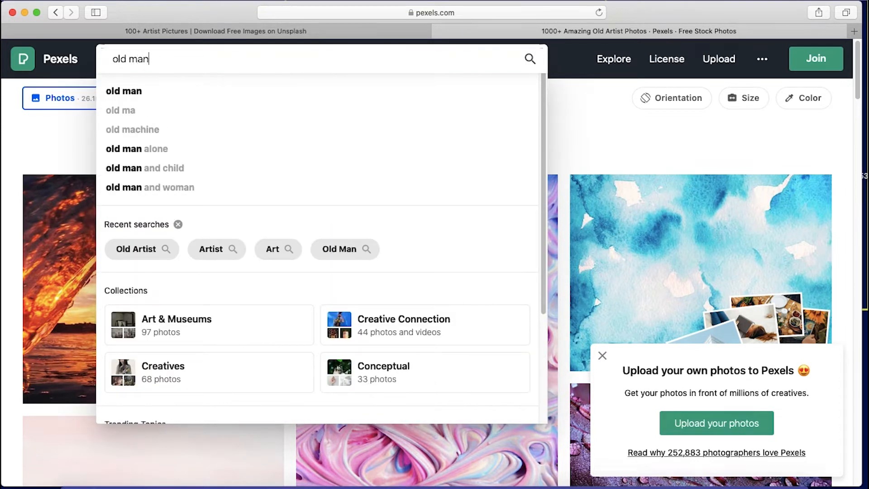
Switch to Unsplash and search its photos for "old man"
{"action": "left_click", "coordinate": [220, 30]}
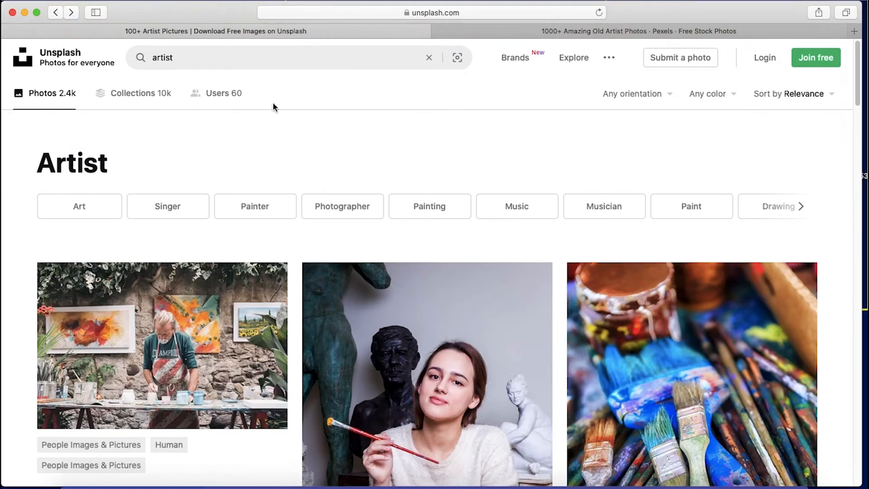
{"action": "left_click", "coordinate": [245, 62]}
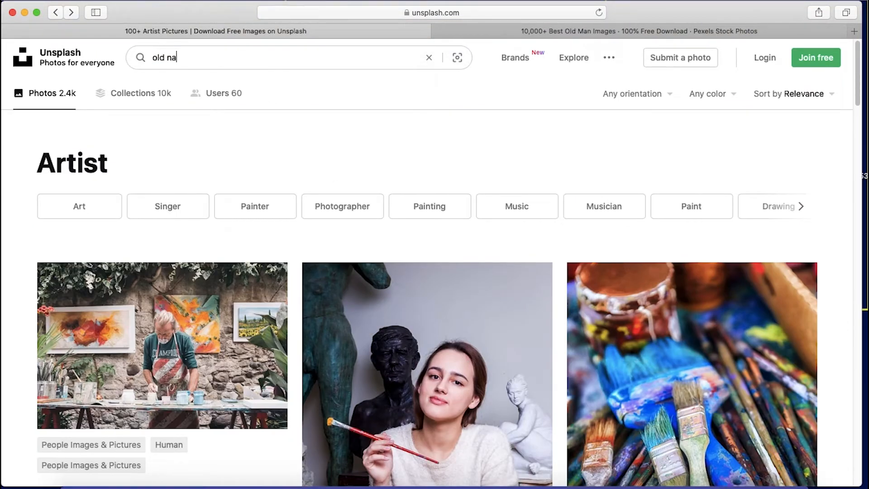
{"action": "type", "text": "old man"}
{"action": "key", "text": "Return"}
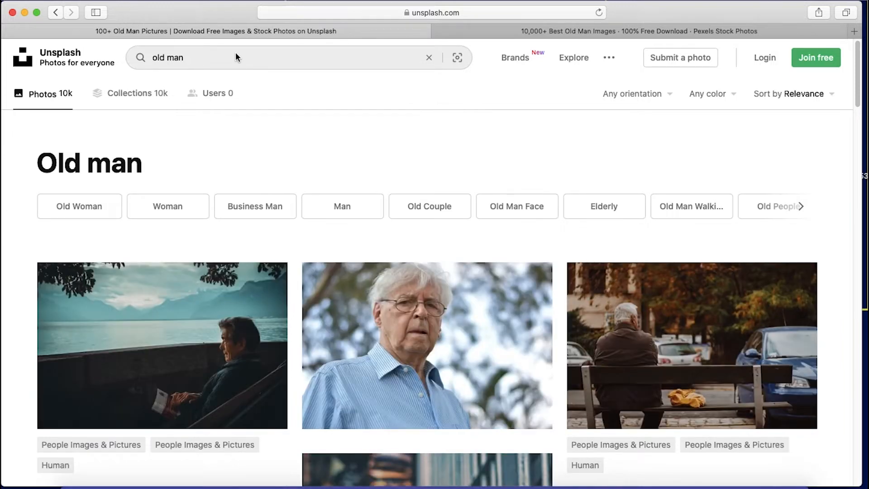
Return to Pexels and browse the old man photos for a suitable subject
{"action": "left_click", "coordinate": [482, 36]}
{"action": "scroll", "coordinate": [402, 332], "scroll_direction": "down", "scroll_amount": 6}
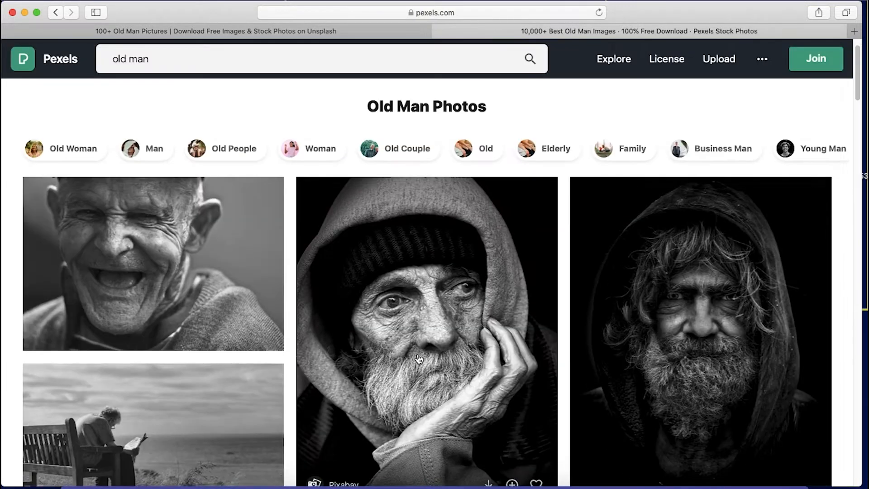
{"action": "scroll", "coordinate": [402, 332], "scroll_direction": "down", "scroll_amount": 8}
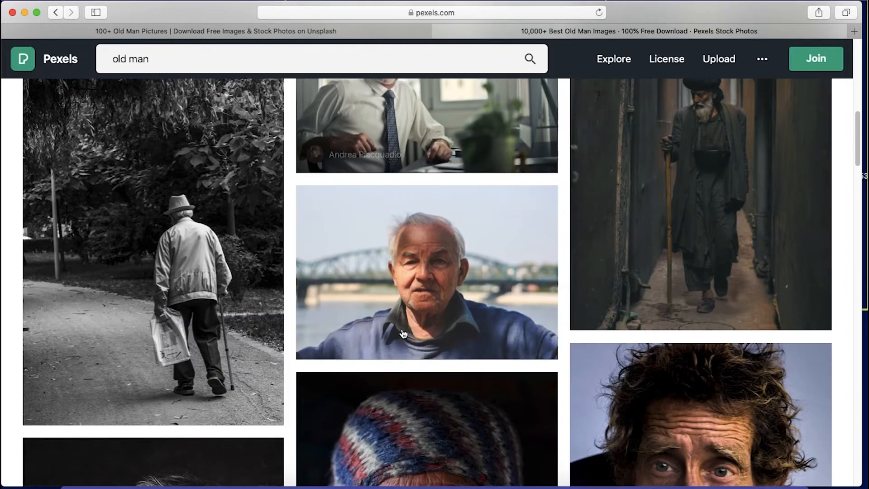
{"action": "scroll", "coordinate": [403, 332], "scroll_direction": "down", "scroll_amount": 13}
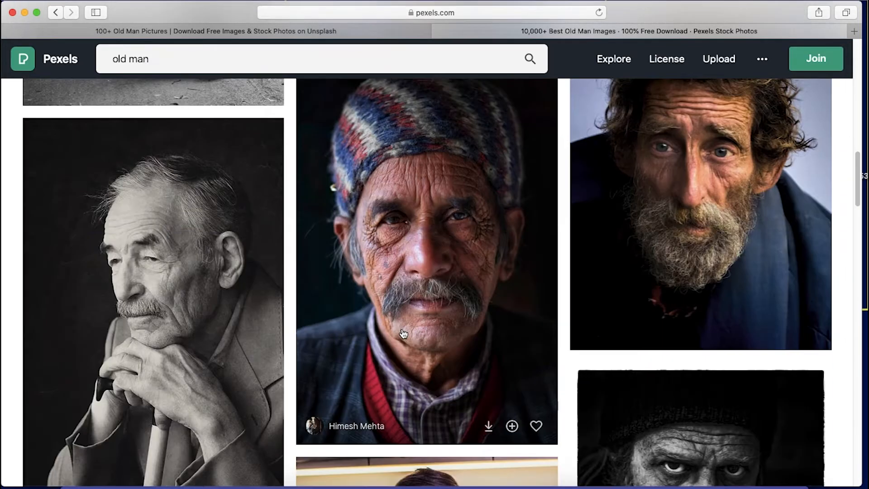
{"action": "scroll", "coordinate": [403, 333], "scroll_direction": "down", "scroll_amount": 4}
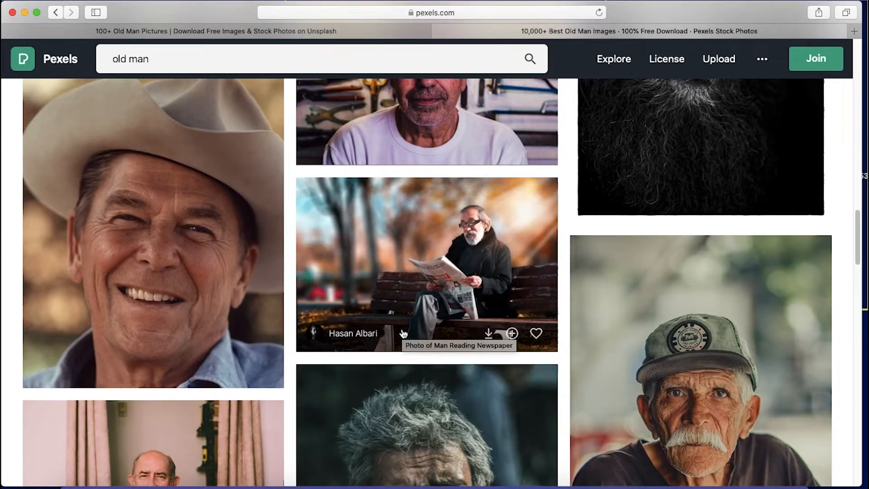
{"action": "scroll", "coordinate": [404, 333], "scroll_direction": "down", "scroll_amount": 2}
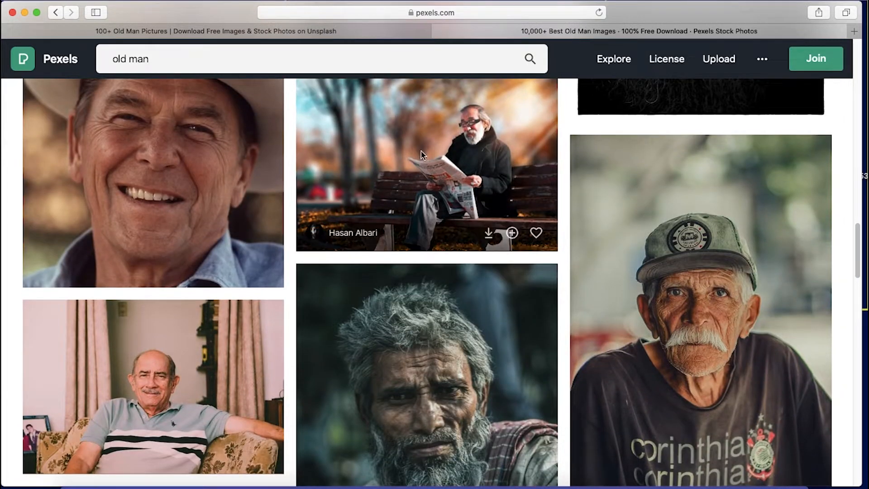
Open the photo of the man reading a newspaper on a bench and check its similar photos
{"action": "left_click", "coordinate": [408, 220]}
{"action": "scroll", "coordinate": [452, 268], "scroll_direction": "down", "scroll_amount": 7}
{"action": "scroll", "coordinate": [455, 272], "scroll_direction": "down", "scroll_amount": 9}
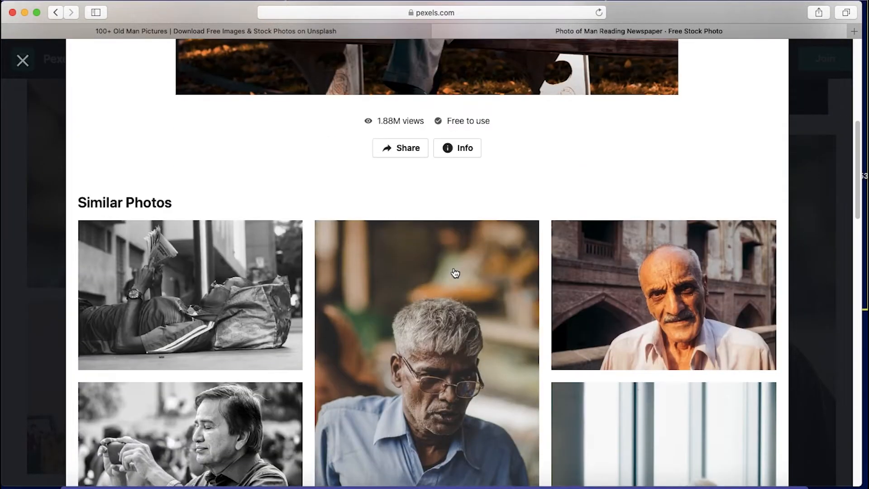
{"action": "scroll", "coordinate": [452, 271], "scroll_direction": "up", "scroll_amount": 16}
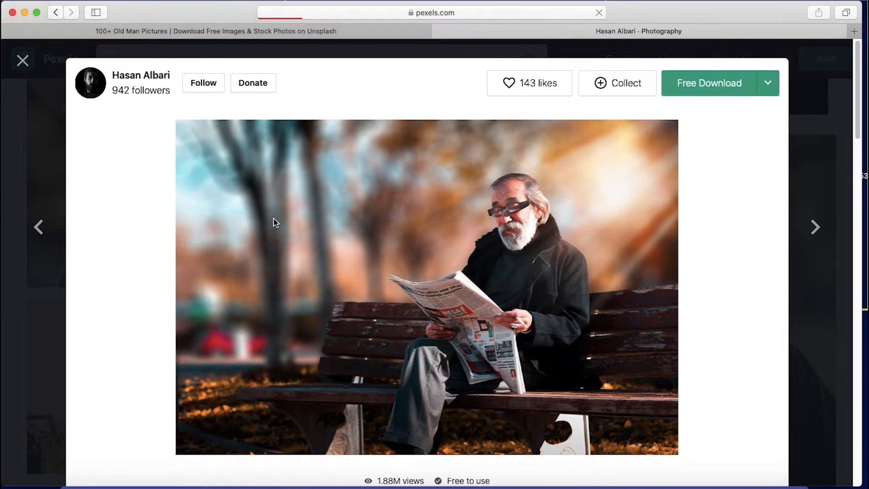
Examine the photographer's portfolio for more shots of the man reading a newspaper, and return to the original photo's page
{"action": "scroll", "coordinate": [306, 269], "scroll_direction": "down", "scroll_amount": 6}
{"action": "scroll", "coordinate": [305, 270], "scroll_direction": "down", "scroll_amount": 20}
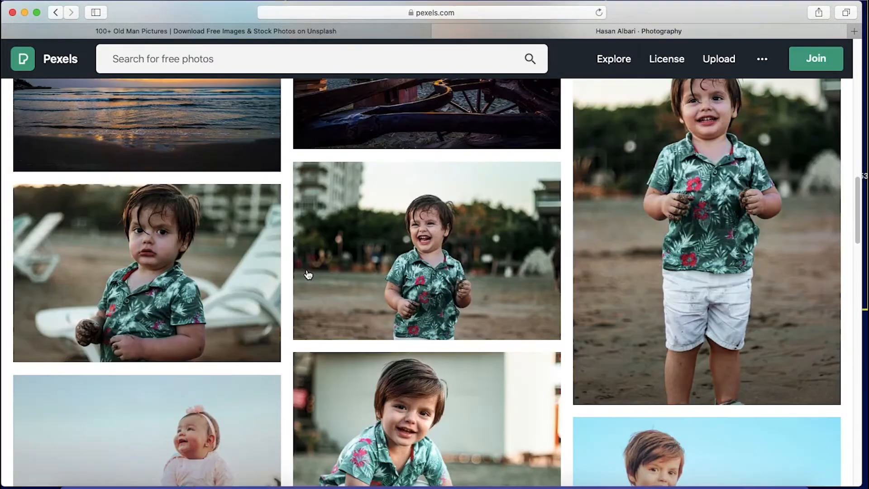
{"action": "scroll", "coordinate": [456, 279], "scroll_direction": "down", "scroll_amount": 20}
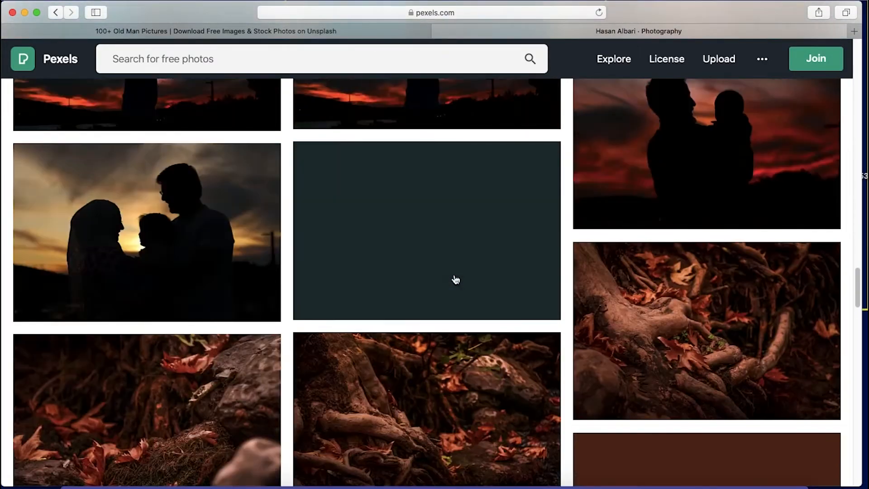
{"action": "scroll", "coordinate": [456, 279], "scroll_direction": "down", "scroll_amount": 20}
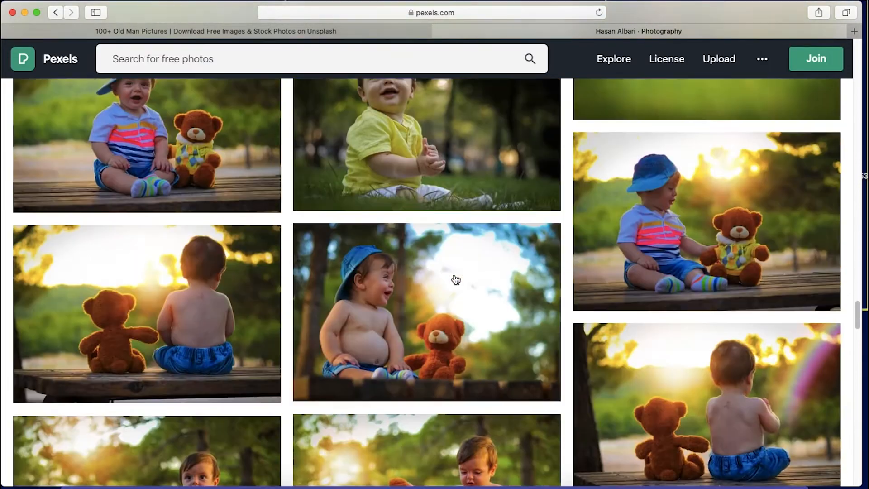
{"action": "scroll", "coordinate": [456, 279], "scroll_direction": "down", "scroll_amount": 20}
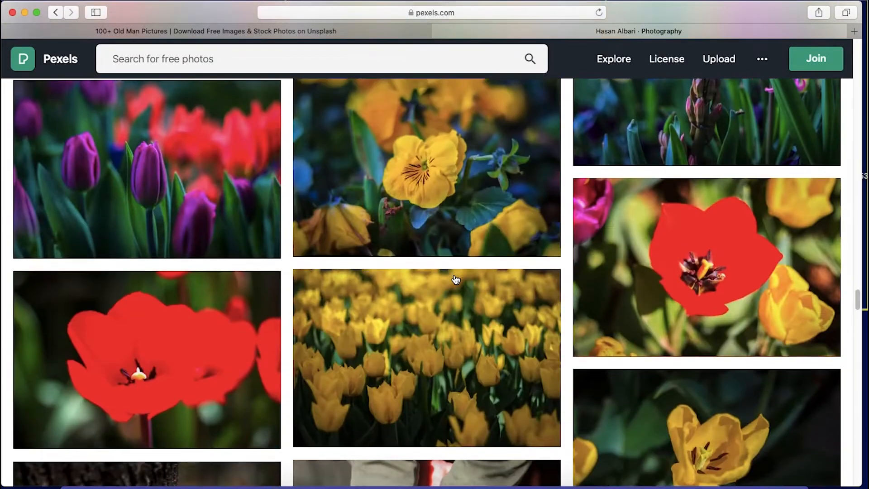
{"action": "scroll", "coordinate": [456, 279], "scroll_direction": "down", "scroll_amount": 10}
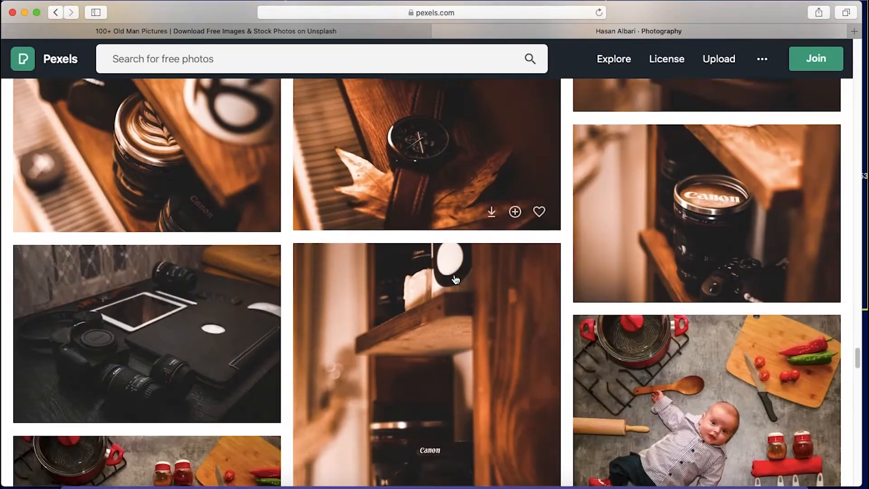
{"action": "scroll", "coordinate": [456, 279], "scroll_direction": "down", "scroll_amount": 20}
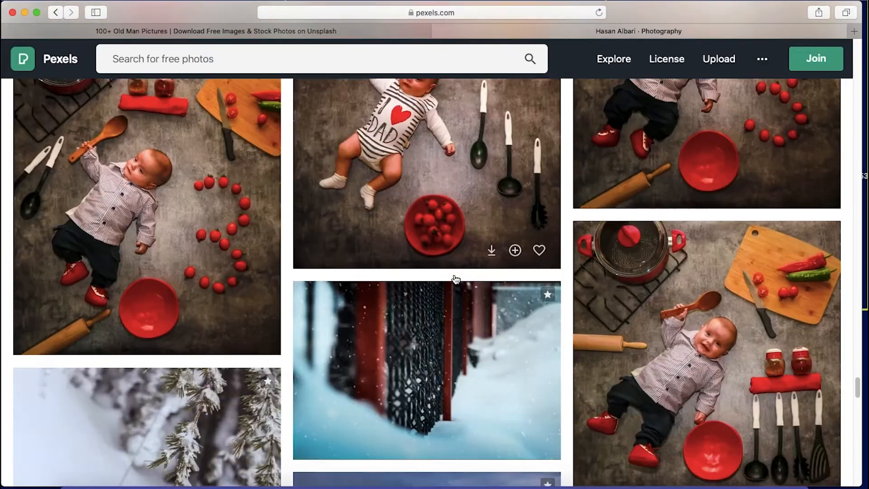
{"action": "scroll", "coordinate": [457, 280], "scroll_direction": "down", "scroll_amount": 5}
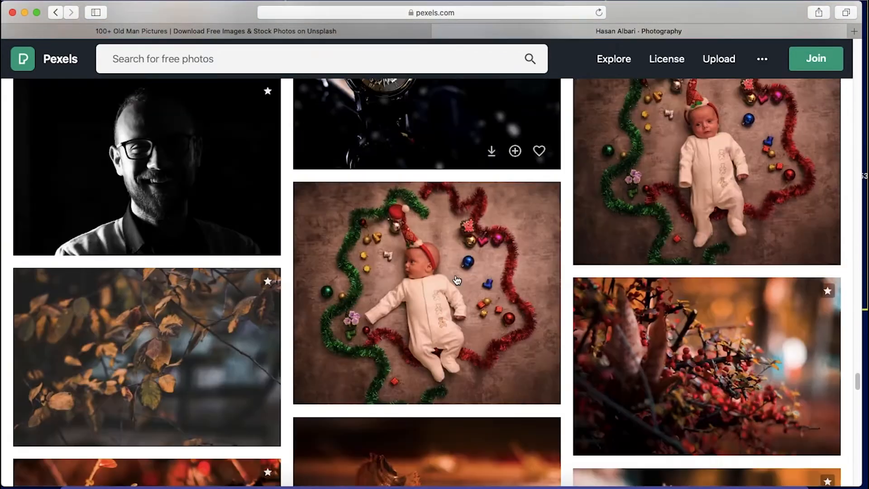
{"action": "scroll", "coordinate": [456, 279], "scroll_direction": "up", "scroll_amount": 3}
{"action": "scroll", "coordinate": [457, 281], "scroll_direction": "down", "scroll_amount": 15}
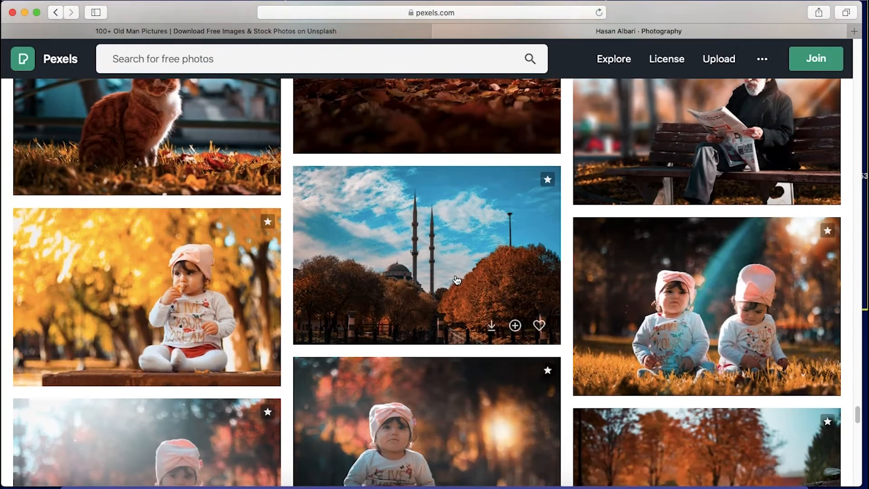
{"action": "scroll", "coordinate": [457, 281], "scroll_direction": "up", "scroll_amount": 10}
{"action": "scroll", "coordinate": [661, 290], "scroll_direction": "down", "scroll_amount": 8}
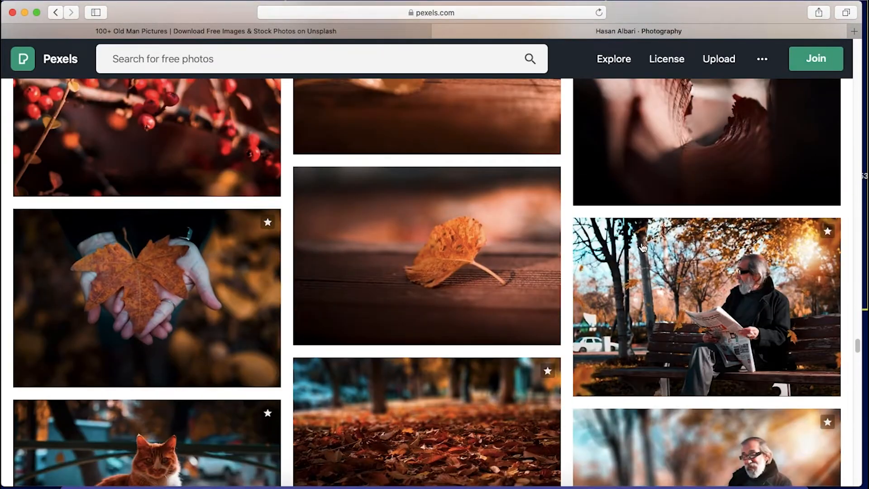
{"action": "scroll", "coordinate": [681, 299], "scroll_direction": "down", "scroll_amount": 9}
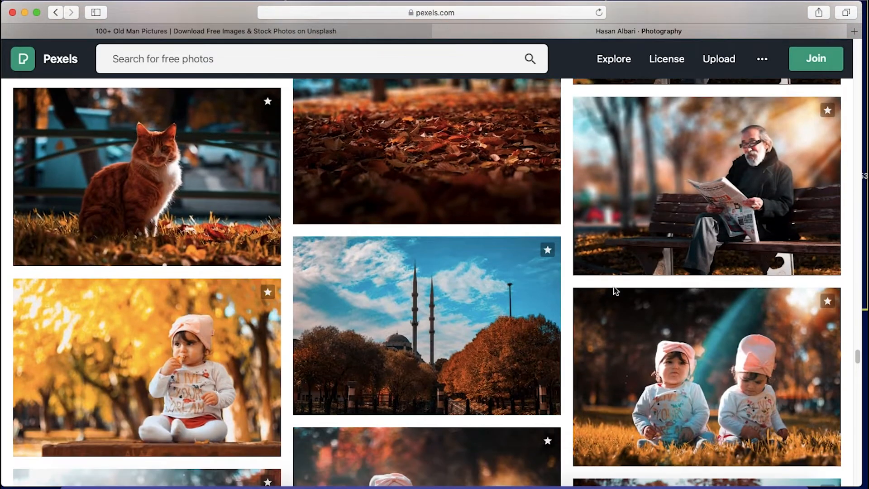
{"action": "scroll", "coordinate": [709, 296], "scroll_direction": "up", "scroll_amount": 1}
{"action": "scroll", "coordinate": [710, 296], "scroll_direction": "up", "scroll_amount": 2}
{"action": "scroll", "coordinate": [755, 294], "scroll_direction": "up", "scroll_amount": 5}
{"action": "scroll", "coordinate": [754, 293], "scroll_direction": "down", "scroll_amount": 4}
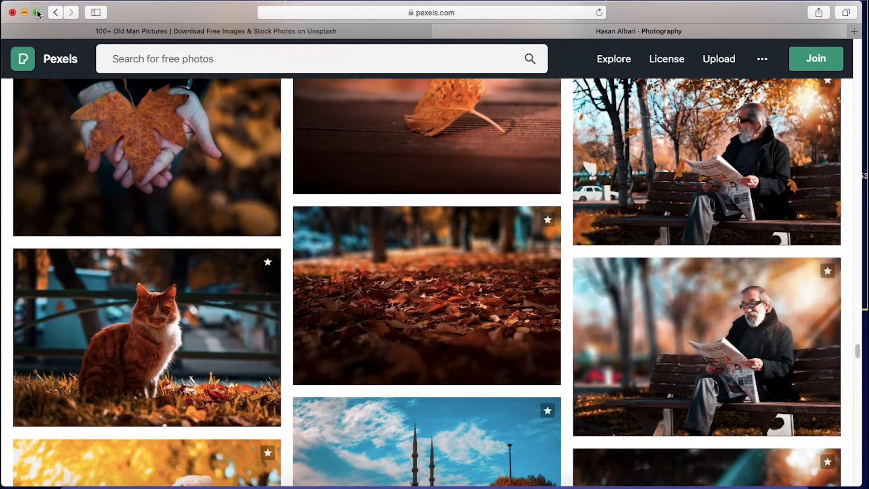
{"action": "left_click", "coordinate": [57, 14]}
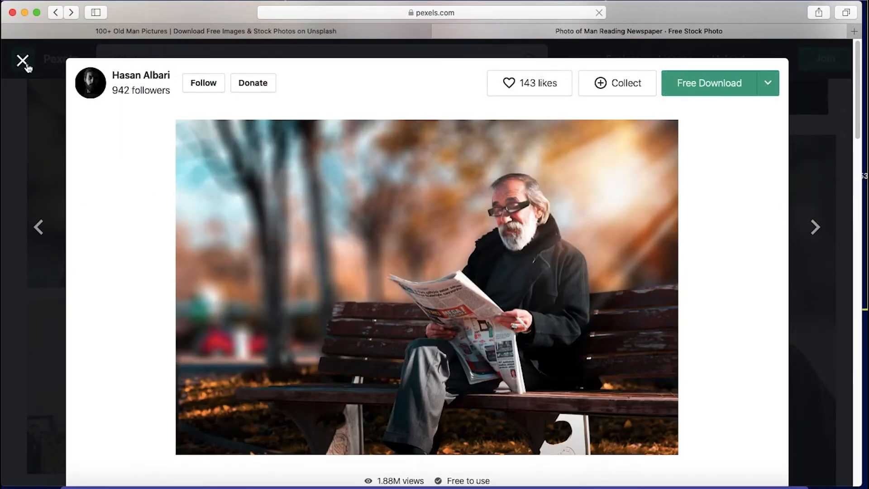
Close the newspaper photo, open the photo of the man with a cigarette, check its similar photos, and return to the results
{"action": "left_click", "coordinate": [22, 60]}
{"action": "scroll", "coordinate": [234, 262], "scroll_direction": "down", "scroll_amount": 5}
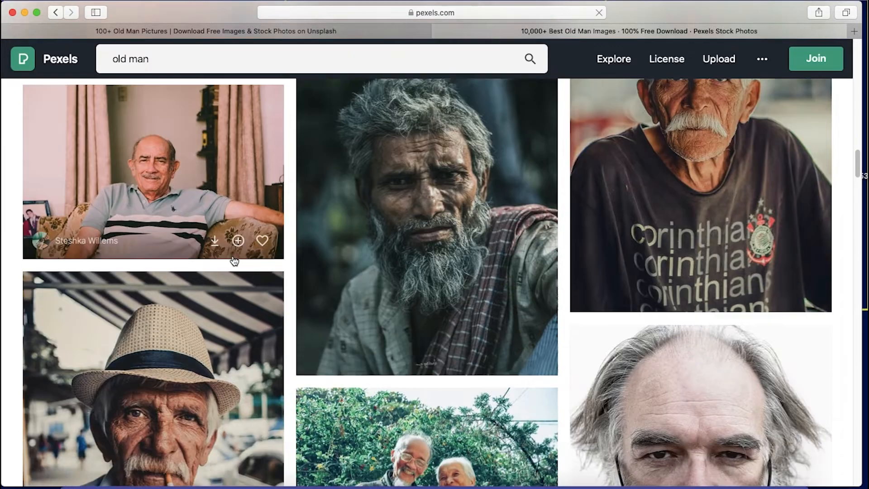
{"action": "scroll", "coordinate": [234, 261], "scroll_direction": "down", "scroll_amount": 4}
{"action": "left_click", "coordinate": [201, 245]}
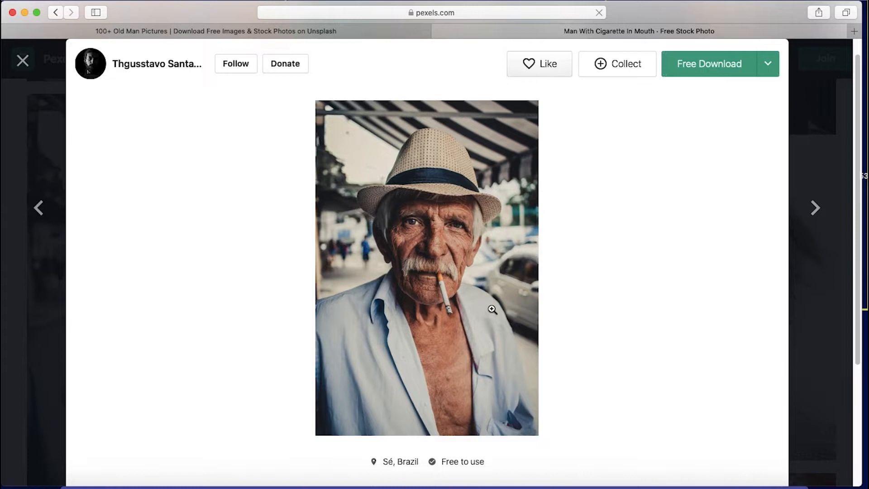
{"action": "scroll", "coordinate": [491, 306], "scroll_direction": "down", "scroll_amount": 7}
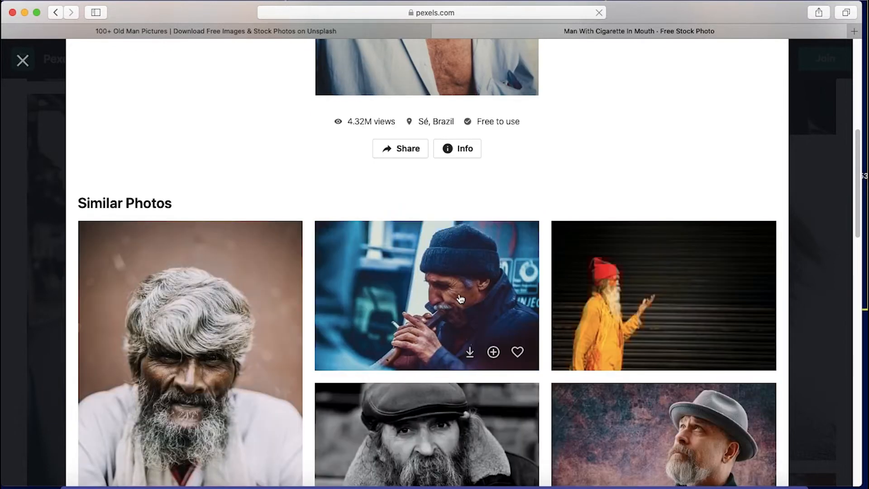
{"action": "scroll", "coordinate": [458, 297], "scroll_direction": "down", "scroll_amount": 3}
{"action": "scroll", "coordinate": [551, 293], "scroll_direction": "up", "scroll_amount": 10}
{"action": "scroll", "coordinate": [551, 293], "scroll_direction": "down", "scroll_amount": 4}
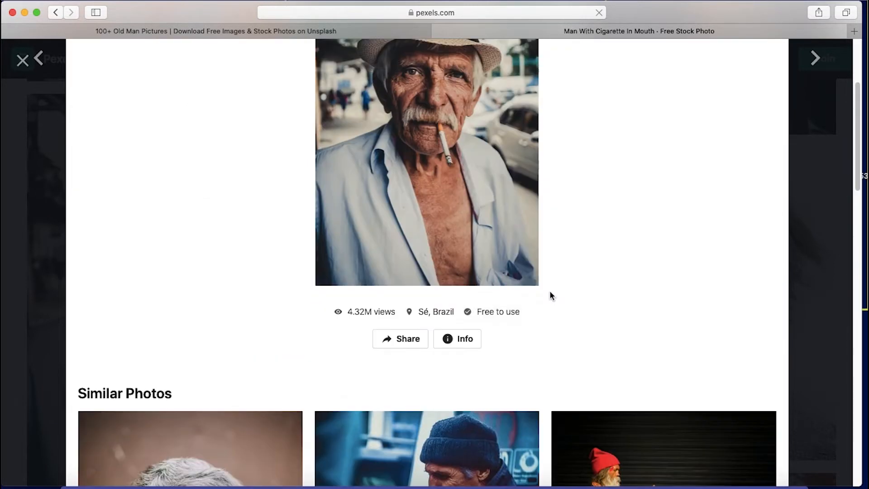
{"action": "scroll", "coordinate": [551, 293], "scroll_direction": "down", "scroll_amount": 10}
{"action": "scroll", "coordinate": [550, 292], "scroll_direction": "down", "scroll_amount": 4}
{"action": "scroll", "coordinate": [550, 292], "scroll_direction": "up", "scroll_amount": 12}
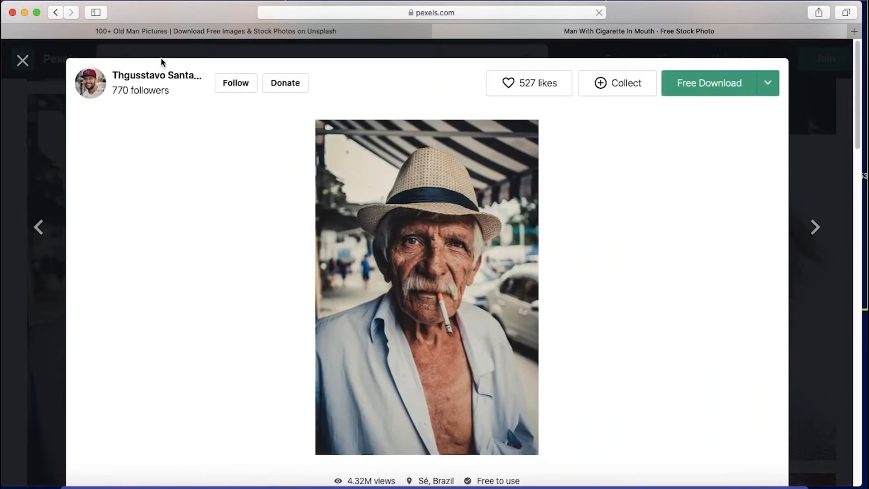
{"action": "left_click", "coordinate": [20, 62]}
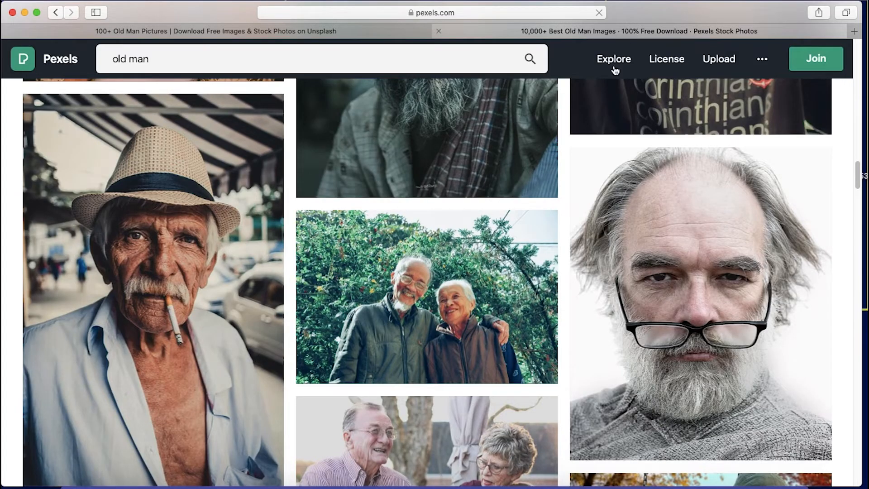
Switch to Unsplash, browse the "old man" results, and open the photo of the man in black framed eyeglasses
{"action": "left_click", "coordinate": [216, 31]}
{"action": "scroll", "coordinate": [408, 274], "scroll_direction": "down", "scroll_amount": 3}
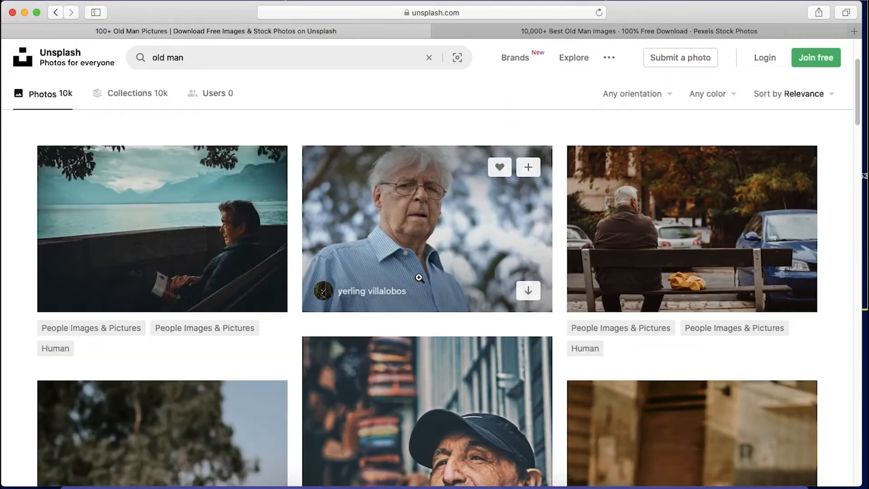
{"action": "scroll", "coordinate": [462, 287], "scroll_direction": "down", "scroll_amount": 8}
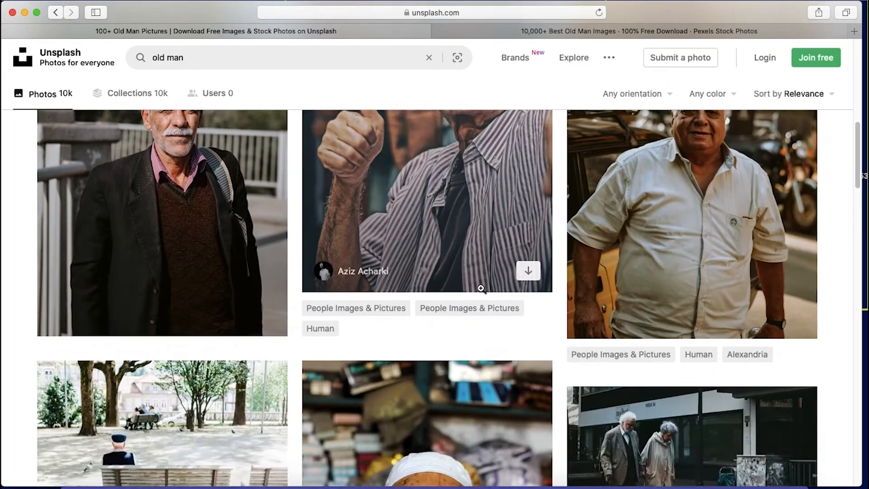
{"action": "scroll", "coordinate": [481, 289], "scroll_direction": "down", "scroll_amount": 7}
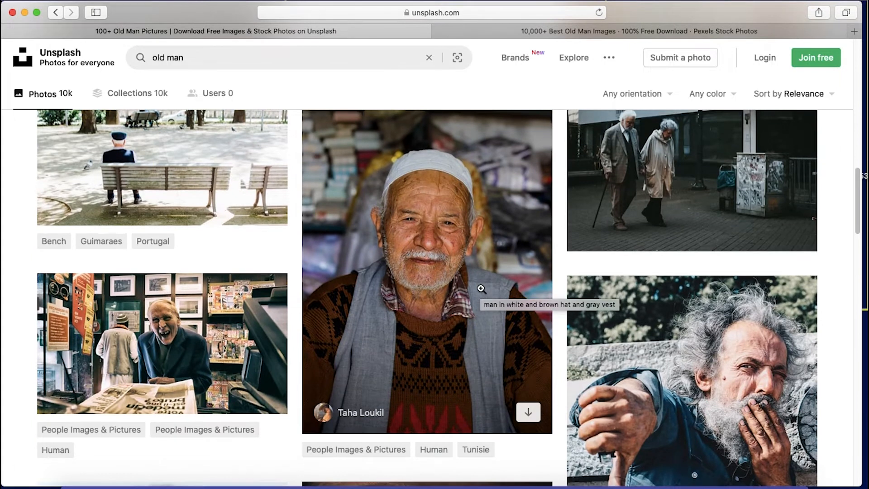
{"action": "scroll", "coordinate": [481, 288], "scroll_direction": "down", "scroll_amount": 9}
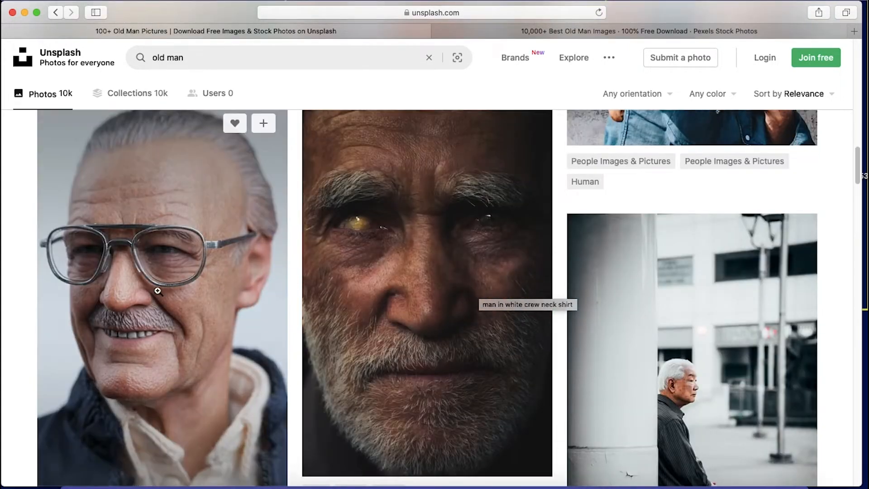
{"action": "scroll", "coordinate": [272, 289], "scroll_direction": "down", "scroll_amount": 2}
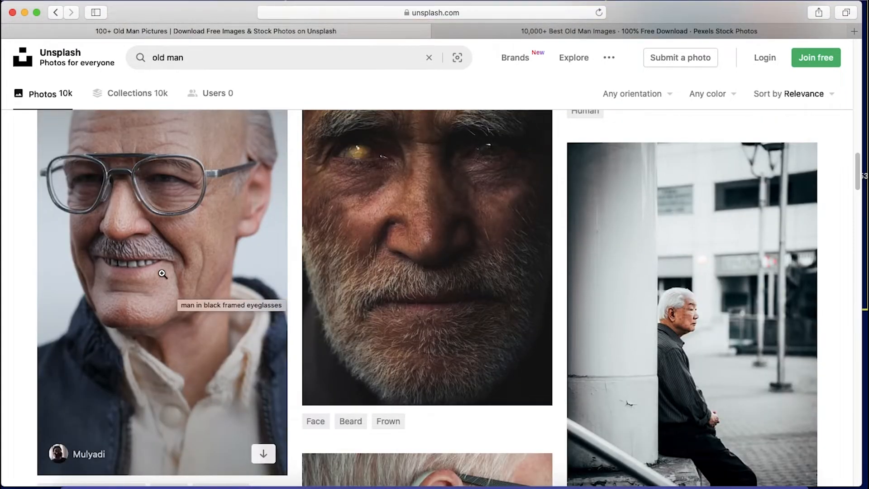
{"action": "left_click", "coordinate": [163, 274]}
Download the opened portrait and the related portrait of the grey-haired man in a dark sweater, and check the downloads list
{"action": "scroll", "coordinate": [450, 289], "scroll_direction": "down", "scroll_amount": 5}
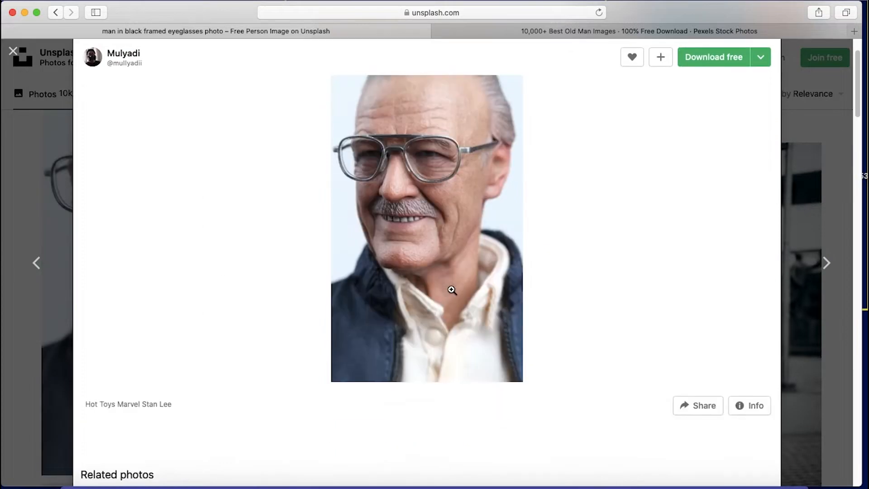
{"action": "scroll", "coordinate": [450, 290], "scroll_direction": "down", "scroll_amount": 12}
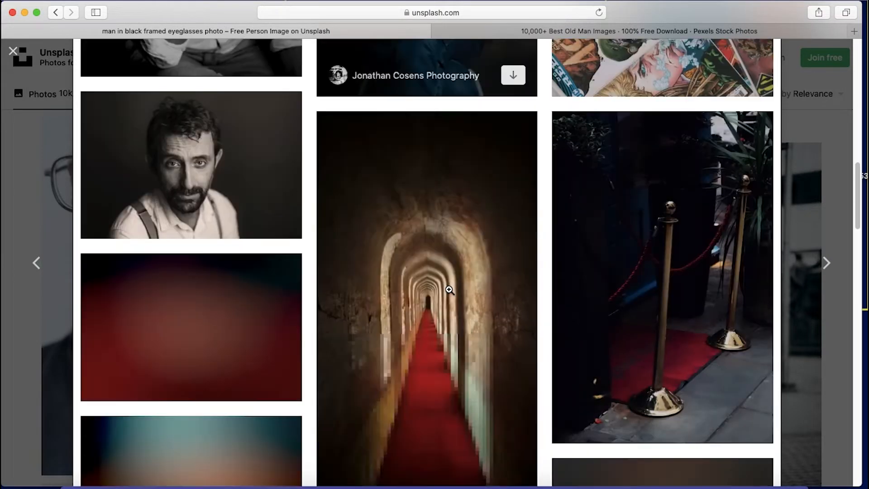
{"action": "scroll", "coordinate": [450, 290], "scroll_direction": "up", "scroll_amount": 14}
{"action": "scroll", "coordinate": [449, 290], "scroll_direction": "down", "scroll_amount": 10}
{"action": "scroll", "coordinate": [449, 290], "scroll_direction": "up", "scroll_amount": 4}
{"action": "scroll", "coordinate": [449, 289], "scroll_direction": "up", "scroll_amount": 8}
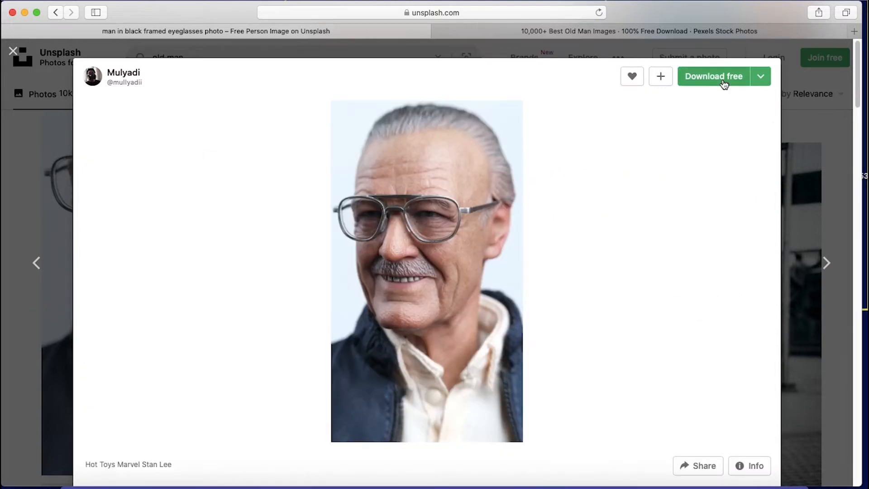
{"action": "scroll", "coordinate": [507, 279], "scroll_direction": "down", "scroll_amount": 10}
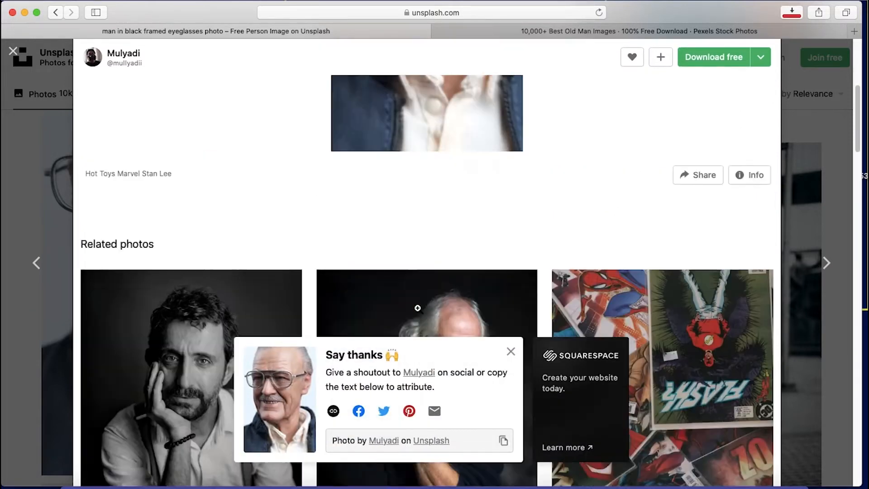
{"action": "left_click", "coordinate": [514, 223]}
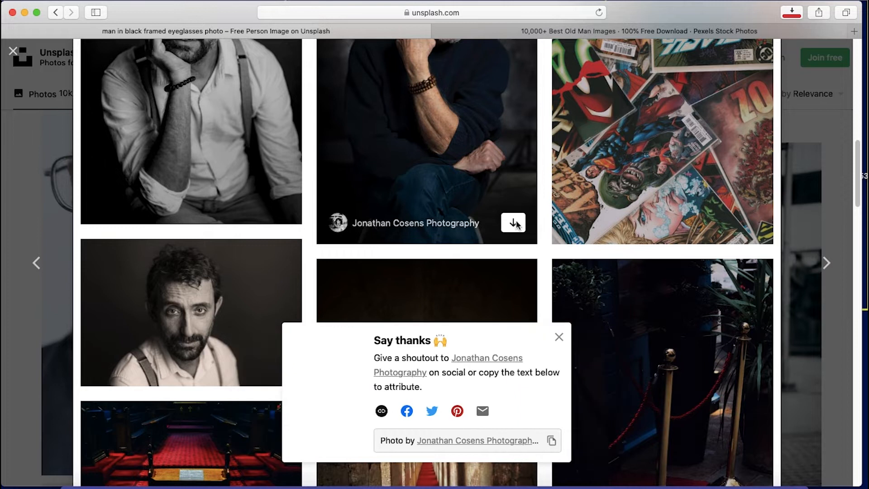
{"action": "scroll", "coordinate": [500, 180], "scroll_direction": "up", "scroll_amount": 10}
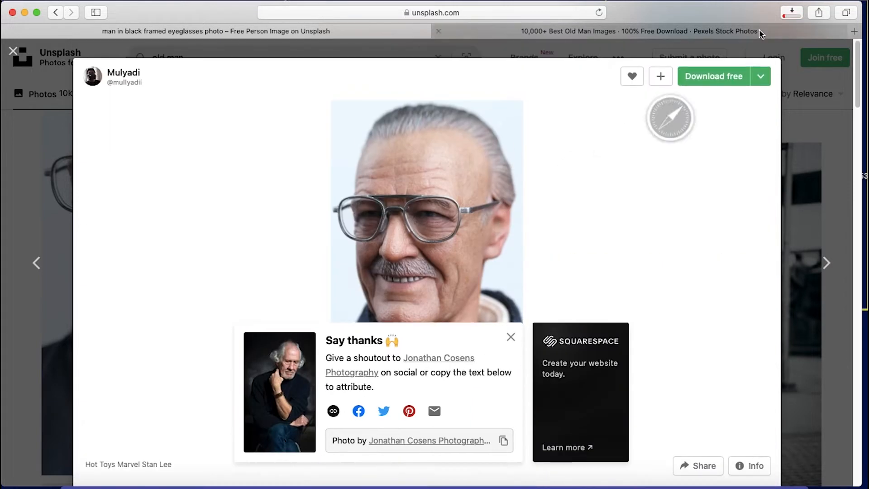
{"action": "left_click", "coordinate": [791, 12]}
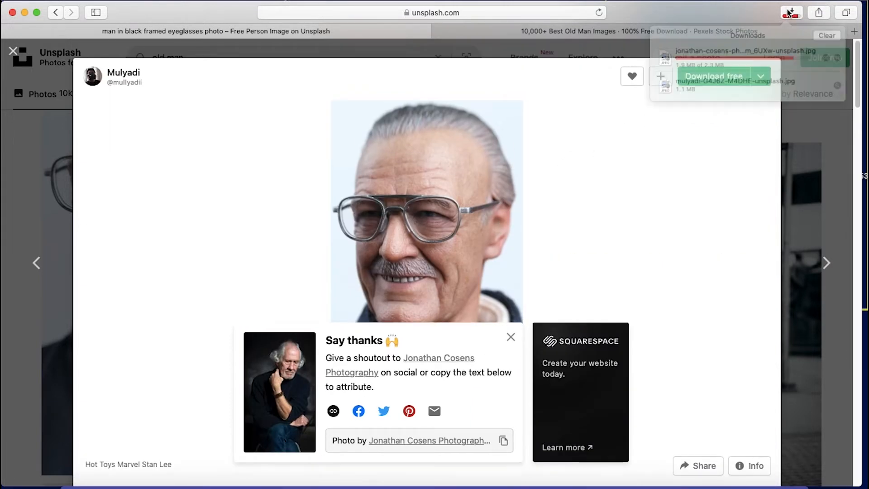
{"action": "left_click", "coordinate": [791, 13]}
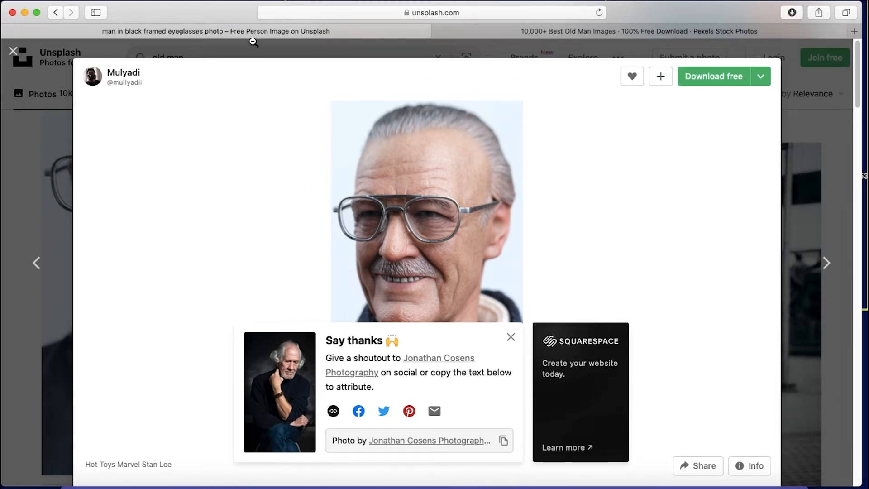
Switch to Pexels, search for "artsworks" and "arts", and browse the art photos
{"action": "left_click", "coordinate": [643, 33]}
{"action": "type", "text": "artsworks"}
{"action": "key", "text": "Return"}
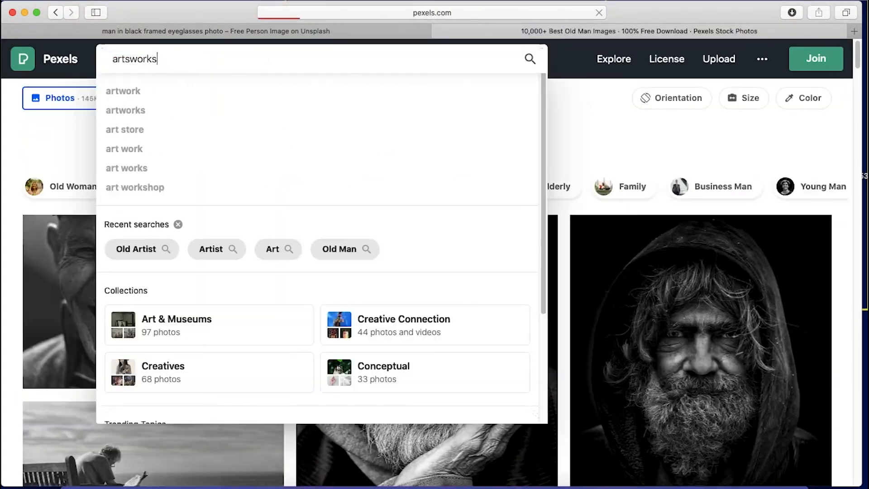
{"action": "double_click", "coordinate": [160, 59]}
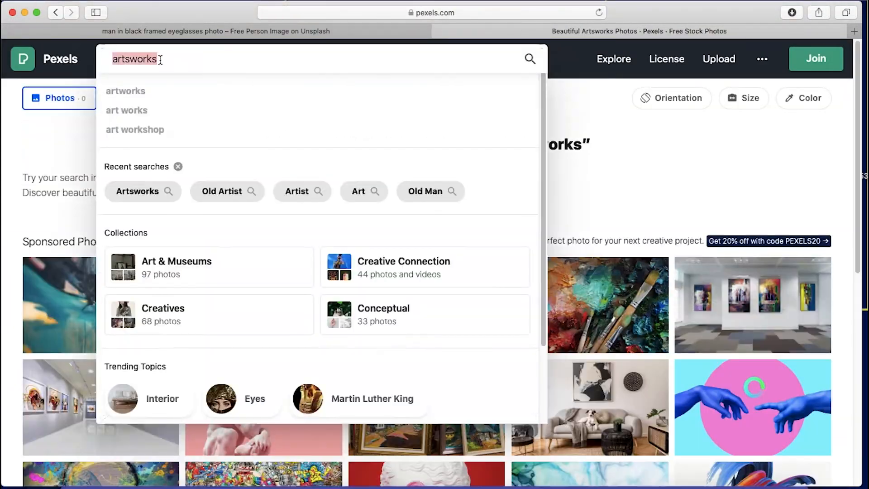
{"action": "type", "text": "arts"}
{"action": "key", "text": "Return"}
{"action": "scroll", "coordinate": [243, 194], "scroll_direction": "down", "scroll_amount": 20}
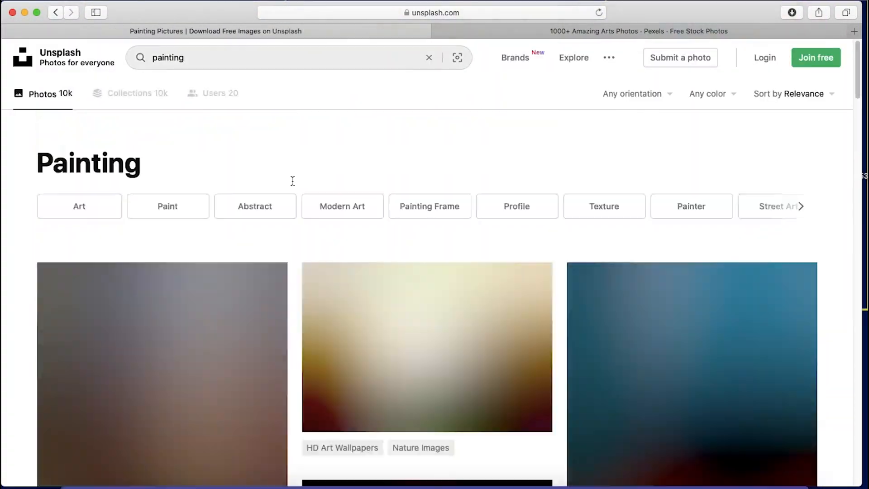
{"action": "scroll", "coordinate": [291, 180], "scroll_direction": "down", "scroll_amount": 4}
{"action": "scroll", "coordinate": [478, 357], "scroll_direction": "down", "scroll_amount": 5}
{"action": "scroll", "coordinate": [512, 329], "scroll_direction": "down", "scroll_amount": 20}
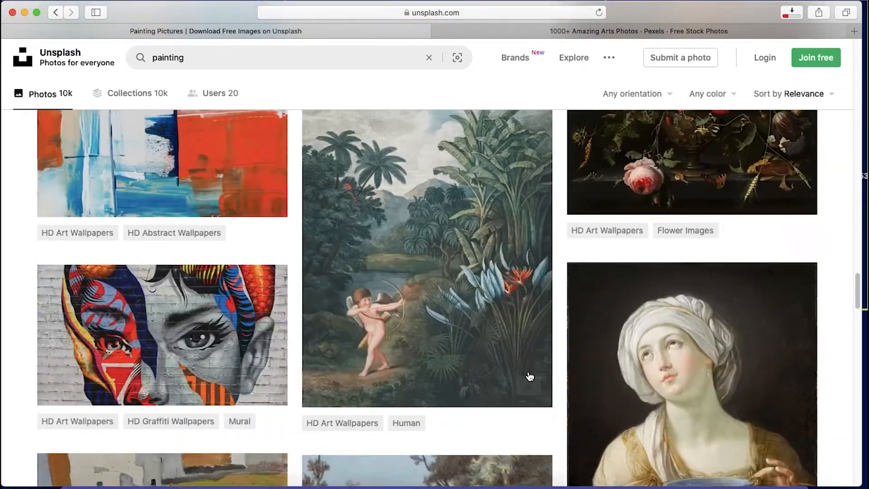
Search Unsplash for "painting" and download a picture from the results, and look up "family" photos
{"action": "left_click", "coordinate": [530, 389]}
{"action": "scroll", "coordinate": [496, 414], "scroll_direction": "down", "scroll_amount": 10}
{"action": "left_click", "coordinate": [528, 386]}
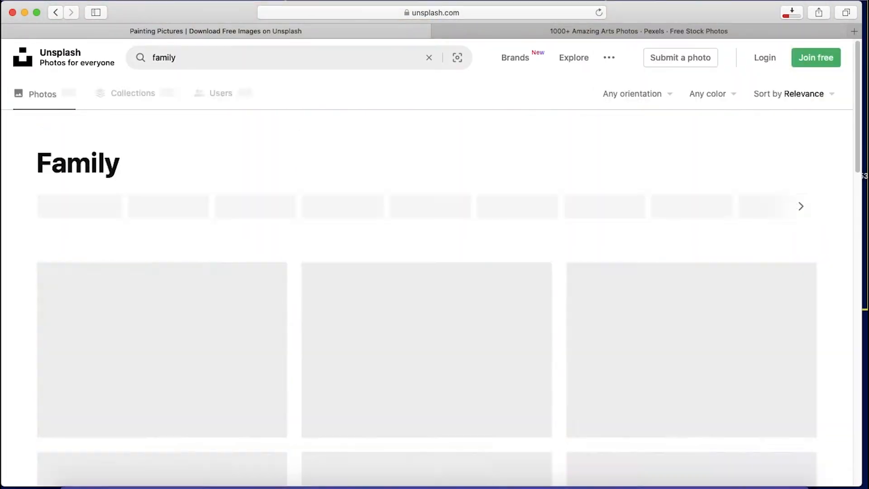
{"action": "scroll", "coordinate": [382, 286], "scroll_direction": "down", "scroll_amount": 15}
{"action": "scroll", "coordinate": [368, 284], "scroll_direction": "up", "scroll_amount": 15}
Search Unsplash for "old woman" and download a photo from the results
{"action": "double_click", "coordinate": [277, 57]}
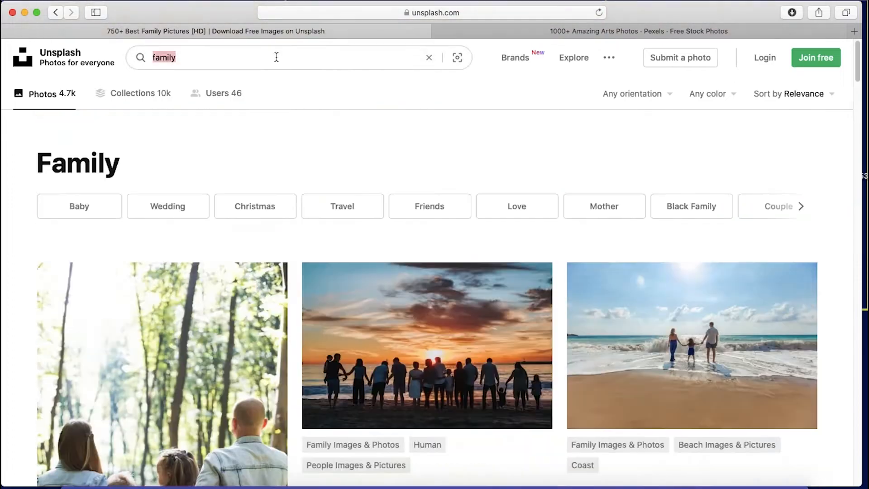
{"action": "type", "text": "old woman"}
{"action": "key", "text": "Return"}
{"action": "scroll", "coordinate": [521, 430], "scroll_direction": "down", "scroll_amount": 10}
{"action": "left_click", "coordinate": [526, 440]}
{"action": "scroll", "coordinate": [521, 407], "scroll_direction": "up", "scroll_amount": 10}
Search Unsplash for "young man" and download a photo from the results
{"action": "triple_click", "coordinate": [310, 53]}
{"action": "type", "text": "young man"}
{"action": "key", "text": "Return"}
{"action": "scroll", "coordinate": [497, 332], "scroll_direction": "down", "scroll_amount": 15}
{"action": "left_click", "coordinate": [528, 380]}
{"action": "scroll", "coordinate": [511, 353], "scroll_direction": "up", "scroll_amount": 15}
Search Unsplash for "young lady" and open the photo of the smiling woman wearing a jacket
{"action": "double_click", "coordinate": [306, 59]}
{"action": "type", "text": "lady"}
{"action": "key", "text": "Return"}
{"action": "scroll", "coordinate": [460, 278], "scroll_direction": "down", "scroll_amount": 20}
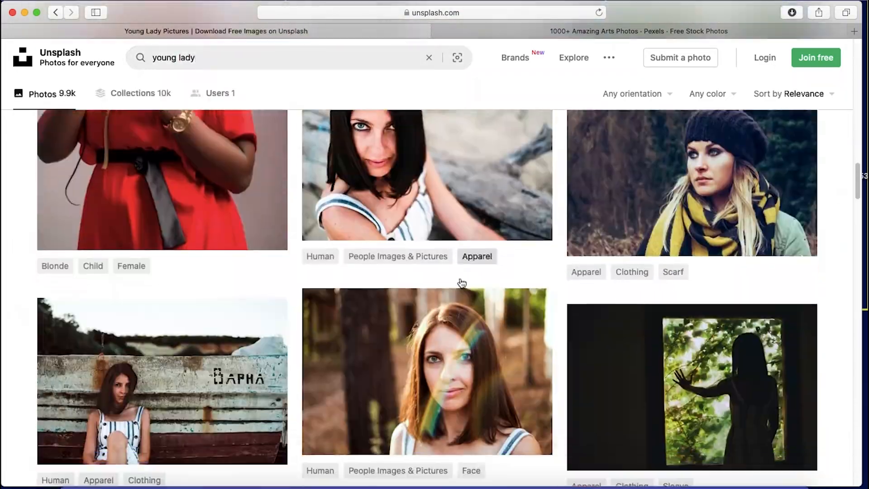
{"action": "scroll", "coordinate": [461, 283], "scroll_direction": "down", "scroll_amount": 10}
{"action": "left_click", "coordinate": [450, 292]}
Download a related photo of a woman, check the downloads list, and close the photo's page
{"action": "scroll", "coordinate": [450, 292], "scroll_direction": "down", "scroll_amount": 10}
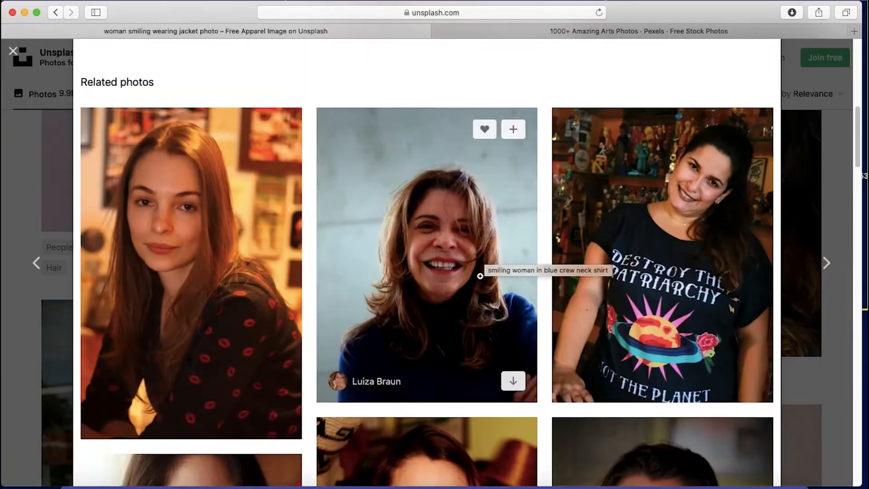
{"action": "scroll", "coordinate": [480, 275], "scroll_direction": "down", "scroll_amount": 15}
{"action": "left_click", "coordinate": [513, 371]}
{"action": "left_click", "coordinate": [792, 14]}
{"action": "scroll", "coordinate": [453, 272], "scroll_direction": "up", "scroll_amount": 20}
{"action": "left_click", "coordinate": [14, 52]}
Search Unsplash for "donation" and browse the photos
{"action": "triple_click", "coordinate": [272, 57]}
{"action": "type", "text": "donation"}
{"action": "key", "text": "Return"}
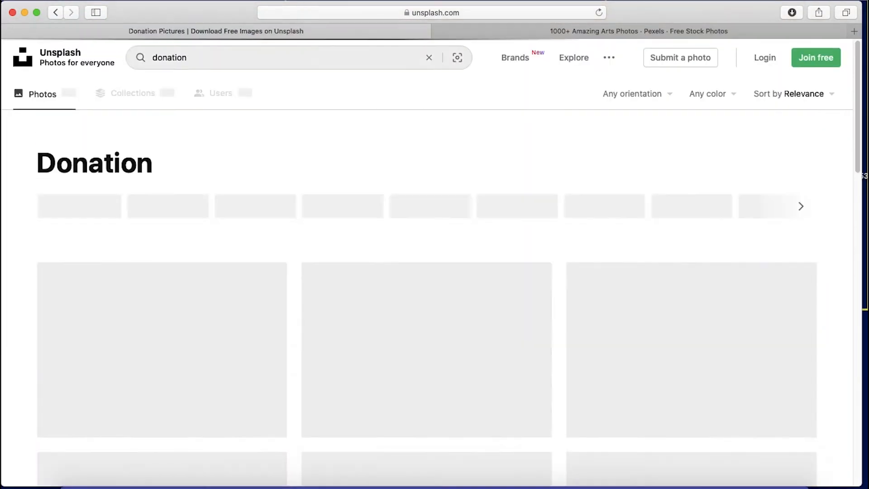
{"action": "scroll", "coordinate": [456, 352], "scroll_direction": "down", "scroll_amount": 15}
Switch to Pexels, search for "donation", and browse its results for a suitable photo
{"action": "left_click", "coordinate": [639, 31]}
{"action": "double_click", "coordinate": [290, 59]}
{"action": "type", "text": "donation"}
{"action": "key", "text": "Return"}
{"action": "scroll", "coordinate": [453, 277], "scroll_direction": "down", "scroll_amount": 20}
{"action": "left_click", "coordinate": [473, 270]}
Turn off the computer's Wi-Fi
{"action": "left_click", "coordinate": [254, 148]}
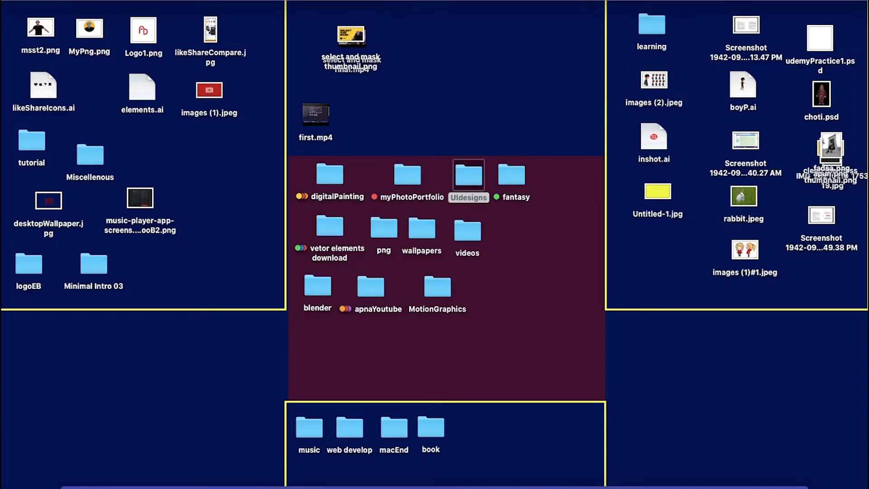
{"action": "left_click", "coordinate": [671, 3]}
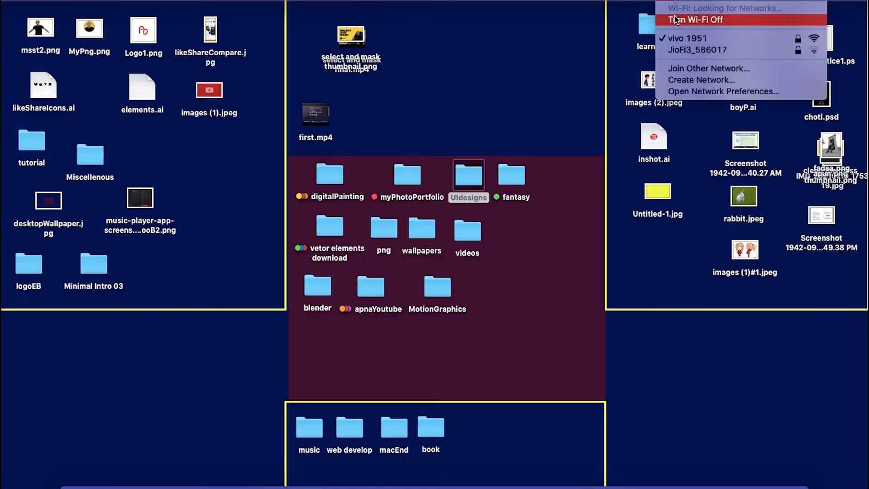
{"action": "left_click", "coordinate": [668, 19]}
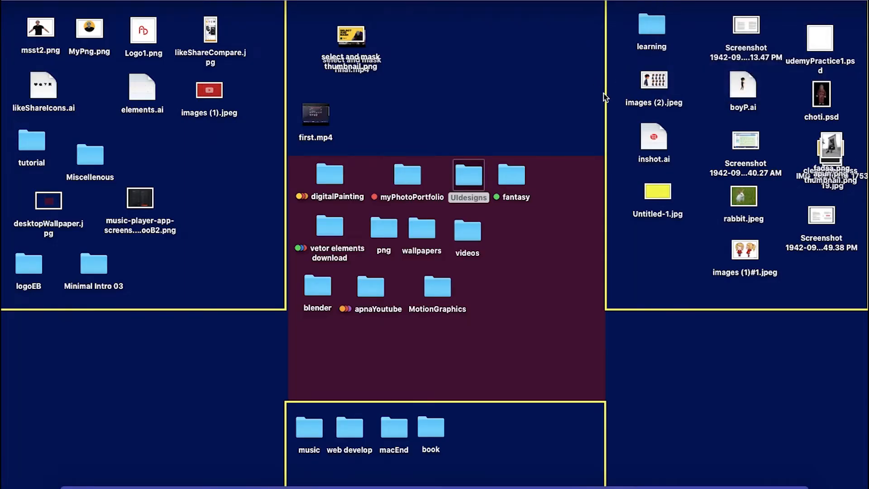
{"action": "left_click", "coordinate": [532, 273]}
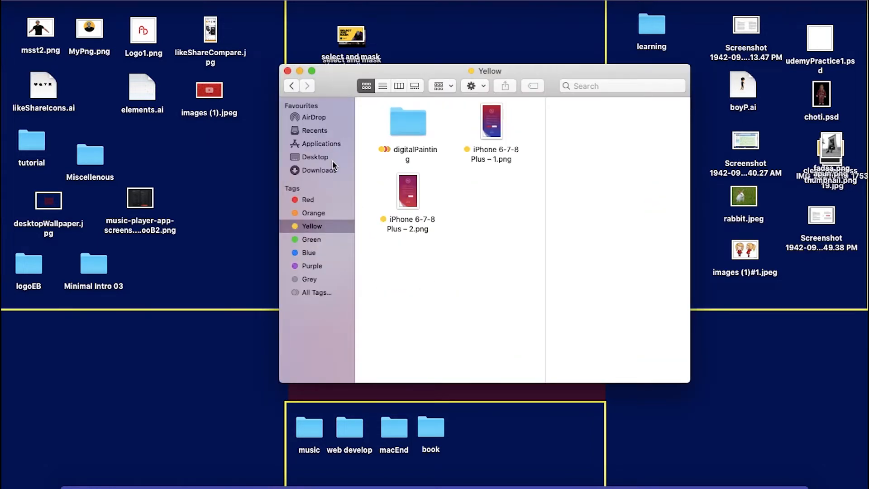
{"action": "left_click", "coordinate": [326, 158]}
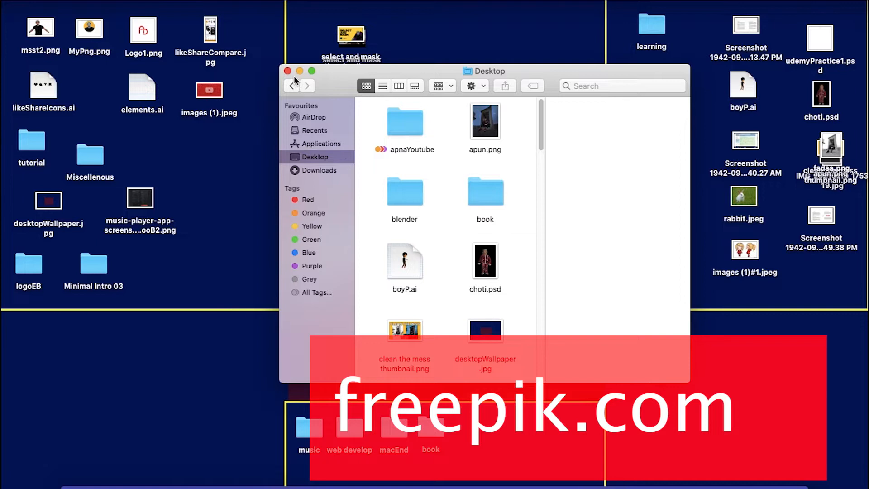
{"action": "left_click", "coordinate": [288, 71]}
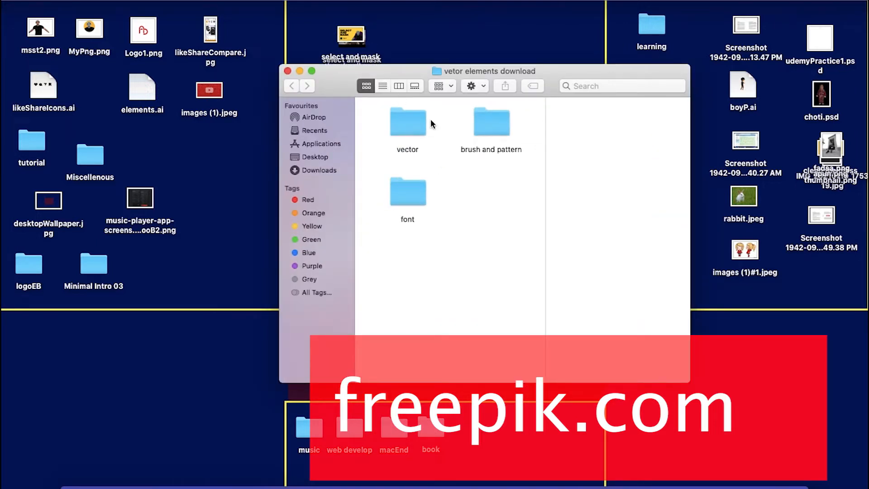
Open the "vetor elements download" folder in a wider window and look through its "vector" subfolder
{"action": "left_click_drag", "start_coordinate": [383, 68], "coordinate": [262, 52]}
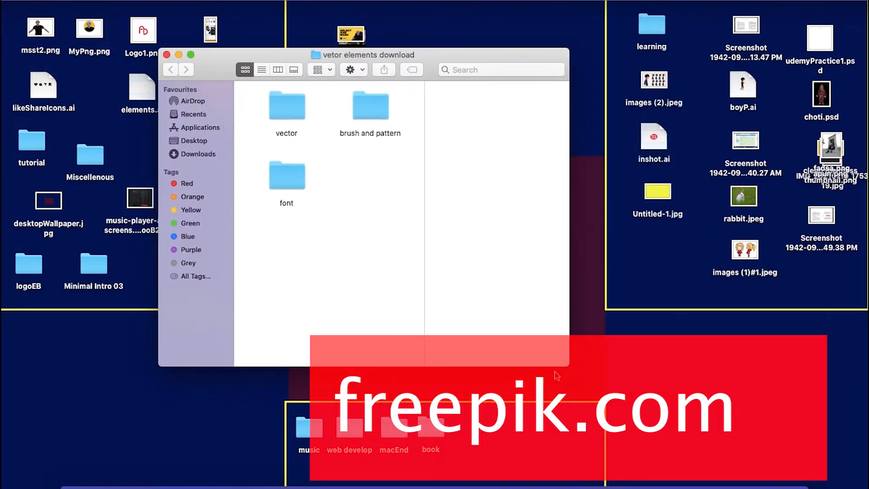
{"action": "left_click_drag", "start_coordinate": [572, 361], "coordinate": [726, 365]}
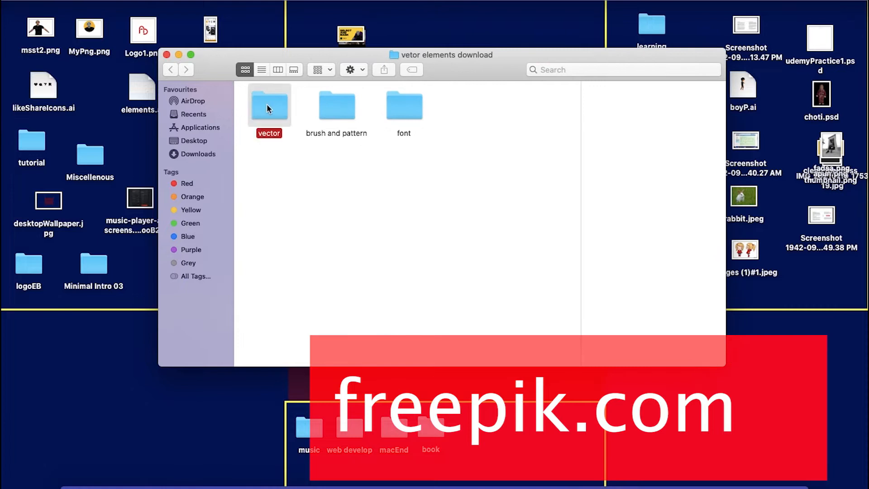
{"action": "double_click", "coordinate": [269, 106]}
{"action": "left_click", "coordinate": [483, 254]}
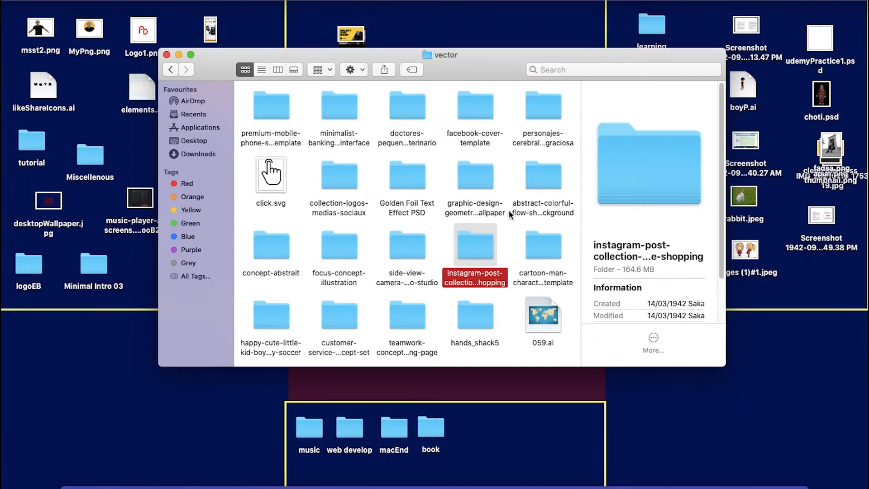
Open the "collection-logos-medias-sociaux" folder and view its image 145.jpg
{"action": "left_click", "coordinate": [337, 180]}
{"action": "double_click", "coordinate": [337, 173]}
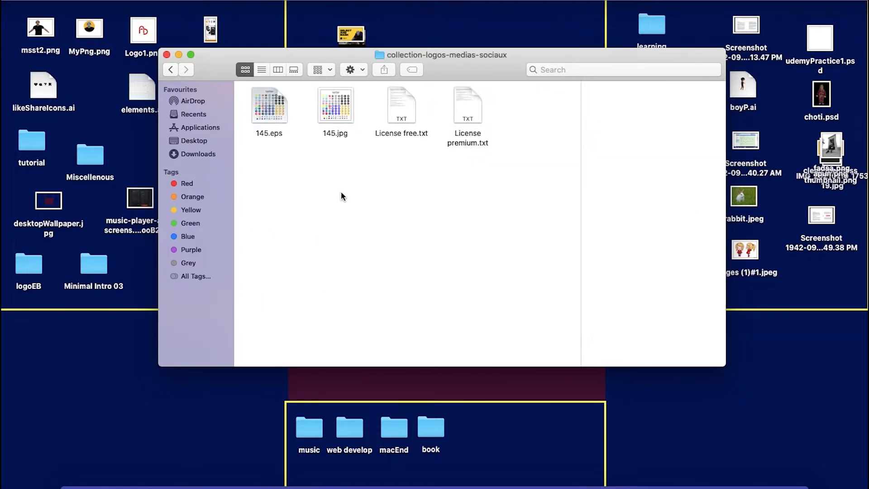
{"action": "double_click", "coordinate": [333, 114]}
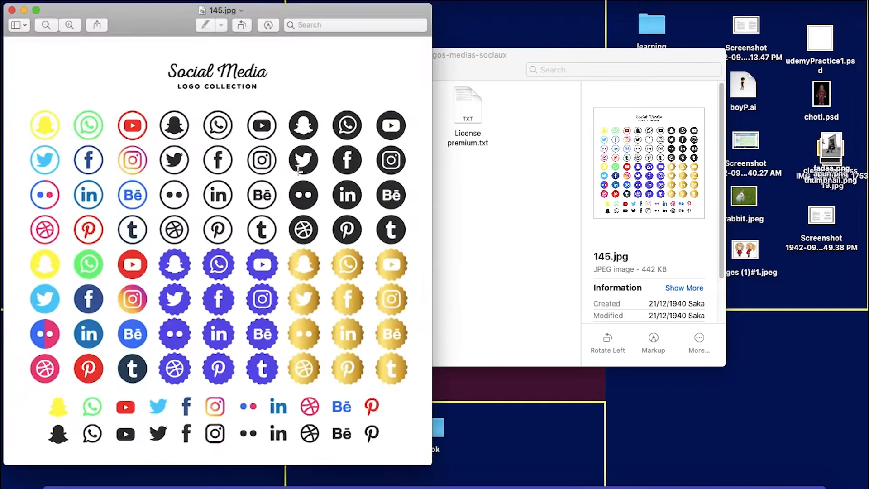
Close the 145.jpg image, preview 145.eps in its folder, and close the folder window
{"action": "left_click_drag", "start_coordinate": [368, 375], "coordinate": [368, 376]}
{"action": "left_click", "coordinate": [13, 10]}
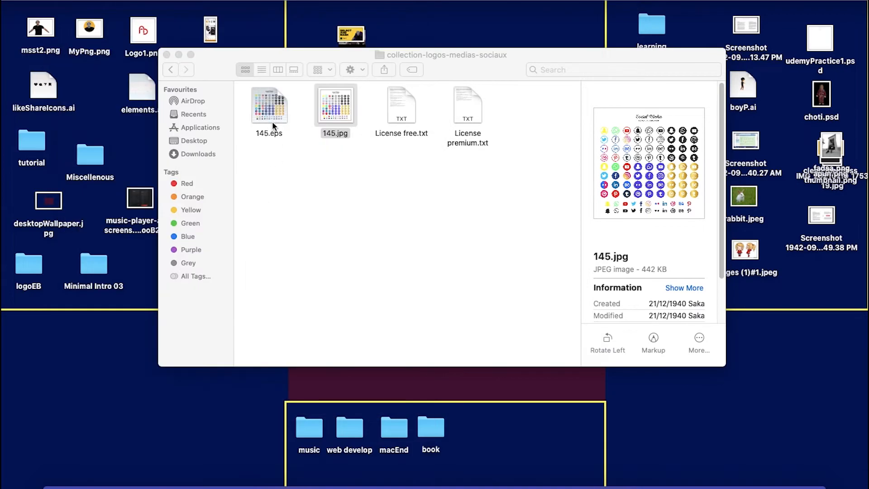
{"action": "left_click", "coordinate": [269, 105]}
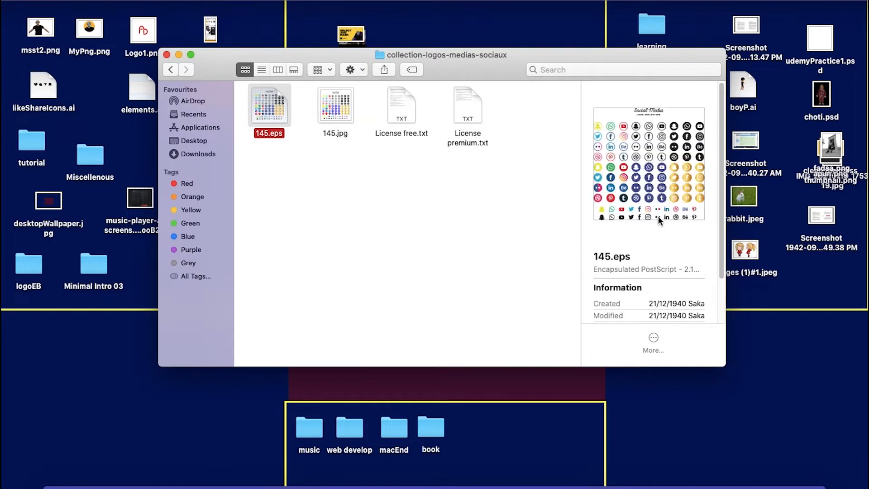
{"action": "left_click", "coordinate": [167, 54]}
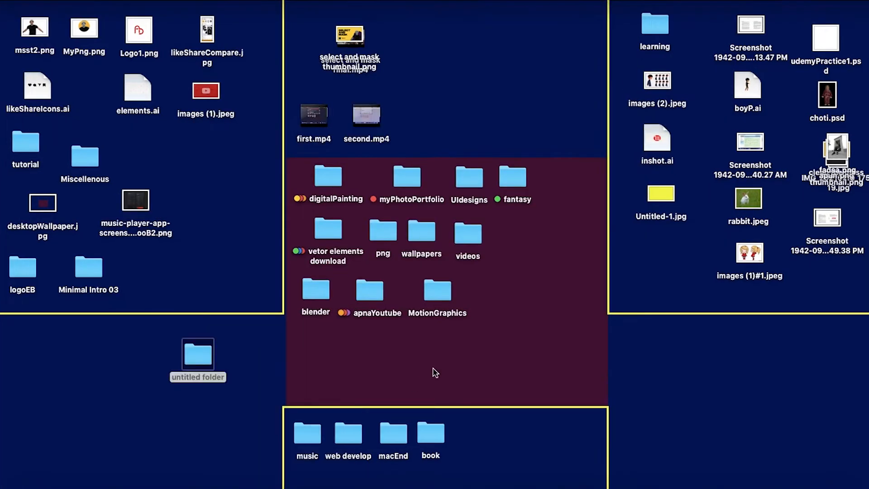
Create a desktop folder named "tribute" and move the 13 downloaded photos and paintings from Downloads into it
{"action": "type", "text": "tribute"}
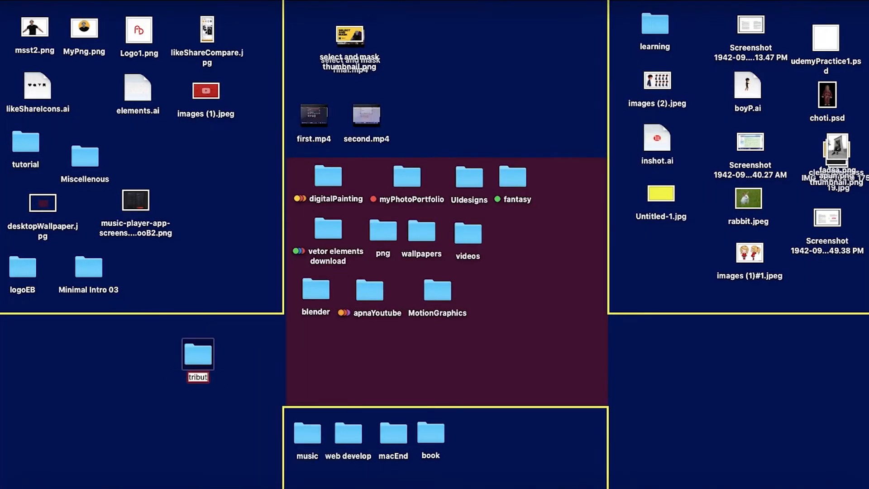
{"action": "key", "text": "Return"}
{"action": "key", "text": "super+o"}
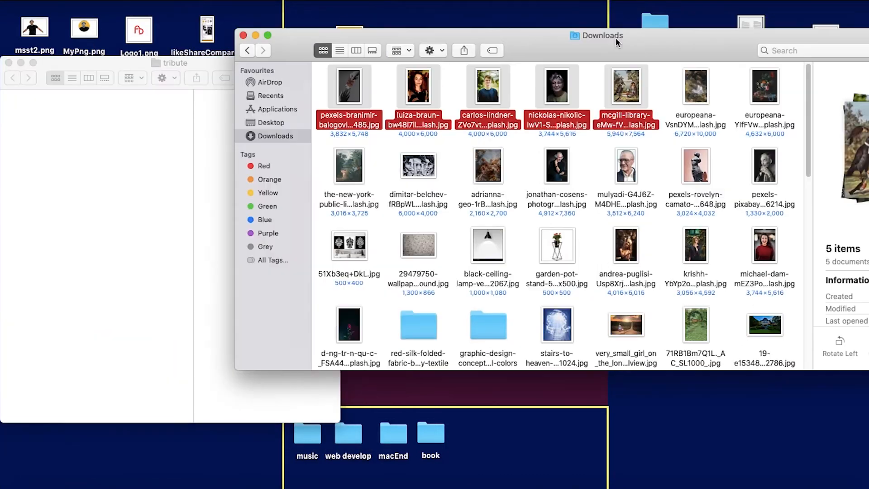
{"action": "left_click_drag", "start_coordinate": [319, 170], "coordinate": [575, 178]}
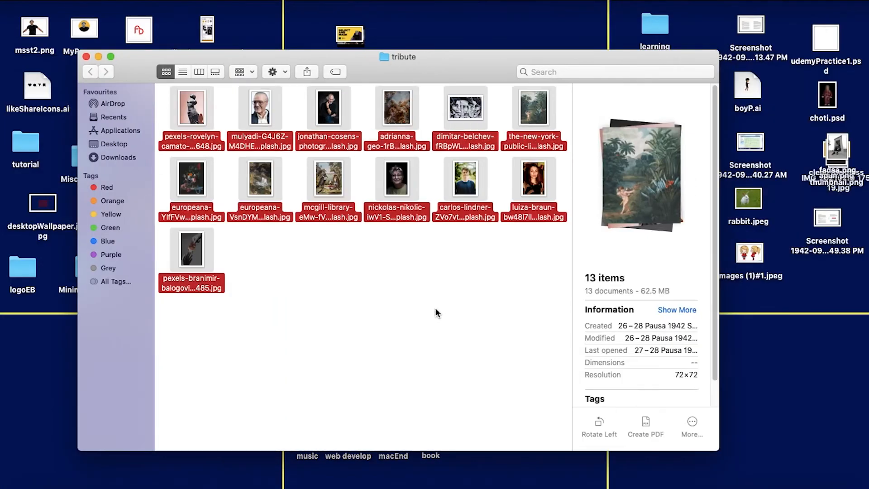
Delete the wide black-and-white photo from the tribute folder
{"action": "left_click", "coordinate": [316, 125]}
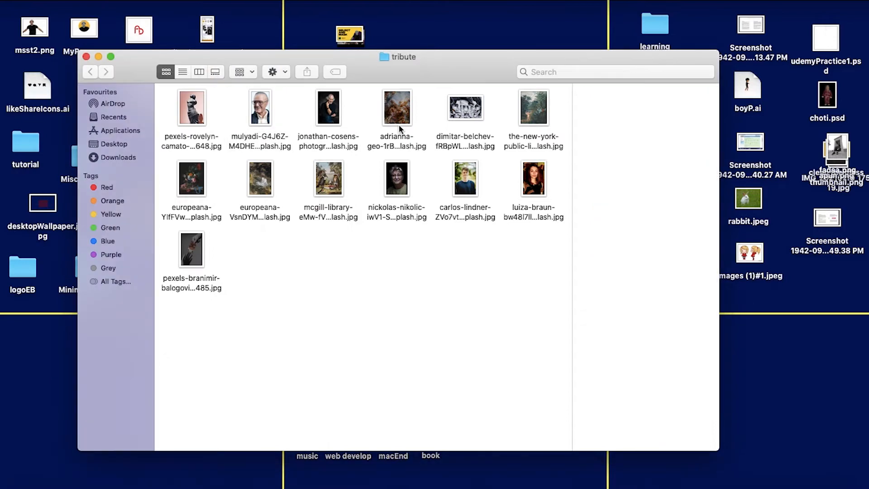
{"action": "left_click", "coordinate": [534, 108]}
{"action": "left_click", "coordinate": [471, 135]}
{"action": "key", "text": "super+BackSpace"}
Look through the pictures in the tribute folder and preview the portraits of the older men
{"action": "left_click", "coordinate": [467, 178]}
{"action": "left_click", "coordinate": [444, 271]}
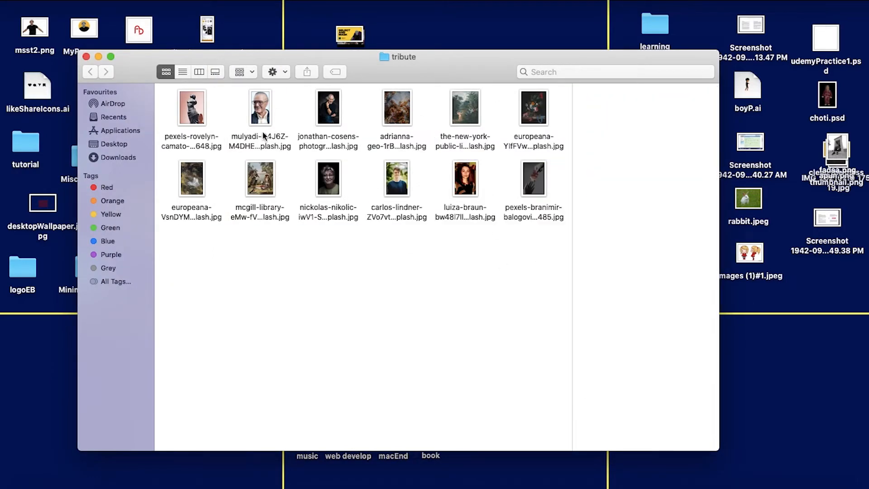
{"action": "left_click", "coordinate": [262, 117]}
{"action": "left_click", "coordinate": [333, 123]}
{"action": "key", "text": "space"}
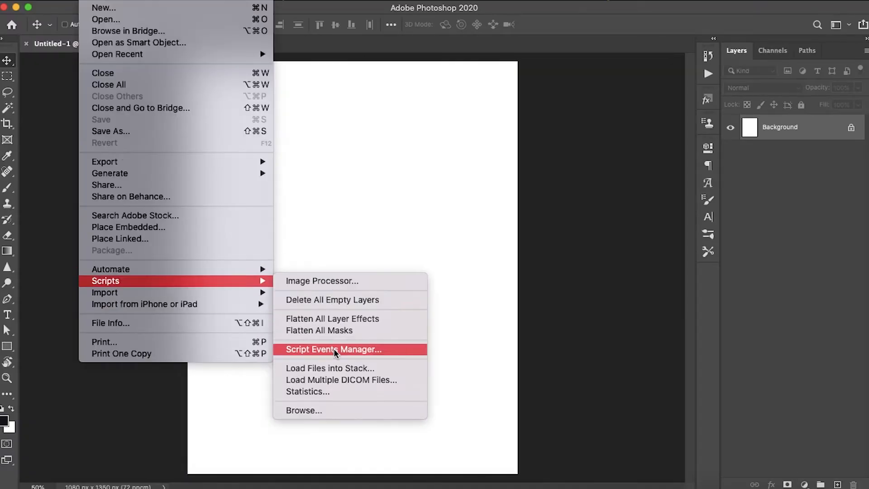
In Photoshop, load the tribute folder's images as layers of one document with Load Files into Stack
{"action": "left_click", "coordinate": [339, 367]}
{"action": "left_click", "coordinate": [487, 262]}
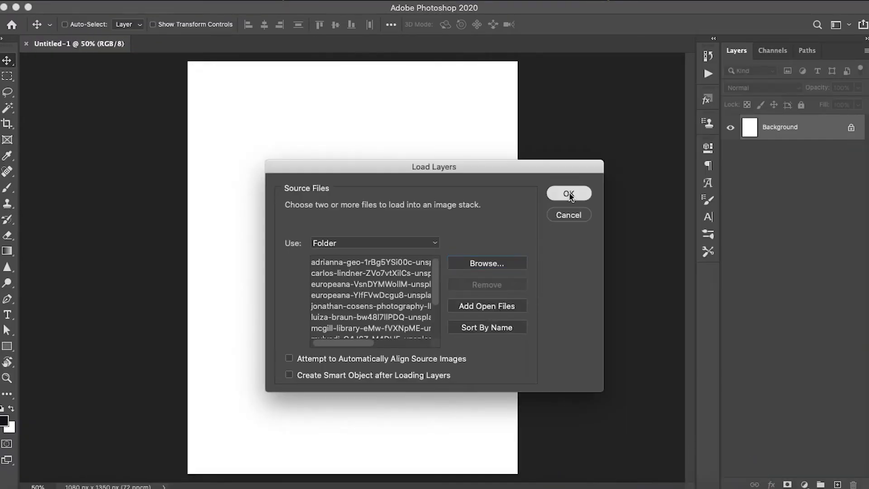
{"action": "key", "text": "Return"}
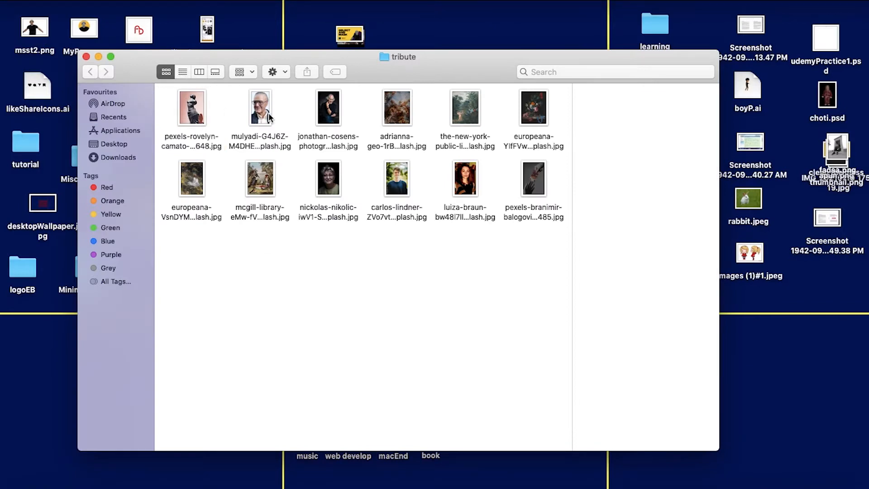
{"action": "left_click", "coordinate": [261, 108]}
{"action": "left_click", "coordinate": [329, 108], "text": "super"}
{"action": "left_click", "coordinate": [397, 178], "text": "super"}
{"action": "left_click", "coordinate": [466, 178], "text": "super"}
{"action": "left_click_drag", "start_coordinate": [466, 178], "coordinate": [747, 419]}
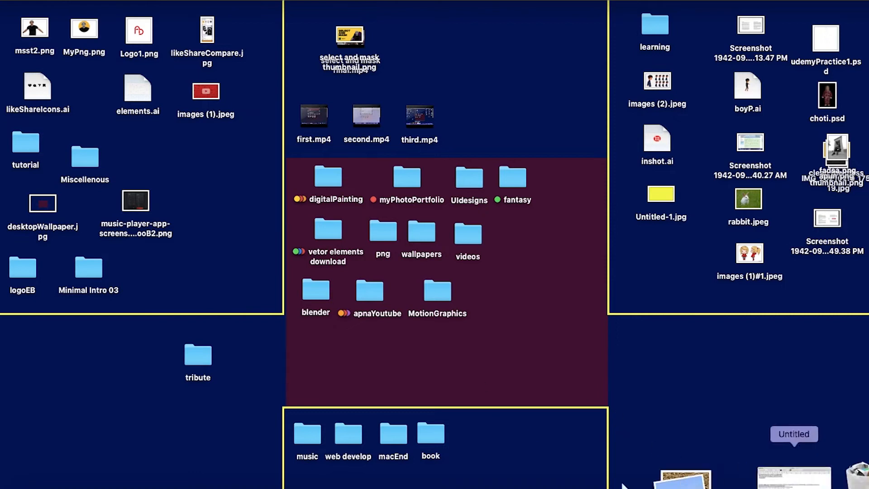
Open the untitled text document, review its tribute quote and artist biography text, and minimize it
{"action": "left_click", "coordinate": [784, 471]}
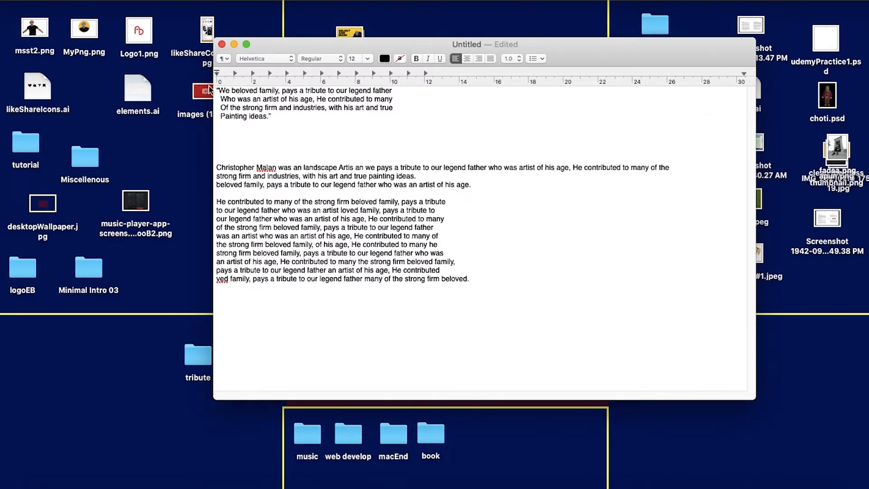
{"action": "left_click_drag", "start_coordinate": [298, 141], "coordinate": [174, 84]}
{"action": "left_click_drag", "start_coordinate": [545, 321], "coordinate": [183, 163]}
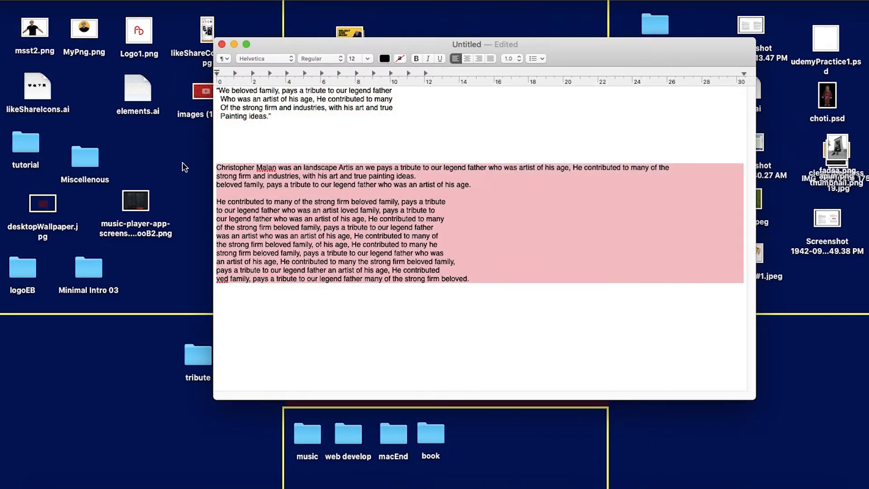
{"action": "left_click", "coordinate": [487, 290]}
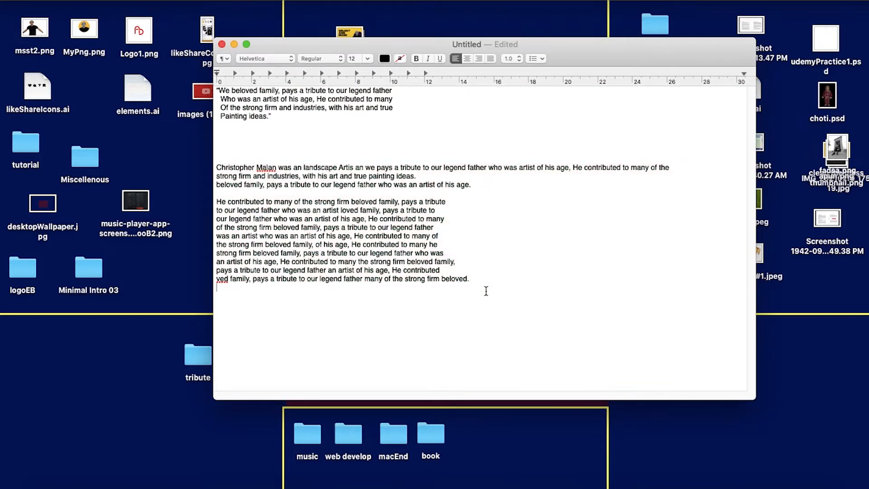
{"action": "left_click", "coordinate": [234, 44]}
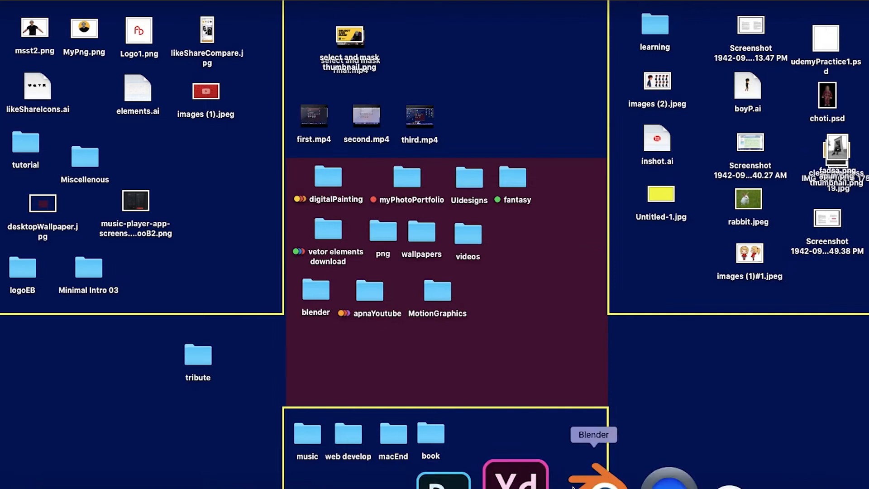
Switch to Adobe XD and make its window full screen
{"action": "key", "text": "ctrl+Right"}
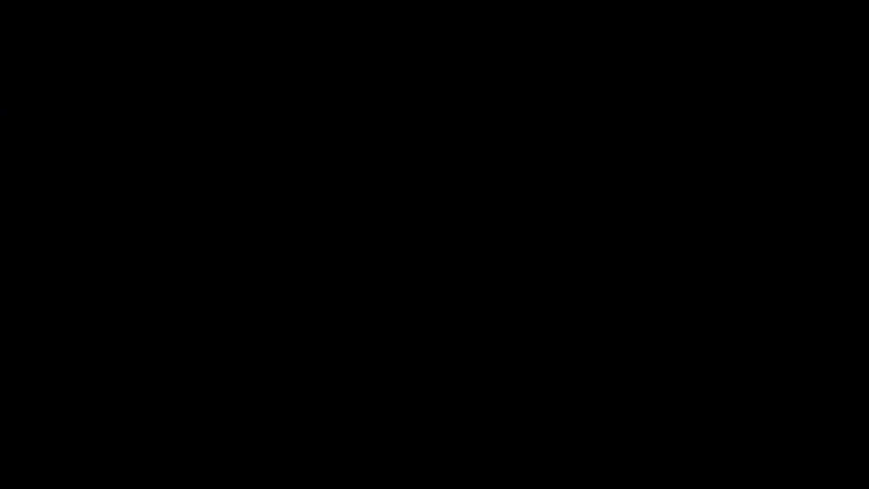
{"action": "left_click", "coordinate": [7, 12]}
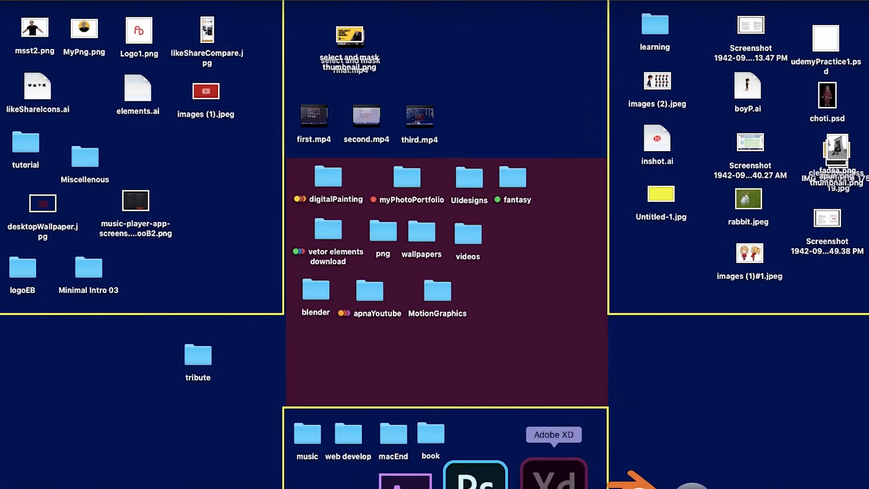
{"action": "left_click", "coordinate": [554, 475]}
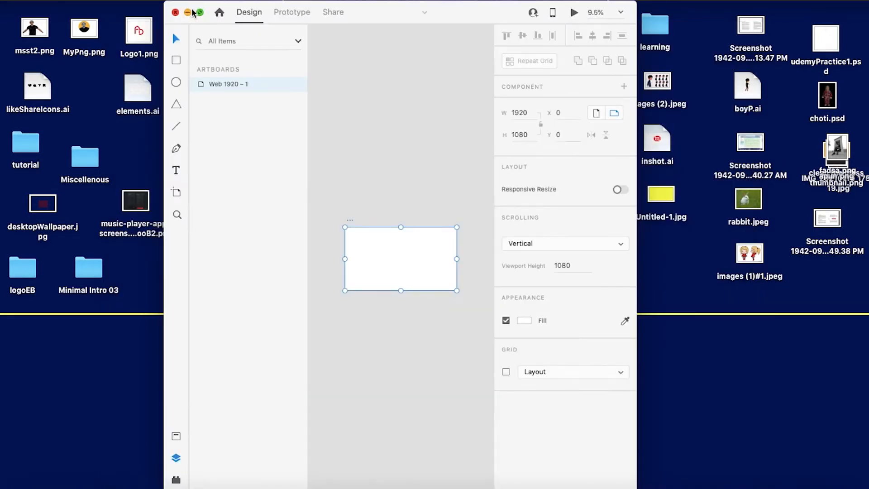
{"action": "left_click", "coordinate": [200, 12]}
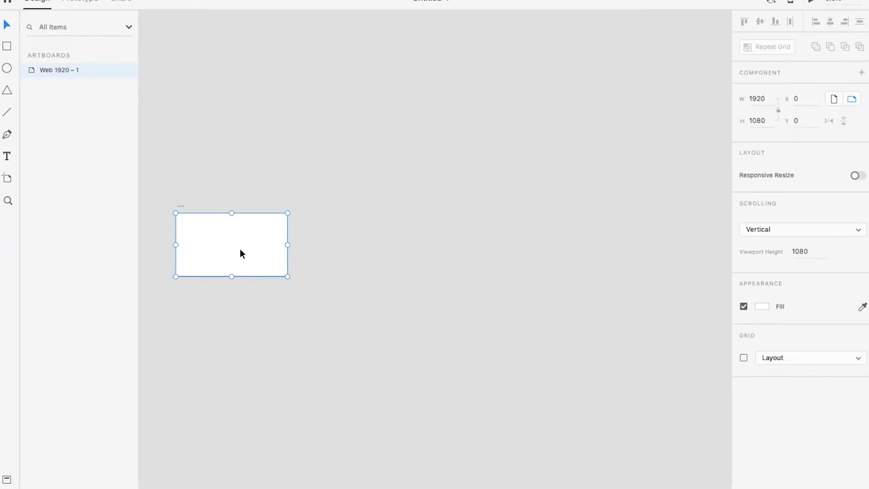
Rename the Web 1920 artboard as "Tribute page"
{"action": "scroll", "coordinate": [223, 246], "scroll_direction": "up", "scroll_amount": 10}
{"action": "left_click_drag", "start_coordinate": [267, 249], "coordinate": [487, 259]}
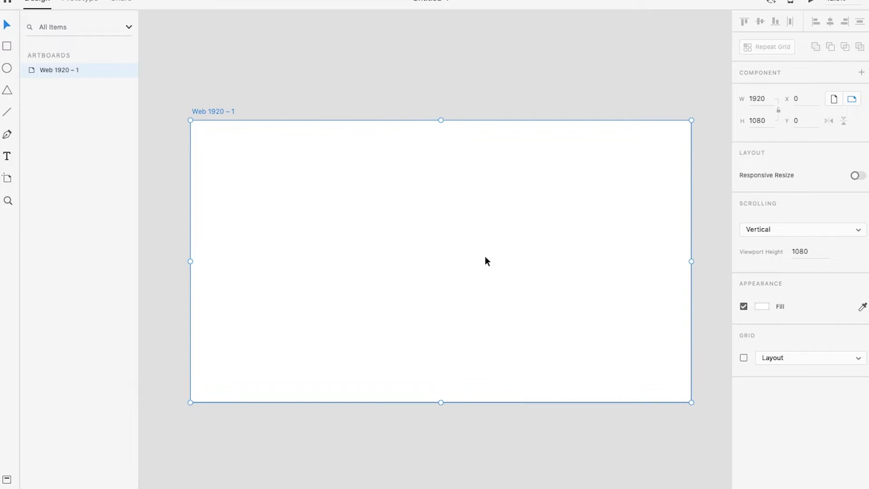
{"action": "scroll", "coordinate": [486, 254], "scroll_direction": "up", "scroll_amount": 2}
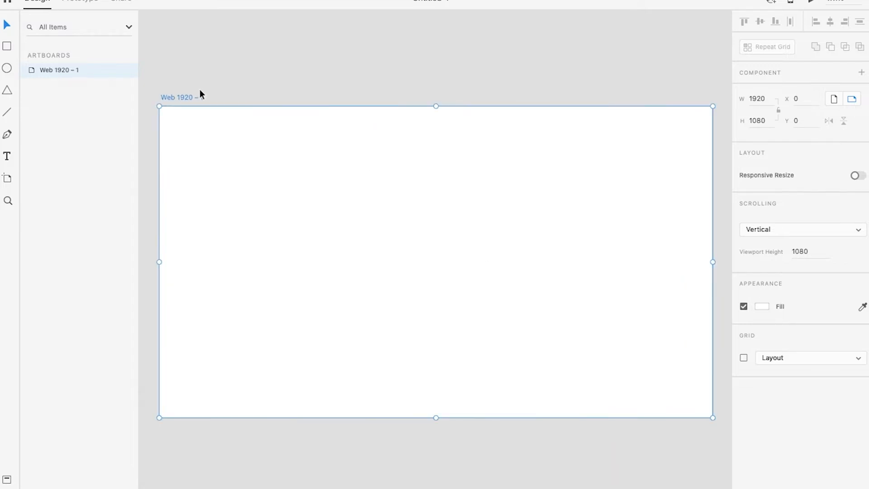
{"action": "double_click", "coordinate": [173, 98]}
{"action": "type", "text": "t"}
{"action": "type", "text": "ribute page"}
{"action": "key", "text": "Return"}
{"action": "left_click", "coordinate": [474, 36]}
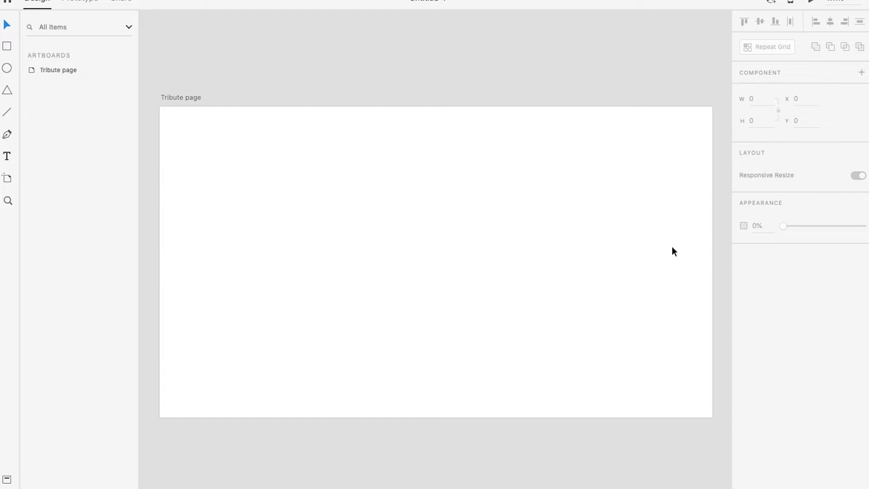
Turn on the 12-column layout grid for the Tribute page artboard and lower the column colour's opacity to 5%
{"action": "left_click", "coordinate": [179, 101]}
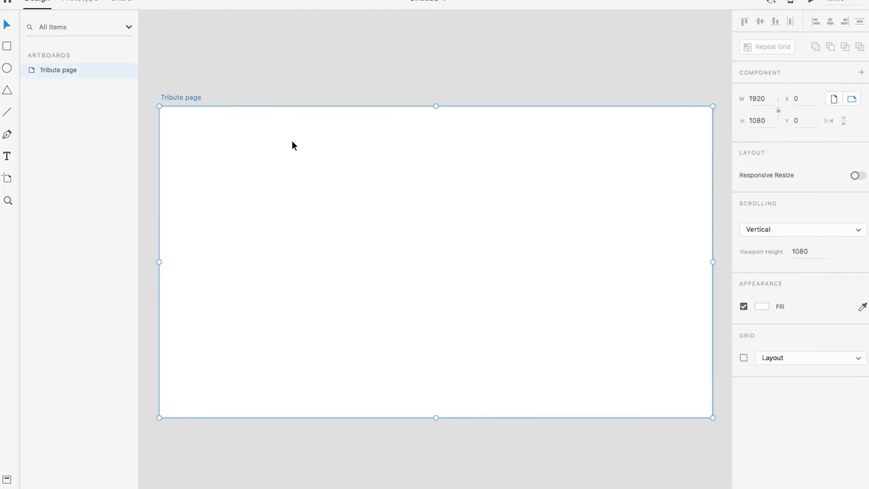
{"action": "left_click", "coordinate": [744, 358]}
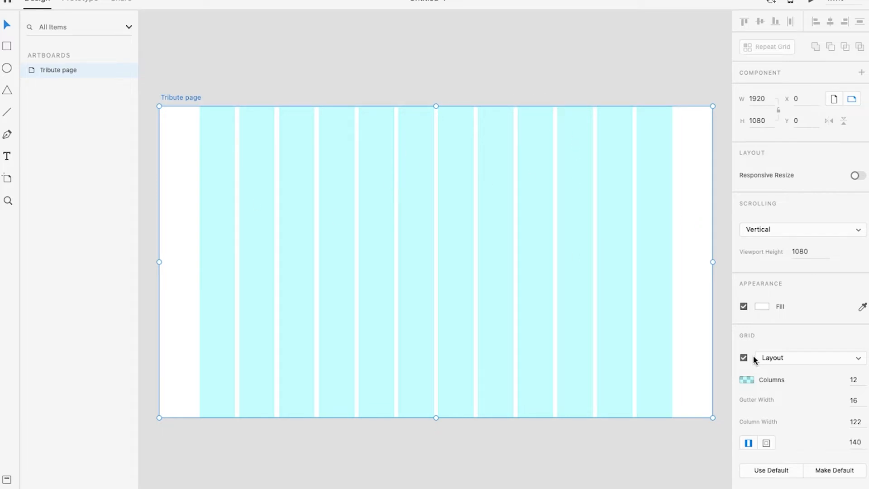
{"action": "left_click", "coordinate": [747, 382]}
{"action": "left_click_drag", "start_coordinate": [723, 376], "coordinate": [723, 404]}
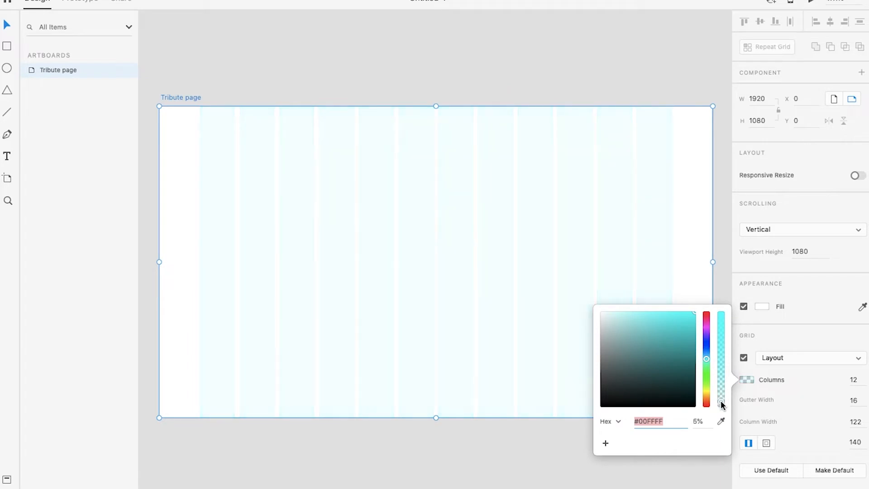
{"action": "left_click", "coordinate": [521, 90]}
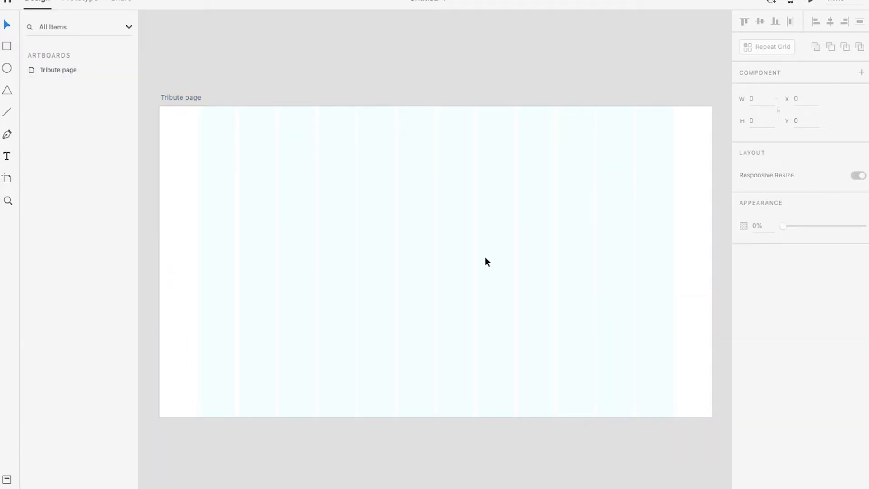
{"action": "left_click", "coordinate": [352, 289]}
{"action": "left_click", "coordinate": [414, 420]}
Draw a 1920 by 1080 rectangle covering the whole Tribute page artboard and remove its border
{"action": "scroll", "coordinate": [420, 170], "scroll_direction": "down", "scroll_amount": 2}
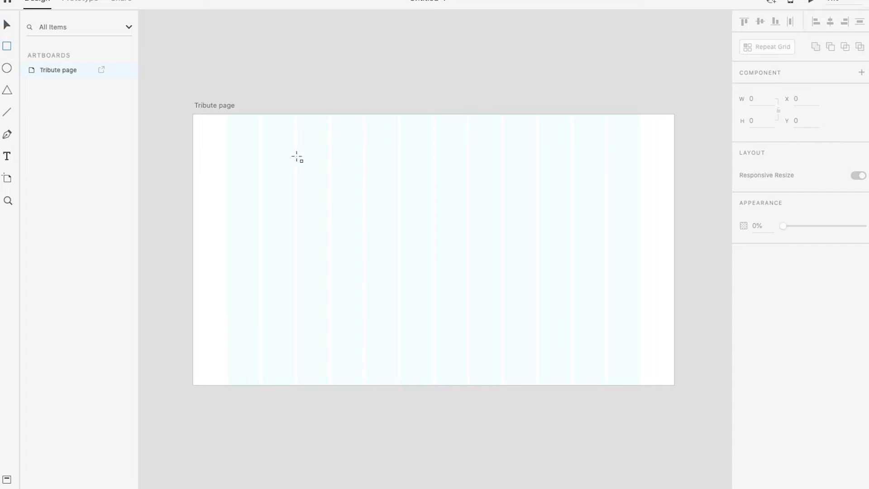
{"action": "left_click_drag", "start_coordinate": [300, 185], "coordinate": [265, 163]}
{"action": "mouse_move", "coordinate": [172, 99]}
{"action": "left_mouse_down"}
{"action": "mouse_move", "coordinate": [390, 258]}
{"action": "mouse_move", "coordinate": [584, 326]}
{"action": "mouse_move", "coordinate": [654, 369]}
{"action": "left_mouse_up"}
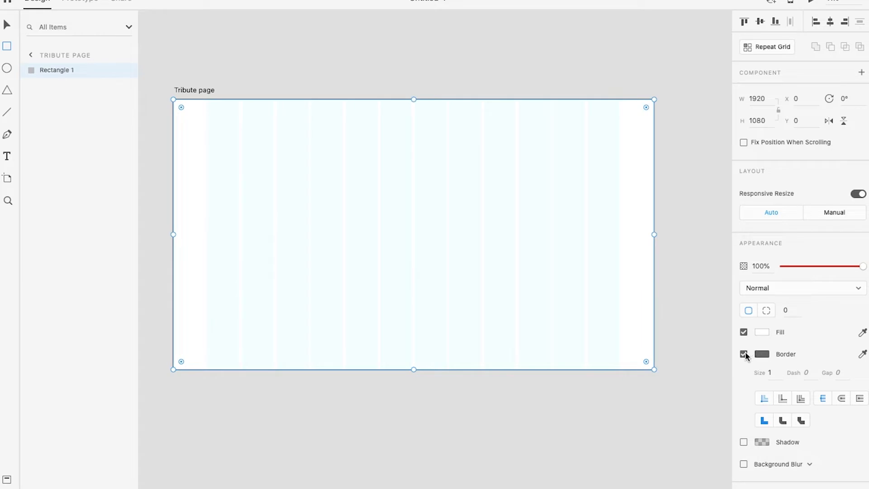
{"action": "left_click", "coordinate": [744, 354]}
Set the background rectangle's fill to #211E1E, save it as a colour swatch, and reopen the fill colour to check it
{"action": "left_click", "coordinate": [761, 333]}
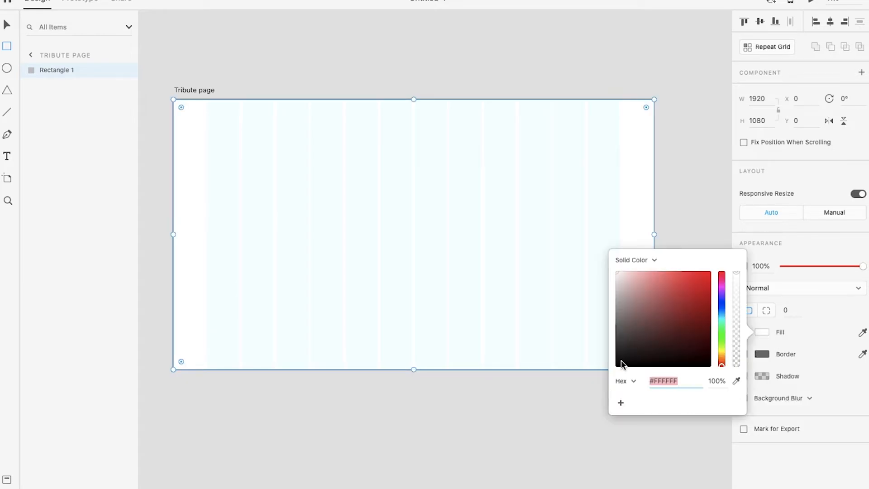
{"action": "left_click_drag", "start_coordinate": [621, 364], "coordinate": [572, 422]}
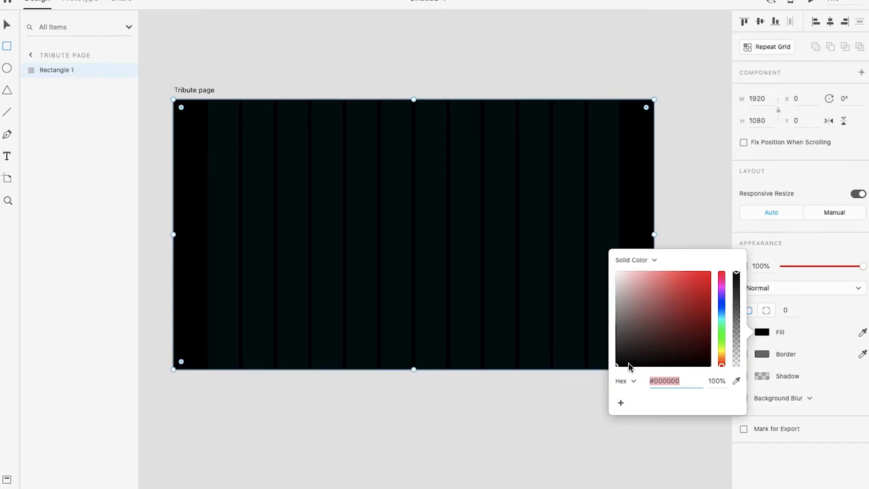
{"action": "mouse_move", "coordinate": [627, 363]}
{"action": "left_mouse_down"}
{"action": "mouse_move", "coordinate": [632, 325]}
{"action": "mouse_move", "coordinate": [622, 357]}
{"action": "left_mouse_up"}
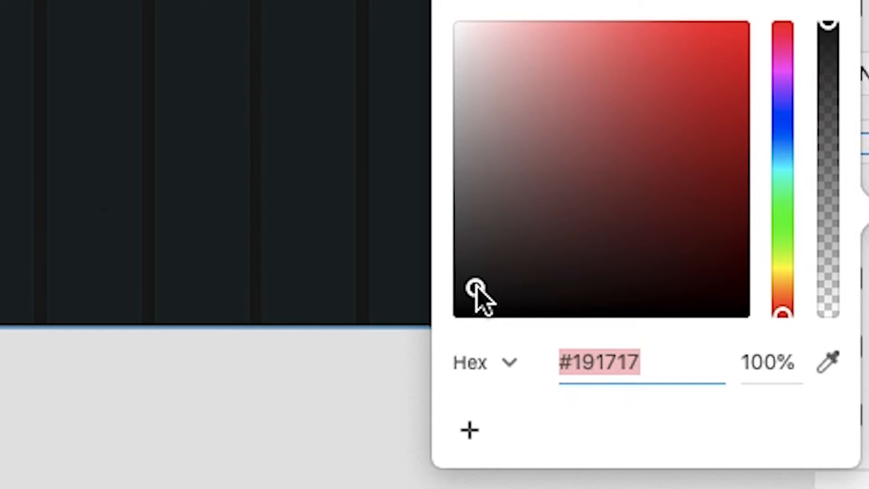
{"action": "left_click_drag", "start_coordinate": [476, 288], "coordinate": [483, 279]}
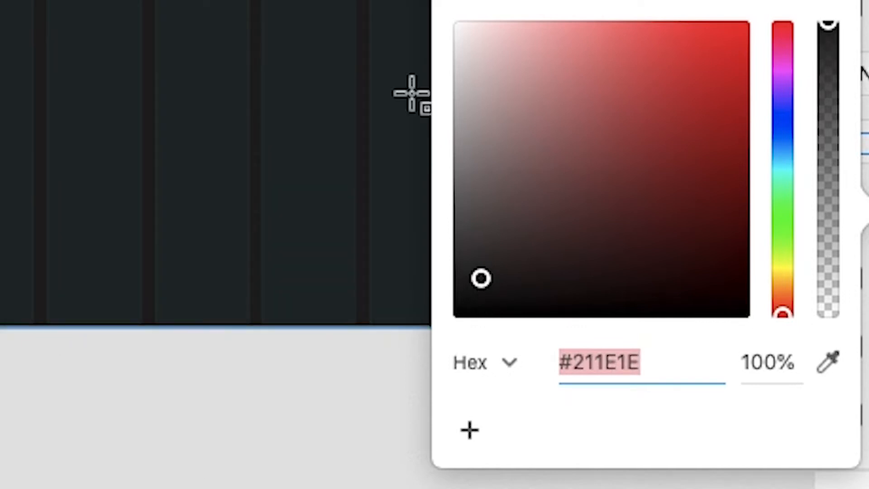
{"action": "left_click", "coordinate": [471, 432]}
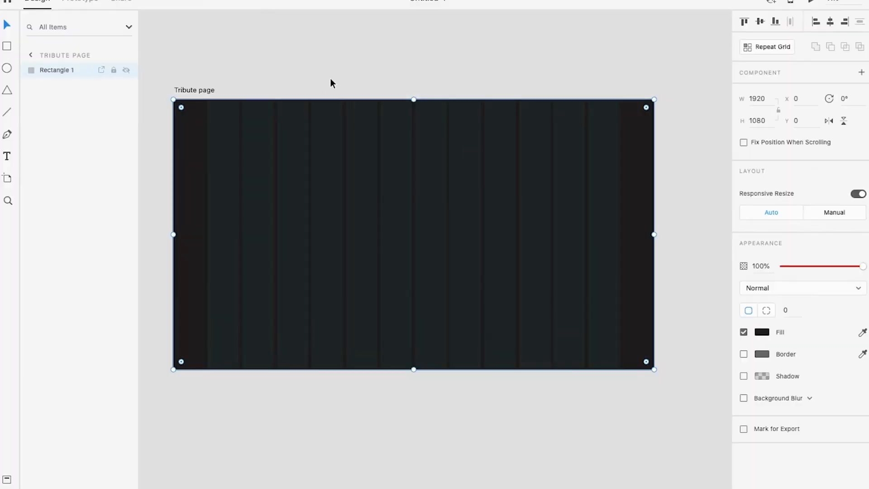
{"action": "left_click", "coordinate": [330, 78]}
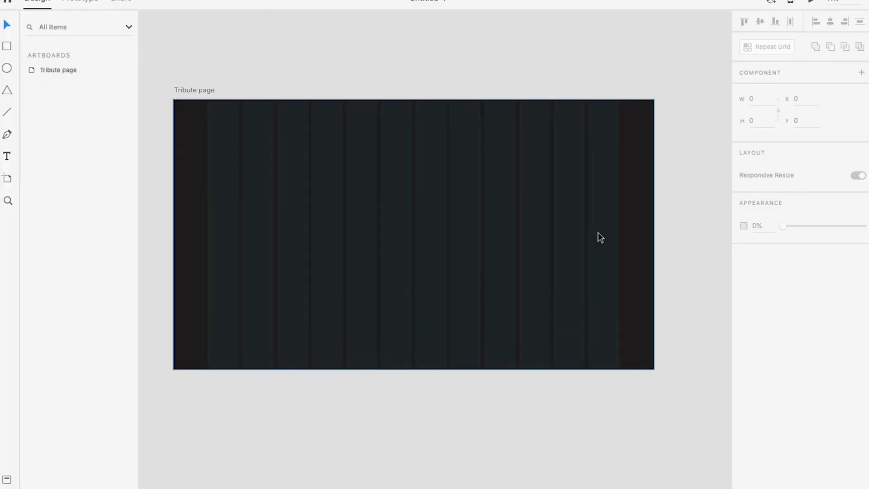
{"action": "left_click", "coordinate": [248, 226]}
{"action": "left_click", "coordinate": [763, 334]}
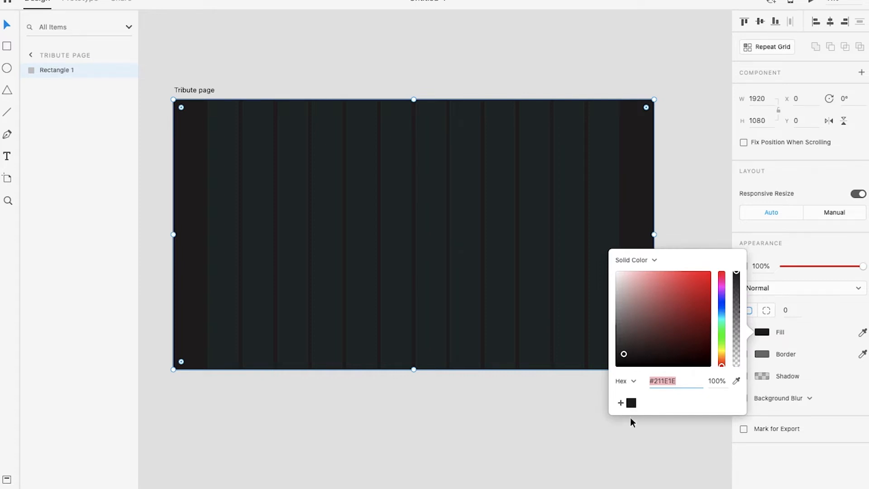
Close the background's fill colour settings and check how the dark background looks in the full-screen preview
{"action": "left_click", "coordinate": [624, 442]}
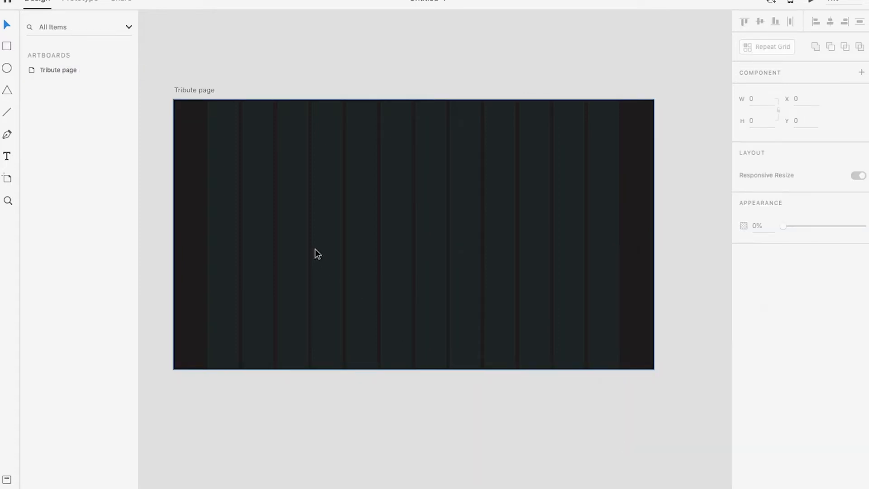
{"action": "scroll", "coordinate": [335, 190], "scroll_direction": "up", "scroll_amount": 1}
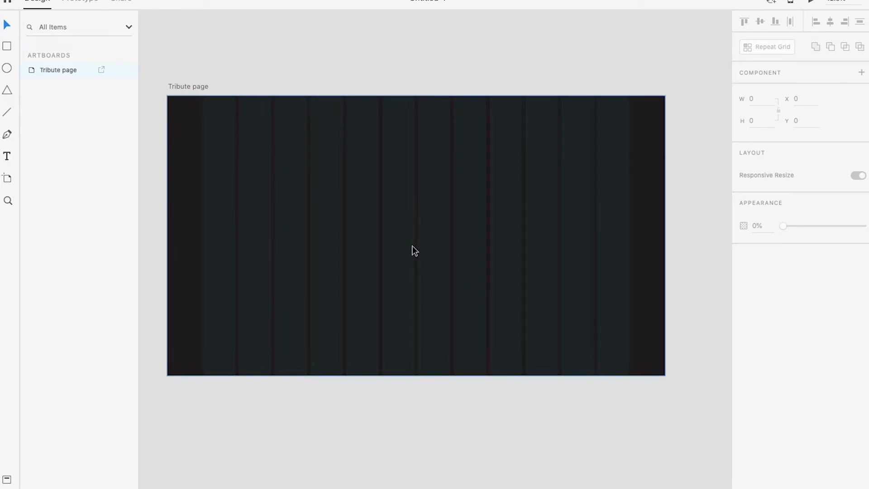
{"action": "key", "text": "ctrl+Right"}
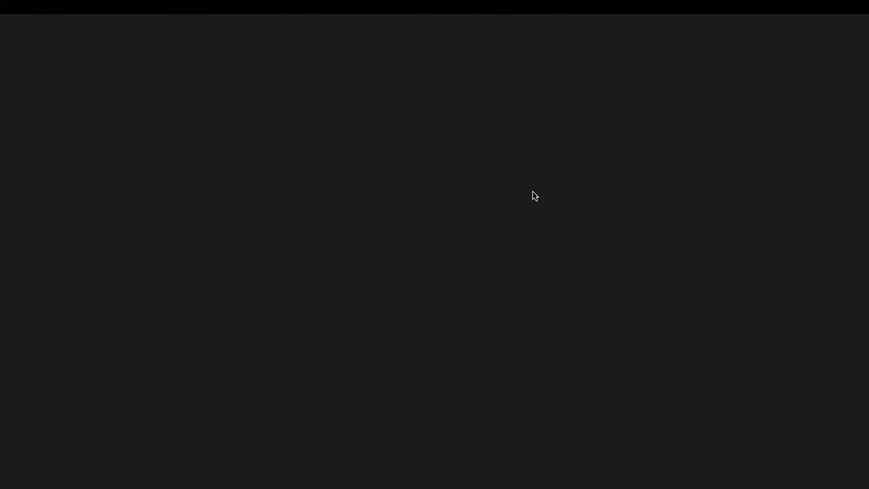
{"action": "key", "text": "ctrl+Left"}
{"action": "key", "text": "ctrl+Right"}
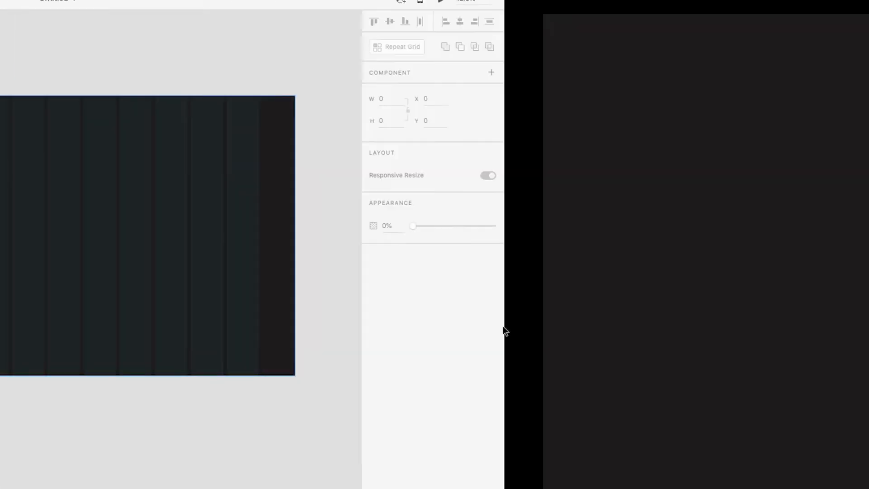
{"action": "key", "text": "ctrl+Up"}
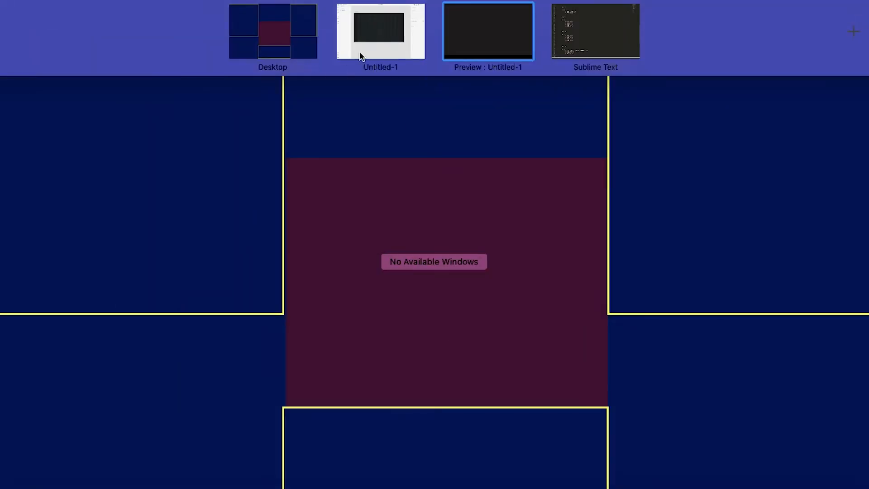
{"action": "left_click", "coordinate": [381, 30]}
{"action": "key", "text": "ctrl+Right"}
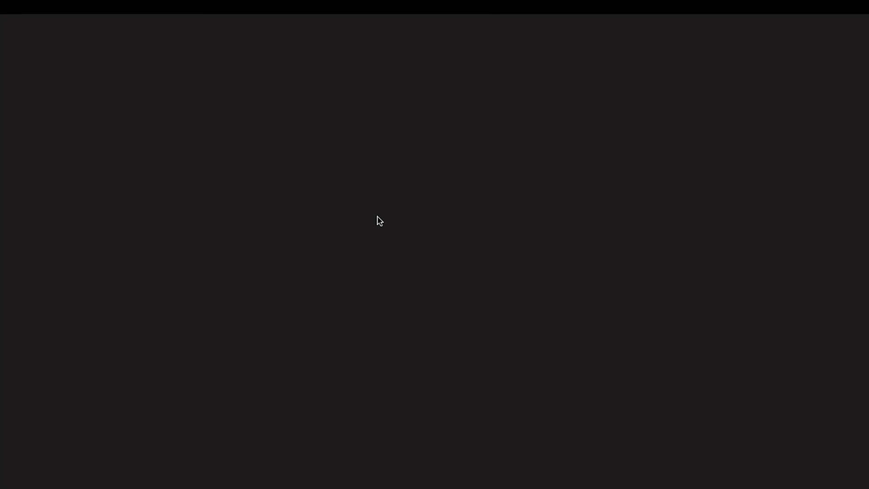
{"action": "key", "text": "ctrl+Left"}
Darken the background rectangle's fill to #151414, comparing the shade in the preview
{"action": "left_click", "coordinate": [414, 257]}
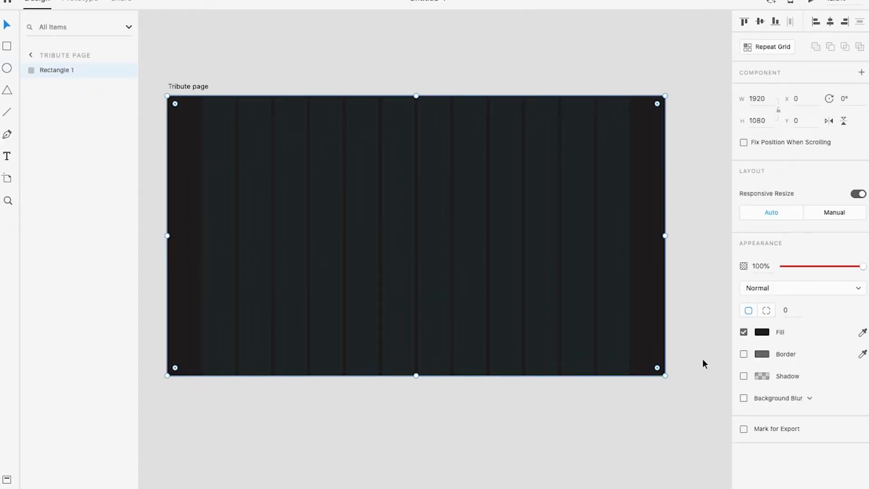
{"action": "left_click", "coordinate": [762, 332]}
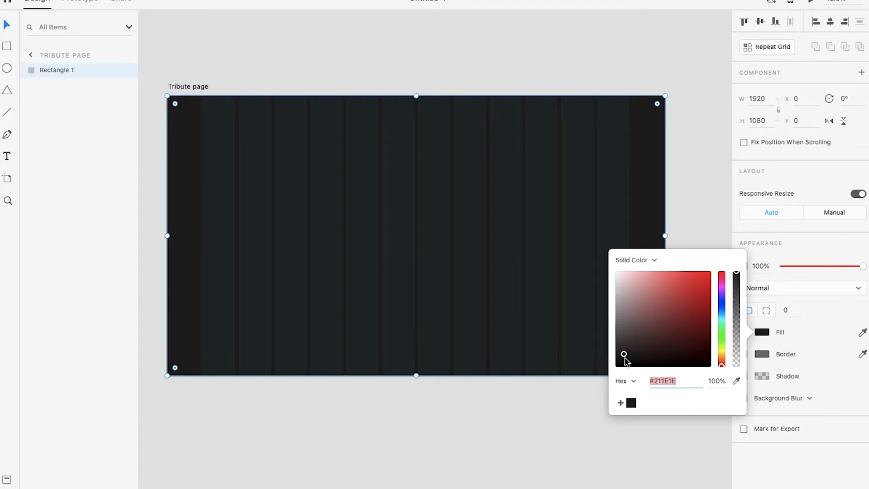
{"action": "left_click_drag", "start_coordinate": [624, 357], "coordinate": [624, 365]}
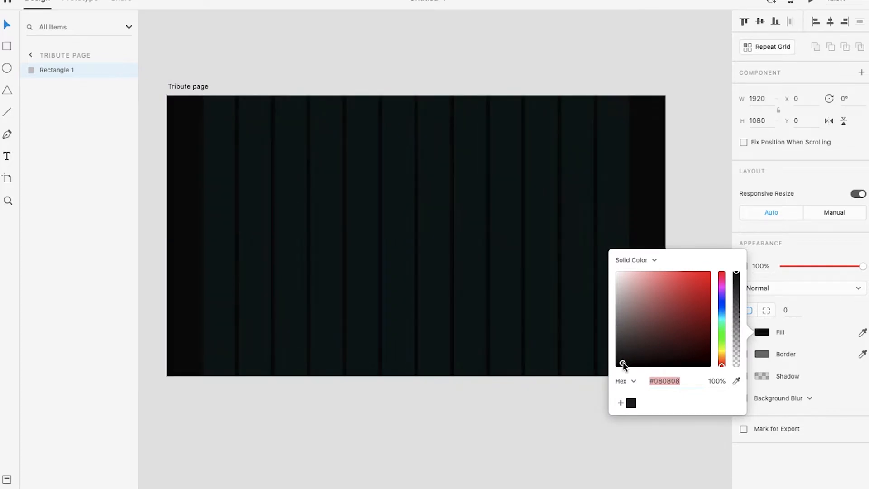
{"action": "key", "text": "ctrl+Right"}
{"action": "key", "text": "ctrl+Left"}
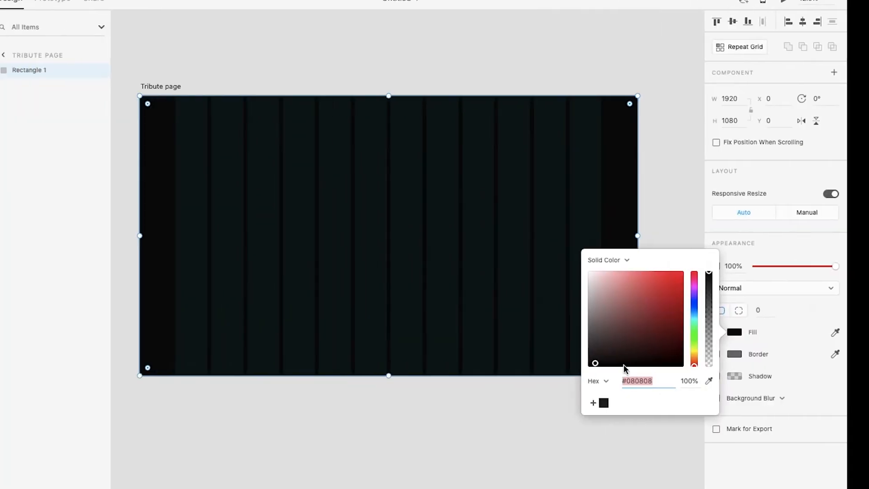
{"action": "key", "text": "ctrl+Right"}
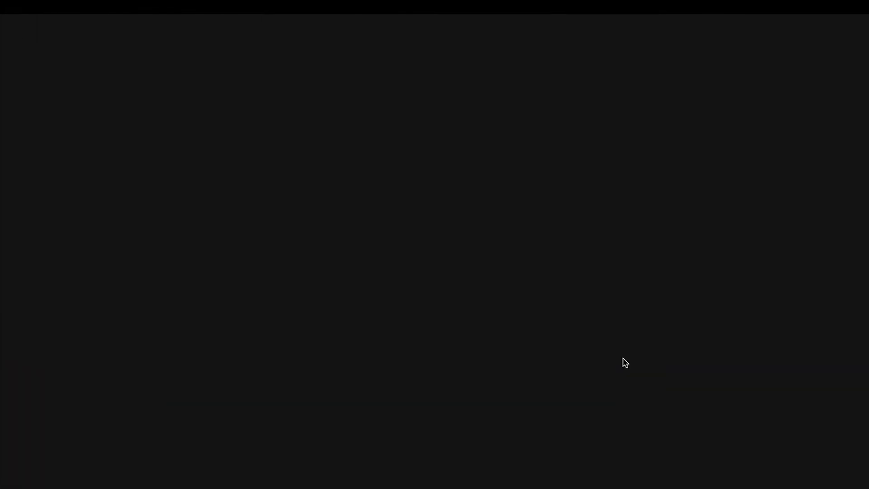
{"action": "key", "text": "ctrl+Left"}
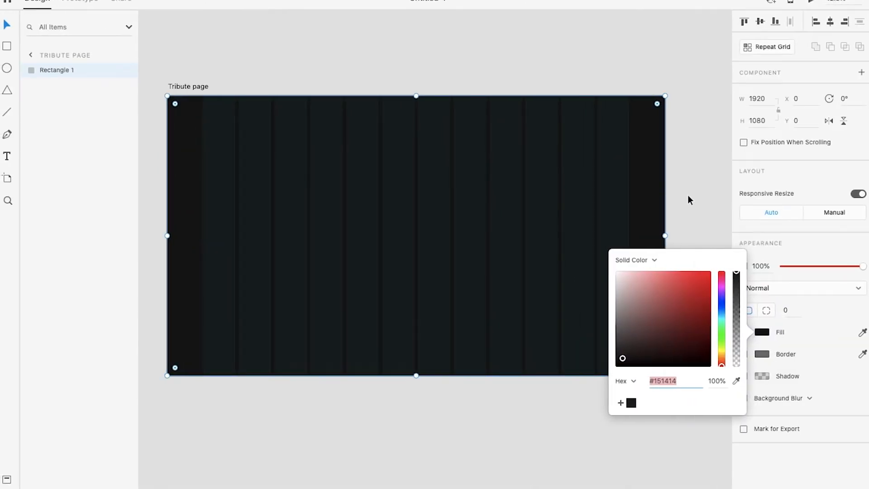
{"action": "left_click", "coordinate": [688, 200]}
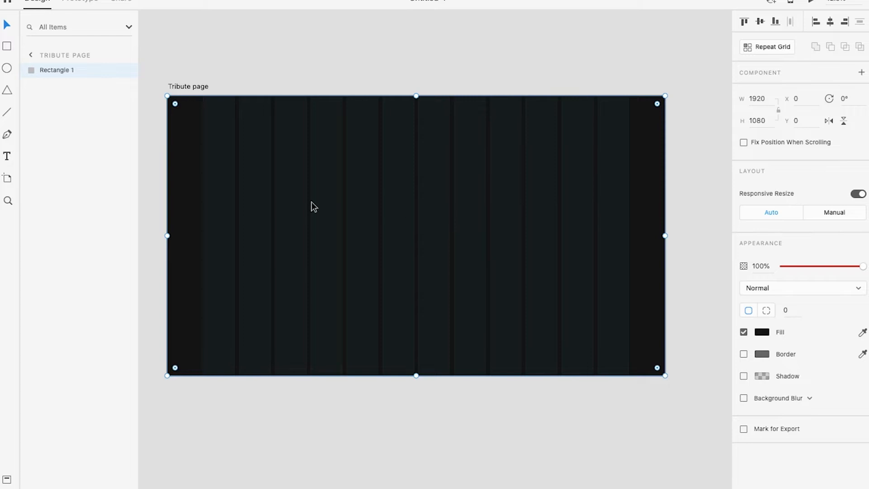
Lock the background rectangle and deselect it
{"action": "mouse_move", "coordinate": [290, 1]}
{"action": "left_click", "coordinate": [113, 3]}
{"action": "left_click", "coordinate": [119, 32]}
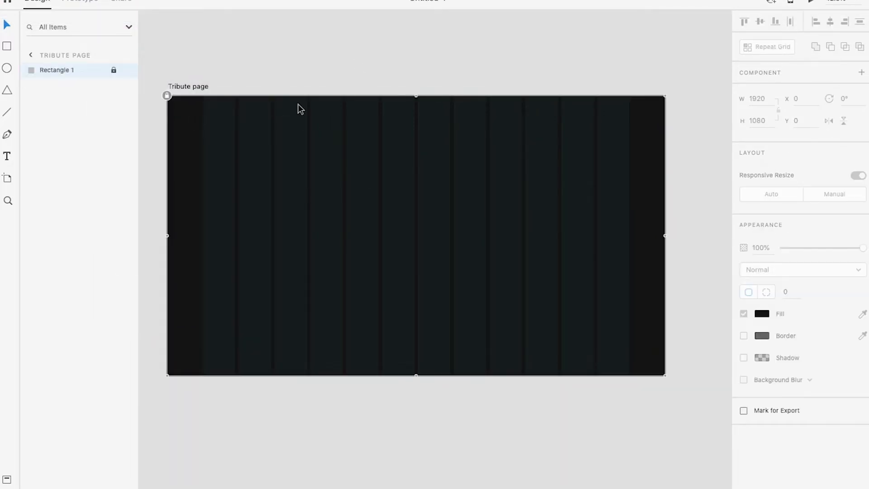
{"action": "left_click", "coordinate": [297, 60]}
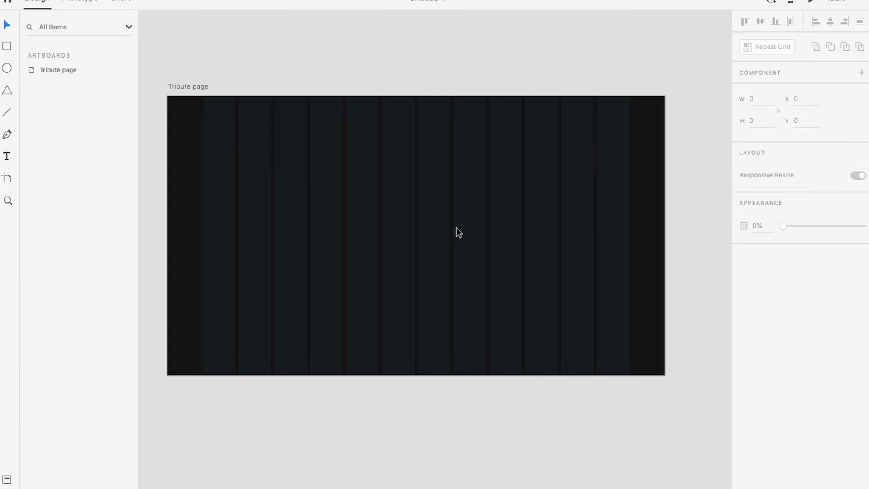
Import first.png and second.png from the tribute folder onto the Tribute page artboard
{"action": "key", "text": "super+shift+i"}
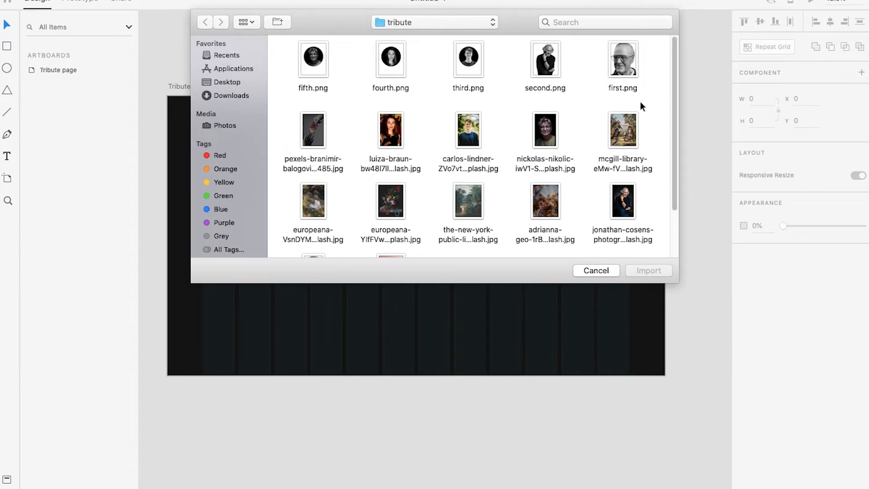
{"action": "left_click_drag", "start_coordinate": [655, 52], "coordinate": [536, 64]}
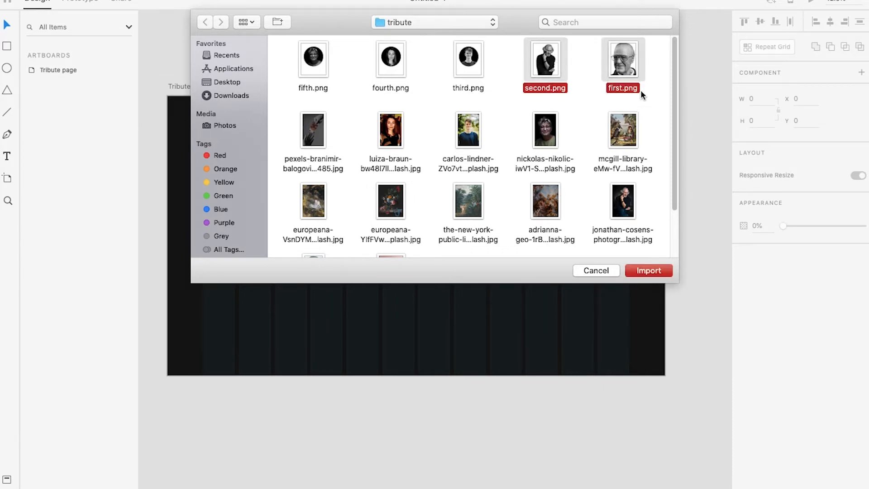
{"action": "left_click", "coordinate": [653, 271]}
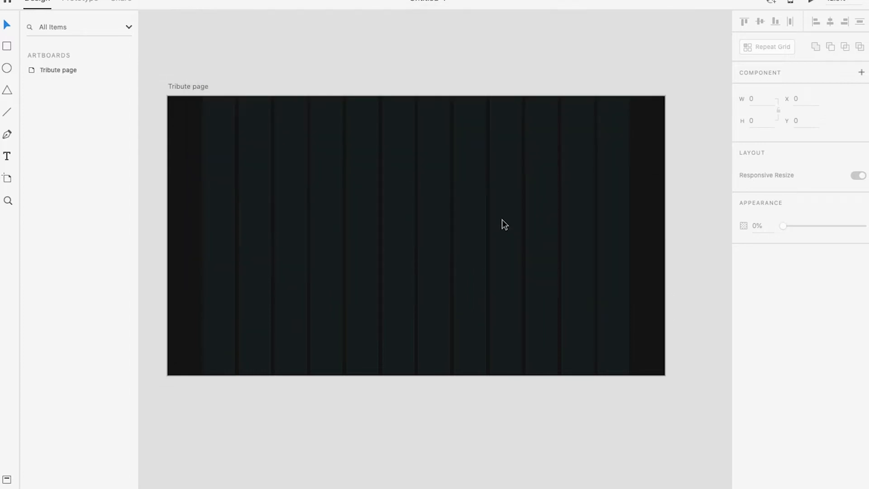
{"action": "scroll", "coordinate": [507, 226], "scroll_direction": "down", "scroll_amount": 5}
{"action": "left_click_drag", "start_coordinate": [646, 233], "coordinate": [463, 197]}
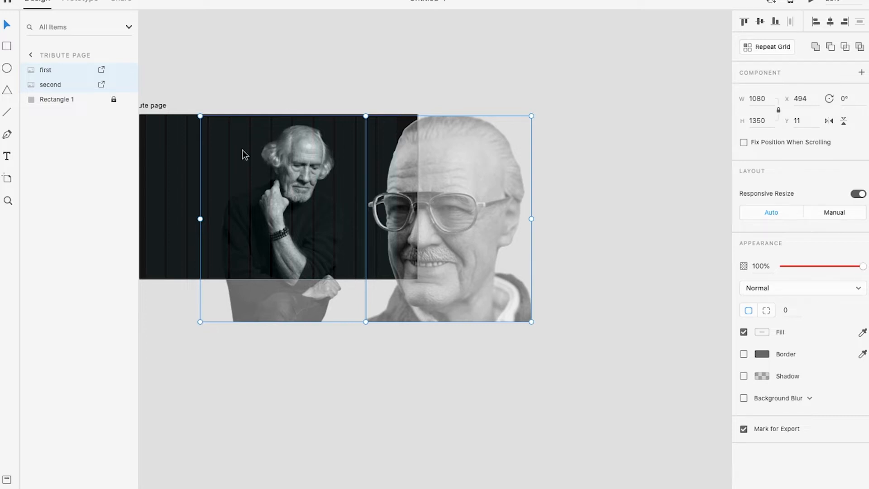
Try shrinking the second portrait on its own, undo that, and restore both imported portraits
{"action": "left_click", "coordinate": [323, 398]}
{"action": "left_click", "coordinate": [254, 313]}
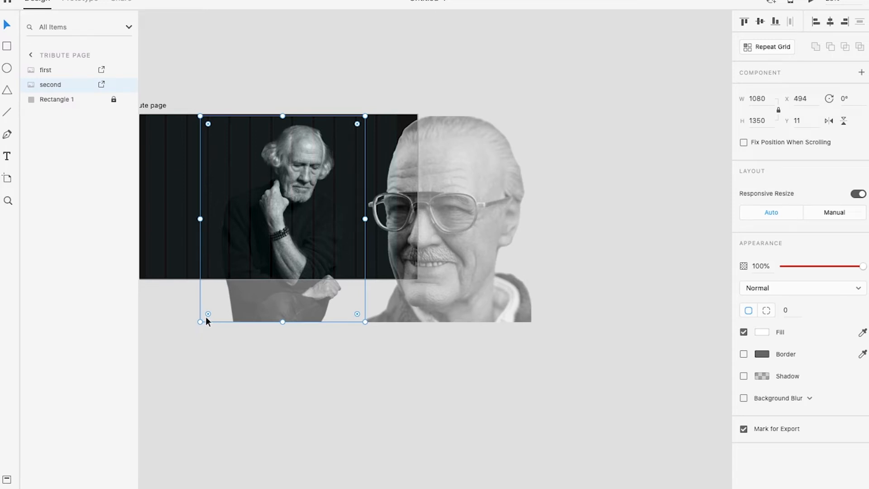
{"action": "left_click_drag", "start_coordinate": [200, 322], "coordinate": [330, 161]}
{"action": "left_click", "coordinate": [400, 177]}
{"action": "left_click", "coordinate": [353, 140]}
{"action": "key", "text": "super+z"}
{"action": "key", "text": "super+z"}
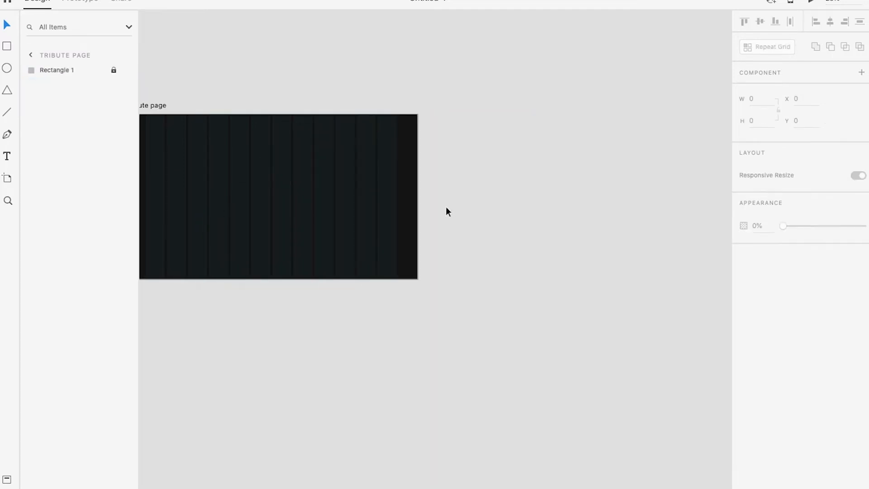
{"action": "key", "text": "super+shift+z"}
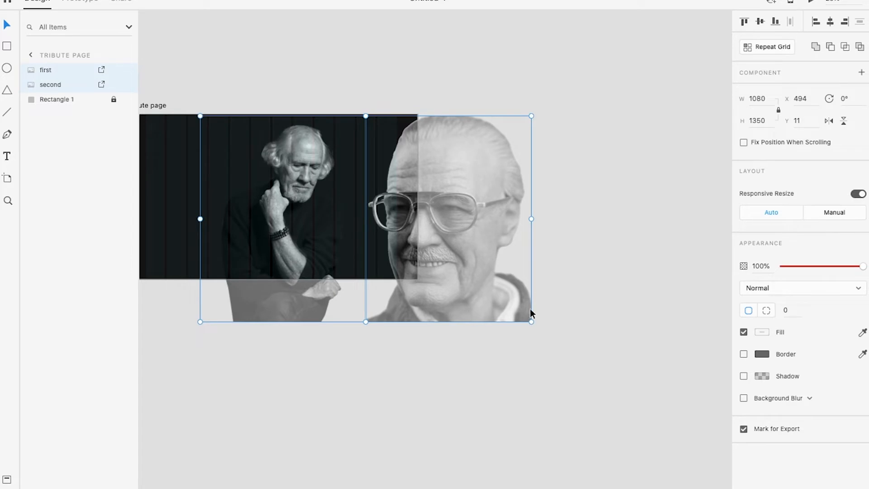
Scale both portraits down together to about 563 by 704 and move the first portrait off the artboard onto the pasteboard
{"action": "left_click_drag", "start_coordinate": [529, 319], "coordinate": [449, 270]}
{"action": "left_click_drag", "start_coordinate": [422, 237], "coordinate": [591, 235]}
{"action": "left_click", "coordinate": [547, 311]}
{"action": "left_click_drag", "start_coordinate": [349, 208], "coordinate": [562, 216]}
{"action": "left_click_drag", "start_coordinate": [399, 252], "coordinate": [567, 267]}
Enlarge the second portrait to about 723 by 904, place it near X 107, Y 176 at the artboard's lower edge, and preview it
{"action": "scroll", "coordinate": [490, 290], "scroll_direction": "up", "scroll_amount": 3}
{"action": "left_click_drag", "start_coordinate": [498, 289], "coordinate": [476, 297]}
{"action": "left_click_drag", "start_coordinate": [697, 265], "coordinate": [299, 220]}
{"action": "scroll", "coordinate": [337, 191], "scroll_direction": "up", "scroll_amount": 2}
{"action": "left_click_drag", "start_coordinate": [372, 176], "coordinate": [409, 192]}
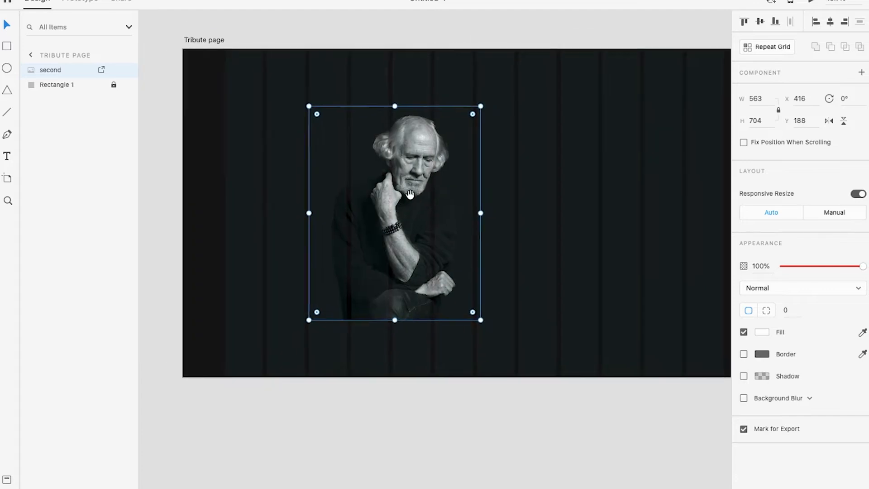
{"action": "scroll", "coordinate": [421, 189], "scroll_direction": "down", "scroll_amount": 2}
{"action": "left_click_drag", "start_coordinate": [508, 191], "coordinate": [479, 192]}
{"action": "left_click_drag", "start_coordinate": [386, 221], "coordinate": [402, 210]}
{"action": "left_click_drag", "start_coordinate": [340, 197], "coordinate": [341, 222]}
{"action": "key", "text": "ctrl+Right"}
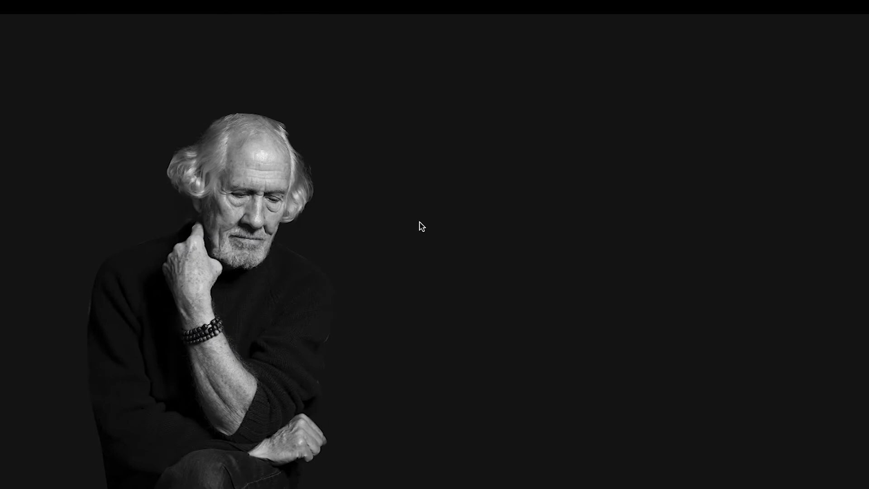
{"action": "key", "text": "ctrl+Left"}
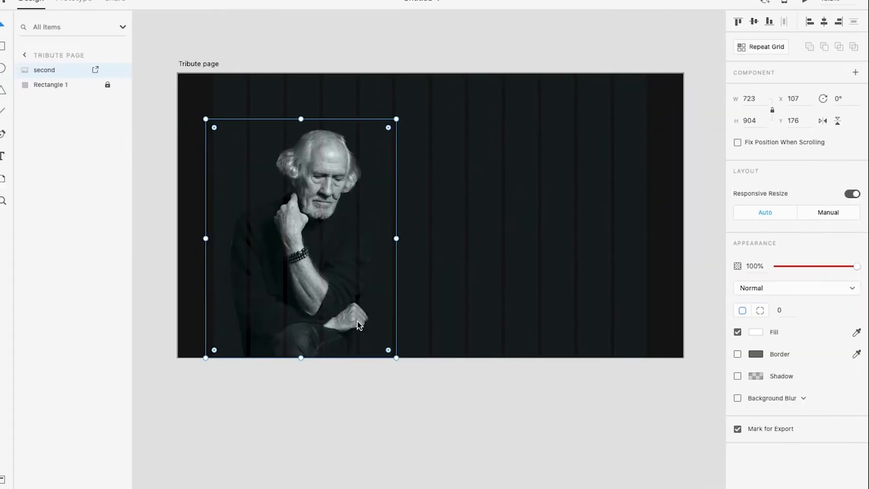
Turn on a shadow for the second portrait and check its effect in the preview
{"action": "left_click", "coordinate": [745, 377]}
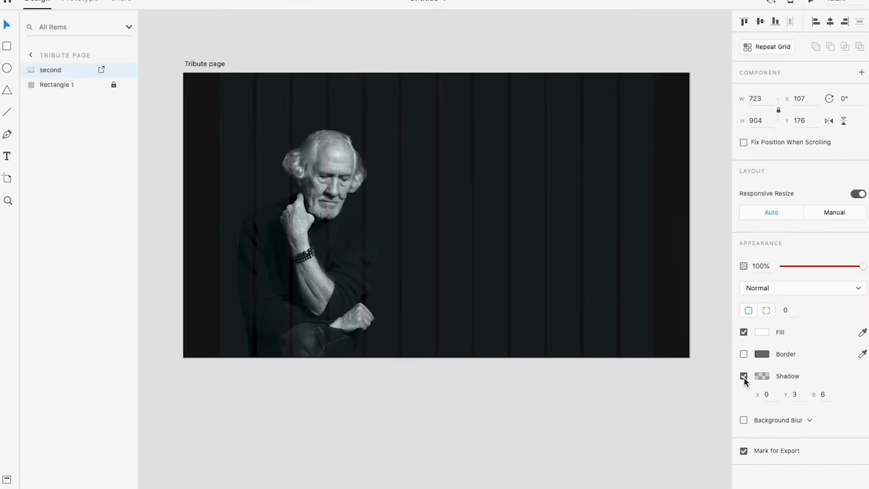
{"action": "key", "text": "ctrl+Right"}
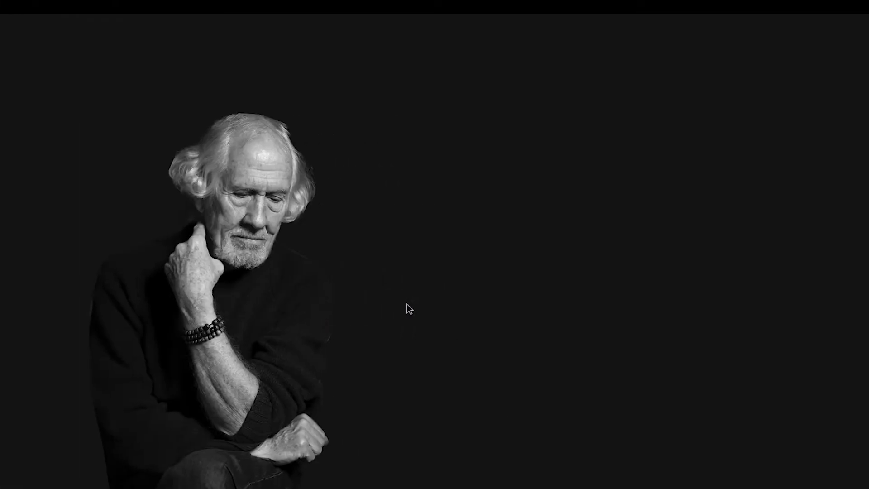
{"action": "key", "text": "ctrl+Left"}
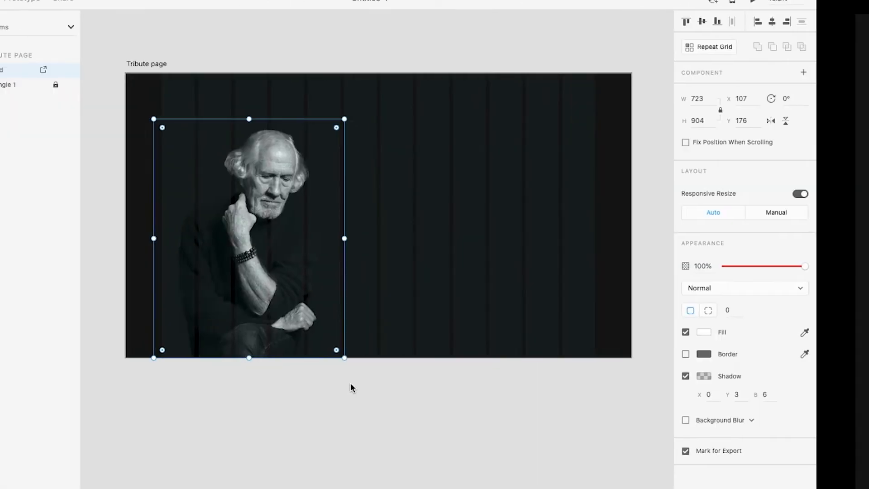
{"action": "key", "text": "ctrl+Right"}
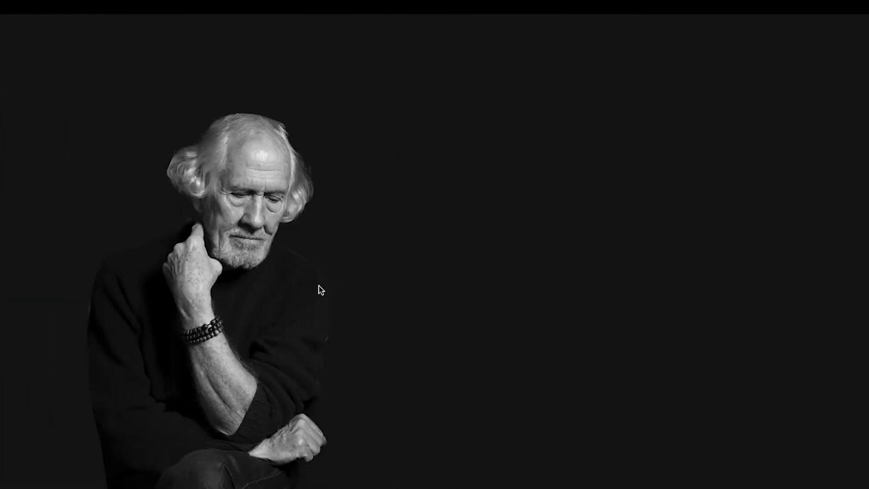
{"action": "key", "text": "ctrl+Left"}
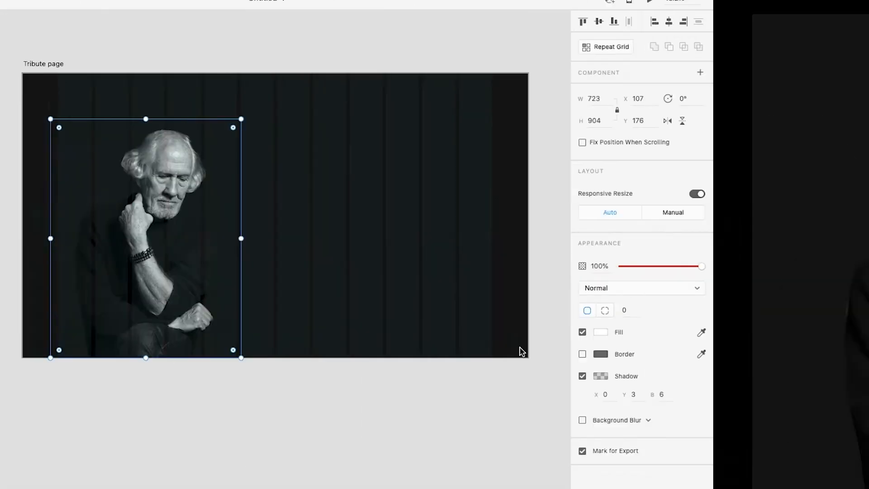
Set the portrait's shadow colour to #000000 at 100% opacity and check it in the preview
{"action": "left_click", "coordinate": [762, 375]}
{"action": "left_click_drag", "start_coordinate": [741, 369], "coordinate": [708, 313]}
{"action": "key", "text": "ctrl+Right"}
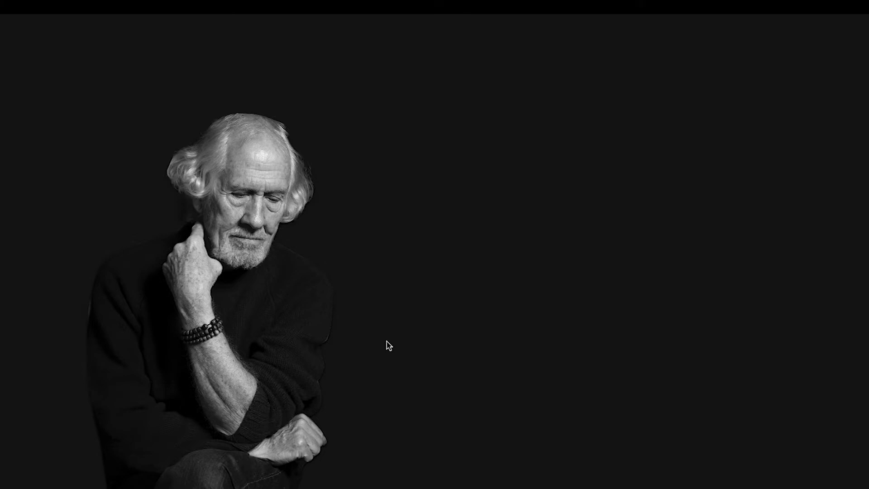
{"action": "key", "text": "ctrl+Left"}
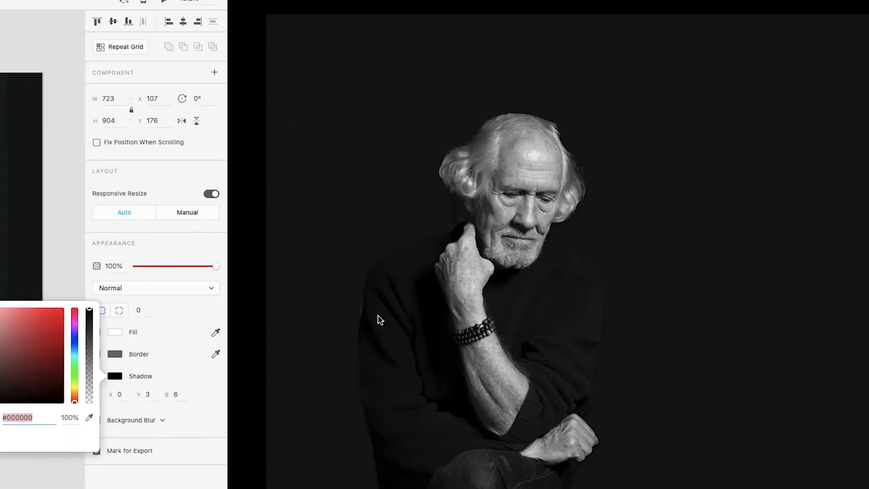
Lower the opacity of the portrait's shadow colour, deselect the portrait, and check the page in the preview
{"action": "left_click_drag", "start_coordinate": [737, 349], "coordinate": [736, 372]}
{"action": "left_click", "coordinate": [431, 410]}
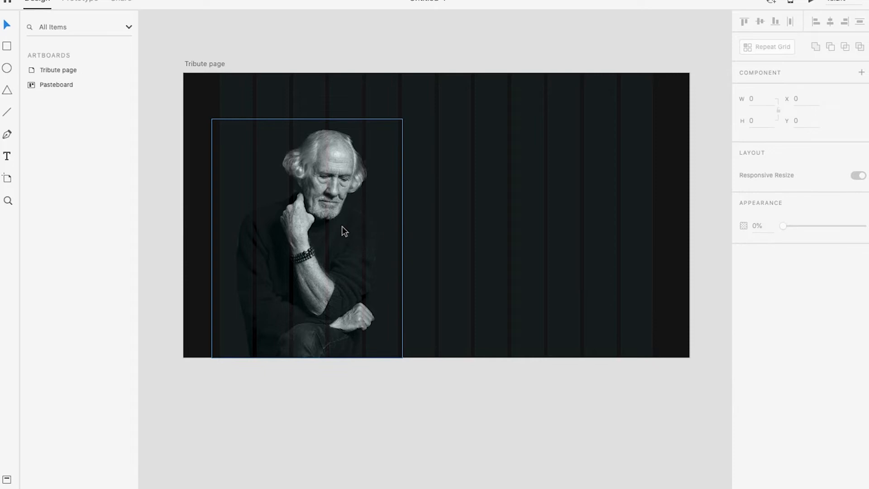
{"action": "key", "text": "ctrl+Right"}
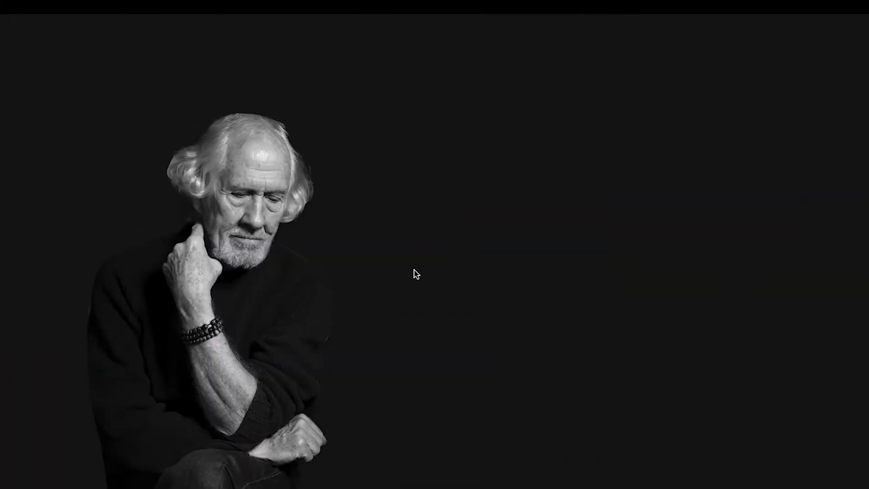
{"action": "key", "text": "ctrl+Left"}
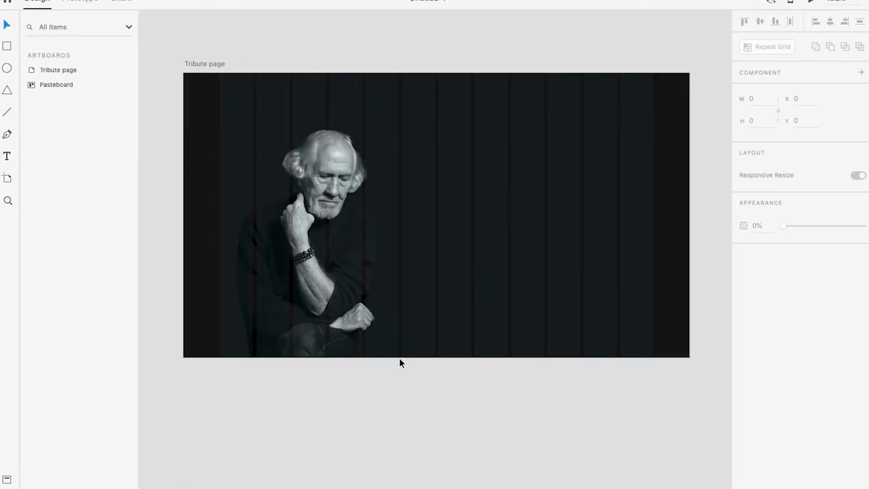
Add the text "A Tribute to" on the empty area beside the portrait, at about X 1090, Y 365
{"action": "scroll", "coordinate": [393, 251], "scroll_direction": "down", "scroll_amount": 1}
{"action": "scroll", "coordinate": [477, 232], "scroll_direction": "up", "scroll_amount": 1}
{"action": "key", "text": "shift+super+apostrophe"}
{"action": "left_click_drag", "start_coordinate": [494, 223], "coordinate": [485, 260]}
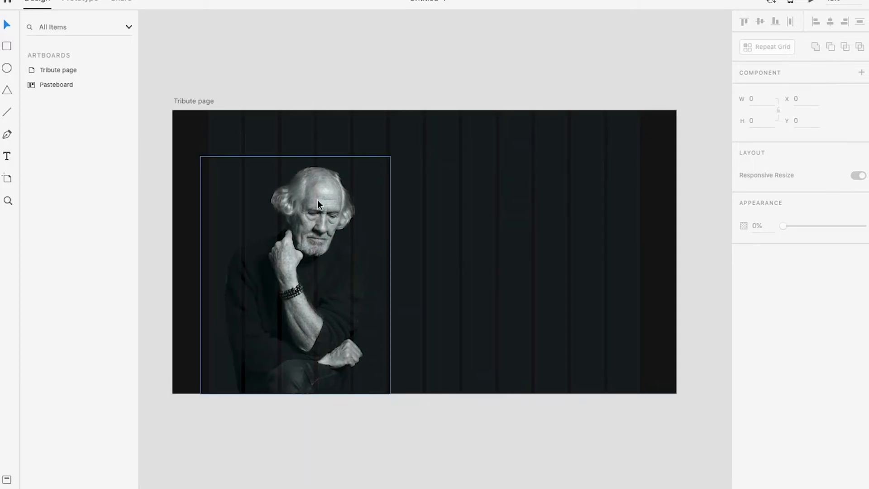
{"action": "scroll", "coordinate": [577, 192], "scroll_direction": "up", "scroll_amount": 1}
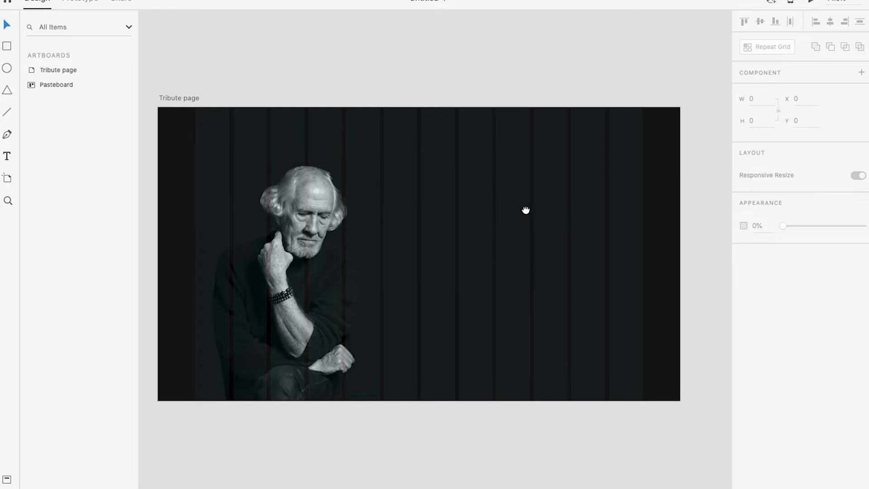
{"action": "left_click_drag", "start_coordinate": [527, 210], "coordinate": [514, 208]}
{"action": "key", "text": "t"}
{"action": "left_click", "coordinate": [441, 207]}
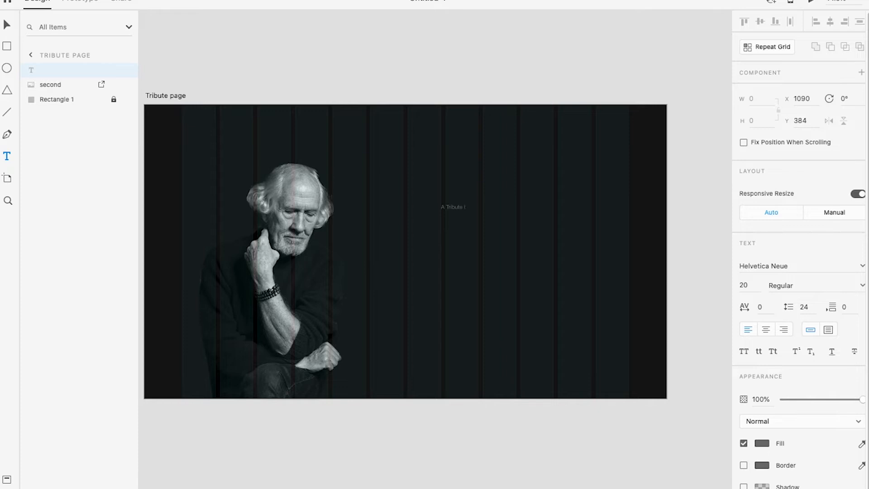
{"action": "key", "text": "Escape"}
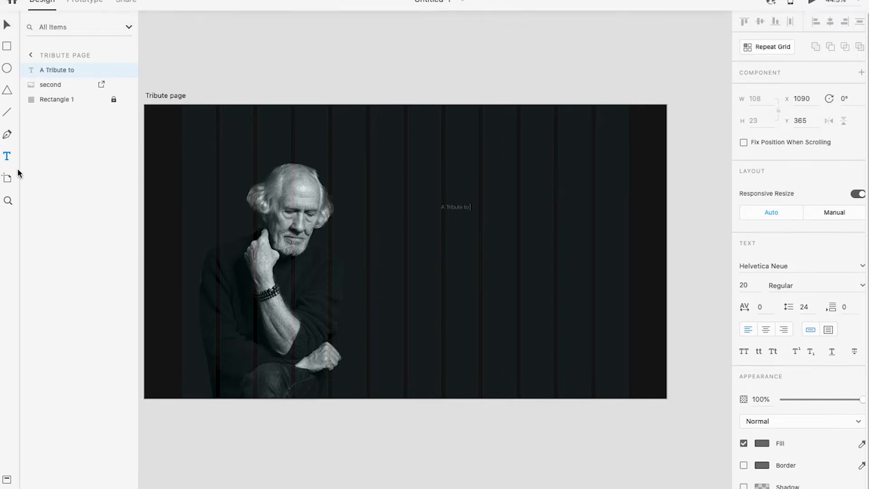
{"action": "scroll", "coordinate": [459, 208], "scroll_direction": "up", "scroll_amount": 5}
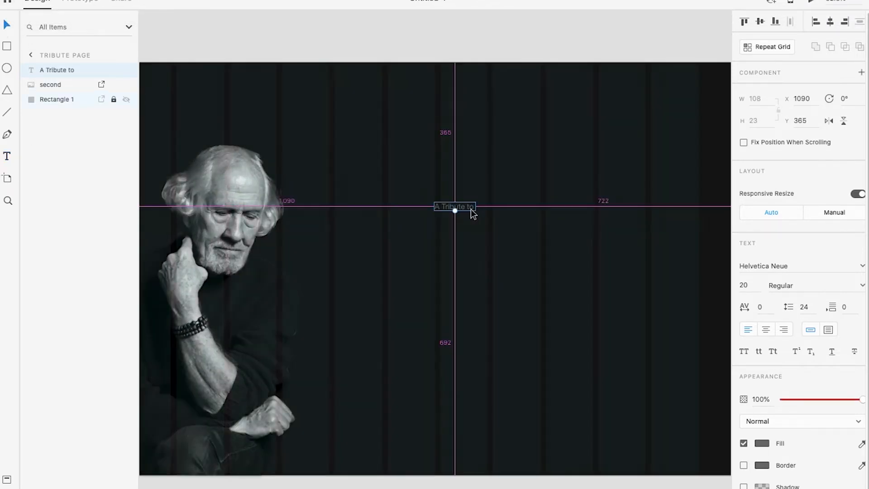
{"action": "scroll", "coordinate": [471, 208], "scroll_direction": "down", "scroll_amount": 3}
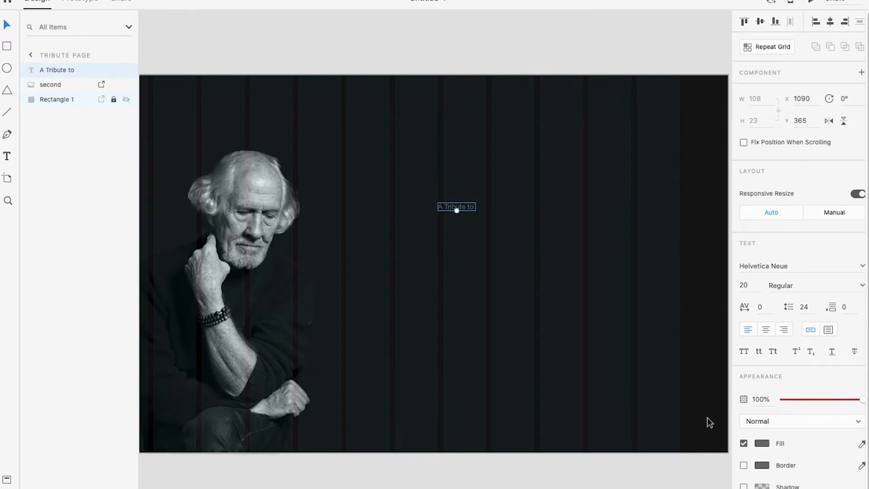
{"action": "left_click", "coordinate": [762, 442]}
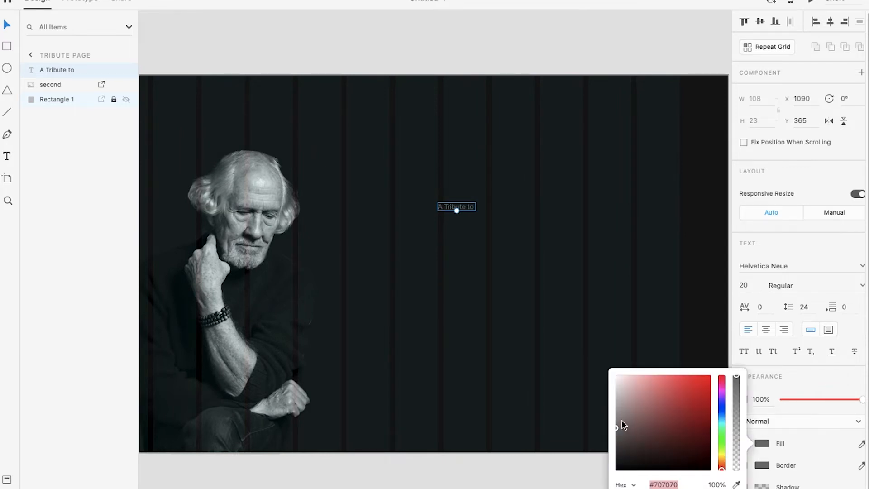
{"action": "left_click", "coordinate": [436, 234]}
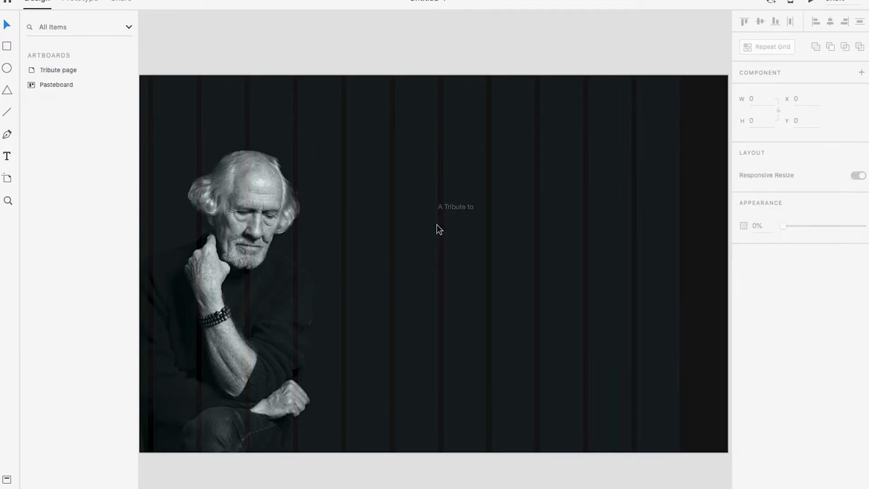
Set the font size of the "A Tribute to" text to 30
{"action": "scroll", "coordinate": [439, 203], "scroll_direction": "up", "scroll_amount": 1}
{"action": "left_click_drag", "start_coordinate": [485, 230], "coordinate": [372, 226]}
{"action": "left_click", "coordinate": [351, 205]}
{"action": "left_click", "coordinate": [744, 285]}
{"action": "type", "text": "30"}
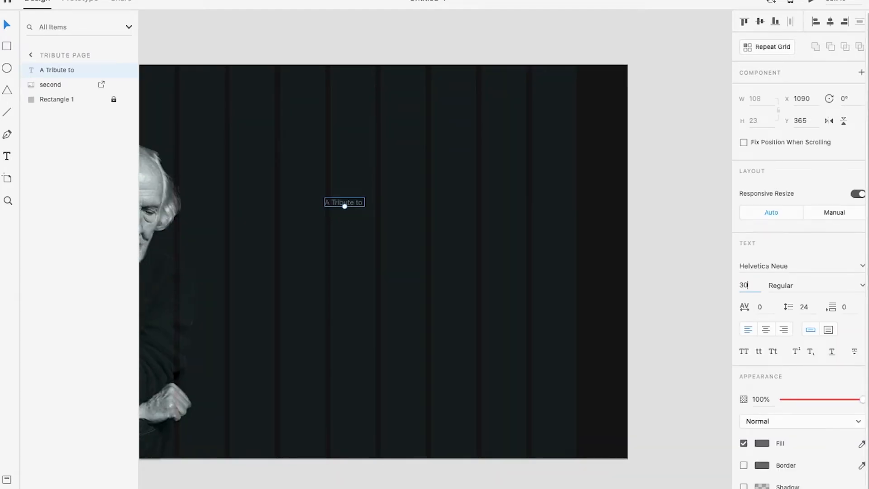
{"action": "key", "text": "Return"}
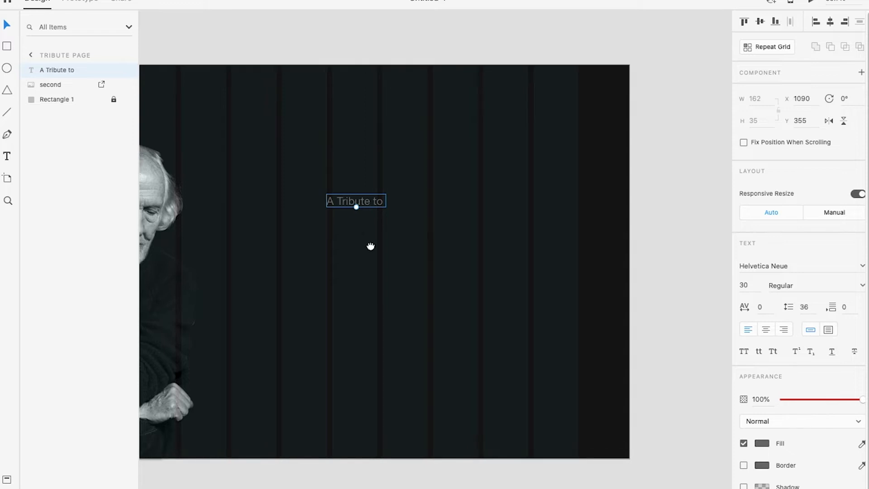
Move the "A Tribute to" text horizontally to X 960, starting at the artboard's vertical centre line, at Y 355
{"action": "scroll", "coordinate": [416, 227], "scroll_direction": "left", "scroll_amount": 2}
{"action": "double_click", "coordinate": [412, 202]}
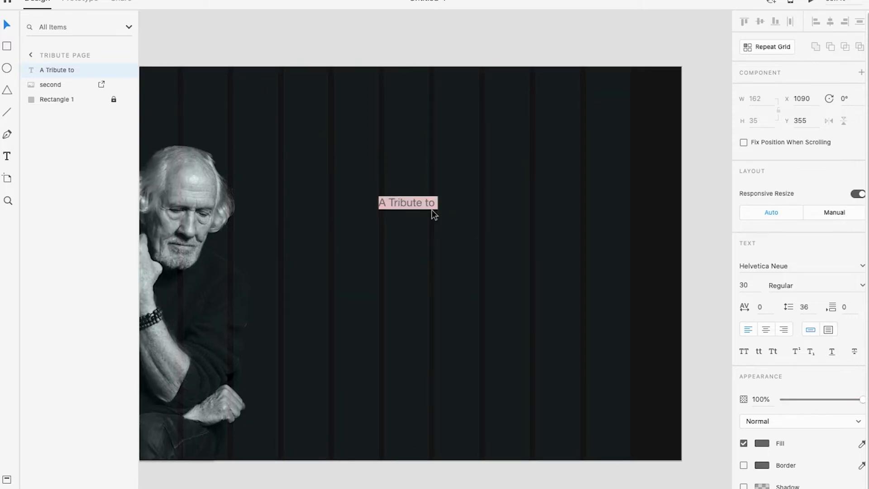
{"action": "key", "text": "Escape"}
{"action": "left_click_drag", "start_coordinate": [417, 202], "coordinate": [370, 202]}
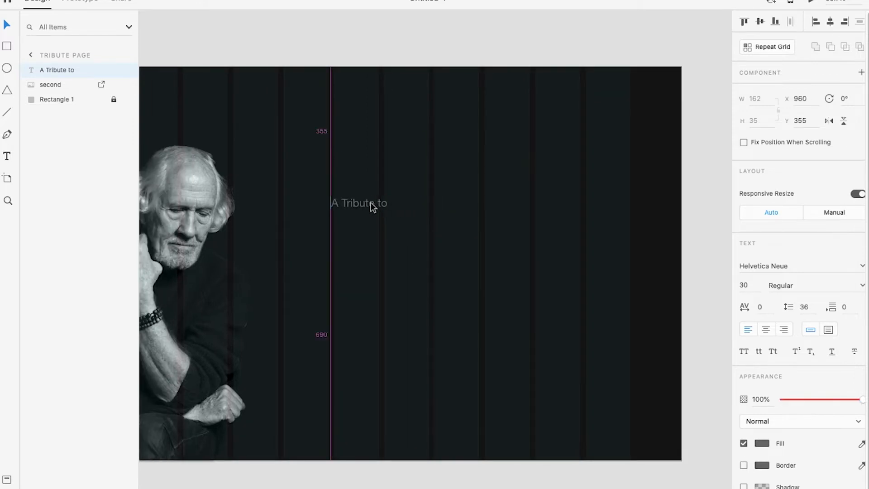
Duplicate the "A Tribute to" text directly below at Y 434 and replace the copy's wording with the honoree's first name
{"action": "scroll", "coordinate": [361, 210], "scroll_direction": "up", "scroll_amount": 1}
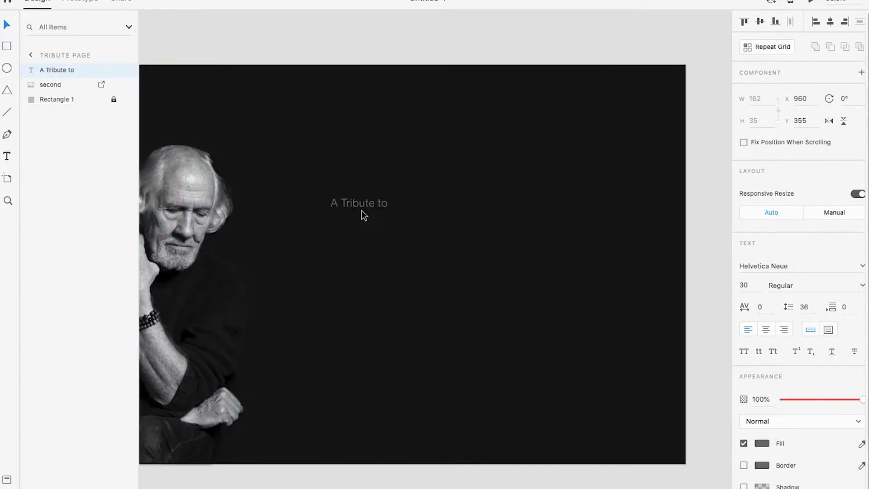
{"action": "left_click_drag", "start_coordinate": [366, 200], "coordinate": [368, 234]}
{"action": "double_click", "coordinate": [368, 235]}
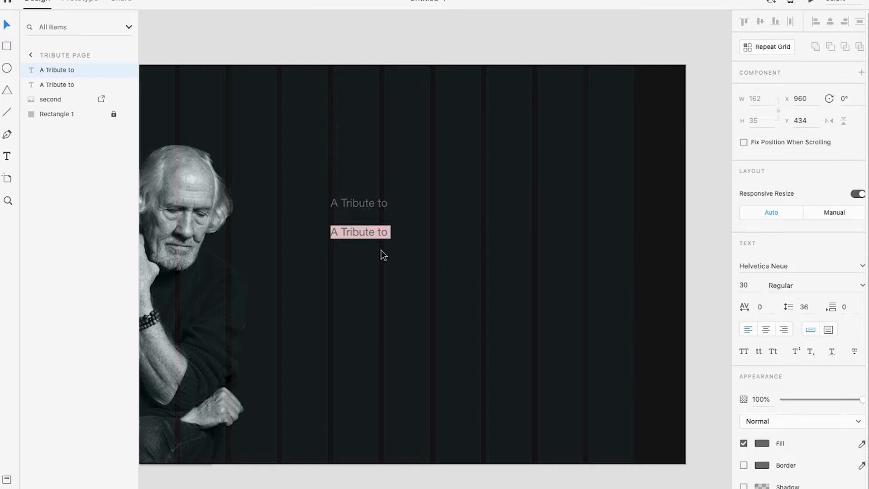
{"action": "type", "text": "Chris"}
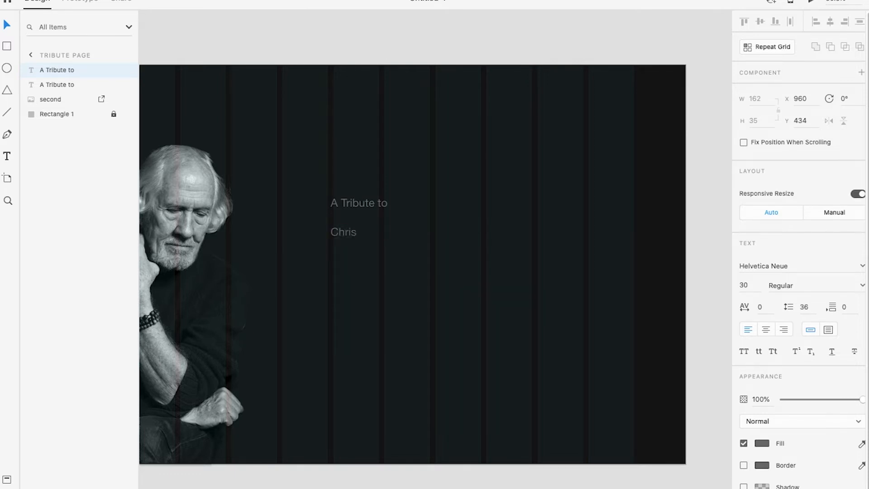
{"action": "type", "text": "topgar"}
{"action": "key", "text": "BackSpace"}
{"action": "type", "text": "her"}
{"action": "left_click", "coordinate": [58, 1]}
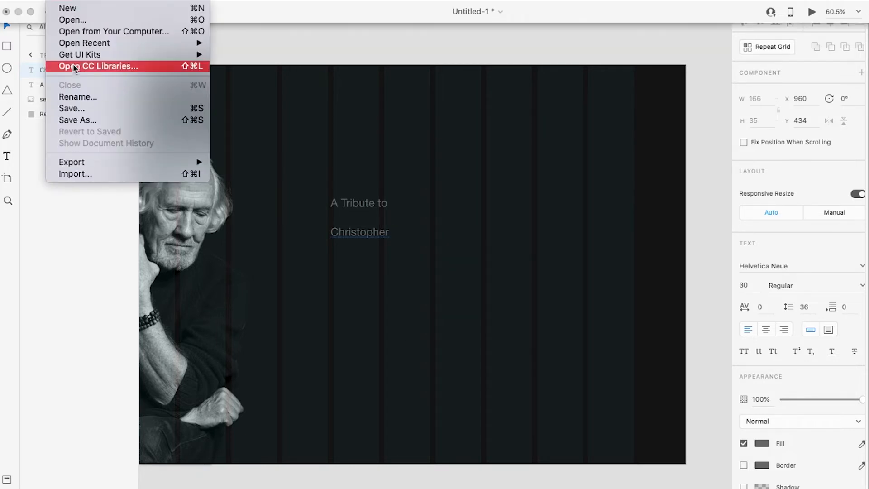
{"action": "mouse_move", "coordinate": [83, 1]}
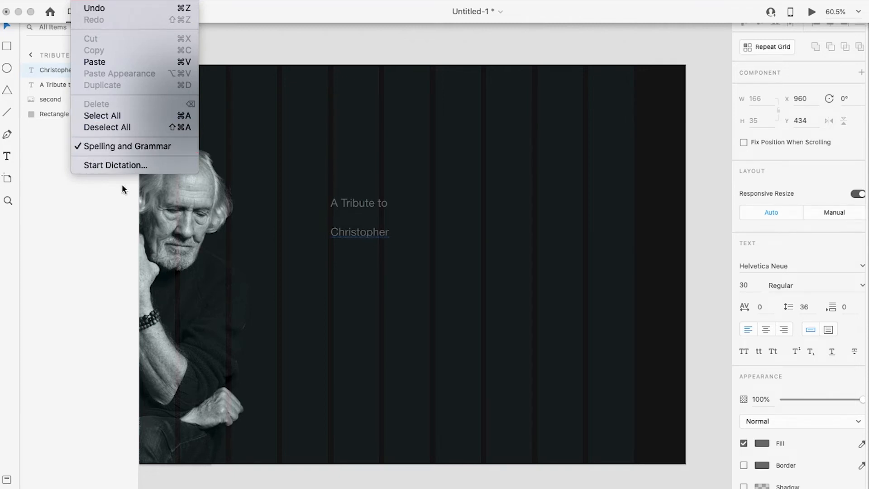
{"action": "left_click", "coordinate": [379, 240]}
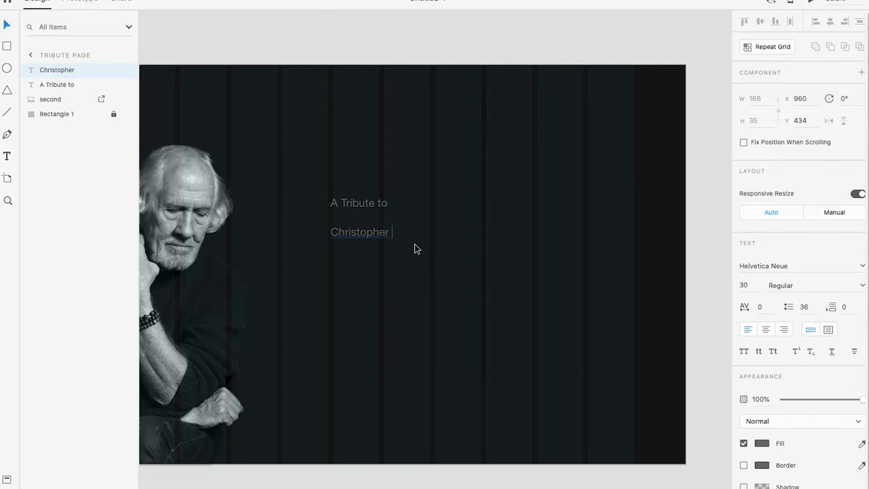
Add the honoree's surname to the copied text line and enlarge the line to font size 70
{"action": "type", "text": "Malan"}
{"action": "left_click", "coordinate": [13, 25]}
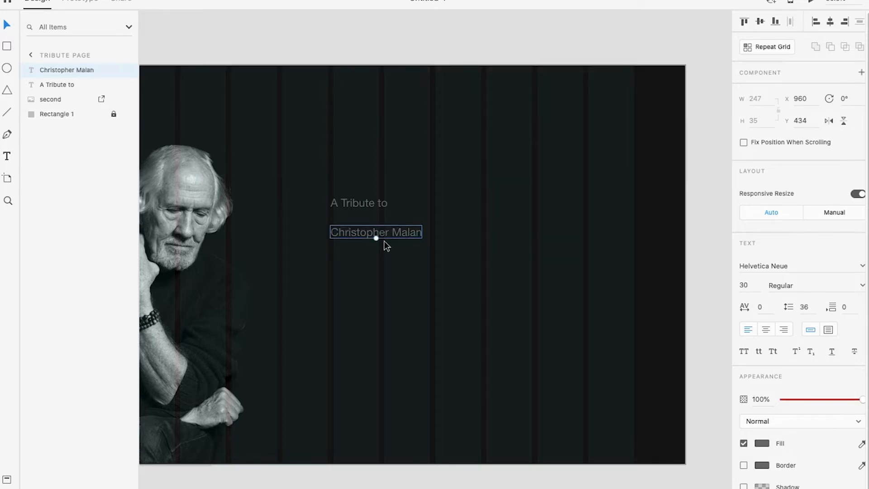
{"action": "left_click_drag", "start_coordinate": [376, 239], "coordinate": [404, 249]}
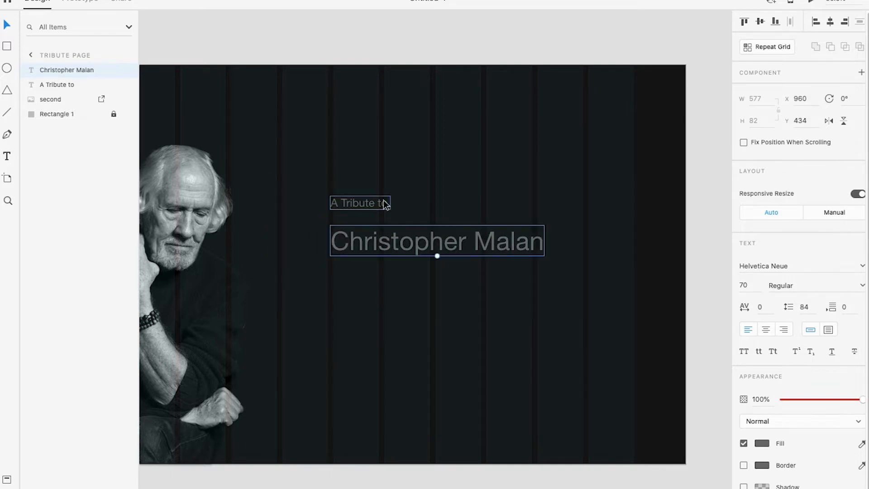
Move the honoree's name up closer beneath "A Tribute to", keeping both left edges aligned, and check the page in the preview
{"action": "left_click_drag", "start_coordinate": [346, 240], "coordinate": [347, 240]}
{"action": "scroll", "coordinate": [342, 199], "scroll_direction": "up", "scroll_amount": 3}
{"action": "left_click_drag", "start_coordinate": [359, 262], "coordinate": [363, 243]}
{"action": "key", "text": "Escape"}
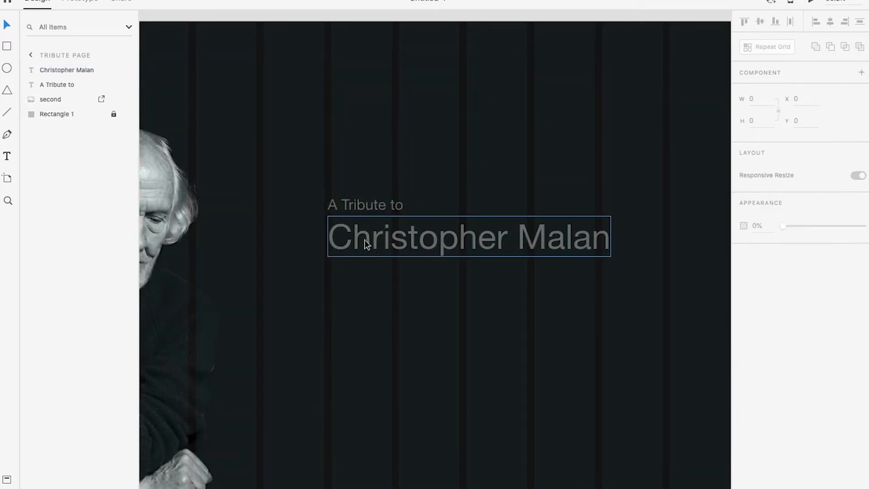
{"action": "key", "text": "ctrl+Right"}
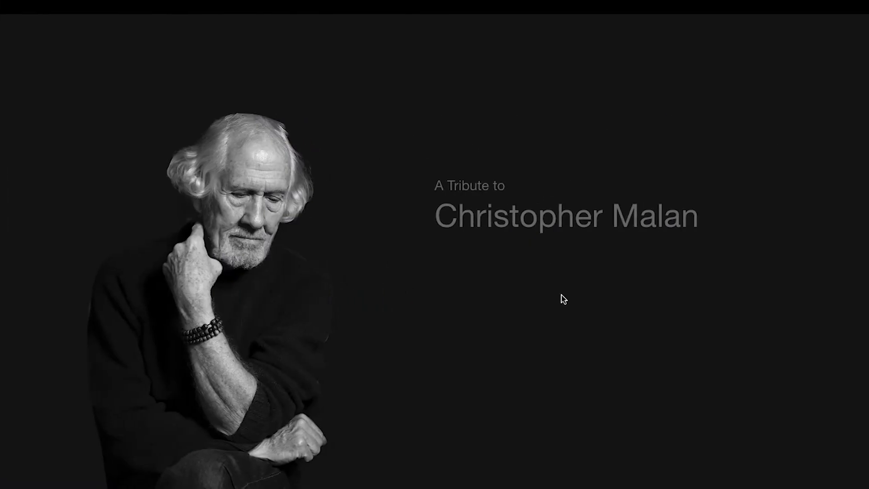
{"action": "key", "text": "ctrl+Left"}
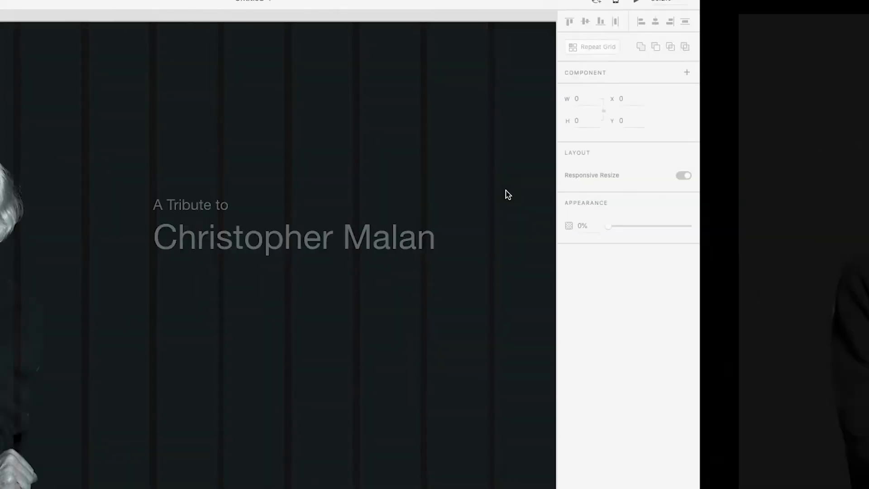
Move the honoree's name down to Y 418 and slightly enlarge the "A Tribute to" line above it
{"action": "left_click", "coordinate": [391, 246]}
{"action": "left_click_drag", "start_coordinate": [387, 245], "coordinate": [386, 253]}
{"action": "left_click", "coordinate": [368, 209]}
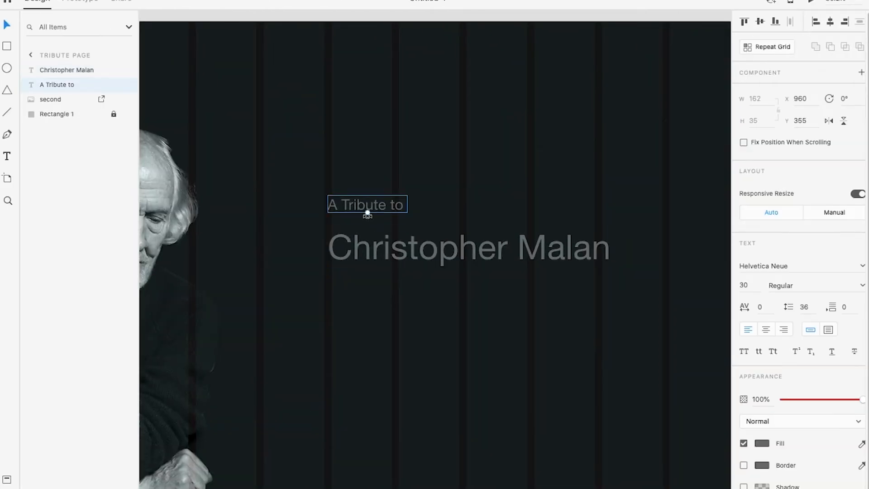
{"action": "left_click_drag", "start_coordinate": [370, 213], "coordinate": [369, 214]}
Set the fill colour of the honoree's name to white, #FFFFFF
{"action": "left_click", "coordinate": [390, 257]}
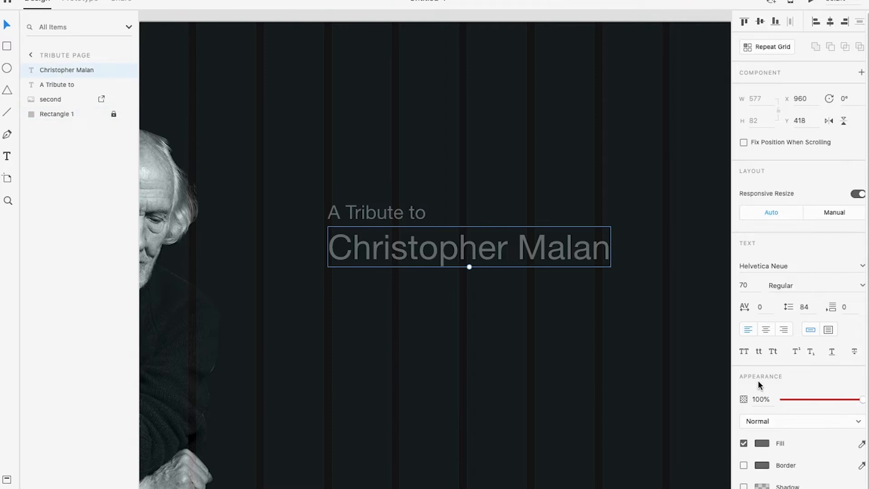
{"action": "left_click", "coordinate": [762, 444]}
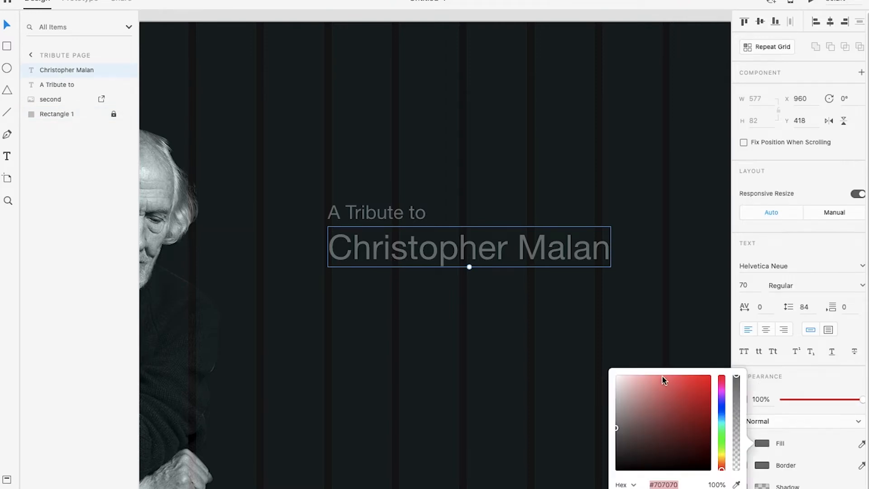
{"action": "left_click_drag", "start_coordinate": [634, 383], "coordinate": [594, 380]}
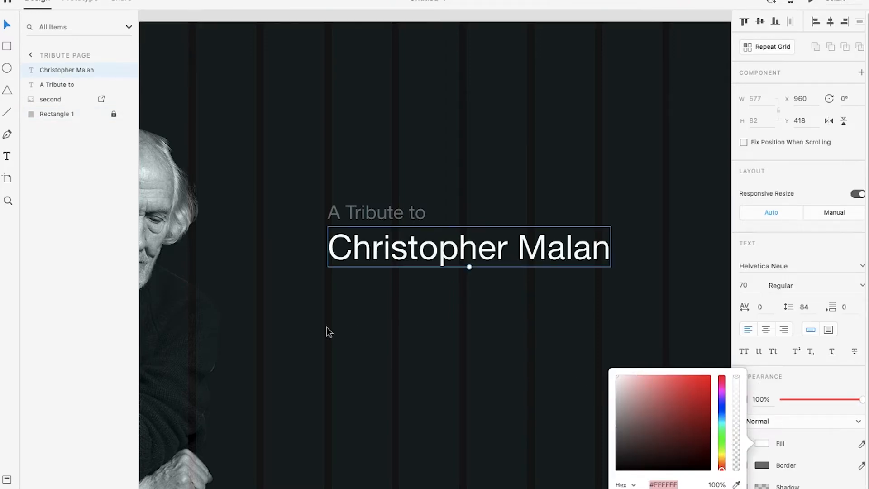
{"action": "left_click", "coordinate": [386, 344]}
Try a diagonal line about 427 by 268 from the portrait's face towards the text, with border size 6, and delete it
{"action": "scroll", "coordinate": [357, 330], "scroll_direction": "down", "scroll_amount": 3}
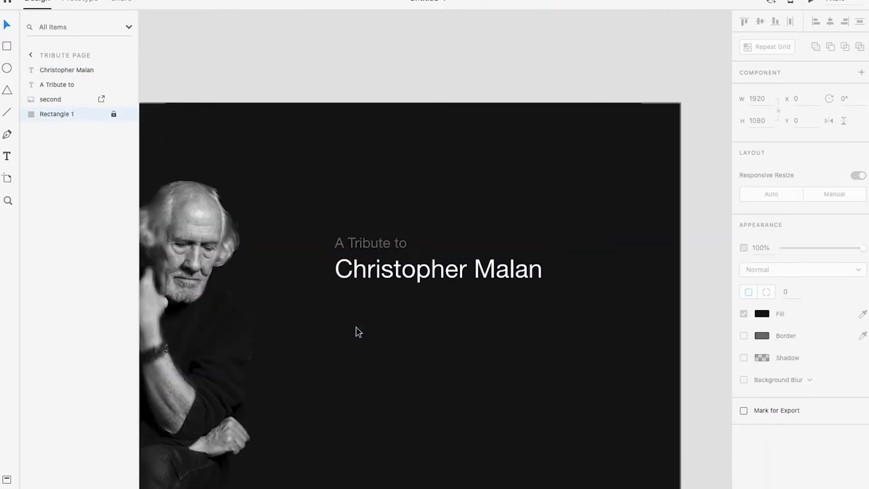
{"action": "left_click_drag", "start_coordinate": [277, 285], "coordinate": [365, 270]}
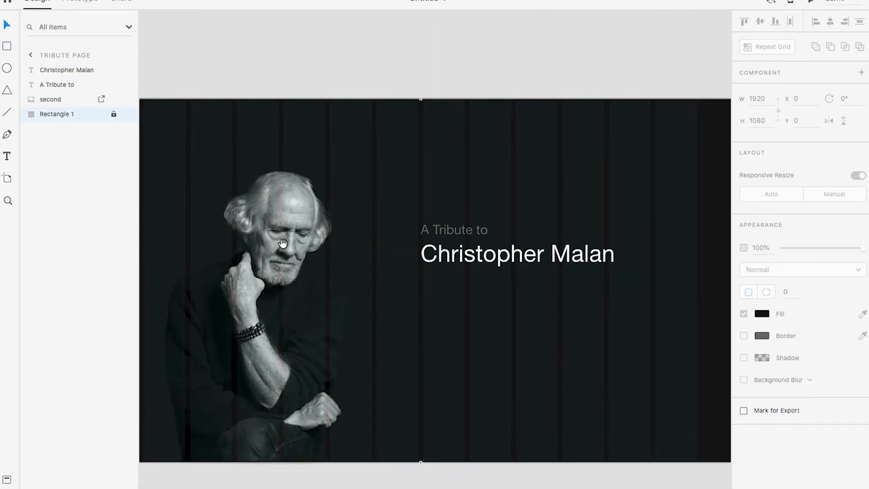
{"action": "scroll", "coordinate": [308, 276], "scroll_direction": "down", "scroll_amount": 3}
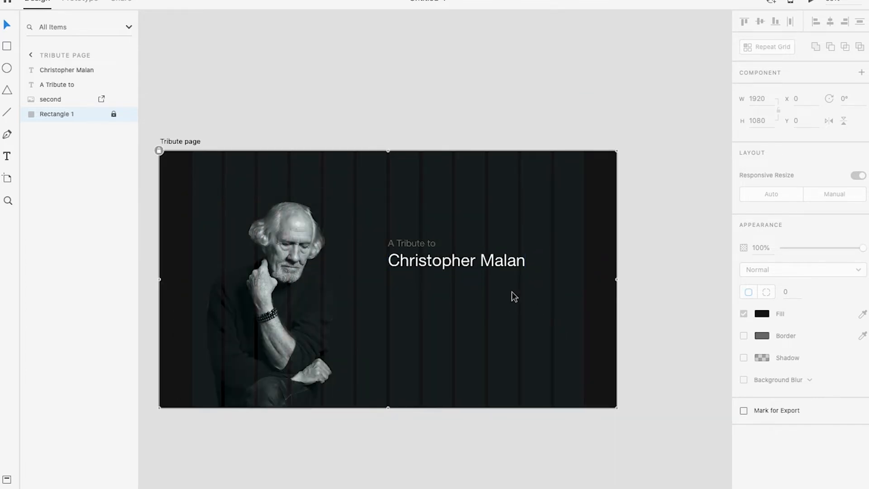
{"action": "scroll", "coordinate": [277, 232], "scroll_direction": "up", "scroll_amount": 4}
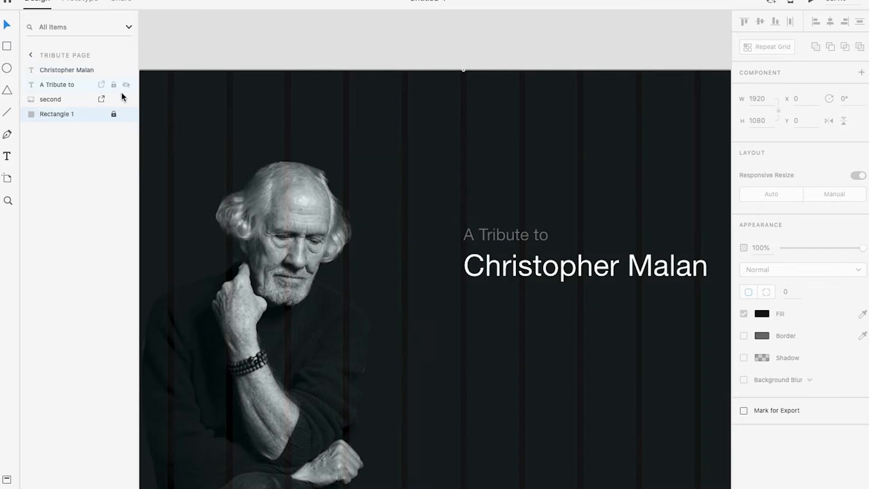
{"action": "left_click", "coordinate": [8, 134]}
{"action": "key", "text": "l"}
{"action": "mouse_move", "coordinate": [340, 255]}
{"action": "left_mouse_down"}
{"action": "mouse_move", "coordinate": [396, 275]}
{"action": "mouse_move", "coordinate": [498, 354]}
{"action": "left_mouse_up"}
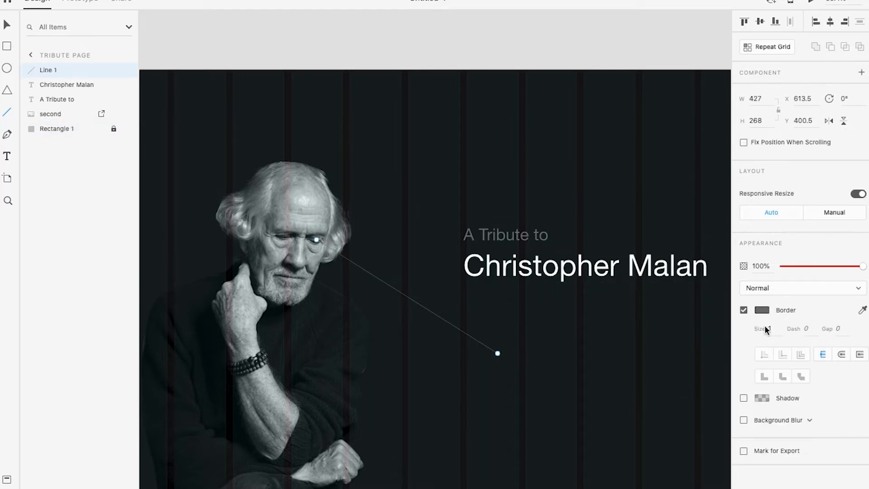
{"action": "type", "text": "6"}
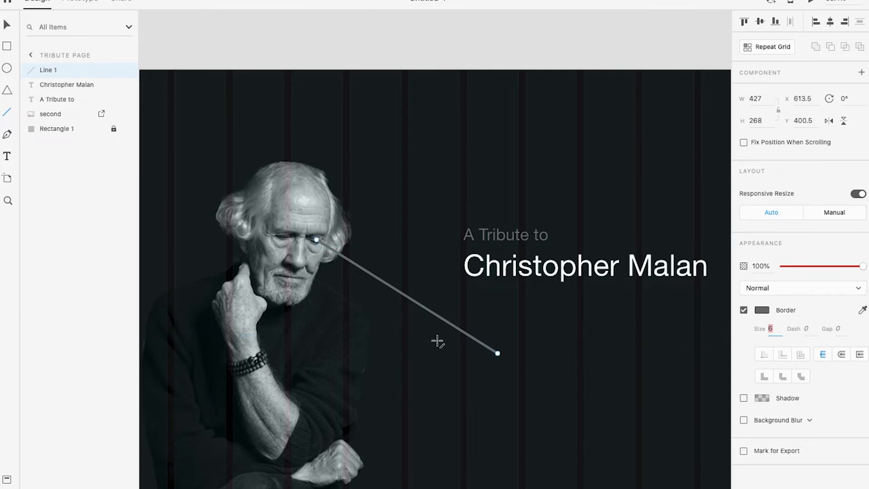
{"action": "key", "text": "BackSpace"}
{"action": "left_click", "coordinate": [7, 26]}
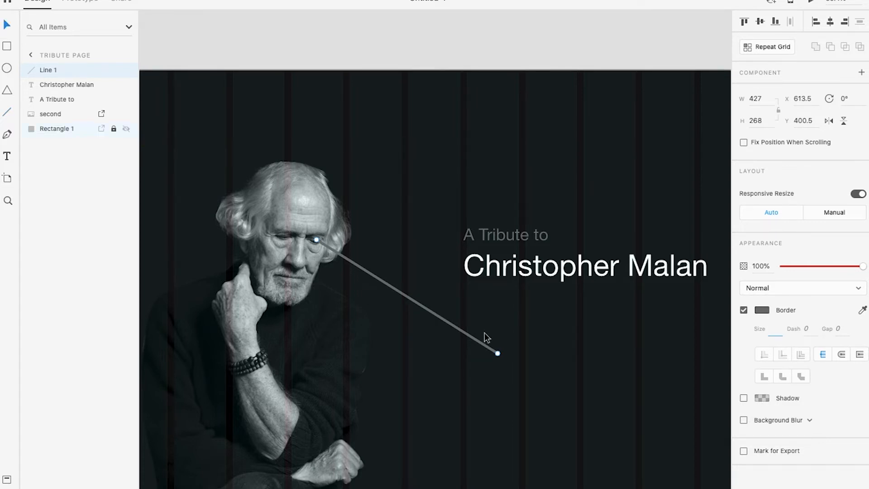
{"action": "key", "text": "Delete"}
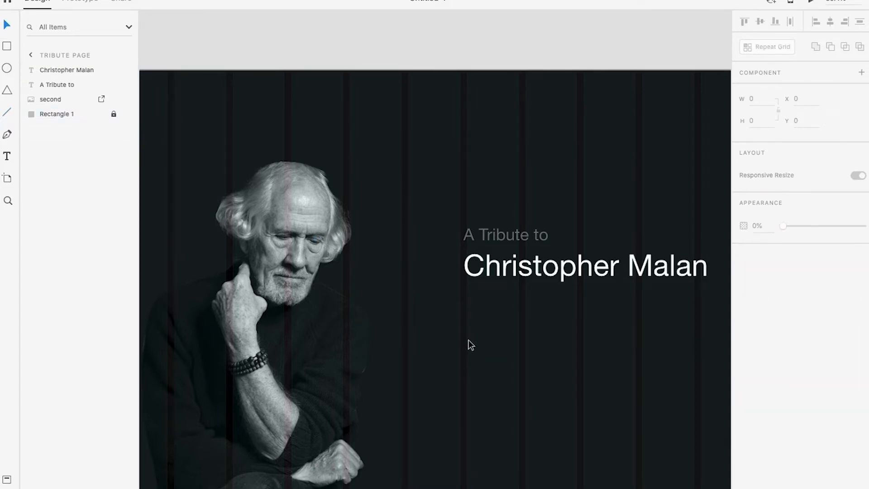
Duplicate the "A Tribute to" line below the honoree's name at X 960, Y 508, keeping the left edges aligned
{"action": "scroll", "coordinate": [365, 271], "scroll_direction": "down", "scroll_amount": 3}
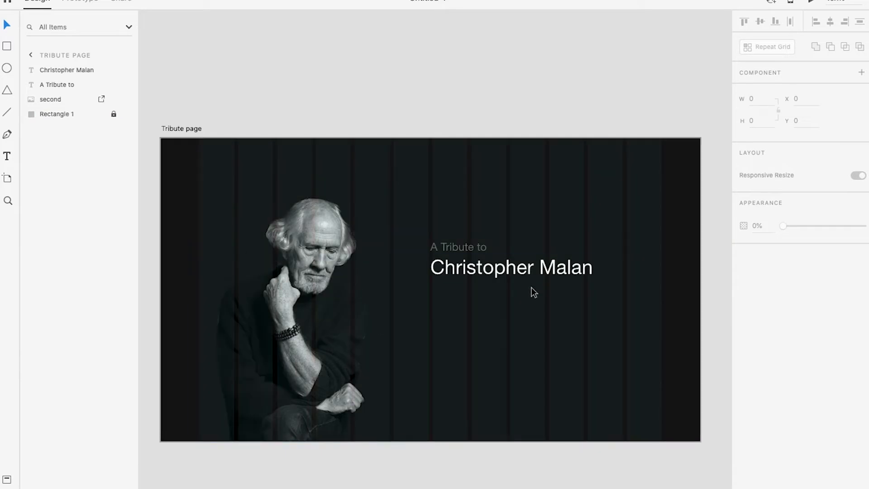
{"action": "scroll", "coordinate": [444, 241], "scroll_direction": "up", "scroll_amount": 1}
{"action": "scroll", "coordinate": [434, 253], "scroll_direction": "right", "scroll_amount": 2}
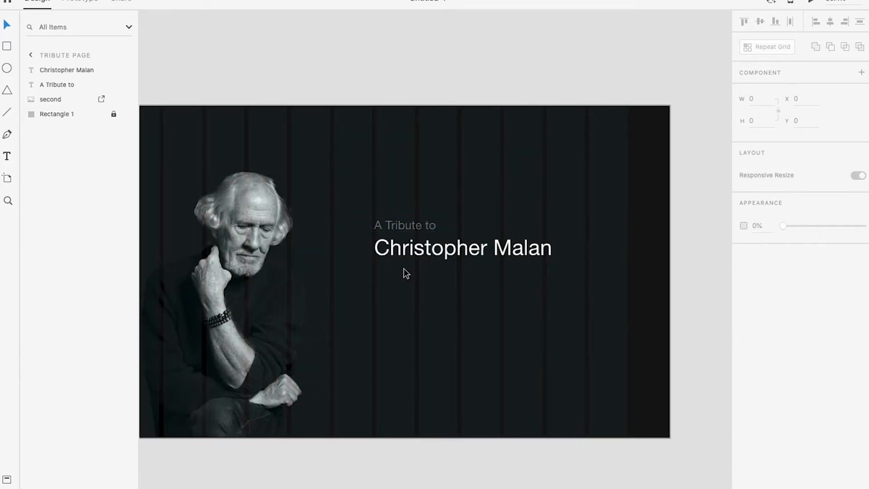
{"action": "scroll", "coordinate": [505, 266], "scroll_direction": "up", "scroll_amount": 1}
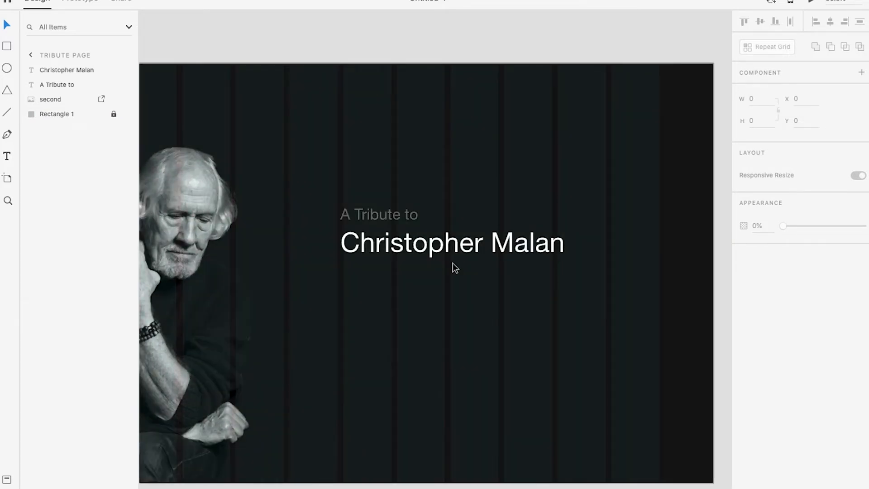
{"action": "scroll", "coordinate": [458, 262], "scroll_direction": "down", "scroll_amount": 1}
{"action": "scroll", "coordinate": [468, 258], "scroll_direction": "right", "scroll_amount": 1}
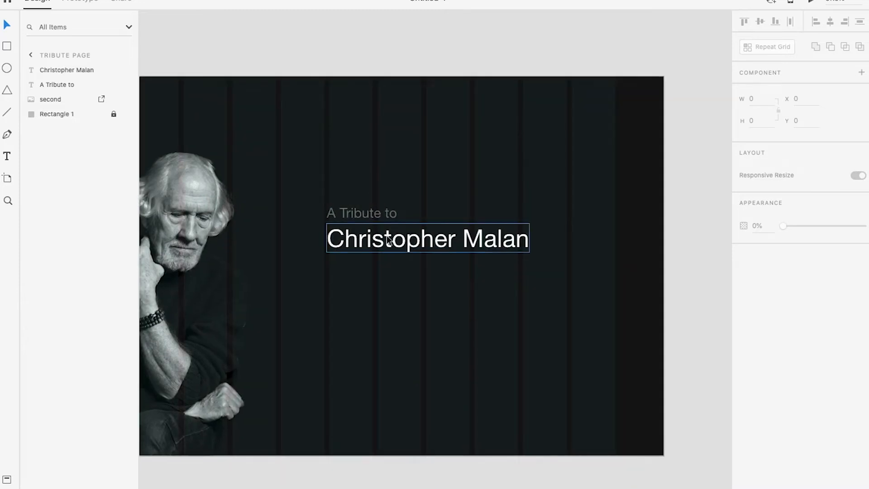
{"action": "scroll", "coordinate": [371, 205], "scroll_direction": "up", "scroll_amount": 1}
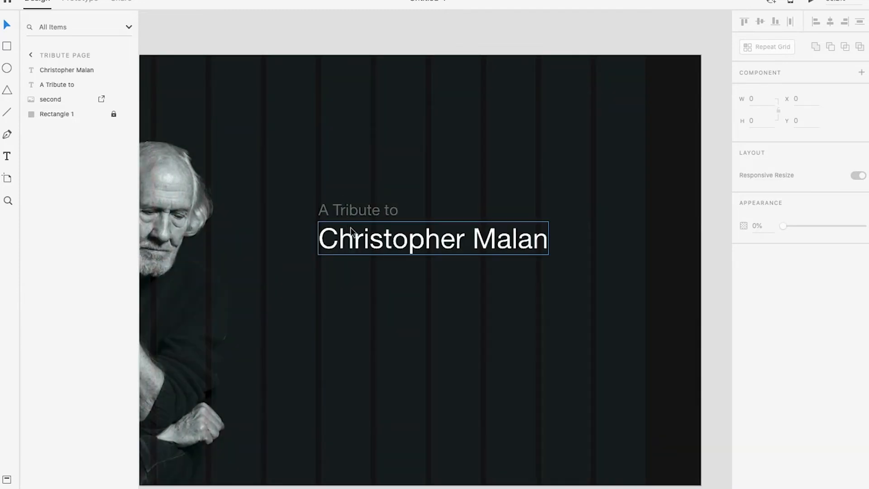
{"action": "left_click_drag", "start_coordinate": [350, 214], "coordinate": [352, 272]}
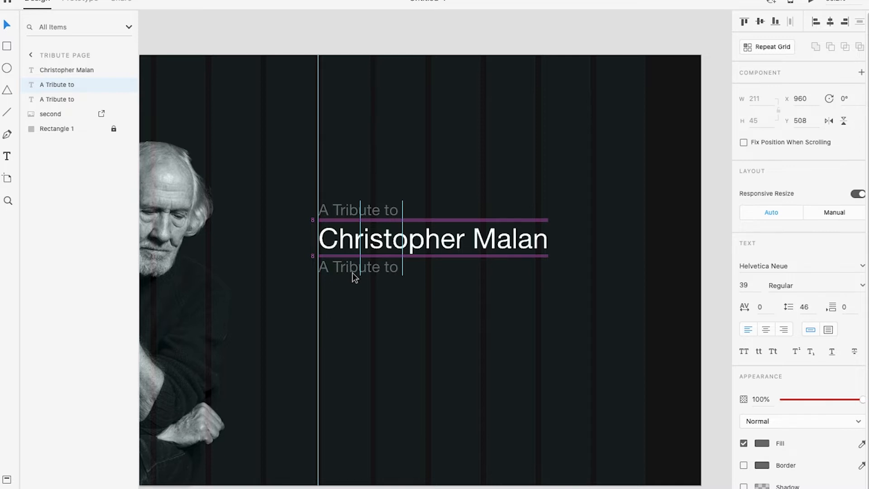
{"action": "left_click_drag", "start_coordinate": [352, 272], "coordinate": [352, 273]}
Replace the duplicated line's text with "1965-2020" and set it at size 39, X 960
{"action": "double_click", "coordinate": [353, 273]}
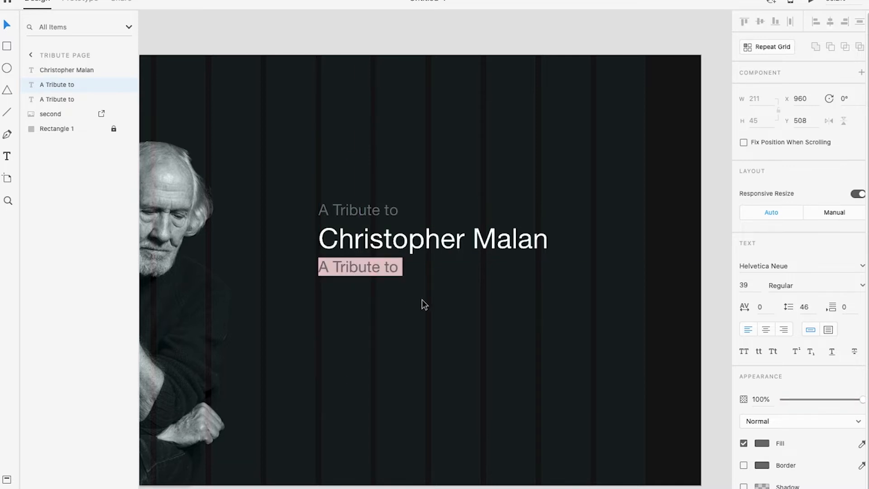
{"action": "type", "text": "19"}
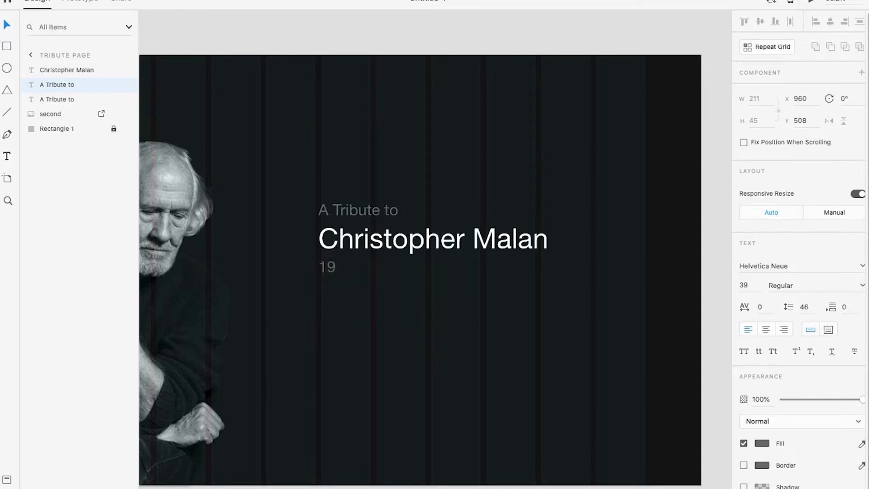
{"action": "type", "text": "65-2020"}
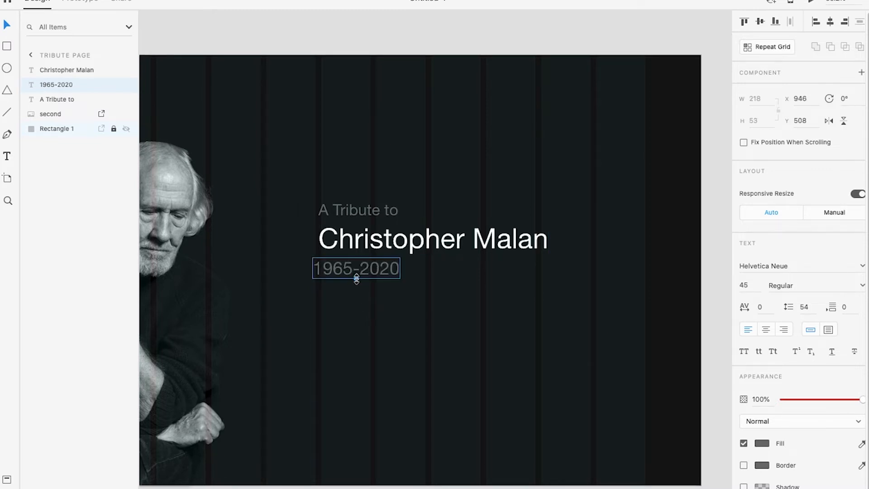
{"action": "left_click_drag", "start_coordinate": [364, 267], "coordinate": [365, 267]}
{"action": "scroll", "coordinate": [343, 238], "scroll_direction": "up", "scroll_amount": 5}
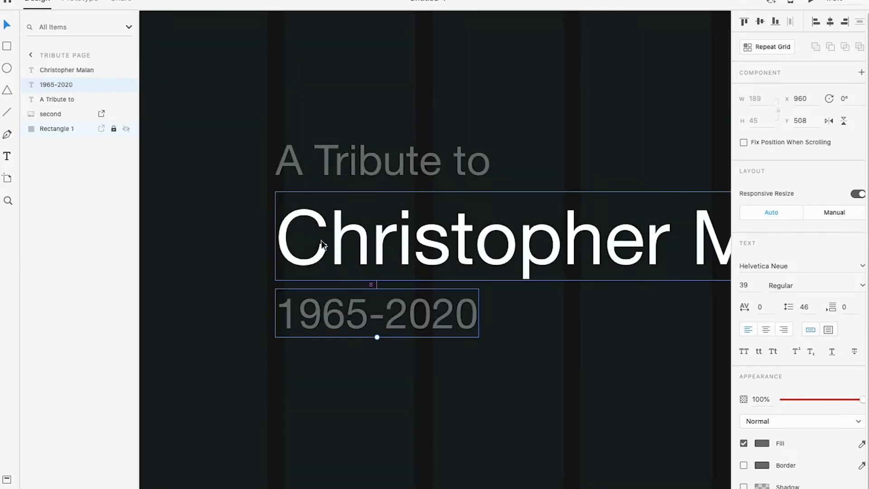
Align the left edge of the years line with the honoree's name and check the page in the preview
{"action": "left_click", "coordinate": [304, 241]}
{"action": "left_click_drag", "start_coordinate": [282, 233], "coordinate": [285, 232]}
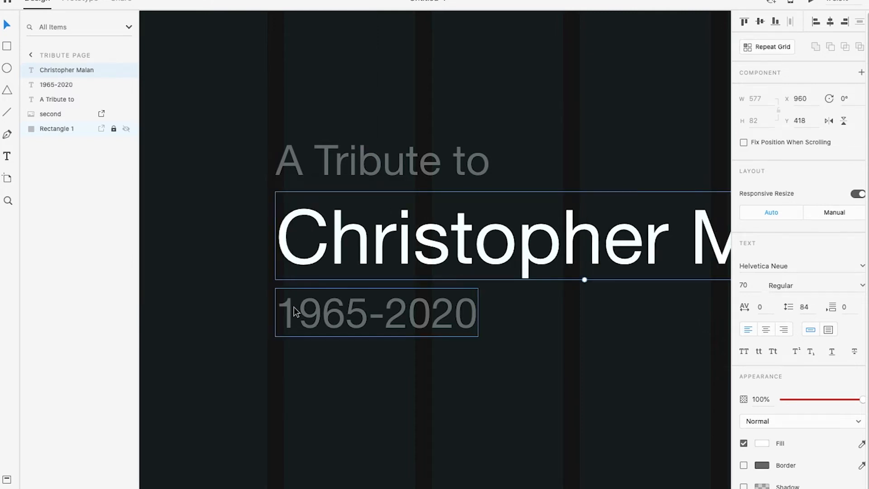
{"action": "left_click", "coordinate": [285, 319], "text": "shift"}
{"action": "left_click_drag", "start_coordinate": [285, 319], "coordinate": [289, 319]}
{"action": "double_click", "coordinate": [290, 318]}
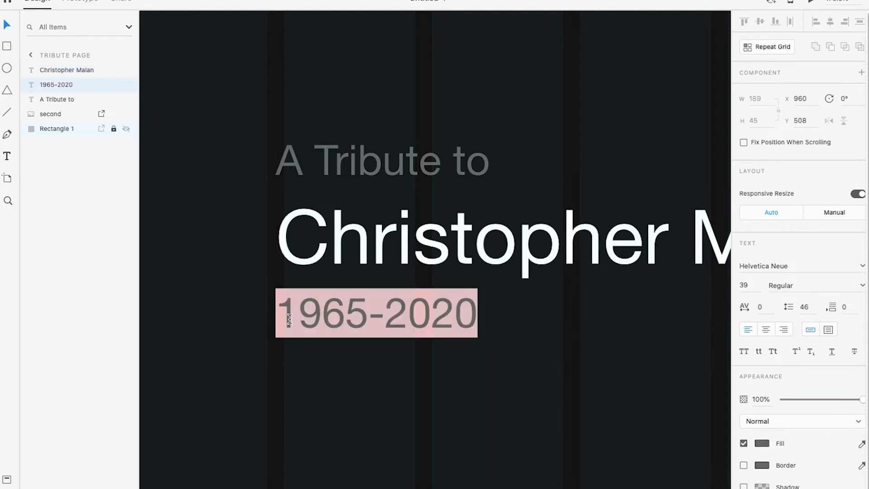
{"action": "left_click", "coordinate": [316, 370]}
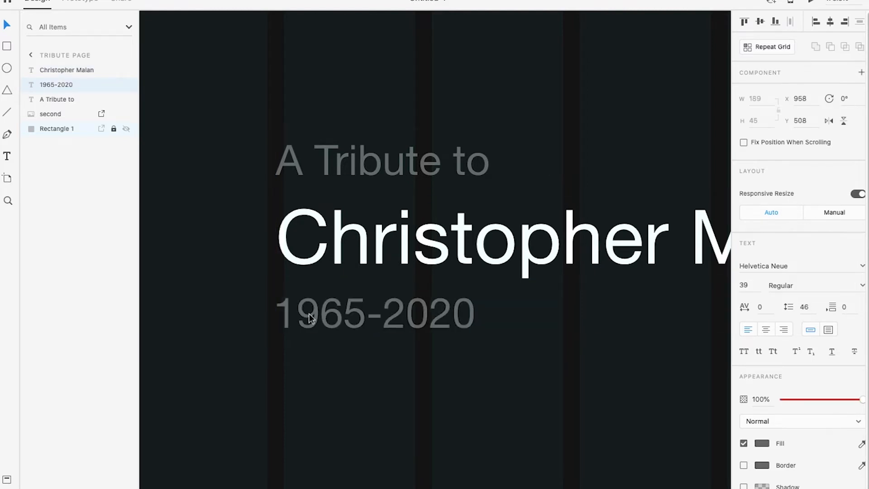
{"action": "left_click", "coordinate": [338, 400]}
{"action": "scroll", "coordinate": [342, 322], "scroll_direction": "down", "scroll_amount": 5}
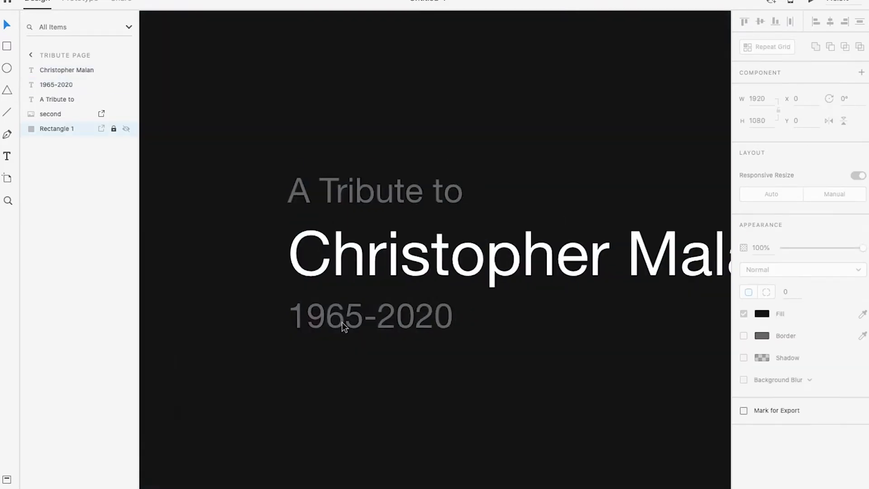
{"action": "key", "text": "ctrl+Right"}
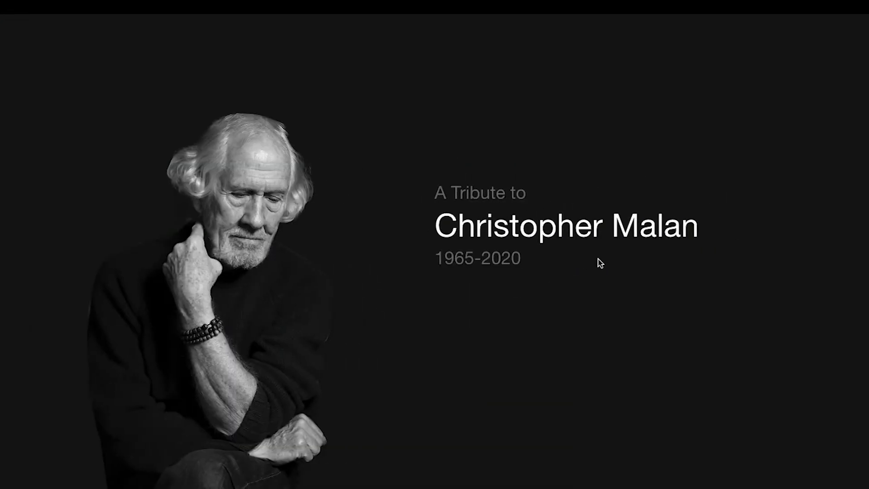
{"action": "key", "text": "ctrl+Left"}
{"action": "scroll", "coordinate": [459, 264], "scroll_direction": "down", "scroll_amount": 5}
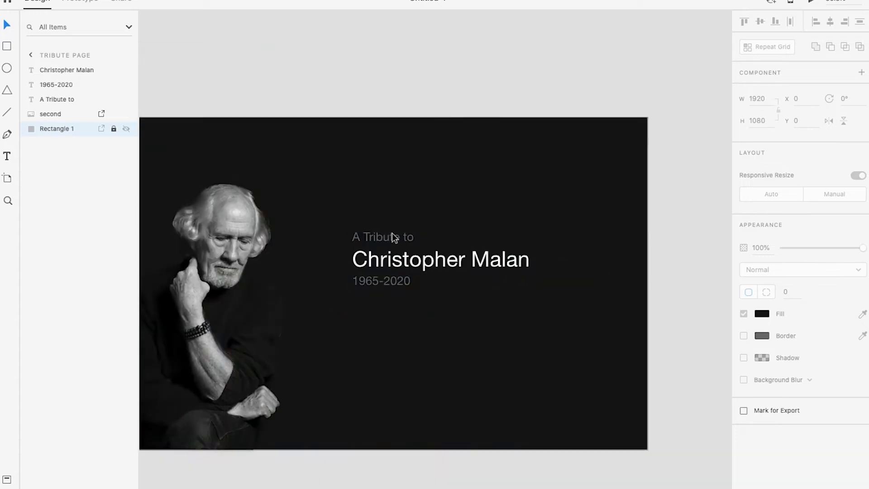
Group the "A Tribute to" line, the honoree's name and the years line
{"action": "scroll", "coordinate": [359, 183], "scroll_direction": "down", "scroll_amount": 3}
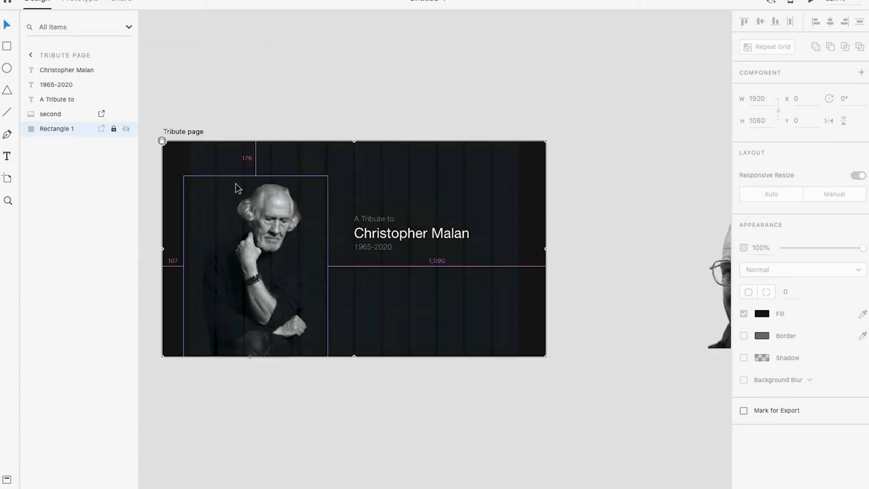
{"action": "scroll", "coordinate": [415, 198], "scroll_direction": "up", "scroll_amount": 3}
{"action": "left_click_drag", "start_coordinate": [374, 193], "coordinate": [422, 325]}
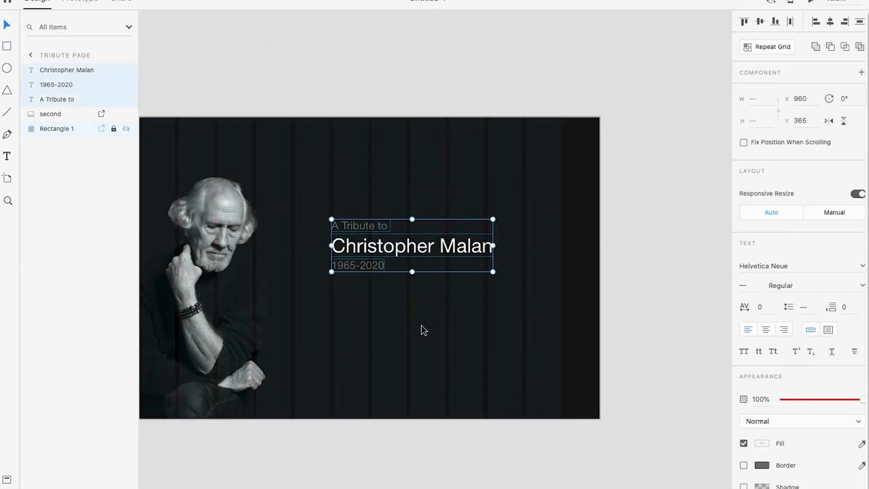
{"action": "left_click", "coordinate": [85, 5]}
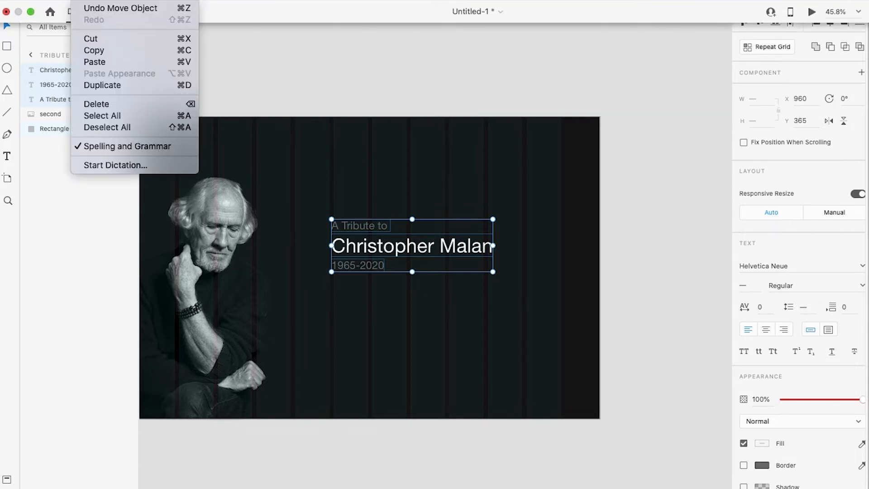
{"action": "left_click", "coordinate": [120, 7]}
{"action": "left_click", "coordinate": [536, 231]}
Enlarge the text group proportionally to about 692 by 227 and check the page in the preview
{"action": "left_click", "coordinate": [475, 248]}
{"action": "left_click_drag", "start_coordinate": [493, 273], "coordinate": [524, 295]}
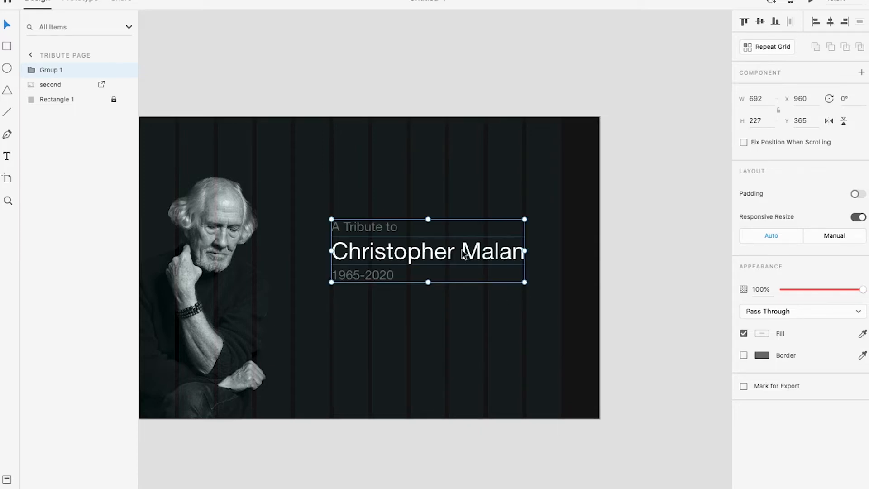
{"action": "key", "text": "ctrl+Right"}
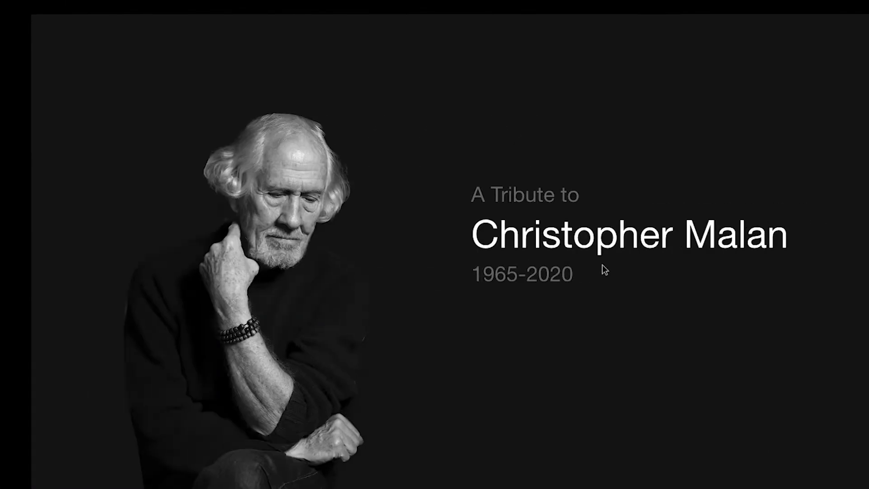
{"action": "key", "text": "ctrl+Left"}
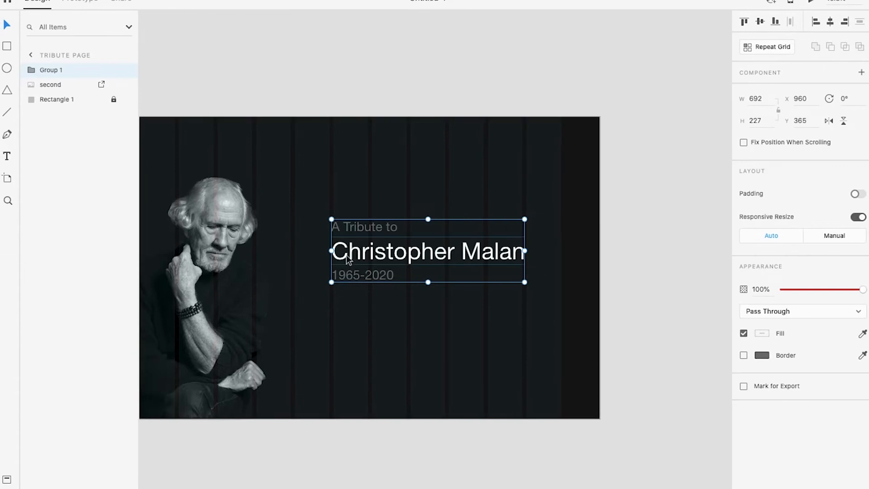
{"action": "left_click_drag", "start_coordinate": [336, 254], "coordinate": [345, 255]}
{"action": "left_click", "coordinate": [646, 264]}
{"action": "key", "text": "ctrl+Right"}
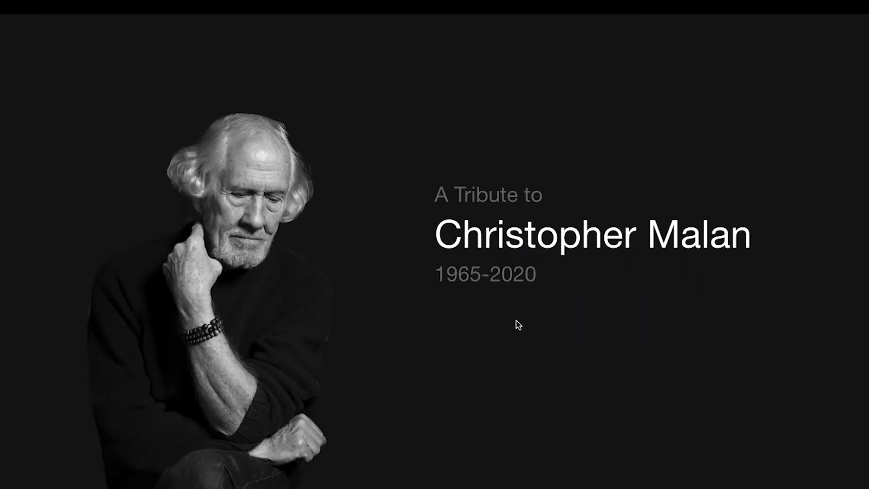
{"action": "key", "text": "ctrl+Left"}
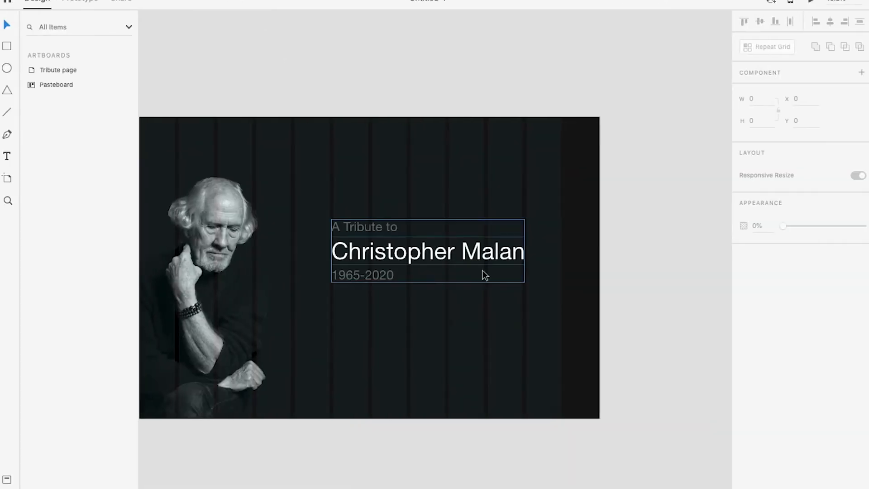
Switch to the open text document and copy the four-line quote from "We beloved family" to "Painting ideas."
{"action": "scroll", "coordinate": [377, 310], "scroll_direction": "up", "scroll_amount": 2}
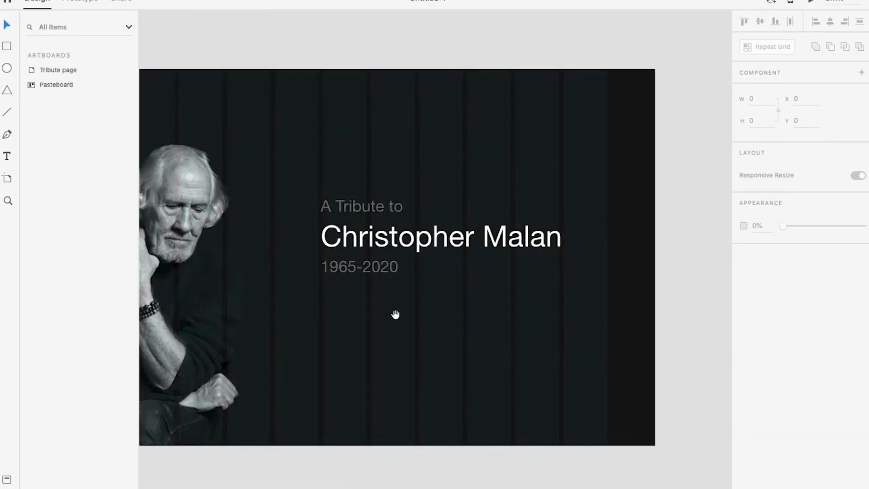
{"action": "left_click_drag", "start_coordinate": [395, 315], "coordinate": [367, 294]}
{"action": "key", "text": "t"}
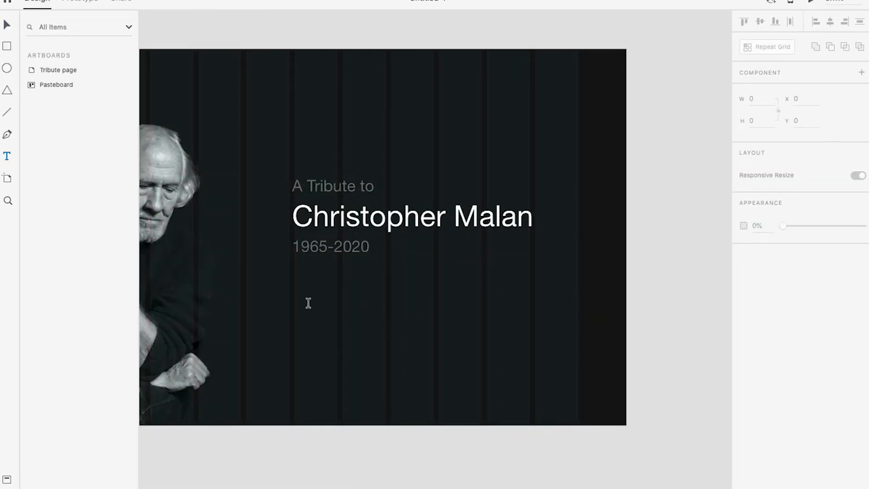
{"action": "key", "text": "ctrl+Right"}
{"action": "key", "text": "ctrl+Left"}
{"action": "left_click", "coordinate": [799, 477]}
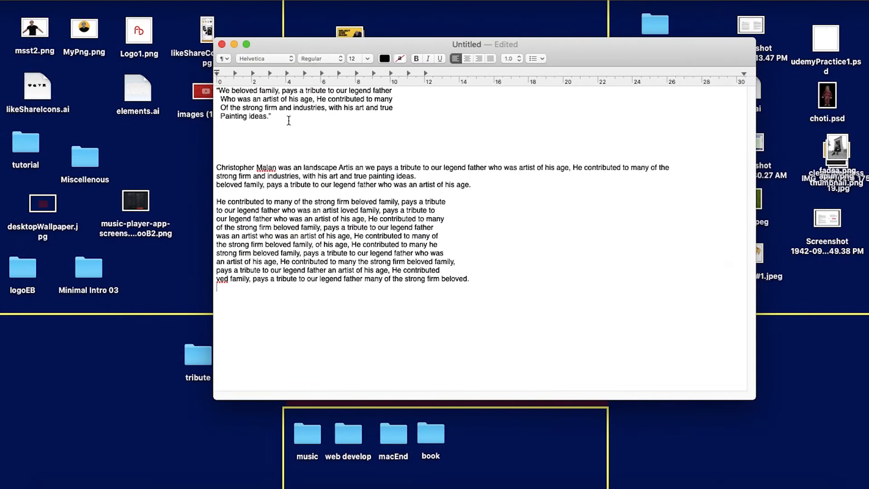
{"action": "left_click_drag", "start_coordinate": [289, 120], "coordinate": [119, 40]}
{"action": "key", "text": "super+c"}
{"action": "left_click", "coordinate": [488, 291]}
Return to Adobe XD and paste the quote as a new text object beneath the years line
{"action": "key", "text": "super+Tab"}
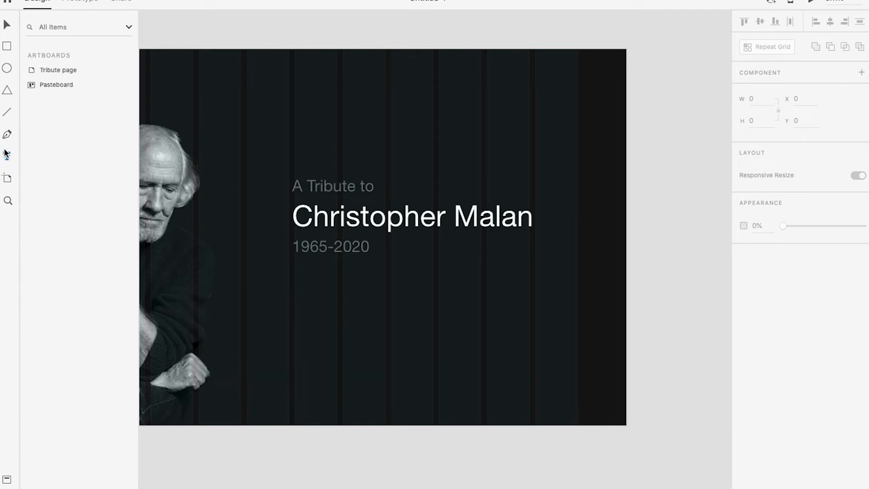
{"action": "left_click", "coordinate": [307, 304]}
{"action": "key", "text": "super+v"}
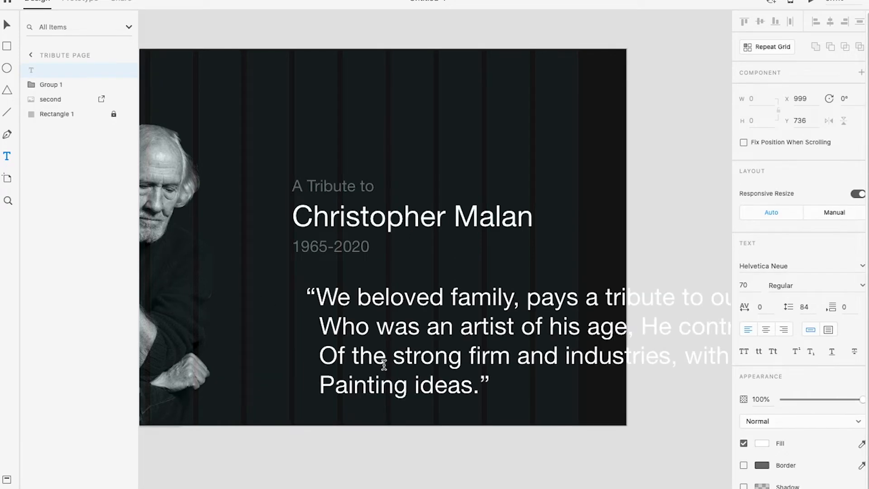
{"action": "key", "text": "Escape"}
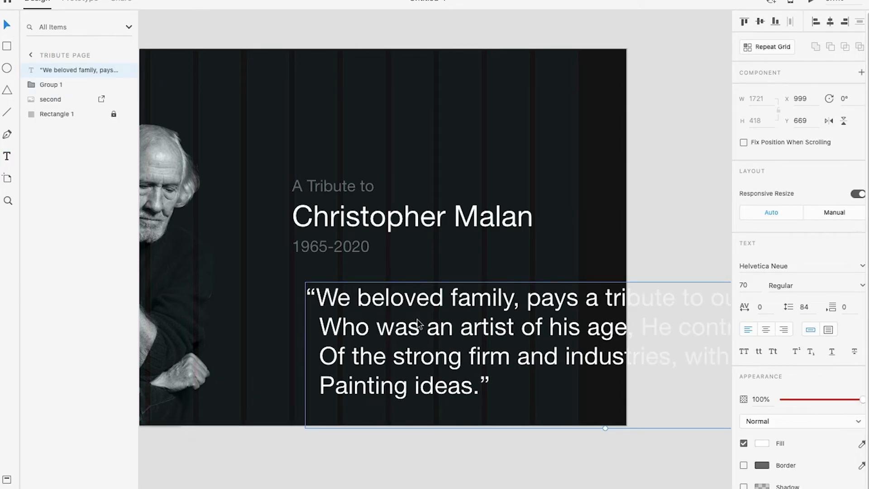
Reduce the quote to text size 32 and move it to X 960, Y 662, left-aligned with the text group
{"action": "scroll", "coordinate": [510, 376], "scroll_direction": "down", "scroll_amount": 1}
{"action": "scroll", "coordinate": [565, 374], "scroll_direction": "down", "scroll_amount": 2}
{"action": "scroll", "coordinate": [542, 363], "scroll_direction": "down", "scroll_amount": 3}
{"action": "left_click_drag", "start_coordinate": [557, 362], "coordinate": [495, 353]}
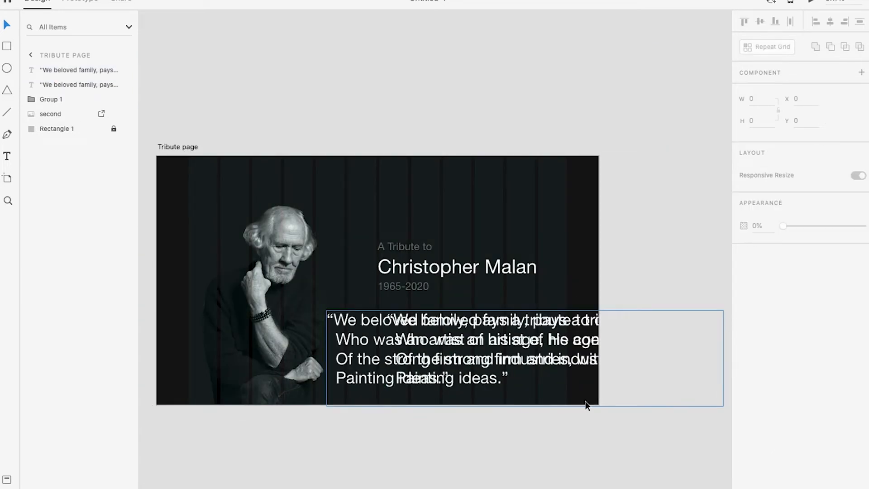
{"action": "key", "text": "ctrl+z"}
{"action": "left_click_drag", "start_coordinate": [587, 407], "coordinate": [580, 349]}
{"action": "scroll", "coordinate": [526, 307], "scroll_direction": "up", "scroll_amount": 3}
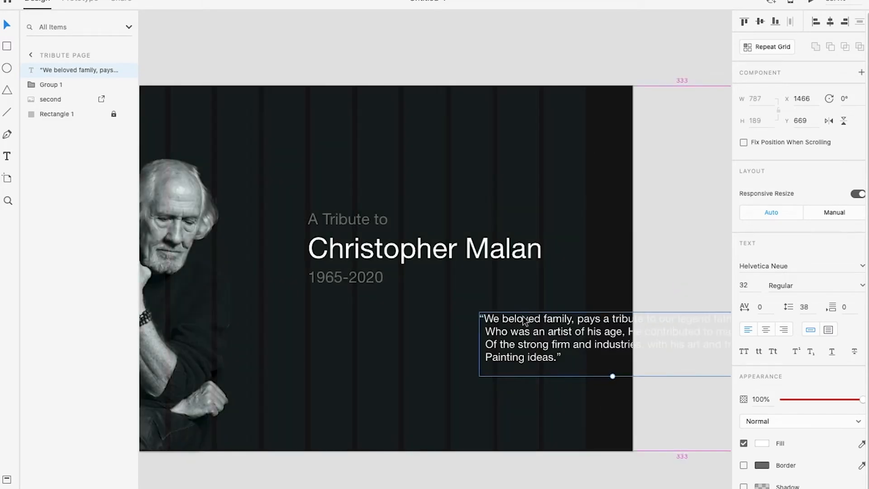
{"action": "left_click_drag", "start_coordinate": [523, 316], "coordinate": [368, 335]}
Compare with the "A Tribute to" line's text size and set the quote's font size to 30
{"action": "left_click", "coordinate": [366, 207]}
{"action": "double_click", "coordinate": [366, 215]}
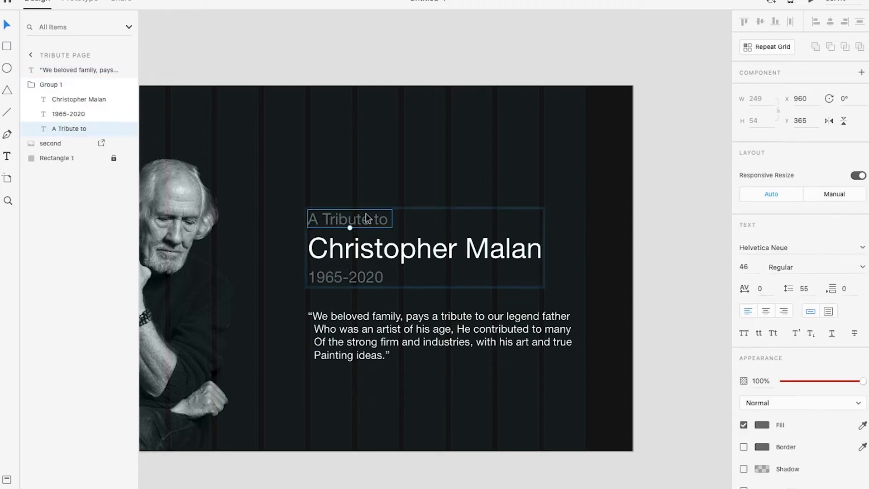
{"action": "left_click", "coordinate": [483, 327]}
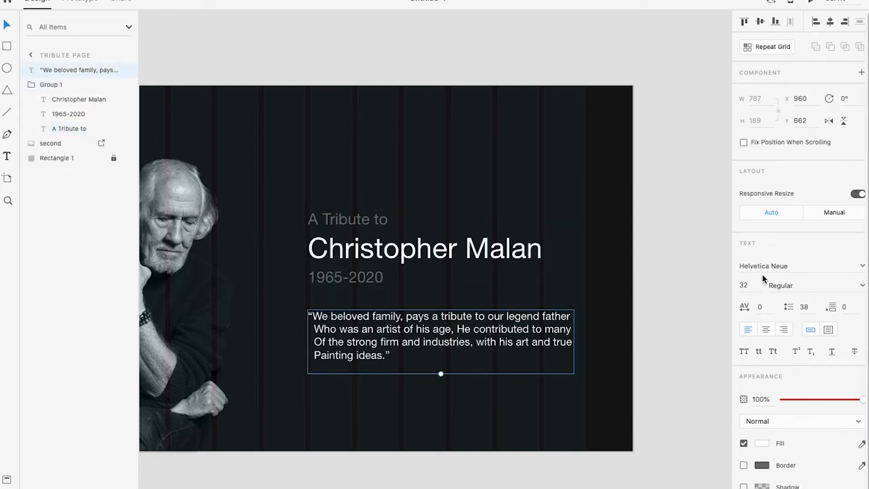
{"action": "left_click", "coordinate": [754, 285]}
{"action": "type", "text": "30"}
{"action": "key", "text": "Return"}
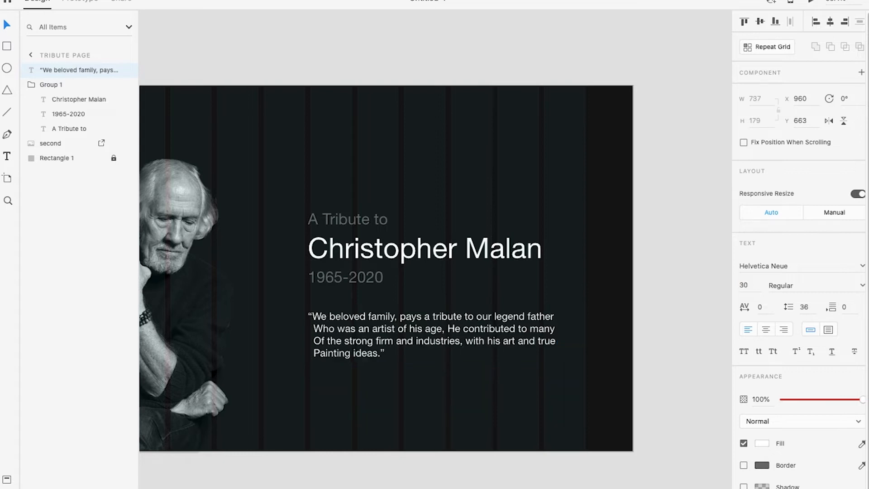
Set the quote's font size to 24 and change its fill colour to #707070
{"action": "left_click", "coordinate": [758, 285]}
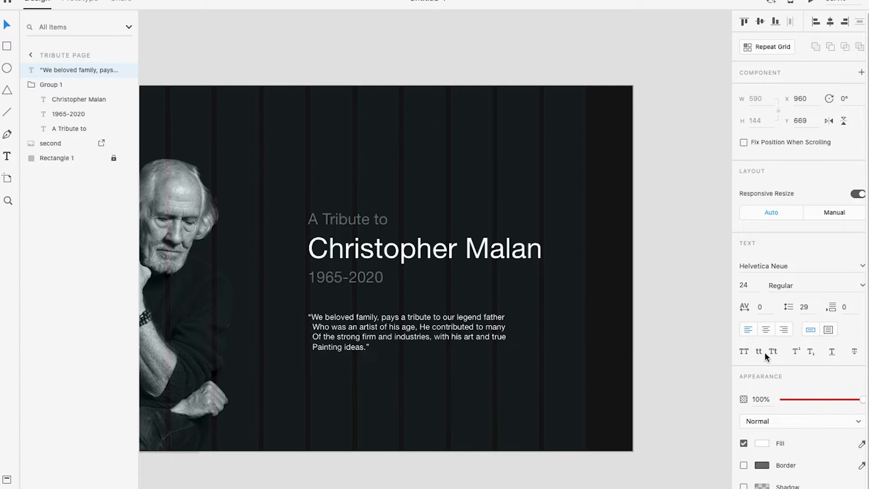
{"action": "left_click", "coordinate": [664, 322]}
{"action": "scroll", "coordinate": [382, 317], "scroll_direction": "up", "scroll_amount": 3}
{"action": "left_click", "coordinate": [362, 325]}
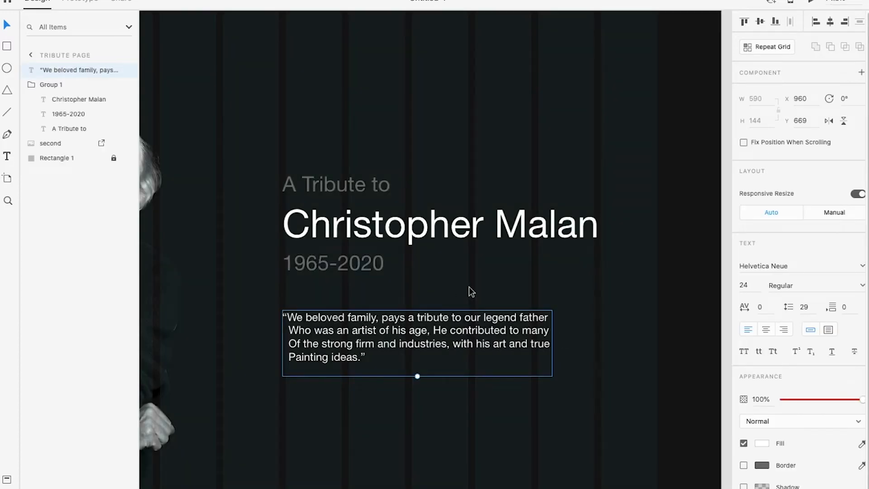
{"action": "left_click", "coordinate": [763, 443]}
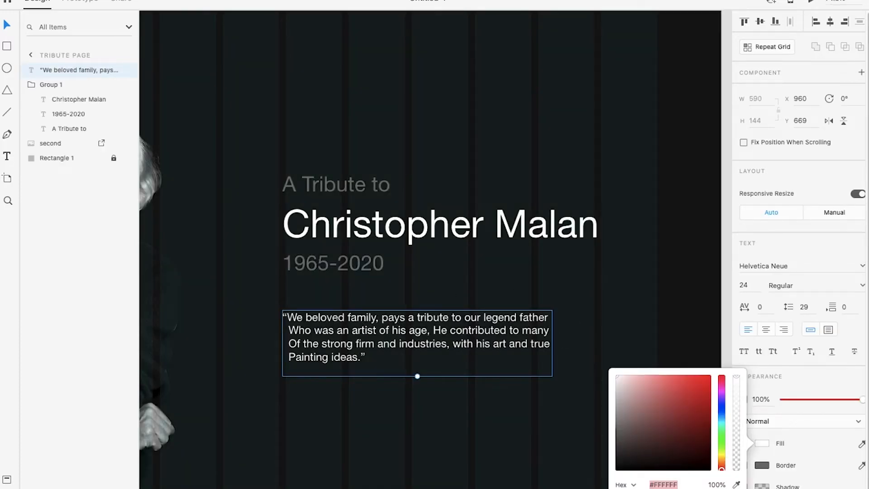
{"action": "type", "text": "707070"}
{"action": "key", "text": "Return"}
{"action": "scroll", "coordinate": [451, 325], "scroll_direction": "down", "scroll_amount": 5}
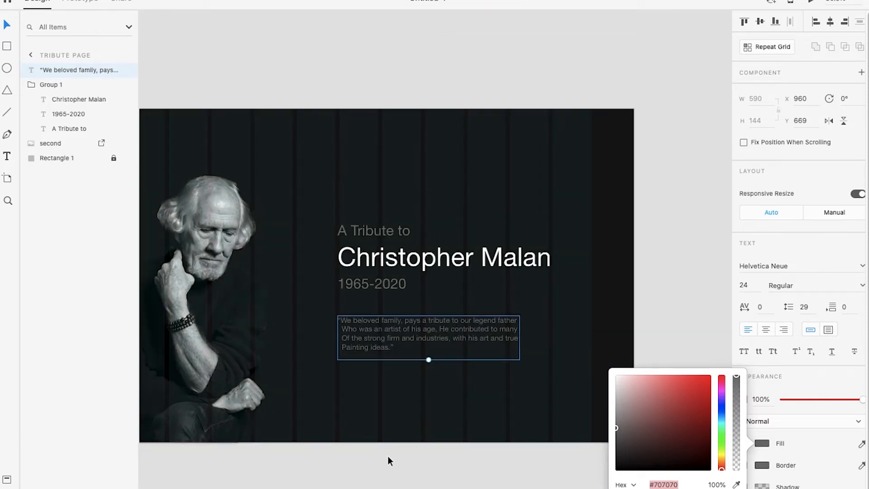
{"action": "left_click", "coordinate": [449, 404]}
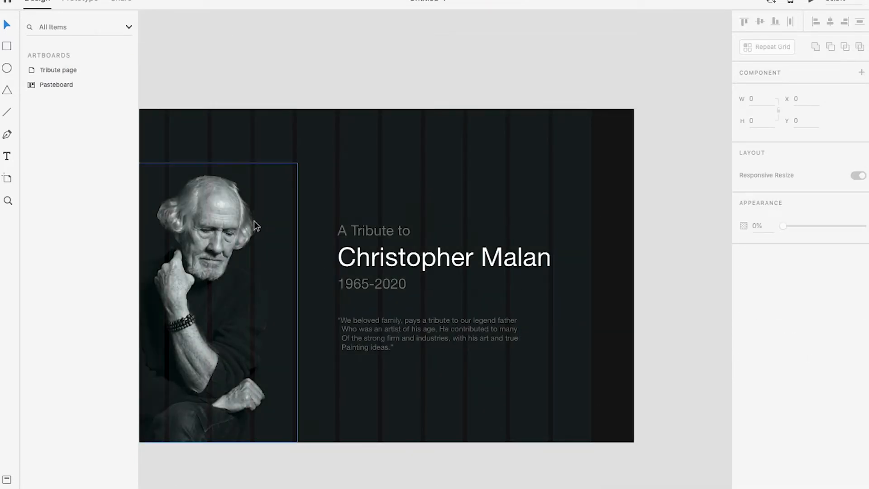
Review the layout in the preview, then move the title group and the quote down together to Y 404, keeping X 960
{"action": "scroll", "coordinate": [255, 221], "scroll_direction": "down", "scroll_amount": 1}
{"action": "left_click_drag", "start_coordinate": [301, 231], "coordinate": [389, 233]}
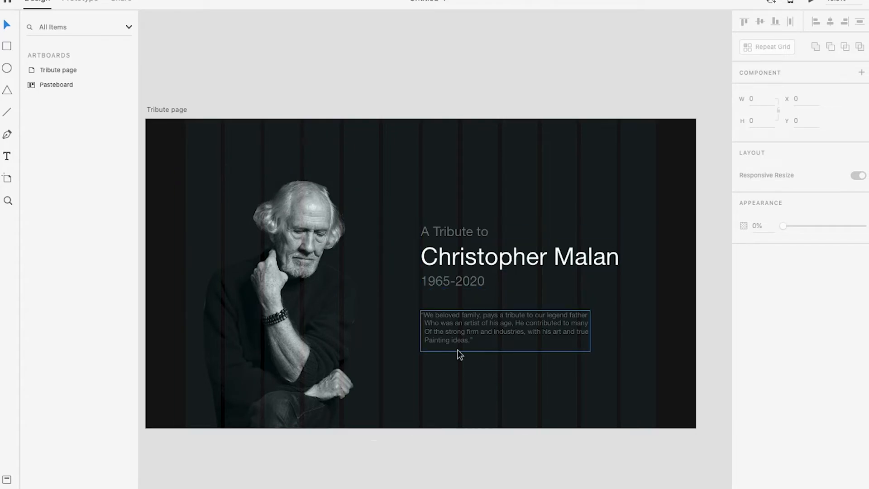
{"action": "scroll", "coordinate": [458, 348], "scroll_direction": "up", "scroll_amount": 4}
{"action": "key", "text": "ctrl+Right"}
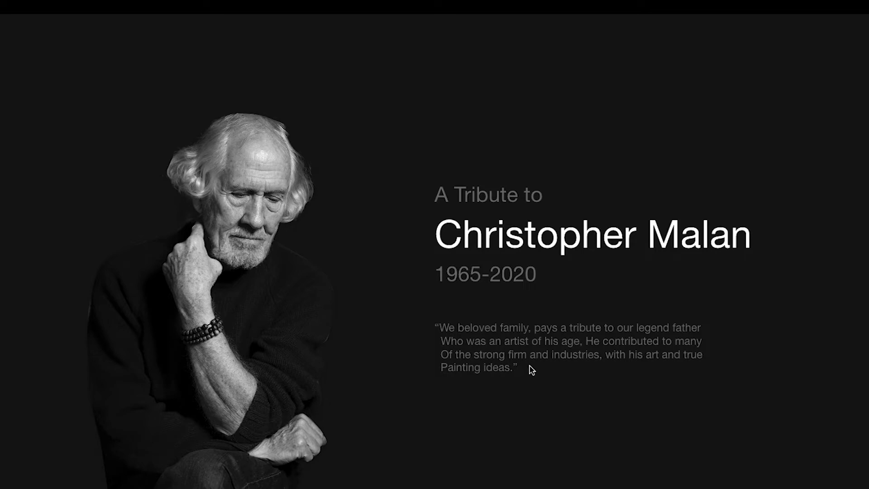
{"action": "key", "text": "ctrl+Left"}
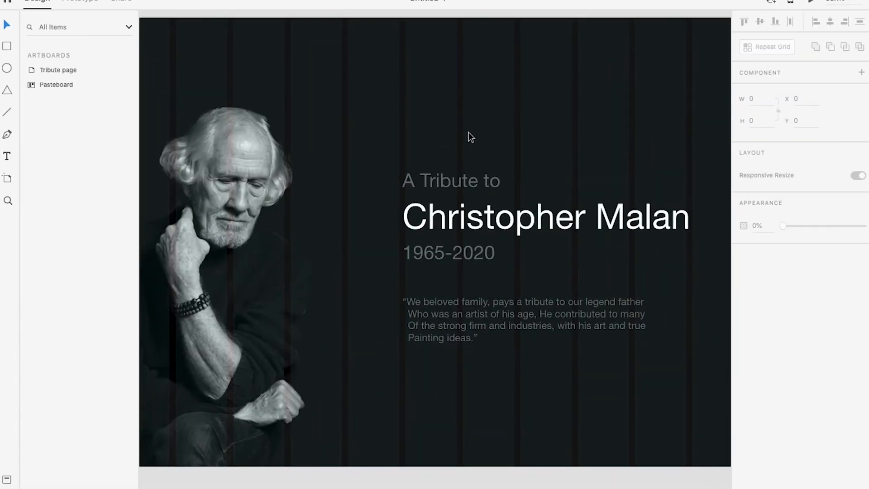
{"action": "left_click", "coordinate": [434, 181]}
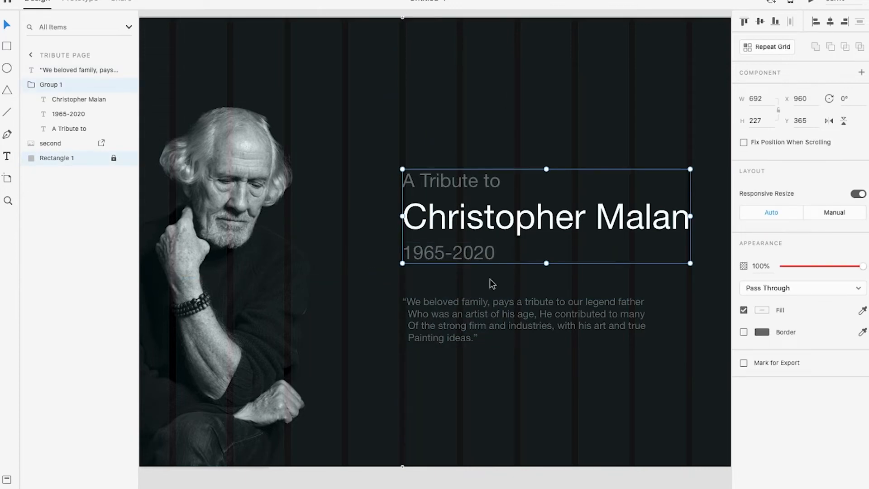
{"action": "left_click", "coordinate": [485, 299], "text": "shift"}
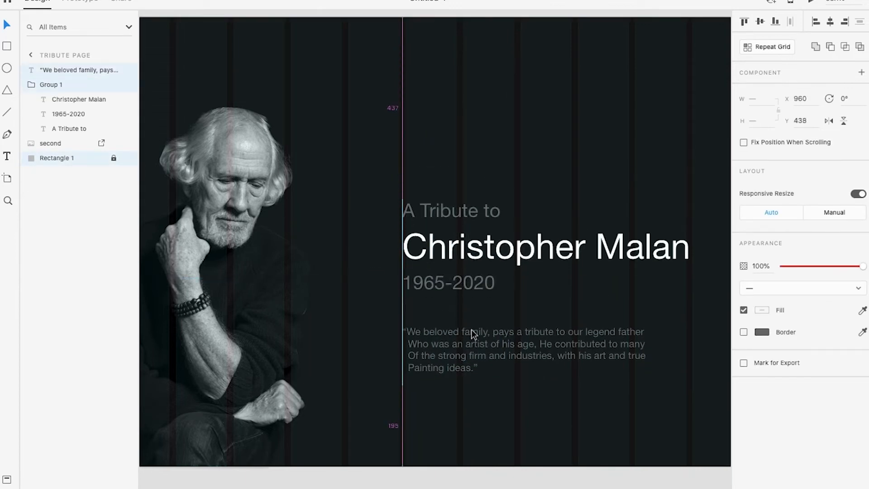
{"action": "scroll", "coordinate": [471, 316], "scroll_direction": "down", "scroll_amount": 5}
{"action": "scroll", "coordinate": [462, 306], "scroll_direction": "down", "scroll_amount": 2}
{"action": "scroll", "coordinate": [463, 384], "scroll_direction": "up", "scroll_amount": 1}
{"action": "left_click", "coordinate": [481, 424]}
{"action": "key", "text": "ctrl+Right"}
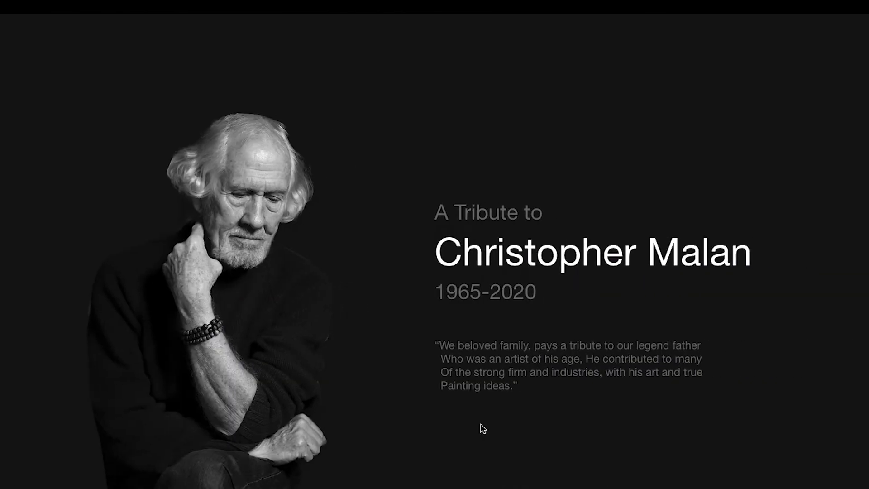
{"action": "key", "text": "ctrl+Left"}
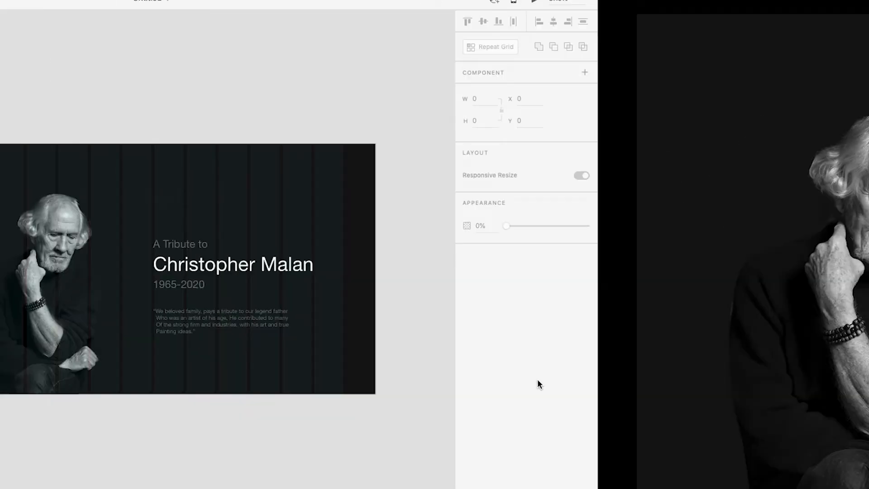
Set the quote's character spacing to 20
{"action": "left_click", "coordinate": [504, 329]}
{"action": "scroll", "coordinate": [591, 326], "scroll_direction": "up", "scroll_amount": 3}
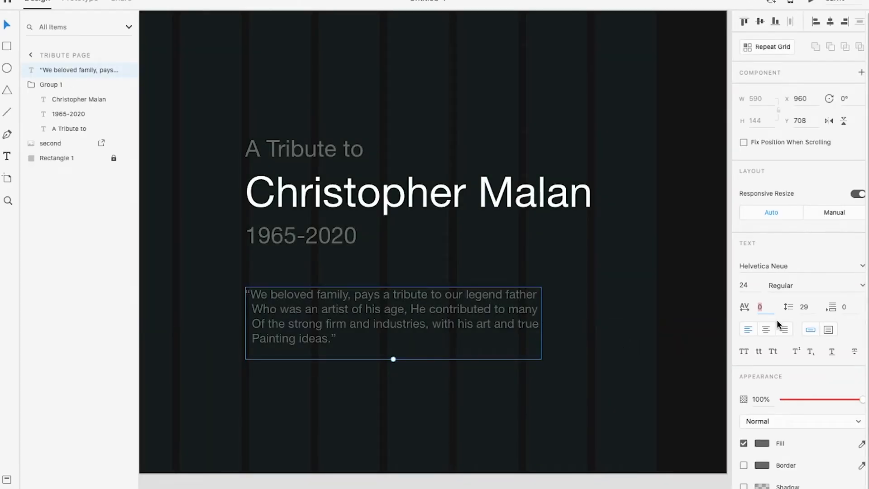
{"action": "type", "text": "20"}
{"action": "key", "text": "Return"}
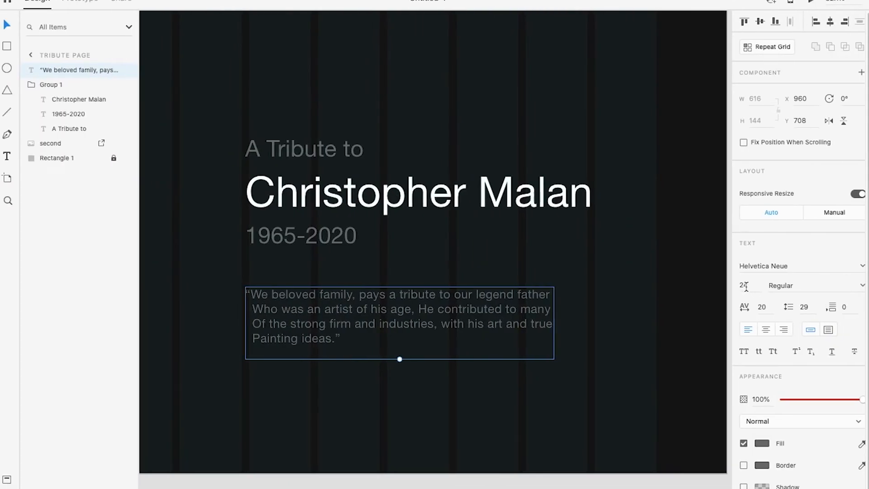
Try a font size of 18 for the quote and compare it in the preview
{"action": "double_click", "coordinate": [746, 286]}
{"action": "type", "text": "18"}
{"action": "key", "text": "Return"}
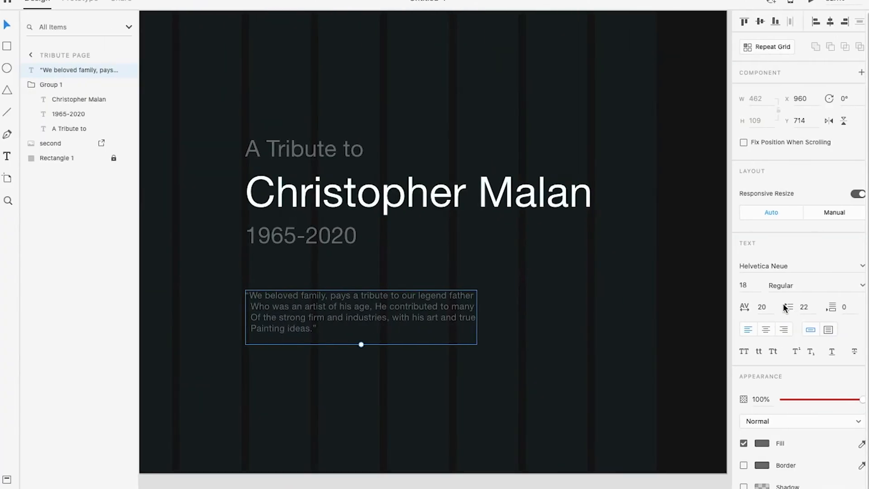
Set the quote's font size to 22 and its line spacing to 30
{"action": "double_click", "coordinate": [746, 286]}
{"action": "key", "text": "Escape"}
{"action": "key", "text": "Escape"}
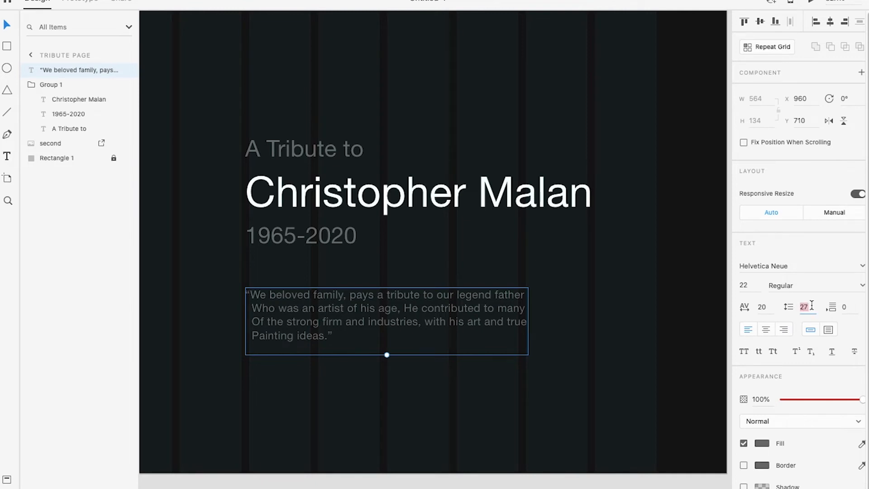
{"action": "key", "text": "Up"}
{"action": "key", "text": "Up"}
{"action": "key", "text": "Up"}
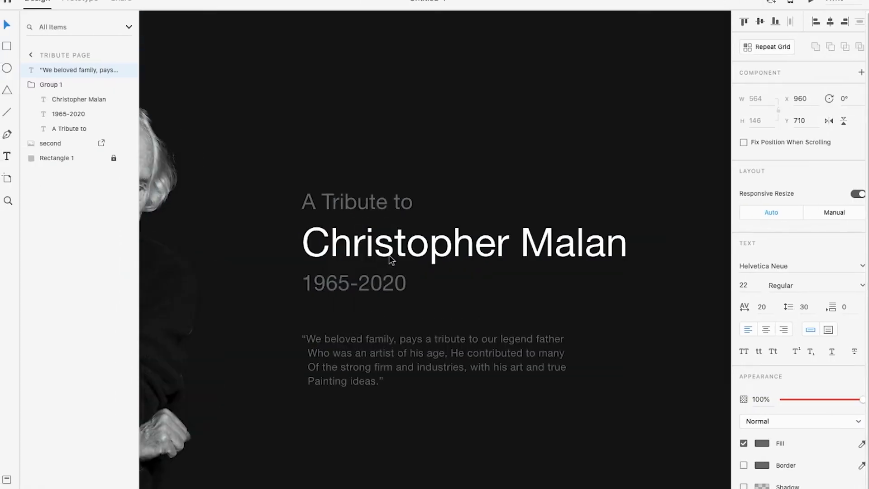
Ungroup the text group that holds the "A Tribute to", name and years lines
{"action": "left_click", "coordinate": [389, 254]}
{"action": "right_click", "coordinate": [372, 230]}
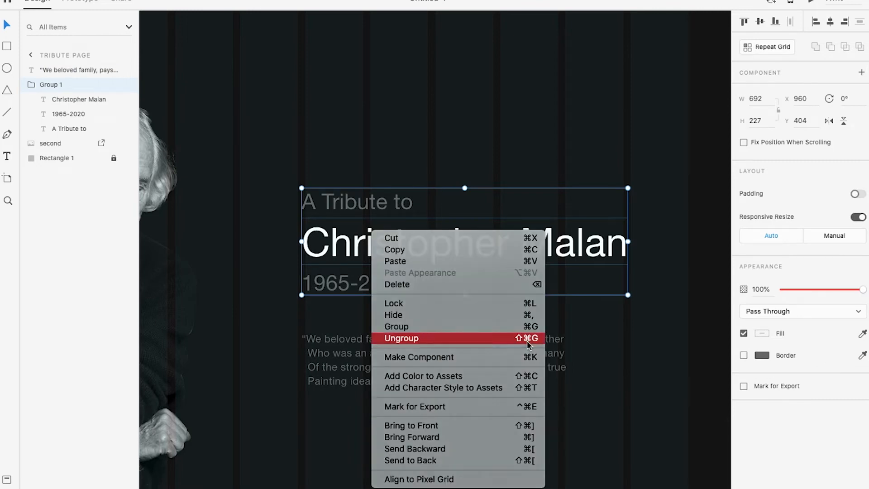
{"action": "left_click", "coordinate": [471, 339]}
{"action": "left_click", "coordinate": [708, 325]}
Move the name line up to Y 458 and raise the years line to sit closer beneath it
{"action": "left_click", "coordinate": [385, 243]}
{"action": "left_click_drag", "start_coordinate": [385, 243], "coordinate": [385, 238]}
{"action": "left_click", "coordinate": [374, 272]}
{"action": "left_click_drag", "start_coordinate": [374, 281], "coordinate": [374, 267]}
{"action": "key", "text": "Escape"}
{"action": "left_click", "coordinate": [374, 270]}
{"action": "left_click", "coordinate": [452, 320]}
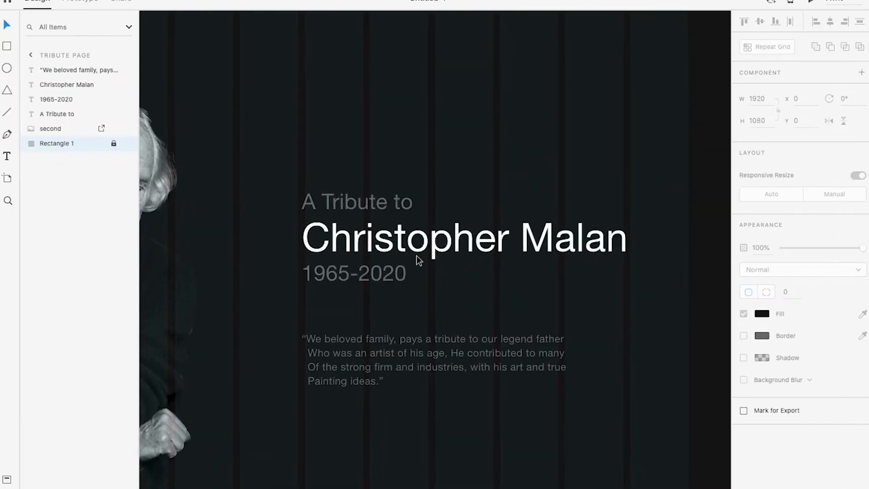
Check the name line's spacing and group it with the "A Tribute to" and years lines
{"action": "left_click", "coordinate": [413, 248]}
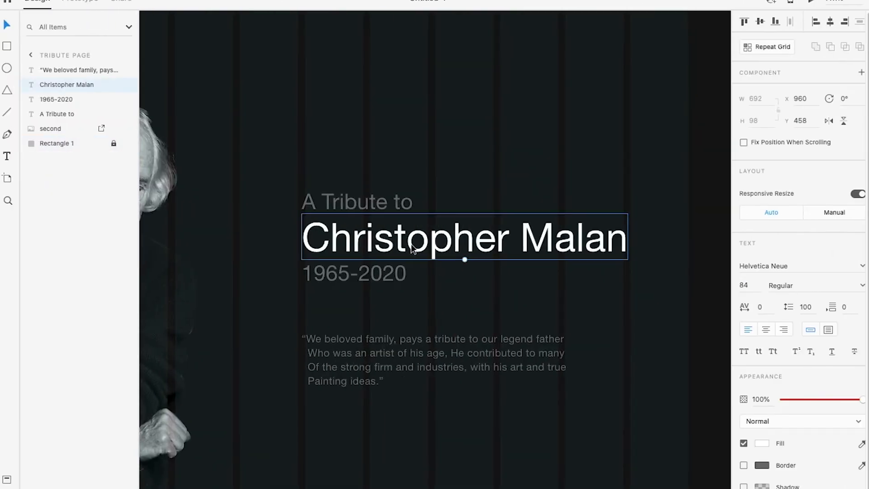
{"action": "left_click_drag", "start_coordinate": [402, 245], "coordinate": [401, 252]}
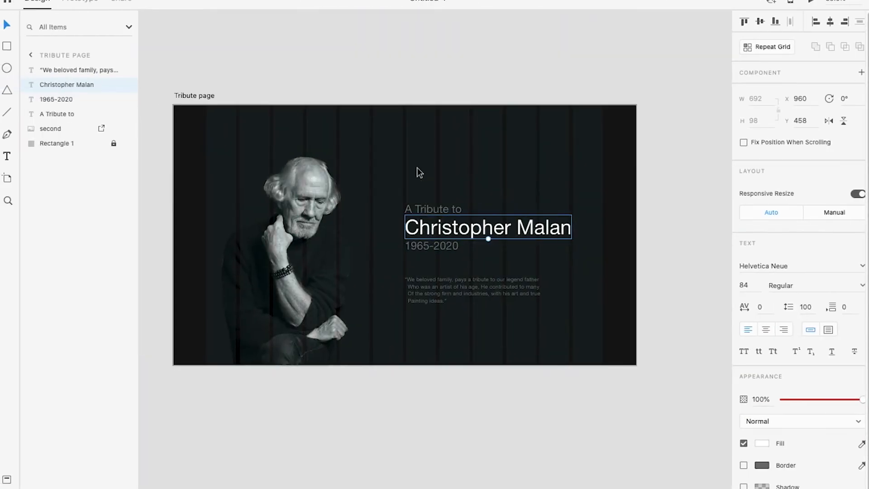
{"action": "left_click_drag", "start_coordinate": [417, 167], "coordinate": [458, 247]}
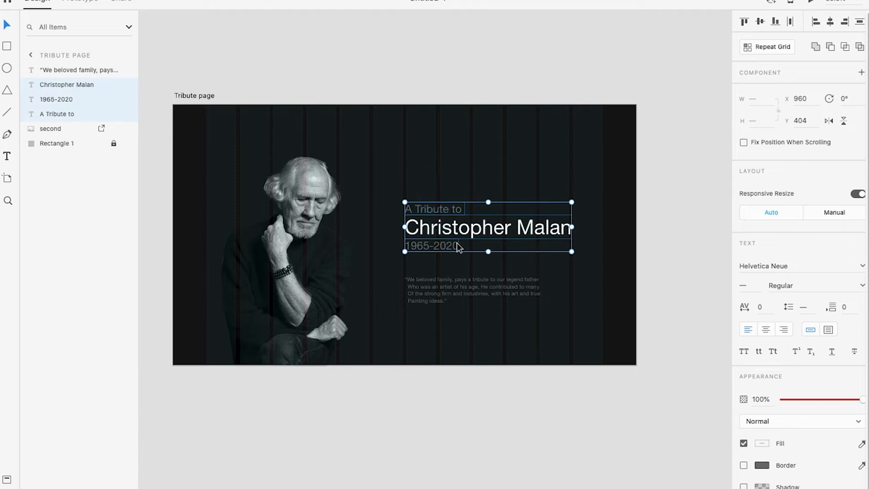
{"action": "key", "text": "ctrl+g"}
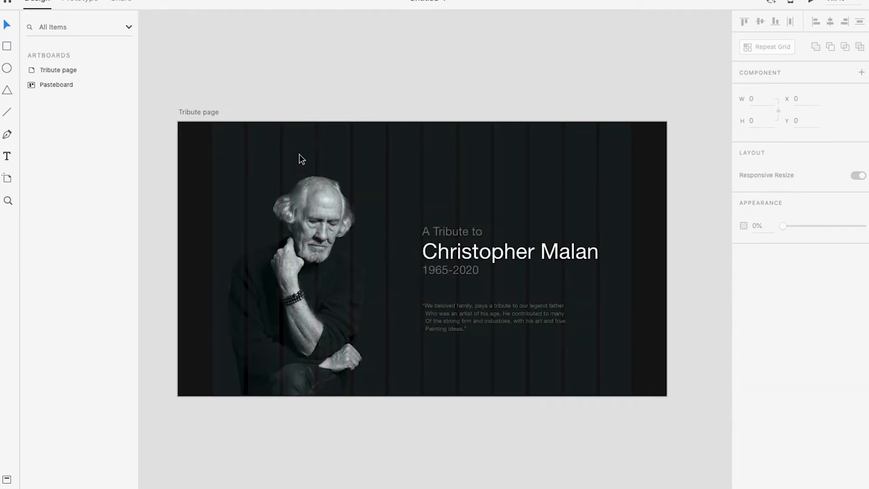
Add a "Home" navigation label above the portrait at X 627, Y 59
{"action": "key", "text": "t"}
{"action": "left_click", "coordinate": [336, 139]}
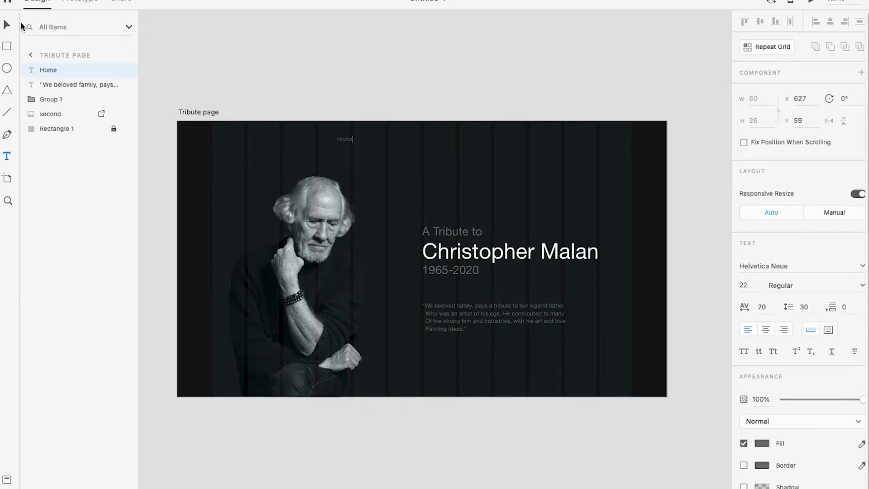
{"action": "left_click", "coordinate": [14, 24]}
{"action": "scroll", "coordinate": [361, 124], "scroll_direction": "up", "scroll_amount": 3}
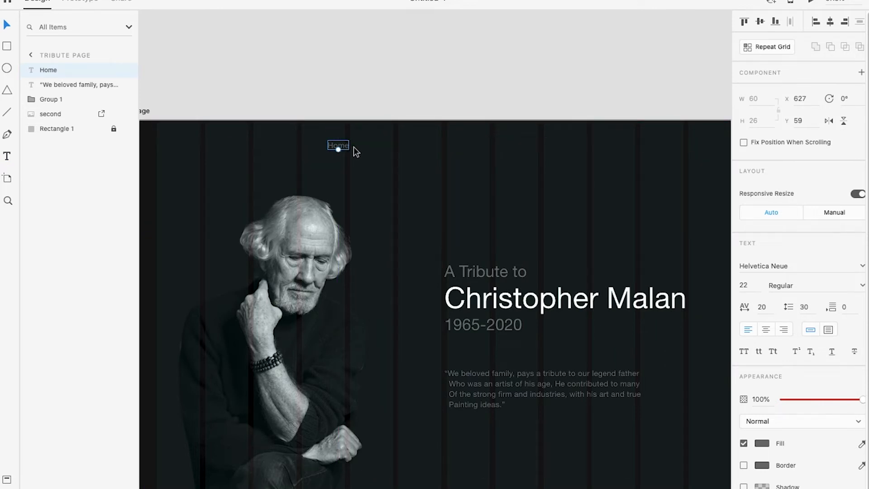
Duplicate the "Home" label to X 725, Y 59 and change the copy's text to "Donate"
{"action": "left_click_drag", "start_coordinate": [341, 145], "coordinate": [377, 145]}
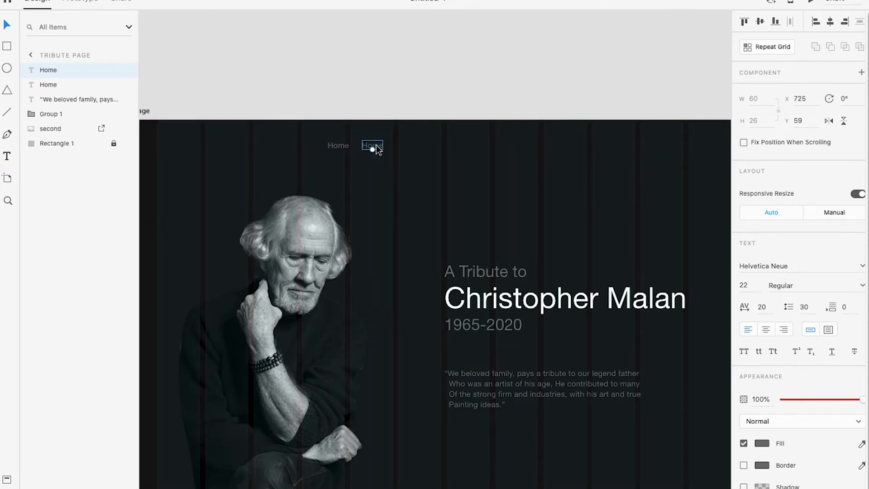
{"action": "type", "text": "Donat"}
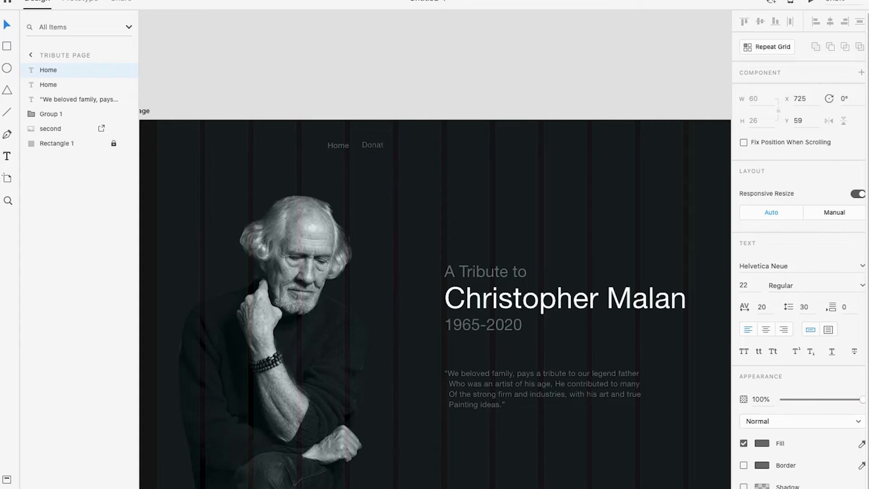
{"action": "key", "text": "Escape"}
Duplicate the "Donate" label, change the copy's text to "Contact" and place it at X 836, Y 59
{"action": "left_click_drag", "start_coordinate": [375, 146], "coordinate": [428, 151]}
{"action": "scroll", "coordinate": [424, 146], "scroll_direction": "up", "scroll_amount": 3}
{"action": "double_click", "coordinate": [420, 144]}
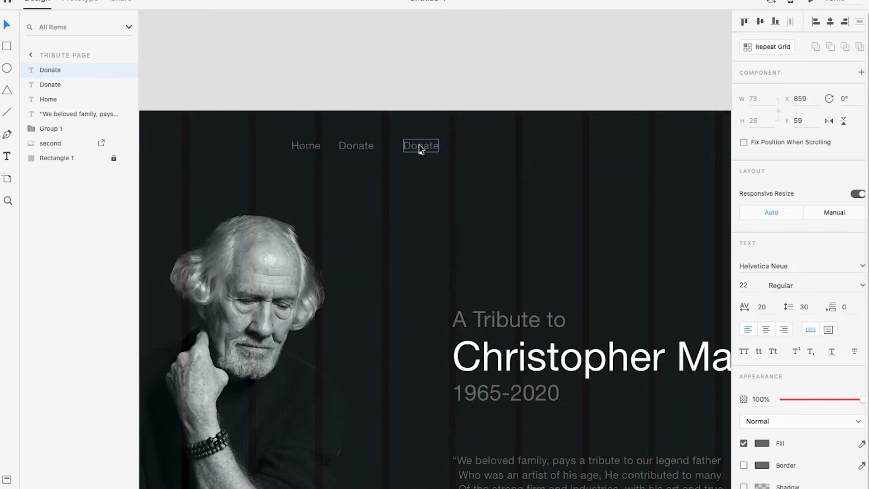
{"action": "type", "text": "Conat"}
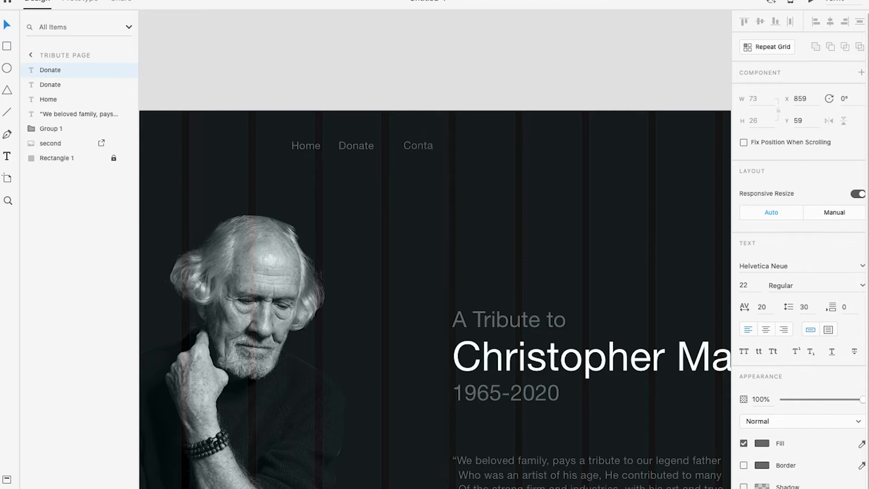
{"action": "left_click", "coordinate": [6, 26]}
{"action": "scroll", "coordinate": [399, 137], "scroll_direction": "up", "scroll_amount": 2}
{"action": "left_click_drag", "start_coordinate": [420, 148], "coordinate": [409, 146]}
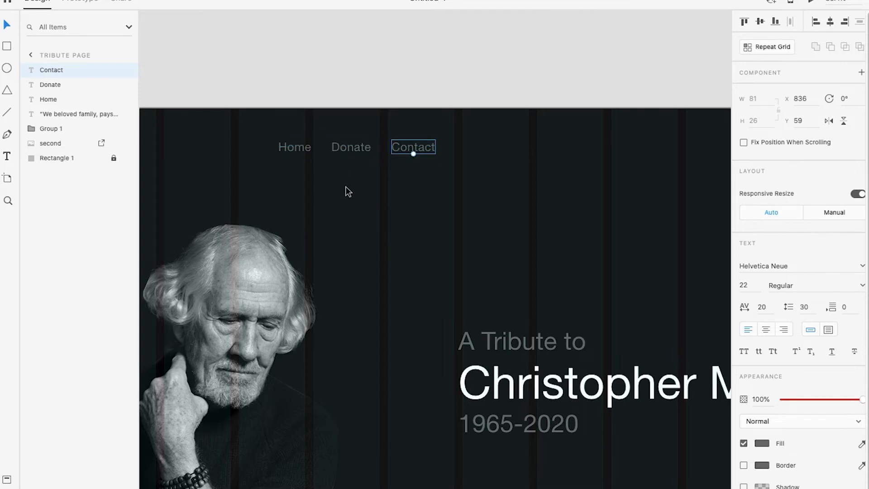
Inspect the spacing between the Home, Donate and Contact labels
{"action": "scroll", "coordinate": [348, 157], "scroll_direction": "up", "scroll_amount": 3}
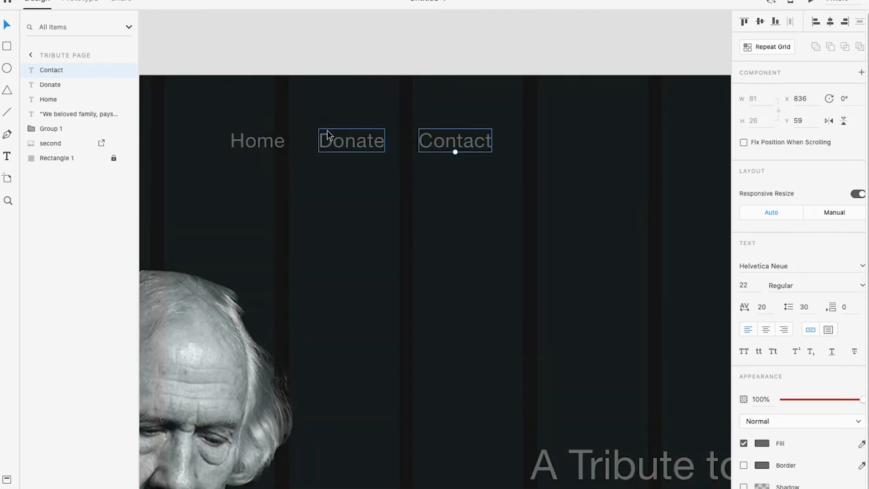
{"action": "scroll", "coordinate": [390, 154], "scroll_direction": "down", "scroll_amount": 3}
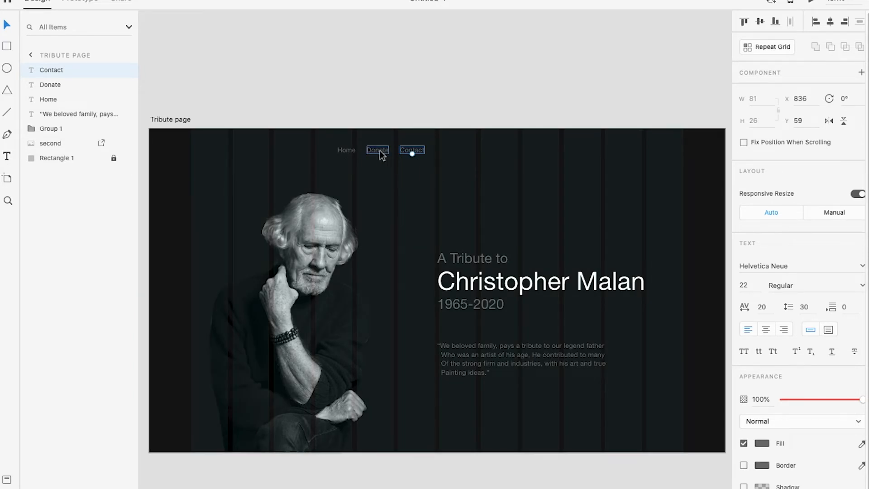
{"action": "scroll", "coordinate": [389, 153], "scroll_direction": "up", "scroll_amount": 5}
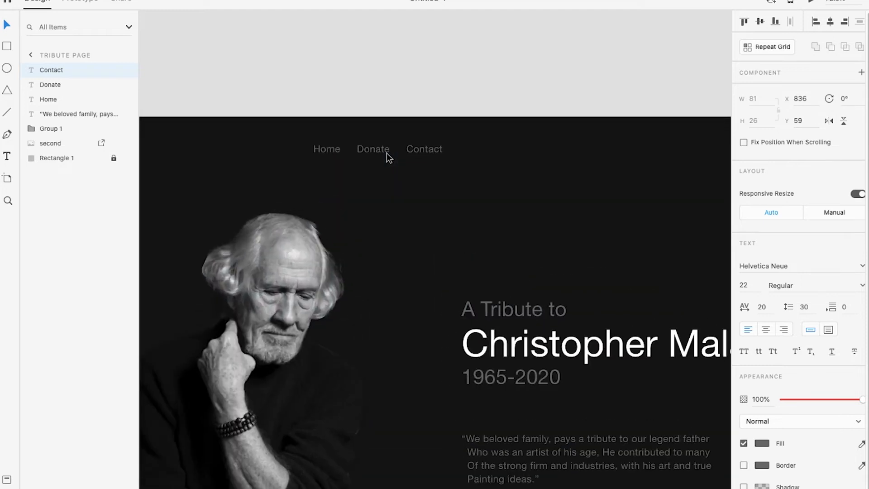
{"action": "scroll", "coordinate": [365, 157], "scroll_direction": "down", "scroll_amount": 3}
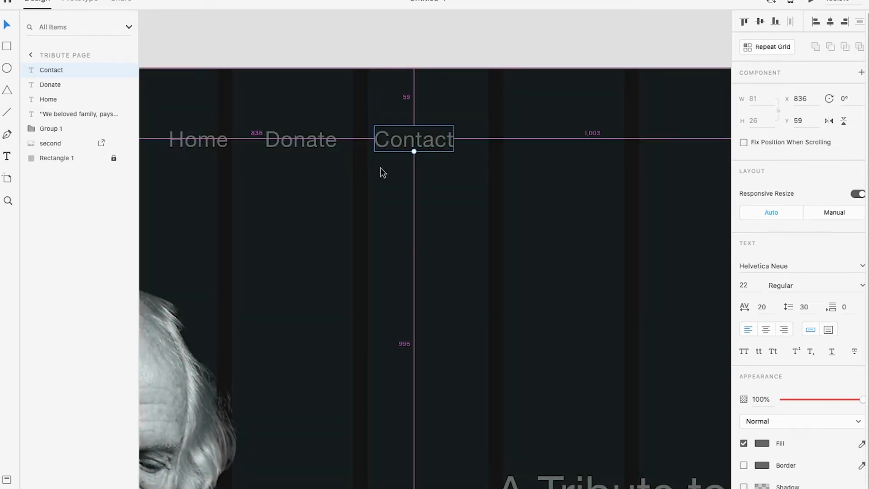
Change the fill colour of the "Home" navigation label to white, #FFFFFF
{"action": "left_click", "coordinate": [271, 153]}
{"action": "left_click", "coordinate": [761, 443]}
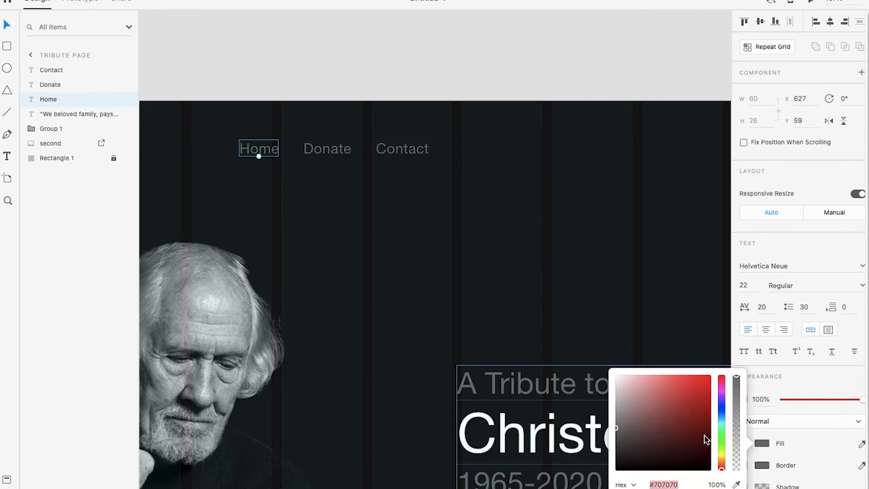
{"action": "left_click_drag", "start_coordinate": [626, 415], "coordinate": [602, 360]}
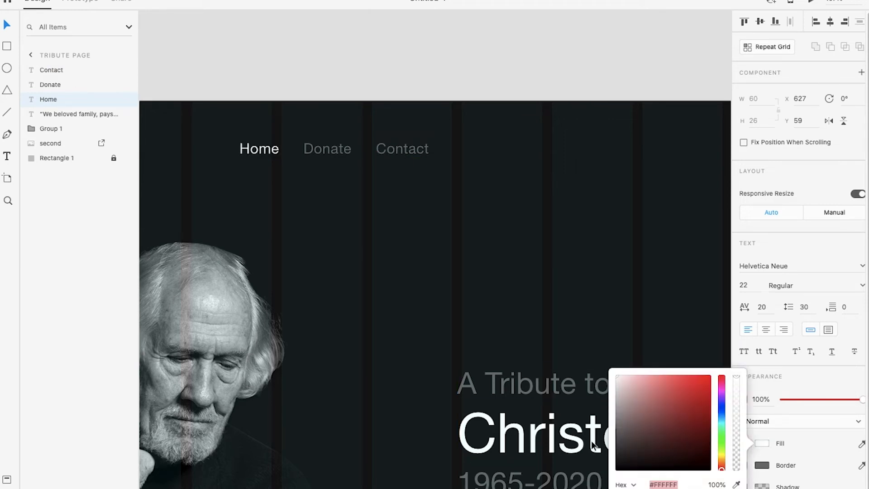
{"action": "left_click", "coordinate": [395, 59]}
Group the Home, Donate and Contact labels and centre the group horizontally on the artboard
{"action": "scroll", "coordinate": [355, 118], "scroll_direction": "down", "scroll_amount": 5}
{"action": "scroll", "coordinate": [314, 131], "scroll_direction": "up", "scroll_amount": 3}
{"action": "left_click_drag", "start_coordinate": [297, 112], "coordinate": [414, 129]}
{"action": "key", "text": "ctrl+g"}
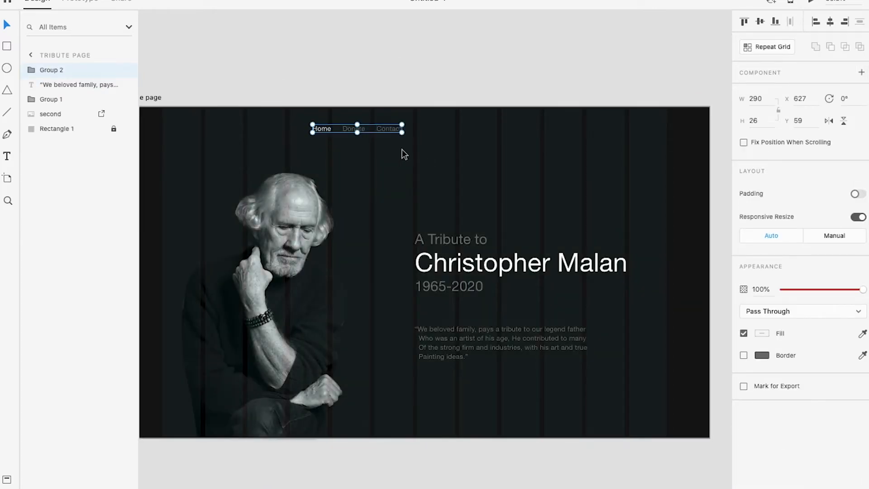
{"action": "scroll", "coordinate": [472, 148], "scroll_direction": "down", "scroll_amount": 2}
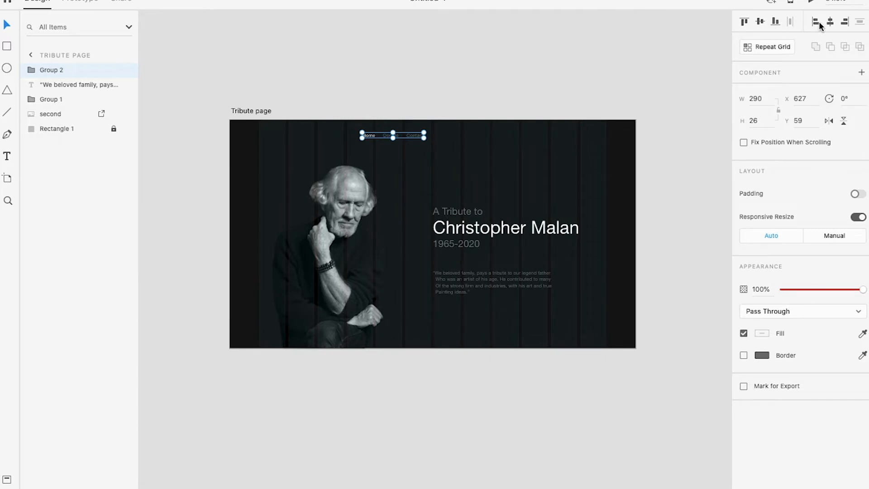
{"action": "left_click", "coordinate": [832, 23]}
{"action": "left_click", "coordinate": [567, 85]}
Compare the artboard's navigation menu and layout with the full-screen view of the tribute page
{"action": "key", "text": "ctrl+Right"}
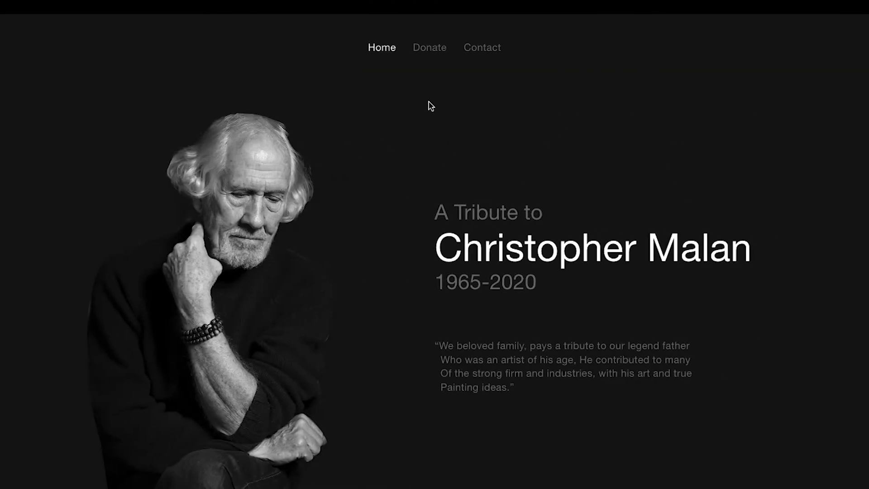
{"action": "key", "text": "ctrl+Left"}
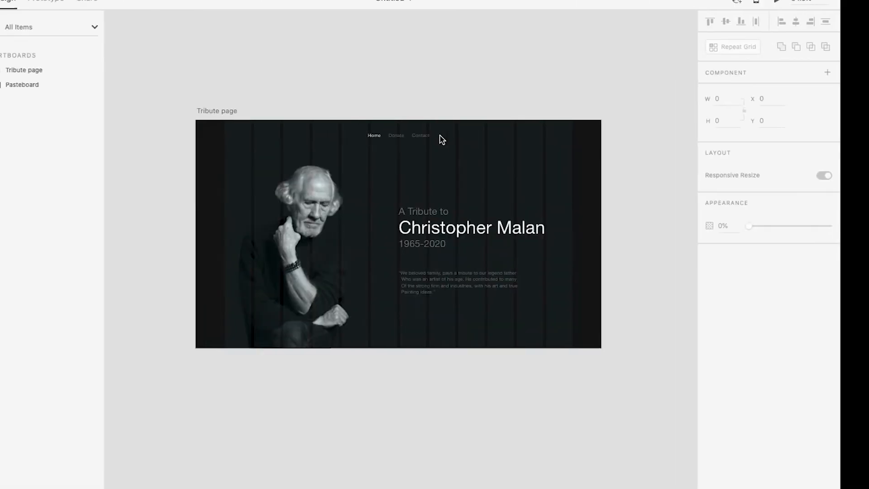
{"action": "key", "text": "ctrl+Right"}
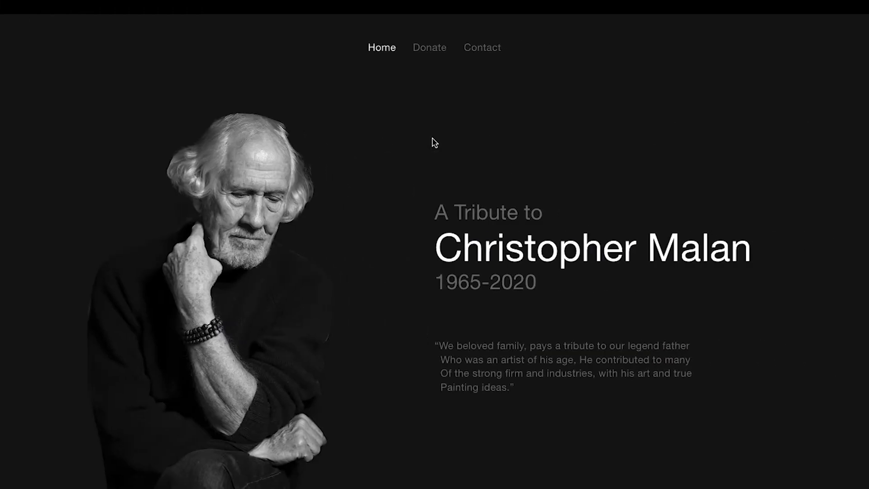
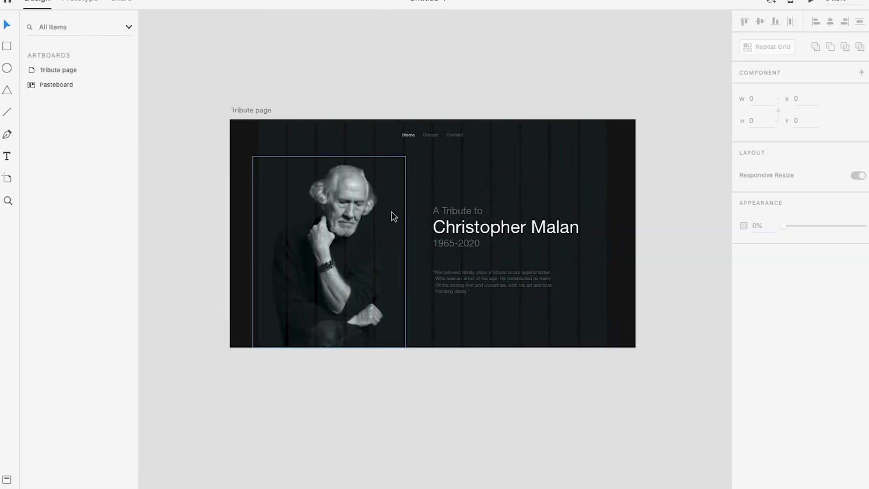
Extend the Tribute page artboard downward to a height of about 2411 pixels
{"action": "scroll", "coordinate": [470, 241], "scroll_direction": "down", "scroll_amount": 1}
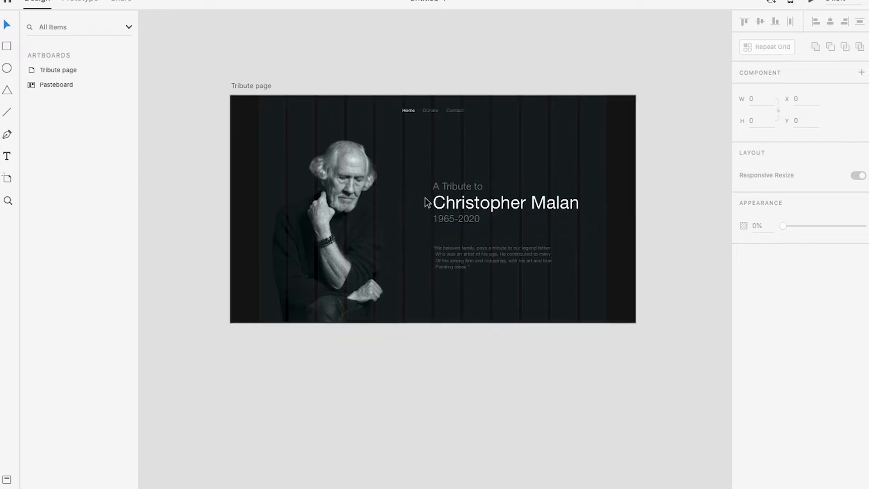
{"action": "left_click", "coordinate": [251, 86]}
{"action": "scroll", "coordinate": [434, 270], "scroll_direction": "down", "scroll_amount": 5}
{"action": "left_click_drag", "start_coordinate": [432, 198], "coordinate": [443, 480]}
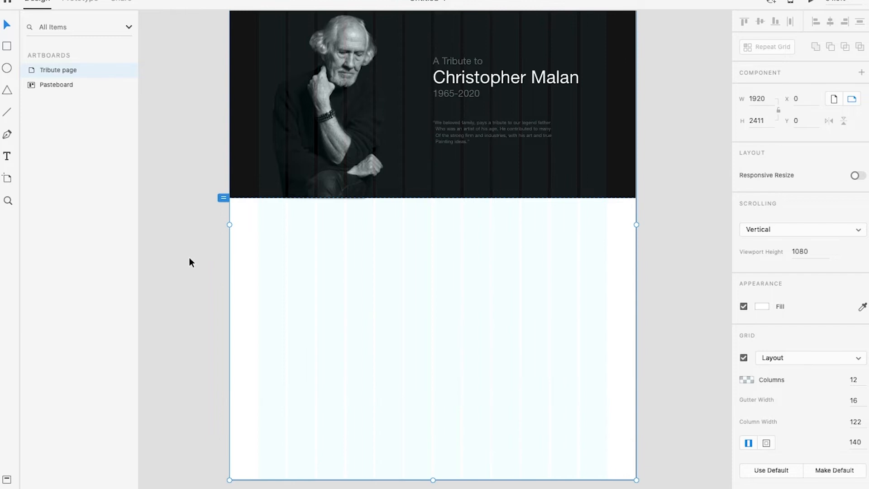
{"action": "left_click", "coordinate": [189, 254]}
{"action": "key", "text": "ctrl+0"}
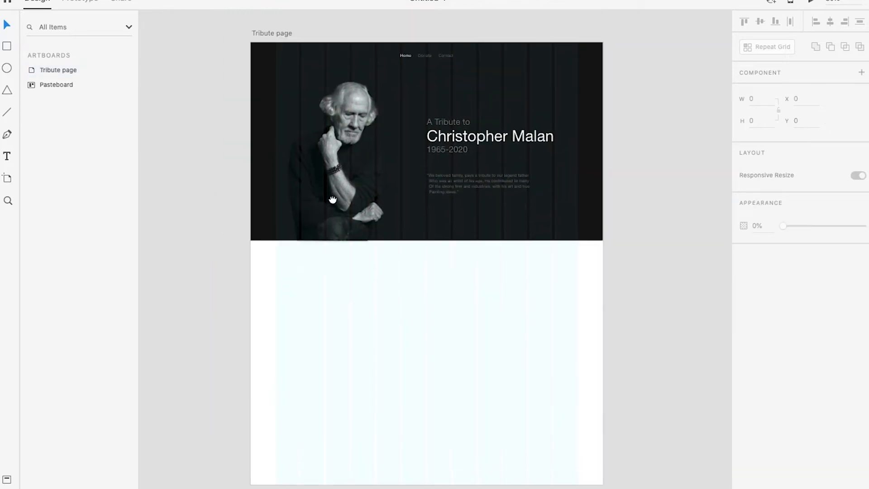
Unlock the dark background rectangle and duplicate it directly below the original, at Y 1080
{"action": "left_click", "coordinate": [576, 117]}
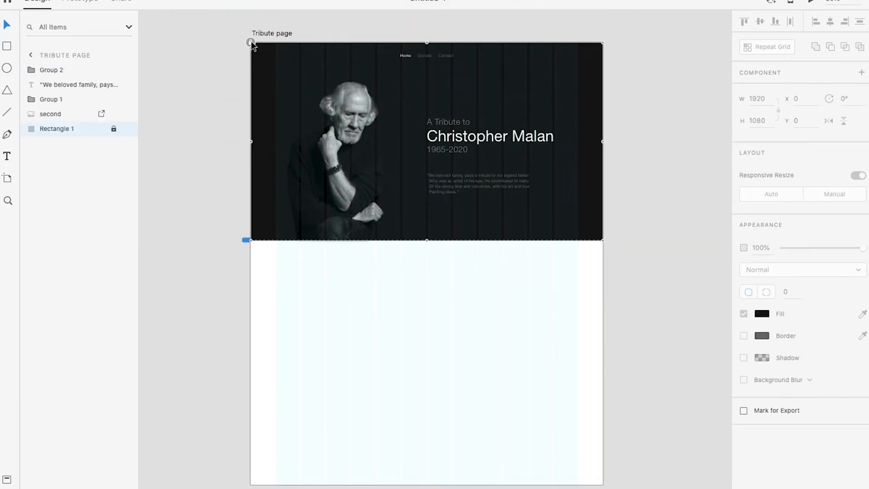
{"action": "left_click", "coordinate": [251, 43]}
{"action": "left_click", "coordinate": [718, 181]}
{"action": "left_click", "coordinate": [589, 126]}
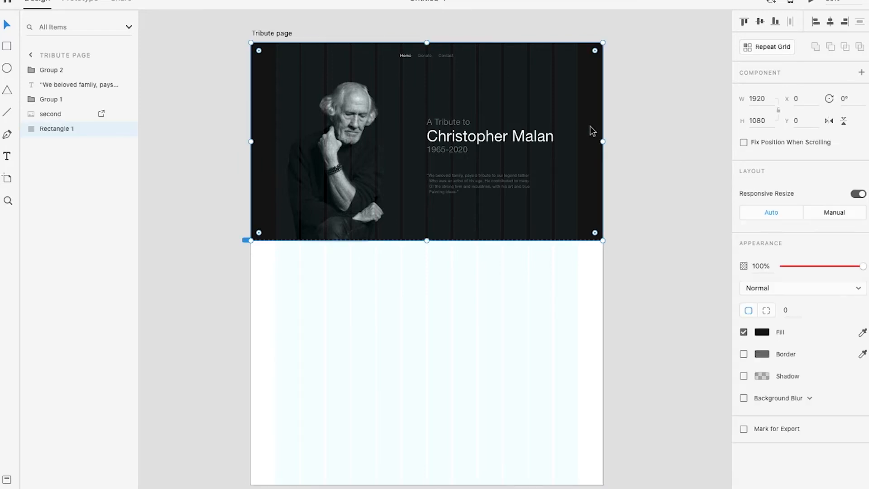
{"action": "left_click_drag", "start_coordinate": [592, 121], "coordinate": [593, 315]}
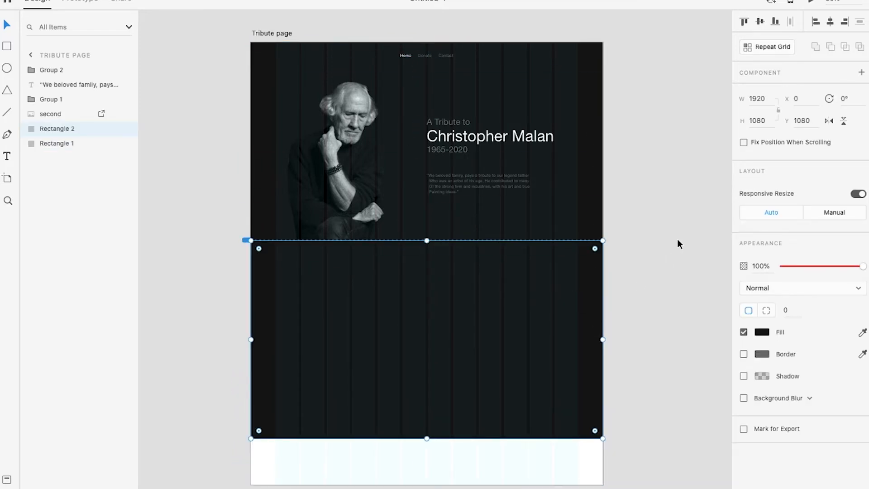
{"action": "left_click", "coordinate": [630, 156]}
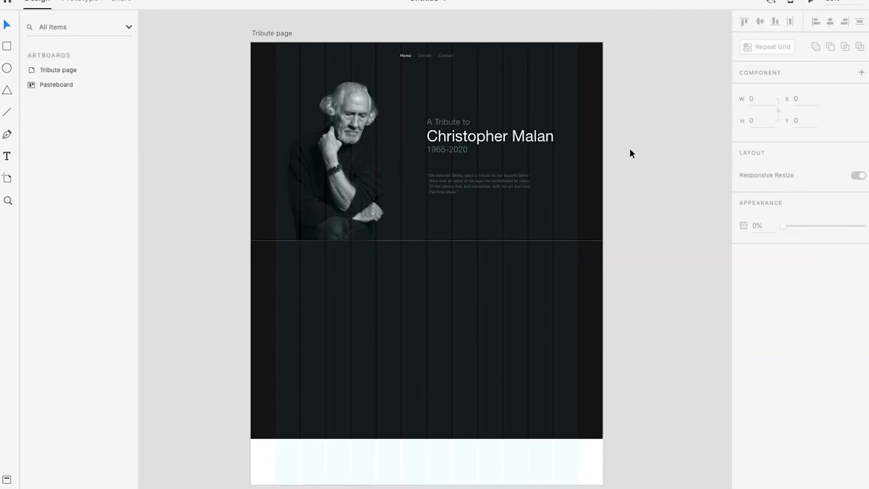
Lock the original background rectangle and change the duplicate rectangle's fill to white
{"action": "left_click", "coordinate": [586, 127]}
{"action": "key", "text": "ctrl+l"}
{"action": "left_click", "coordinate": [541, 337]}
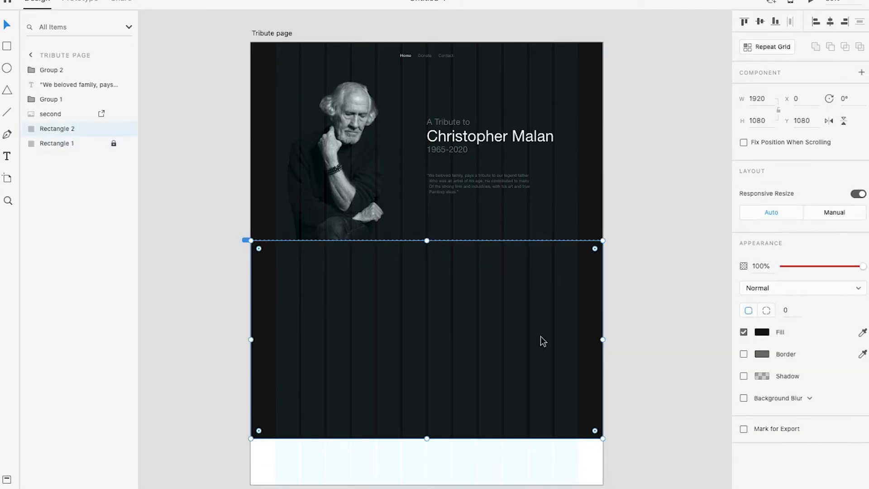
{"action": "left_click", "coordinate": [762, 332]}
{"action": "left_click_drag", "start_coordinate": [626, 275], "coordinate": [606, 263]}
{"action": "left_click", "coordinate": [642, 198]}
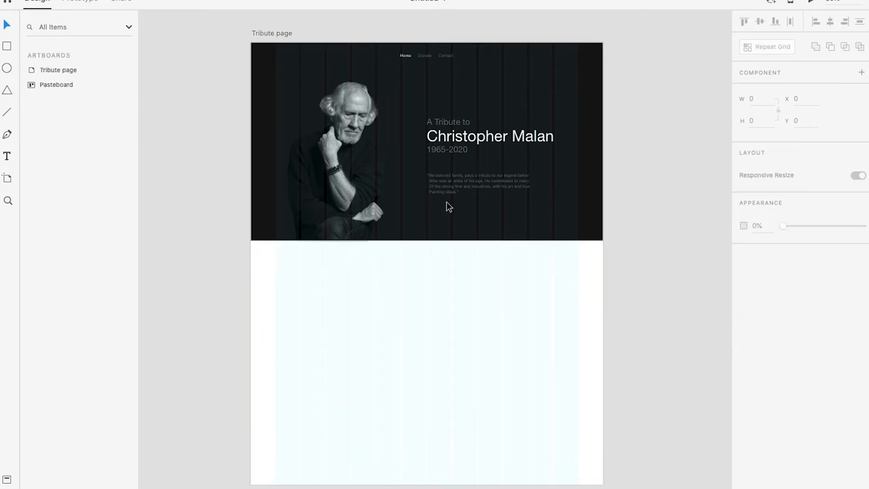
Examine the white section beneath the hero area with and without the layout grid
{"action": "scroll", "coordinate": [407, 276], "scroll_direction": "up", "scroll_amount": 1}
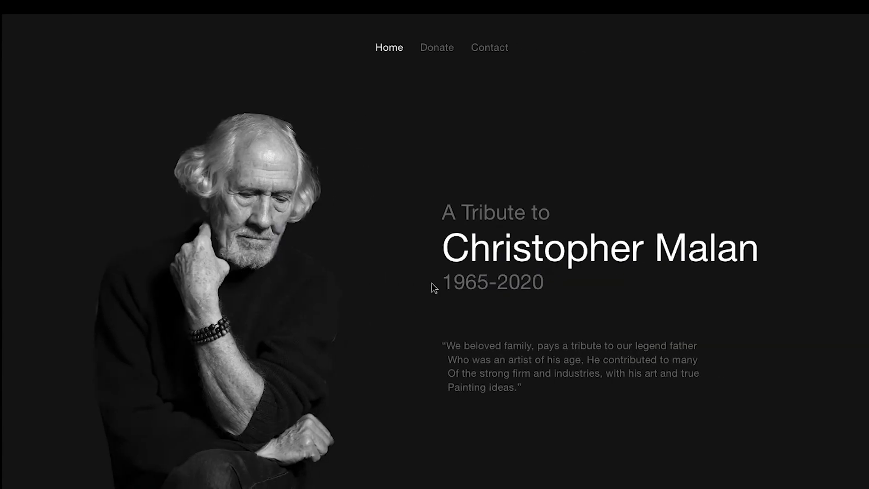
{"action": "scroll", "coordinate": [433, 278], "scroll_direction": "down", "scroll_amount": 10}
{"action": "scroll", "coordinate": [434, 279], "scroll_direction": "up", "scroll_amount": 10}
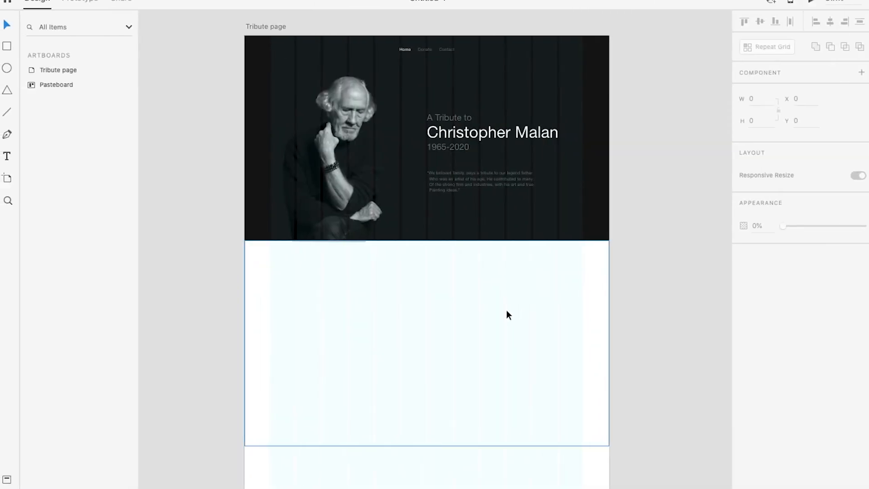
{"action": "scroll", "coordinate": [460, 294], "scroll_direction": "down", "scroll_amount": 1}
{"action": "scroll", "coordinate": [461, 294], "scroll_direction": "up", "scroll_amount": 2}
{"action": "left_click_drag", "start_coordinate": [417, 309], "coordinate": [423, 300]}
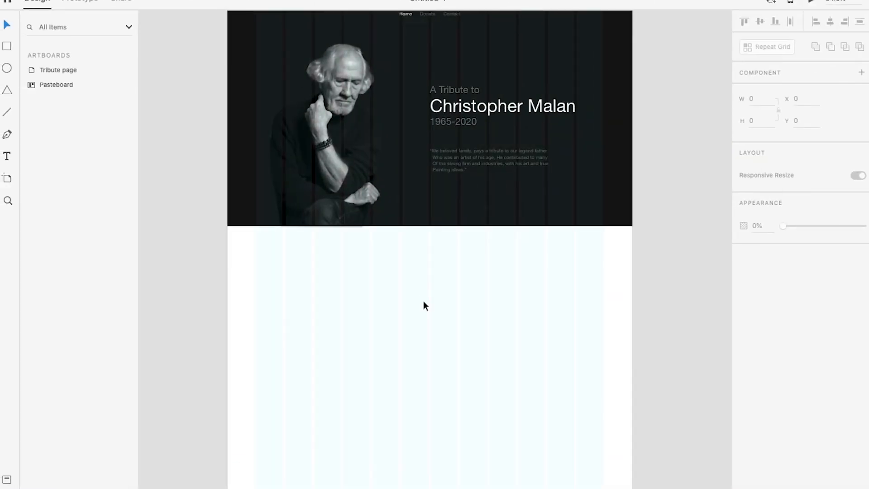
{"action": "scroll", "coordinate": [423, 302], "scroll_direction": "up", "scroll_amount": 3}
{"action": "scroll", "coordinate": [422, 301], "scroll_direction": "down", "scroll_amount": 1}
{"action": "left_click_drag", "start_coordinate": [431, 345], "coordinate": [441, 297]}
{"action": "scroll", "coordinate": [436, 278], "scroll_direction": "down", "scroll_amount": 1}
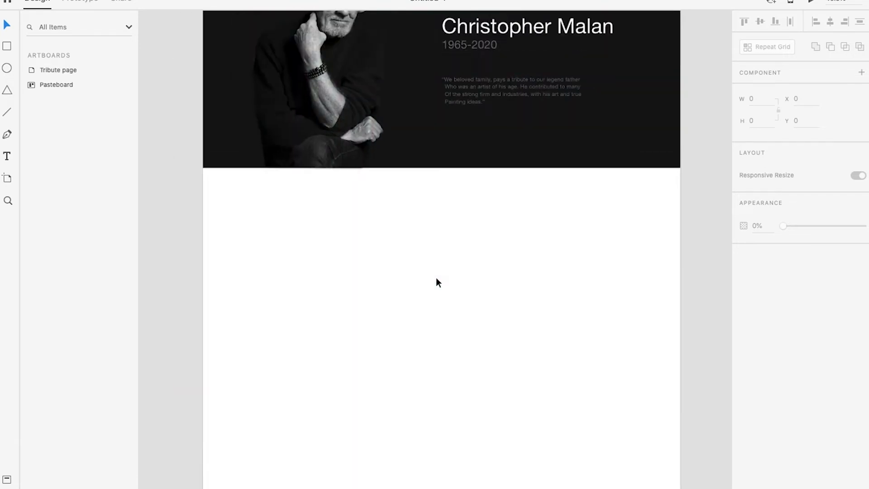
{"action": "left_click", "coordinate": [383, 416]}
{"action": "left_click", "coordinate": [385, 467]}
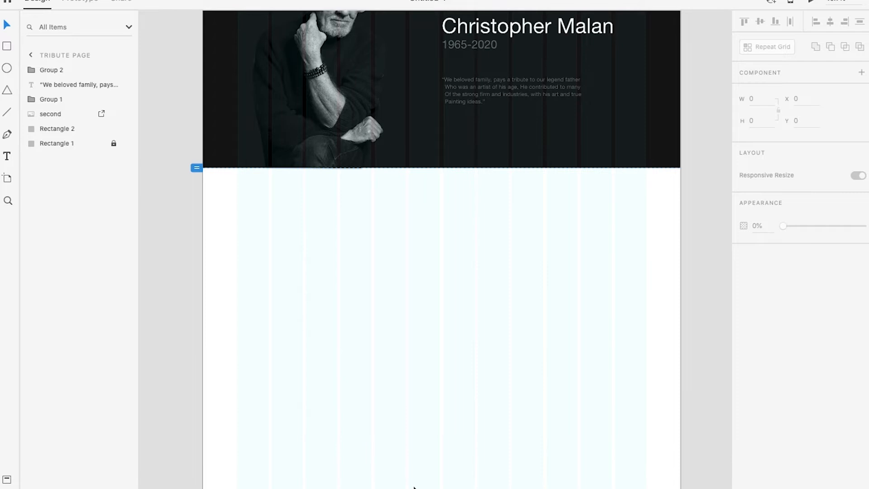
{"action": "scroll", "coordinate": [366, 384], "scroll_direction": "down", "scroll_amount": 4}
{"action": "scroll", "coordinate": [349, 296], "scroll_direction": "up", "scroll_amount": 3}
{"action": "scroll", "coordinate": [369, 360], "scroll_direction": "up", "scroll_amount": 5}
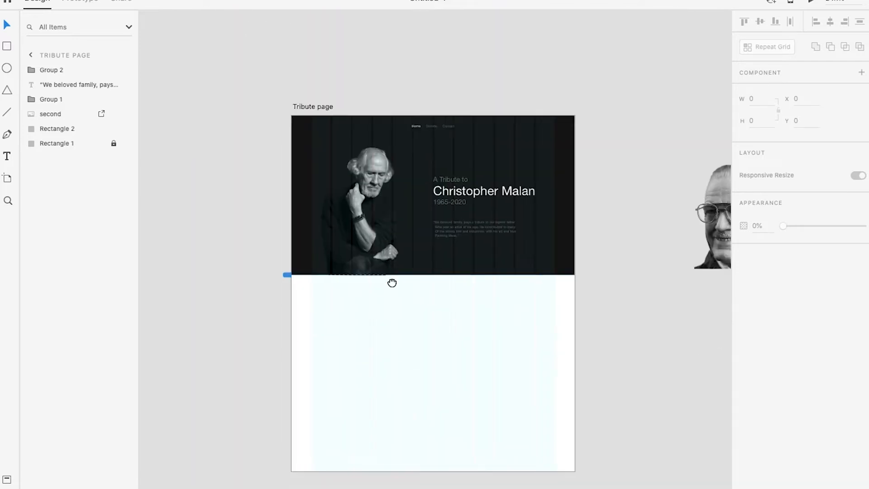
Move the portrait of the man with glasses from the pasteboard onto the right half of the white section
{"action": "left_click", "coordinate": [442, 339]}
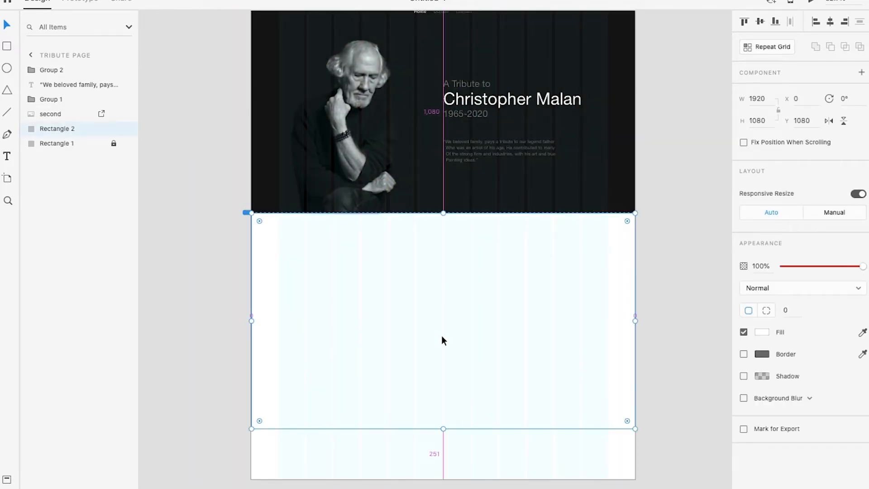
{"action": "scroll", "coordinate": [441, 339], "scroll_direction": "up", "scroll_amount": 2}
{"action": "scroll", "coordinate": [460, 350], "scroll_direction": "down", "scroll_amount": 4}
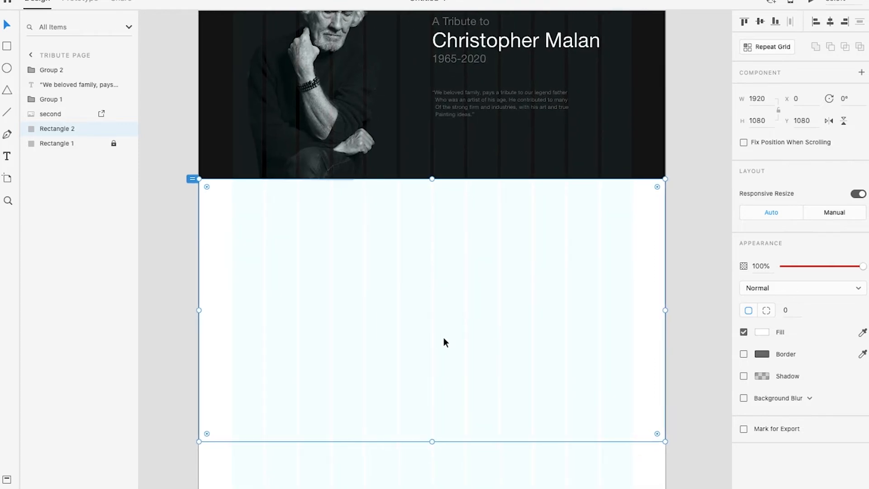
{"action": "left_click", "coordinate": [623, 204]}
{"action": "left_click_drag", "start_coordinate": [628, 194], "coordinate": [326, 353]}
Review the hero area and the second portrait section in full-screen view and compare them with the artboard
{"action": "scroll", "coordinate": [541, 260], "scroll_direction": "up", "scroll_amount": 1}
{"action": "key", "text": "ctrl+Return"}
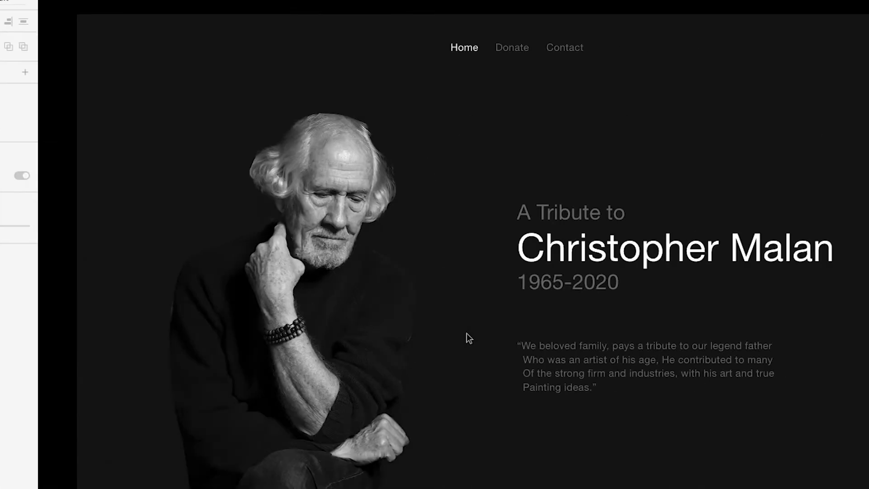
{"action": "scroll", "coordinate": [545, 291], "scroll_direction": "down", "scroll_amount": 10}
{"action": "scroll", "coordinate": [547, 290], "scroll_direction": "down", "scroll_amount": 1}
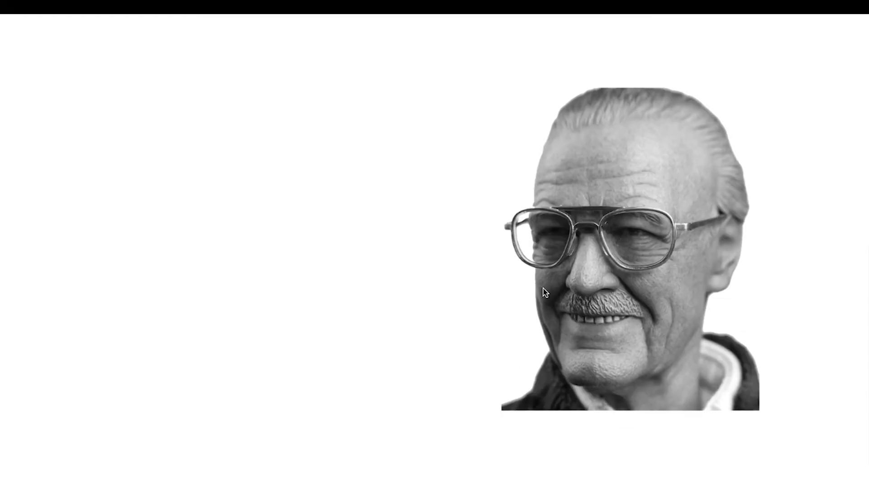
{"action": "key", "text": "ctrl+Left"}
{"action": "scroll", "coordinate": [320, 346], "scroll_direction": "up", "scroll_amount": 4}
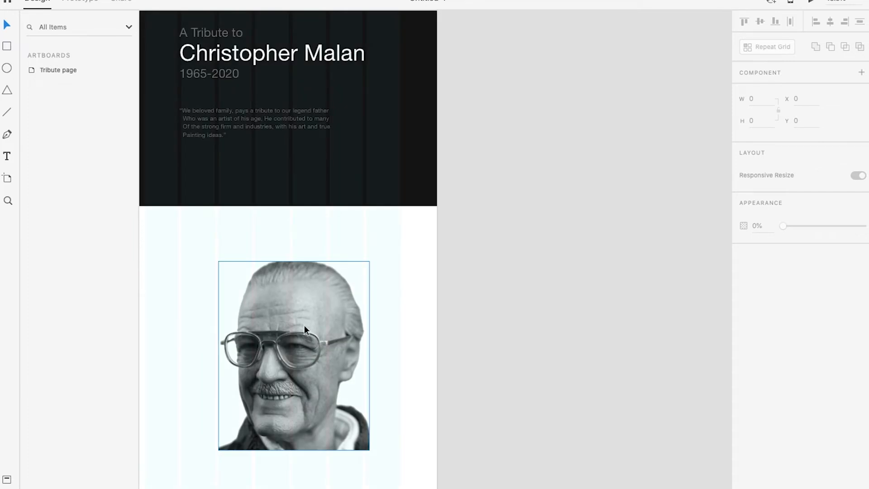
{"action": "scroll", "coordinate": [308, 328], "scroll_direction": "left", "scroll_amount": 6}
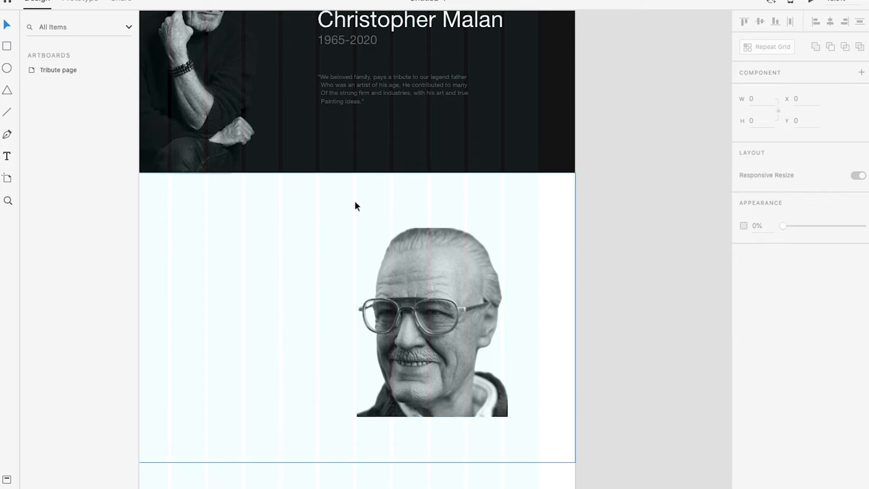
{"action": "scroll", "coordinate": [199, 163], "scroll_direction": "up", "scroll_amount": 3}
{"action": "scroll", "coordinate": [376, 330], "scroll_direction": "down", "scroll_amount": 3}
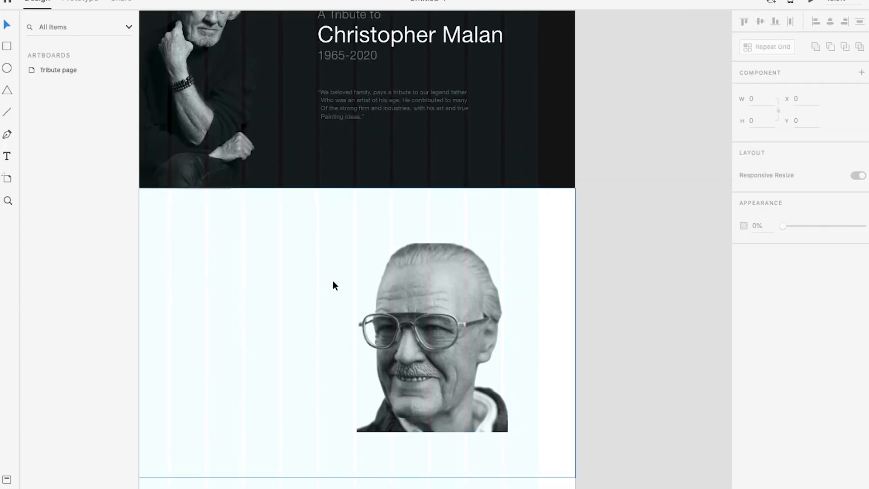
{"action": "scroll", "coordinate": [458, 302], "scroll_direction": "down", "scroll_amount": 5}
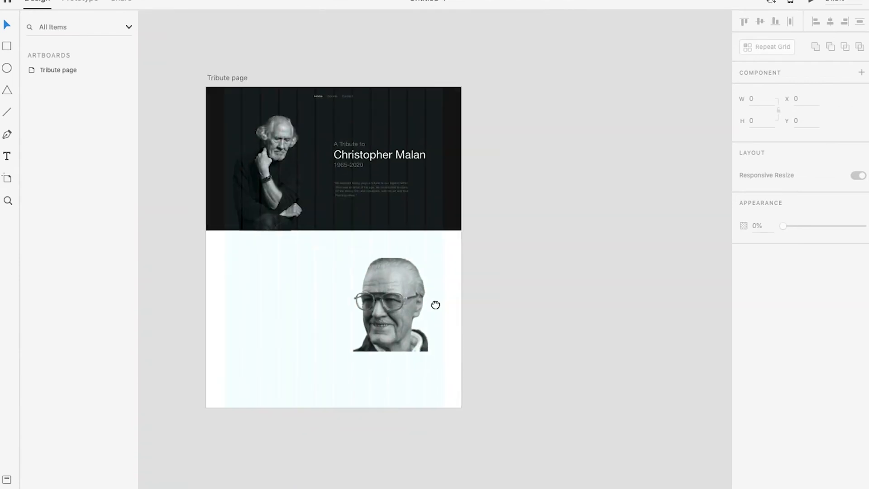
Move the portrait of the man with glasses off the artboard onto the pasteboard beside it
{"action": "left_click_drag", "start_coordinate": [507, 319], "coordinate": [389, 298]}
{"action": "left_click_drag", "start_coordinate": [297, 276], "coordinate": [452, 251]}
{"action": "left_click", "coordinate": [507, 267]}
{"action": "scroll", "coordinate": [507, 237], "scroll_direction": "up", "scroll_amount": 3}
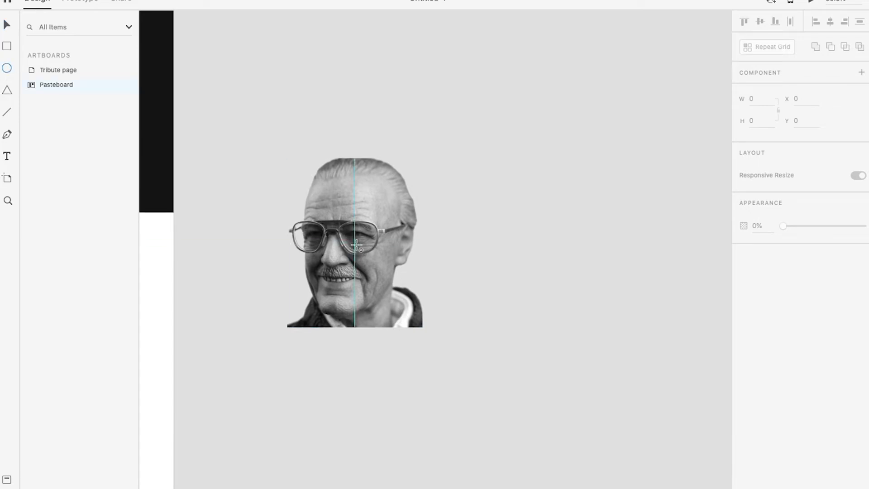
Draw a circle about 946 pixels in diameter centred on the portrait, with no border and a #211E1E fill
{"action": "left_click_drag", "start_coordinate": [356, 243], "coordinate": [465, 350]}
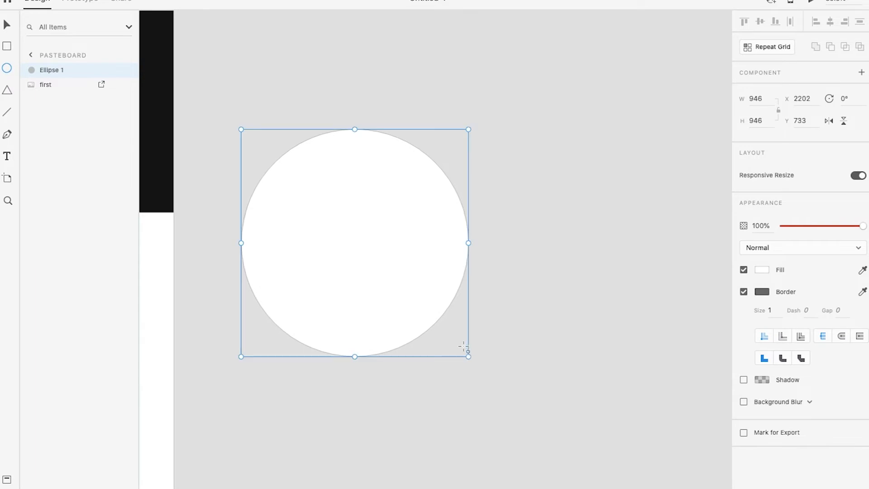
{"action": "left_click", "coordinate": [744, 292]}
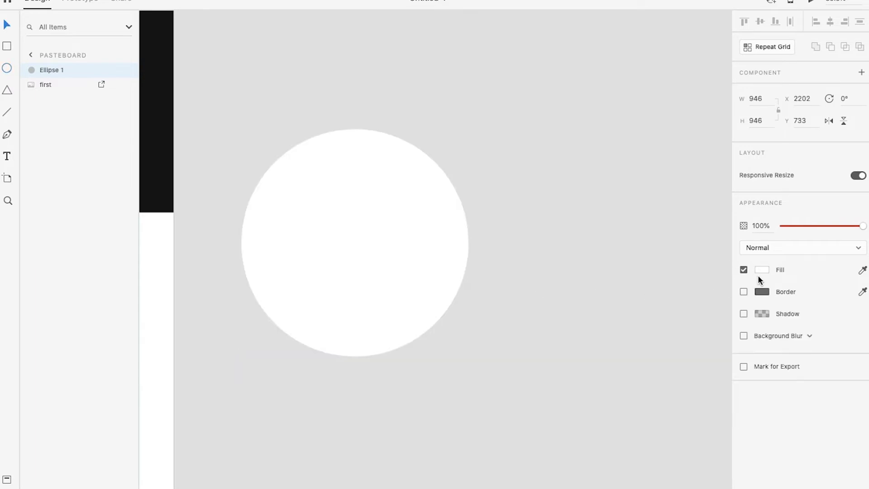
{"action": "left_click", "coordinate": [761, 271]}
{"action": "left_click", "coordinate": [652, 340]}
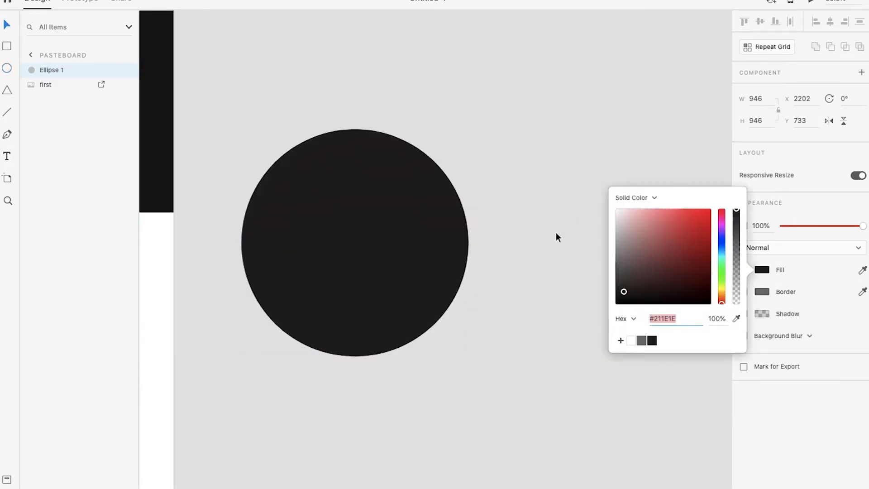
{"action": "left_click", "coordinate": [549, 279]}
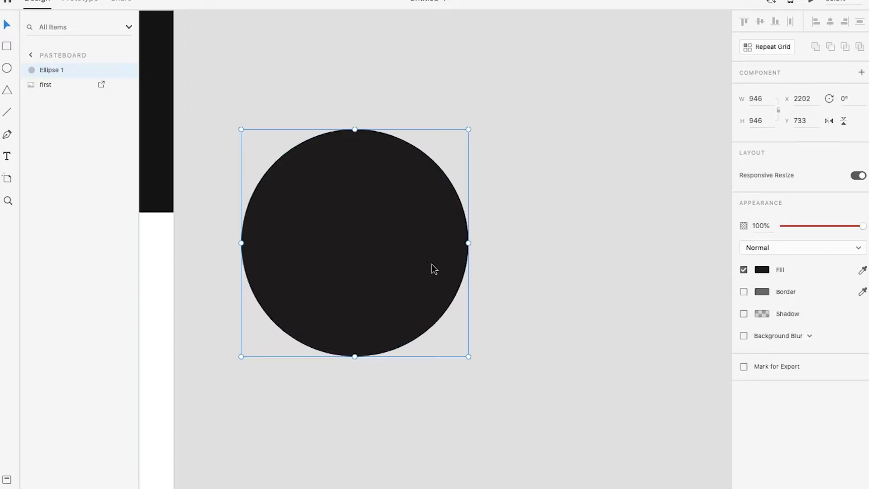
Send the dark circle behind the portrait and enlarge the portrait proportionally from its centre to about 669 by 836 pixels
{"action": "key", "text": "super+bracketleft"}
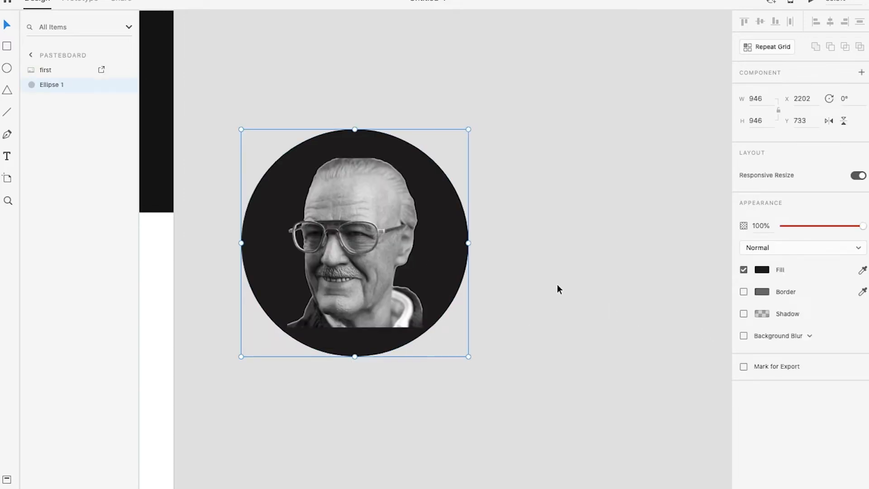
{"action": "left_click", "coordinate": [384, 223]}
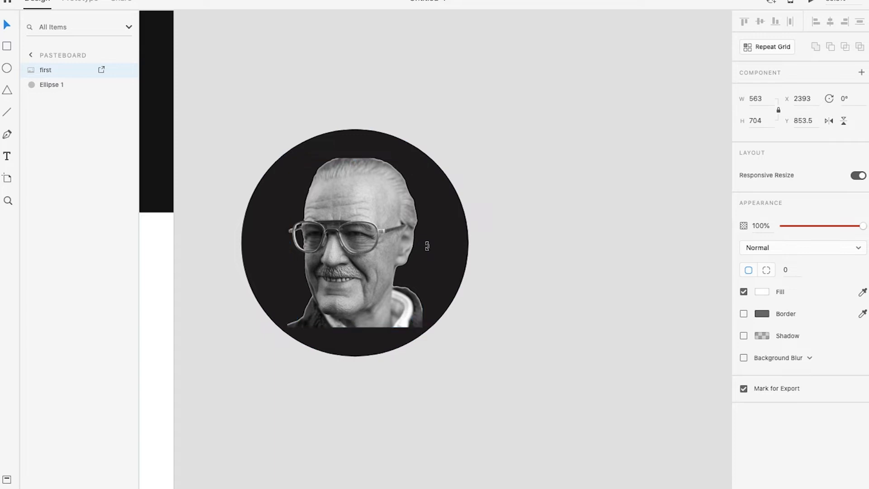
{"action": "key", "text": "super+z"}
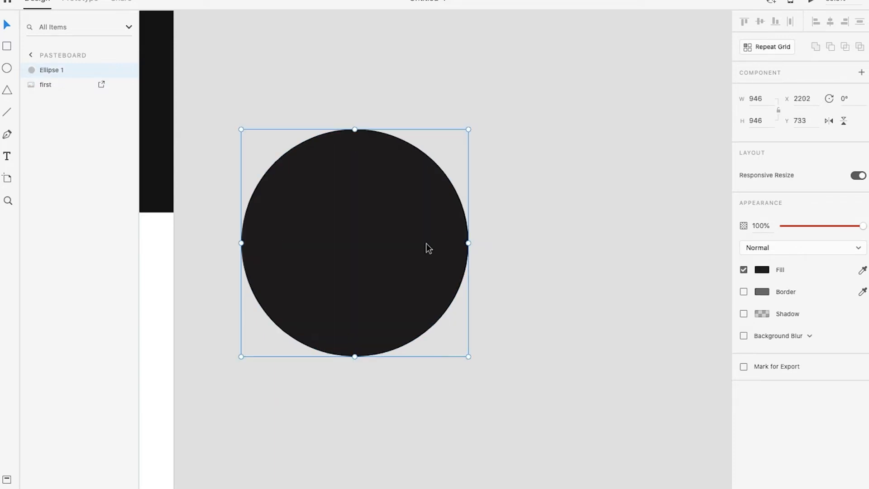
{"action": "key", "text": "super+shift+z"}
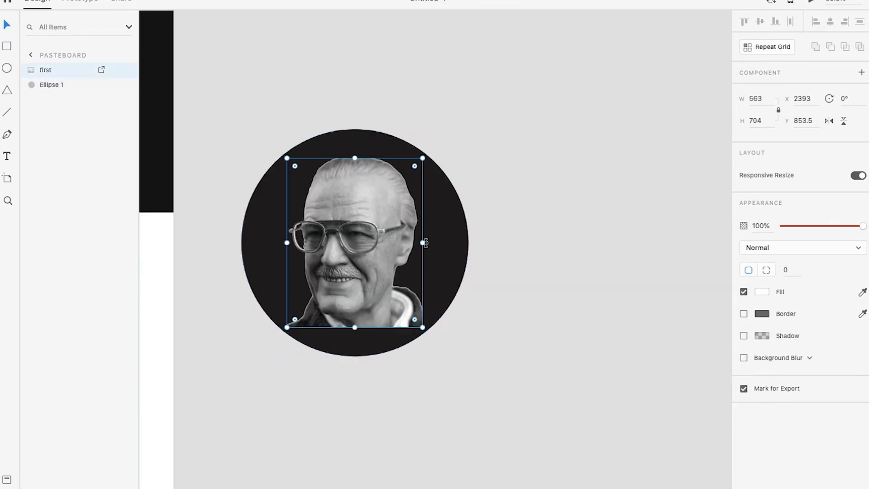
{"action": "left_click_drag", "start_coordinate": [425, 242], "coordinate": [435, 243]}
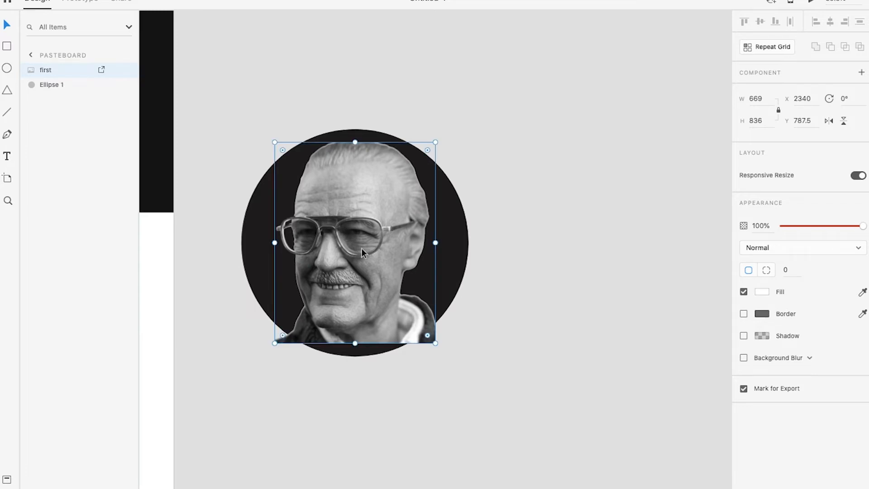
Select the portrait and the circle together and mask them with the shape
{"action": "left_click_drag", "start_coordinate": [543, 139], "coordinate": [411, 282]}
{"action": "left_click", "coordinate": [536, 276]}
{"action": "scroll", "coordinate": [432, 255], "scroll_direction": "down", "scroll_amount": 1}
{"action": "left_click_drag", "start_coordinate": [501, 155], "coordinate": [378, 245]}
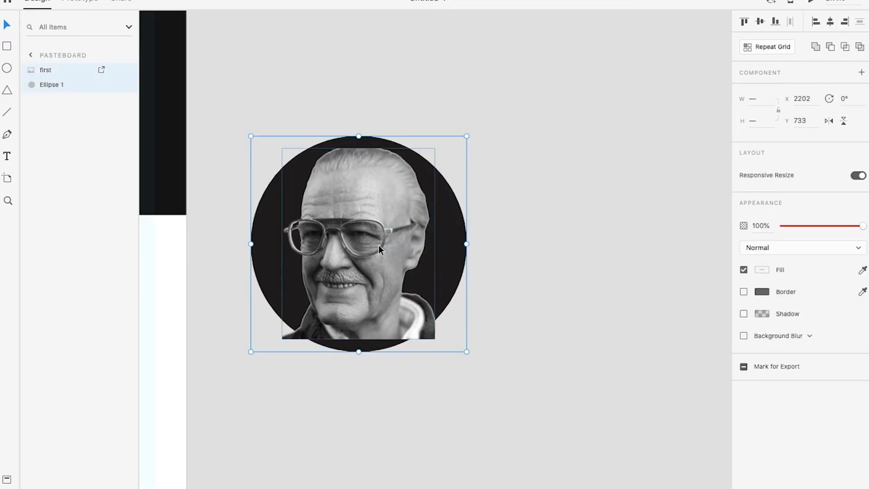
{"action": "right_click", "coordinate": [374, 220]}
{"action": "left_click", "coordinate": [437, 326]}
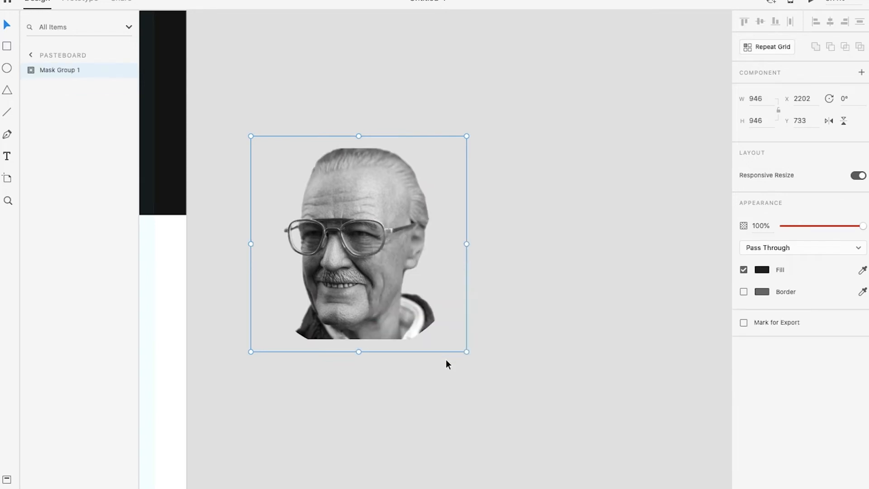
{"action": "left_click", "coordinate": [447, 362]}
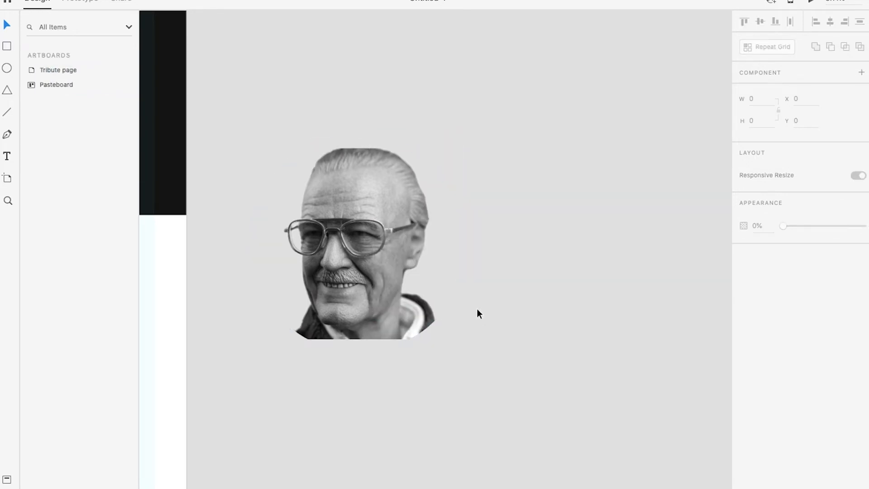
Undo the shape mask and place a copy of the dark circle beside the original
{"action": "key", "text": "ctrl+z"}
{"action": "left_click", "coordinate": [449, 318]}
{"action": "left_click", "coordinate": [454, 243]}
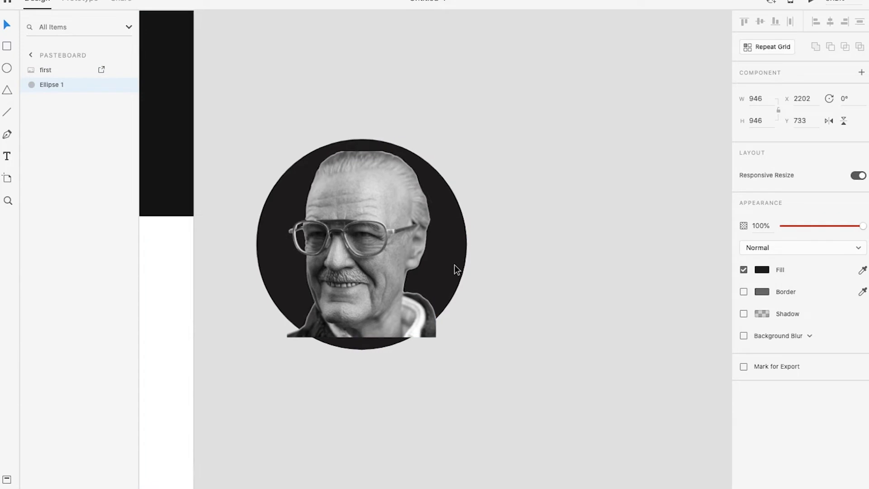
{"action": "scroll", "coordinate": [453, 264], "scroll_direction": "down", "scroll_amount": 2}
{"action": "scroll", "coordinate": [448, 264], "scroll_direction": "right", "scroll_amount": 5}
{"action": "left_click_drag", "start_coordinate": [342, 251], "coordinate": [538, 246], "text": "alt"}
{"action": "left_click", "coordinate": [298, 197]}
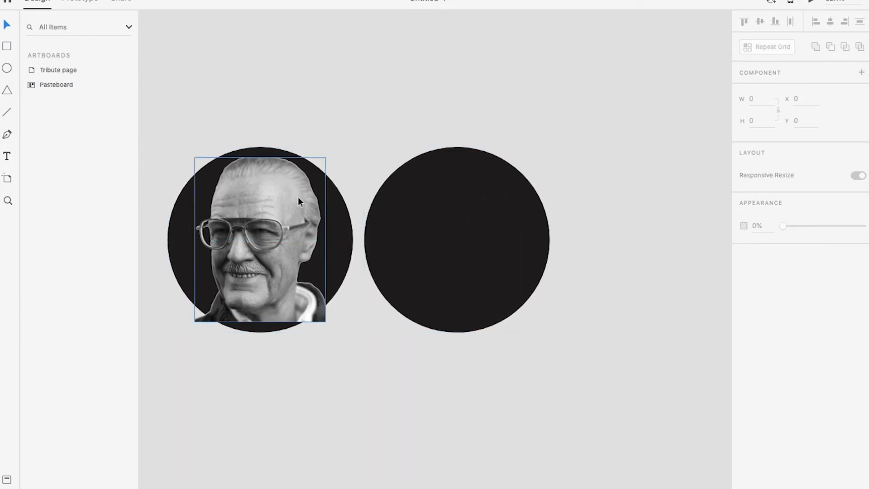
Mask the portrait with the original circle and place the masked portrait over the duplicate dark circle
{"action": "left_click", "coordinate": [283, 284], "text": "shift"}
{"action": "right_click", "coordinate": [269, 199]}
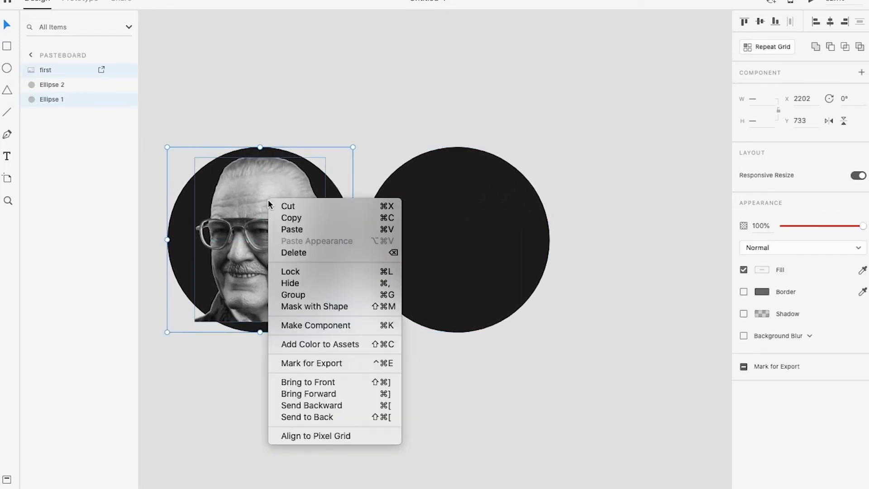
{"action": "left_click", "coordinate": [324, 306]}
{"action": "left_click_drag", "start_coordinate": [252, 247], "coordinate": [460, 246]}
{"action": "left_click", "coordinate": [502, 392]}
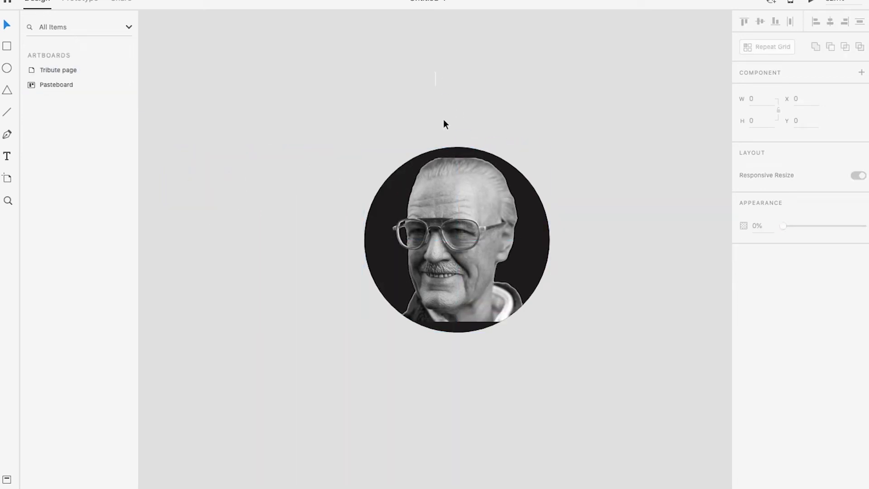
{"action": "left_click", "coordinate": [471, 290]}
{"action": "left_click", "coordinate": [567, 360]}
Examine the upper and lower edges of the masked portrait against the dark circle
{"action": "scroll", "coordinate": [492, 172], "scroll_direction": "down", "scroll_amount": 2}
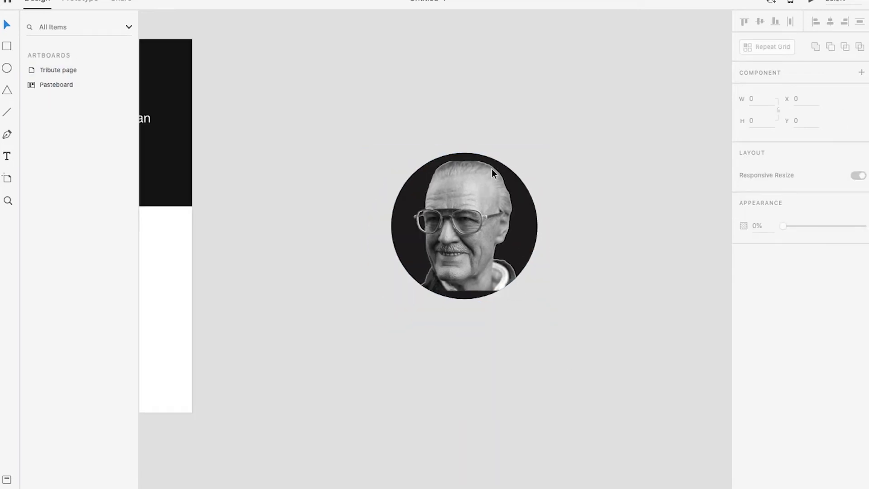
{"action": "scroll", "coordinate": [492, 171], "scroll_direction": "up", "scroll_amount": 2}
{"action": "scroll", "coordinate": [511, 162], "scroll_direction": "up", "scroll_amount": 5}
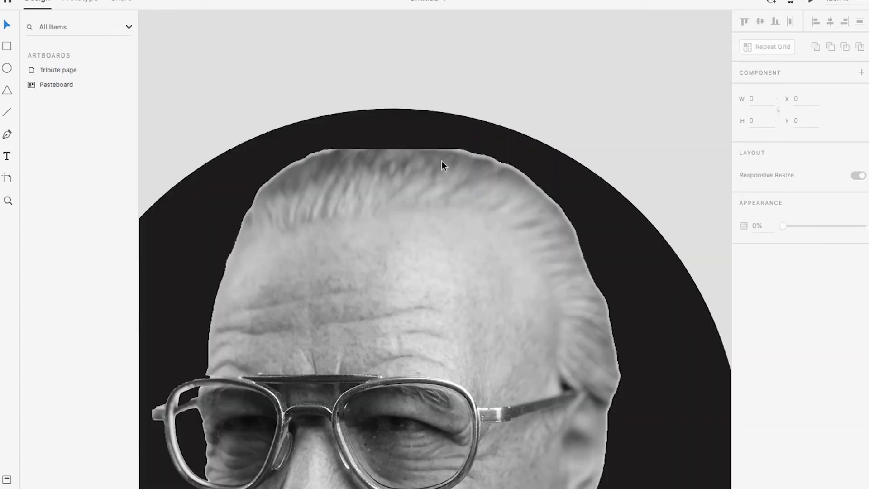
{"action": "scroll", "coordinate": [442, 161], "scroll_direction": "up", "scroll_amount": 1}
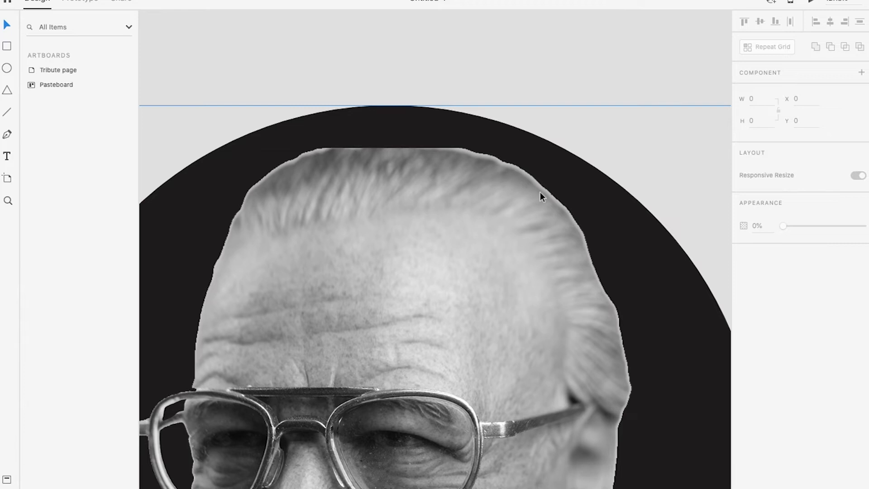
{"action": "scroll", "coordinate": [479, 308], "scroll_direction": "down", "scroll_amount": 5}
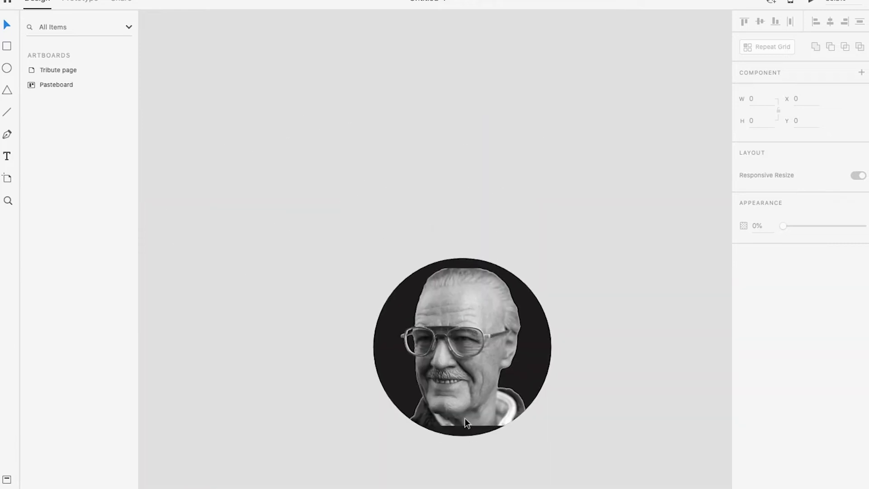
{"action": "scroll", "coordinate": [465, 387], "scroll_direction": "up", "scroll_amount": 2}
{"action": "scroll", "coordinate": [451, 289], "scroll_direction": "down", "scroll_amount": 4}
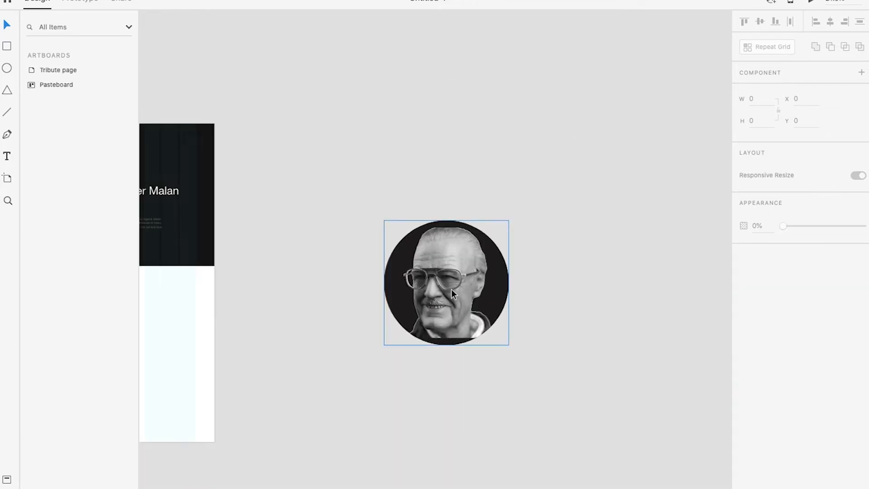
{"action": "scroll", "coordinate": [439, 293], "scroll_direction": "down", "scroll_amount": 1}
{"action": "scroll", "coordinate": [447, 294], "scroll_direction": "up", "scroll_amount": 3}
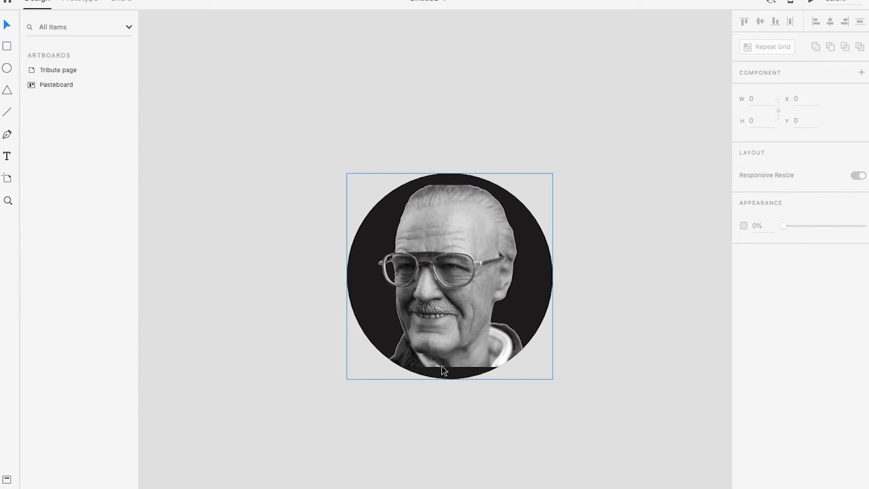
{"action": "scroll", "coordinate": [442, 336], "scroll_direction": "down", "scroll_amount": 4}
{"action": "scroll", "coordinate": [447, 382], "scroll_direction": "up", "scroll_amount": 5}
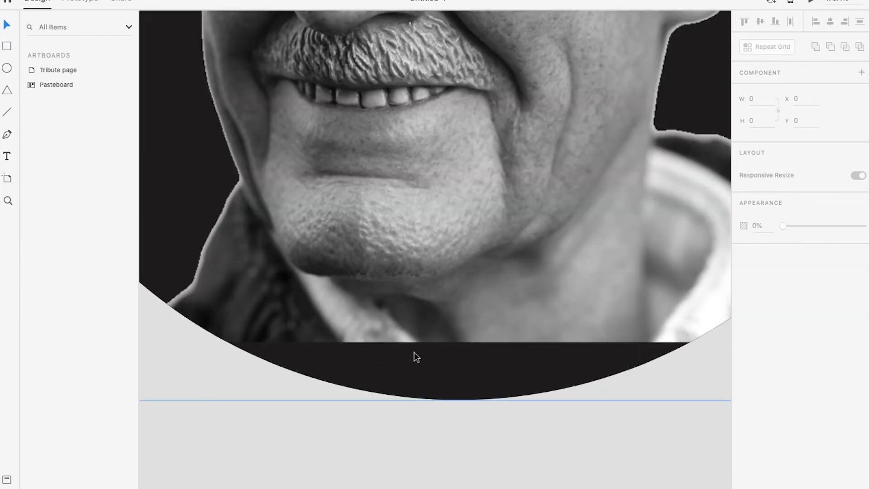
{"action": "scroll", "coordinate": [414, 352], "scroll_direction": "down", "scroll_amount": 5}
Undo the masked portrait's move and the shape mask
{"action": "key", "text": "super+z"}
{"action": "key", "text": "super+z"}
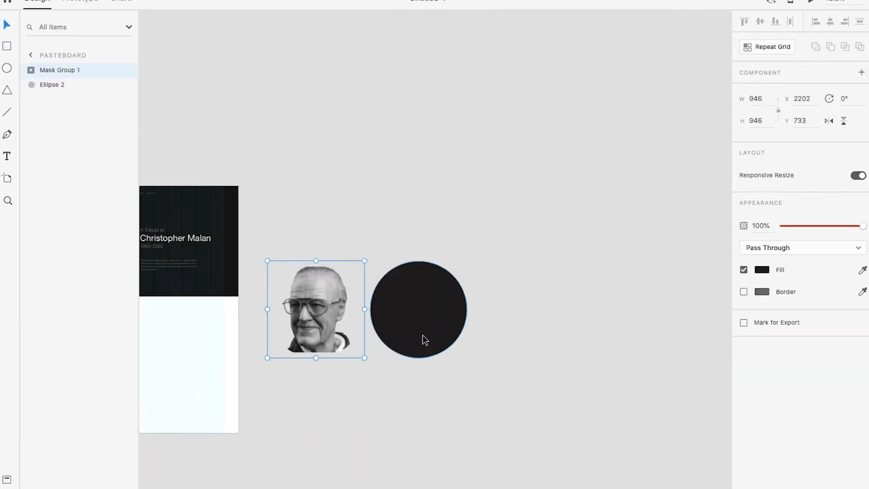
{"action": "scroll", "coordinate": [295, 333], "scroll_direction": "down", "scroll_amount": 1}
{"action": "key", "text": "super+z"}
{"action": "scroll", "coordinate": [311, 359], "scroll_direction": "down", "scroll_amount": 2}
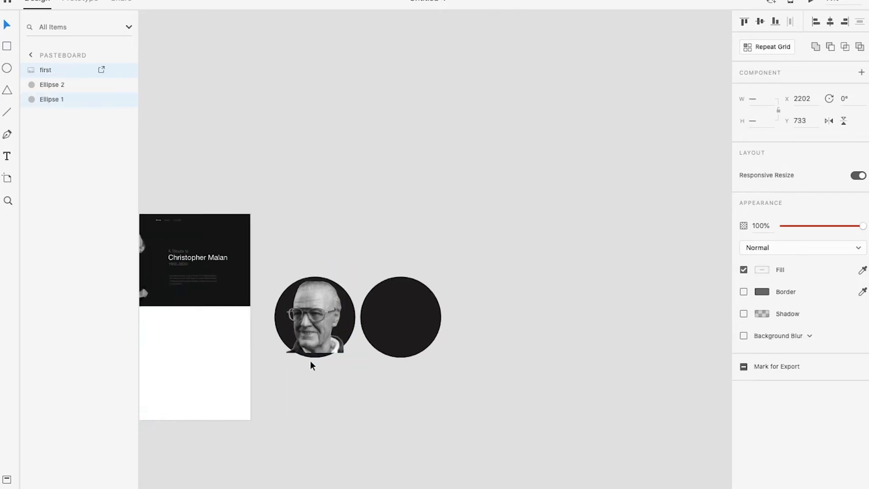
{"action": "scroll", "coordinate": [311, 360], "scroll_direction": "up", "scroll_amount": 3}
{"action": "left_click", "coordinate": [311, 281]}
{"action": "right_click", "coordinate": [310, 263]}
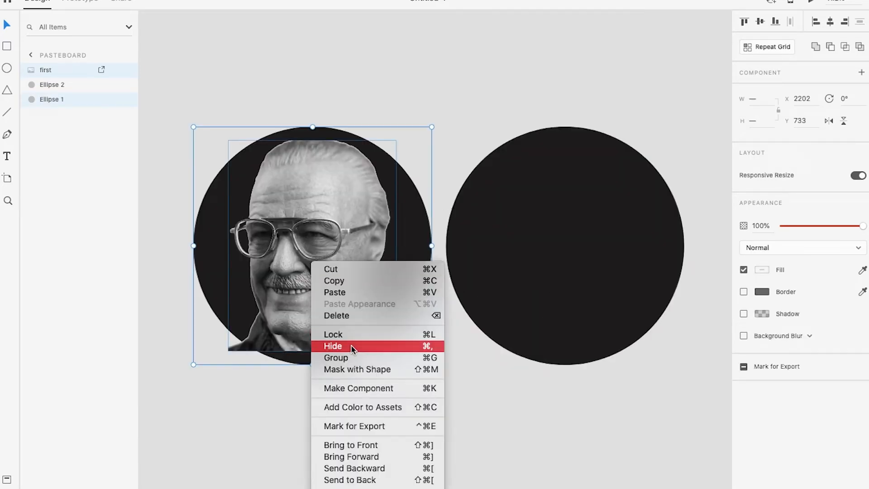
{"action": "left_click", "coordinate": [280, 386]}
{"action": "key", "text": "super+z"}
{"action": "left_click", "coordinate": [279, 391]}
{"action": "key", "text": "super+shift+z"}
Enlarge the unmasked portrait proportionally to 717 by 898 pixels and align its lower edge with the bottom of the circle behind it
{"action": "left_click", "coordinate": [326, 279]}
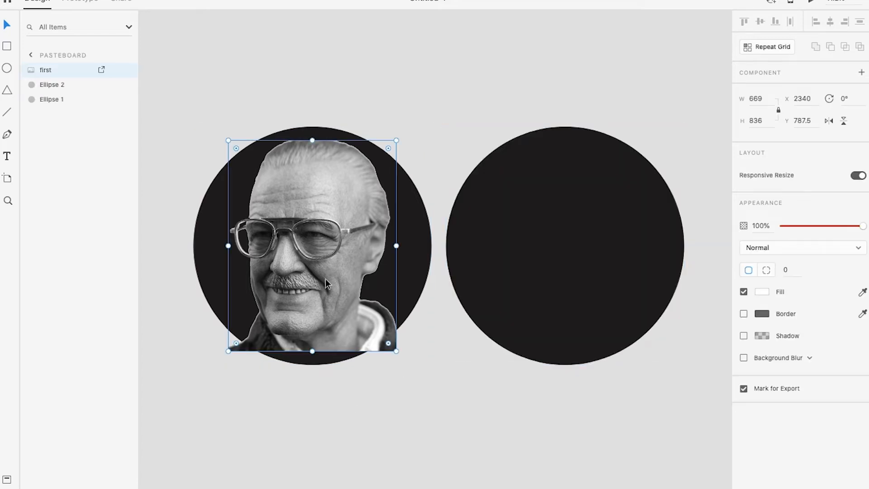
{"action": "left_click_drag", "start_coordinate": [332, 263], "coordinate": [359, 288]}
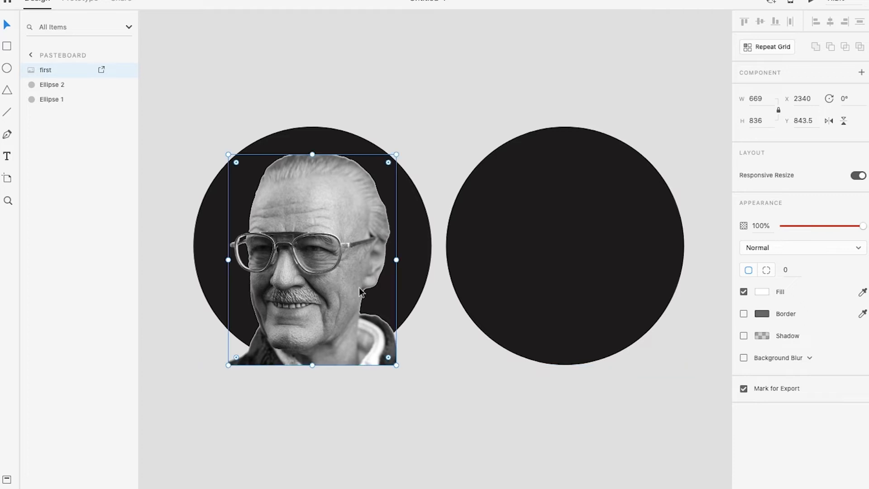
{"action": "left_click_drag", "start_coordinate": [397, 260], "coordinate": [409, 260]}
{"action": "left_click_drag", "start_coordinate": [346, 262], "coordinate": [346, 254]}
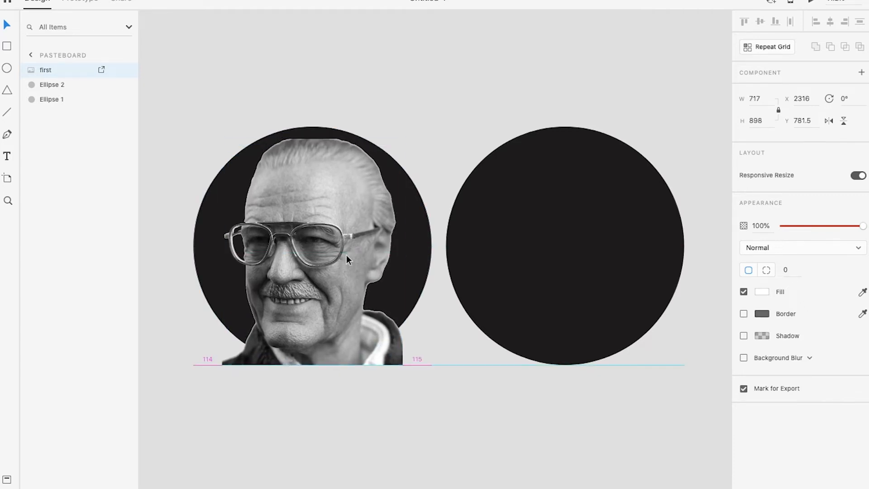
Mask the enlarged portrait with the original circle and place it exactly over the duplicate dark circle
{"action": "left_click_drag", "start_coordinate": [340, 80], "coordinate": [320, 169]}
{"action": "right_click", "coordinate": [320, 169]}
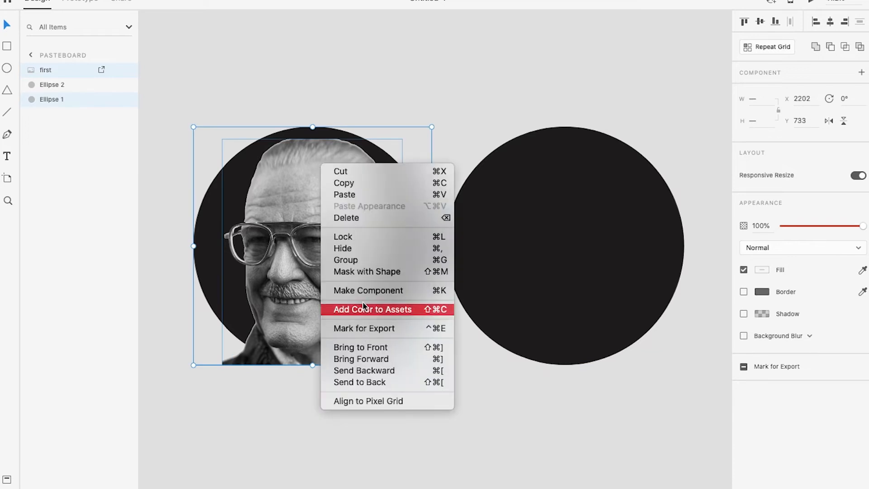
{"action": "left_click", "coordinate": [358, 271]}
{"action": "left_click_drag", "start_coordinate": [314, 307], "coordinate": [564, 287]}
{"action": "left_click", "coordinate": [452, 469]}
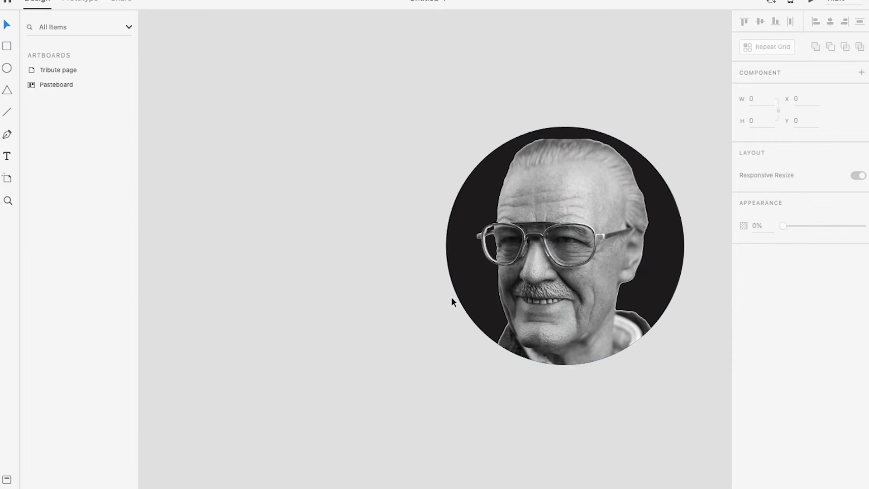
Group the masked portrait with the dark circle behind it
{"action": "scroll", "coordinate": [452, 298], "scroll_direction": "down", "scroll_amount": 3}
{"action": "left_click_drag", "start_coordinate": [475, 122], "coordinate": [564, 330]}
{"action": "key", "text": "ctrl+g"}
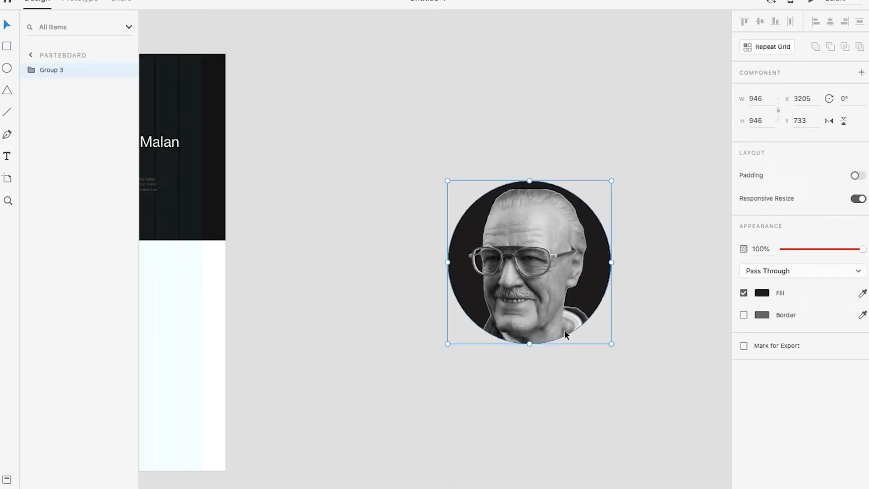
{"action": "left_click", "coordinate": [521, 368]}
Move the circular portrait group onto the artboard's white section at X 893, Y 1252
{"action": "scroll", "coordinate": [509, 273], "scroll_direction": "down", "scroll_amount": 1}
{"action": "left_click_drag", "start_coordinate": [525, 250], "coordinate": [512, 230]}
{"action": "scroll", "coordinate": [462, 323], "scroll_direction": "left", "scroll_amount": 5}
{"action": "left_click_drag", "start_coordinate": [606, 229], "coordinate": [381, 314]}
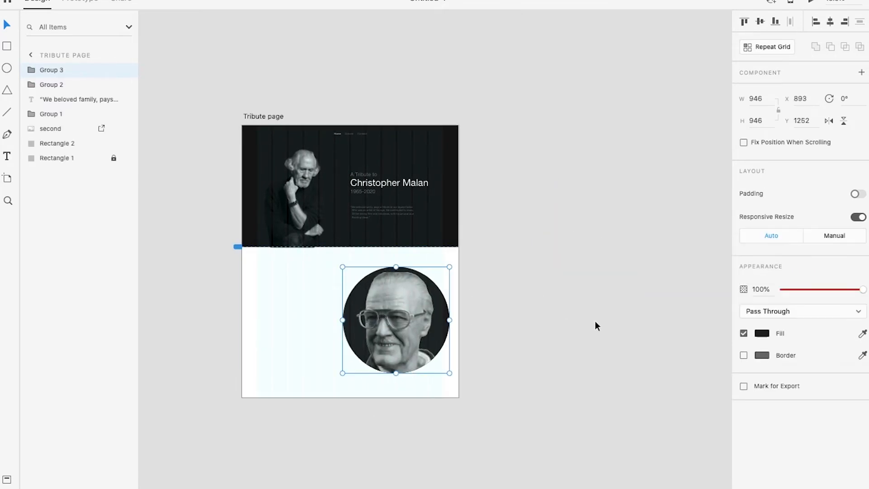
{"action": "scroll", "coordinate": [380, 304], "scroll_direction": "up", "scroll_amount": 5}
{"action": "scroll", "coordinate": [406, 308], "scroll_direction": "down", "scroll_amount": 1}
{"action": "left_click_drag", "start_coordinate": [357, 308], "coordinate": [506, 295]}
{"action": "left_click_drag", "start_coordinate": [562, 293], "coordinate": [496, 253]}
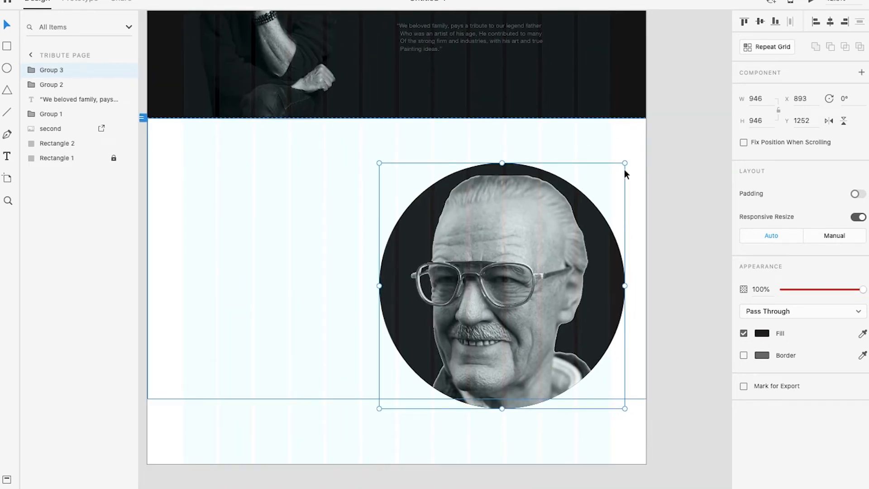
Check the white section with the circular portrait in the full-screen preview
{"action": "key", "text": "ctrl+Right"}
{"action": "scroll", "coordinate": [593, 327], "scroll_direction": "up", "scroll_amount": 1}
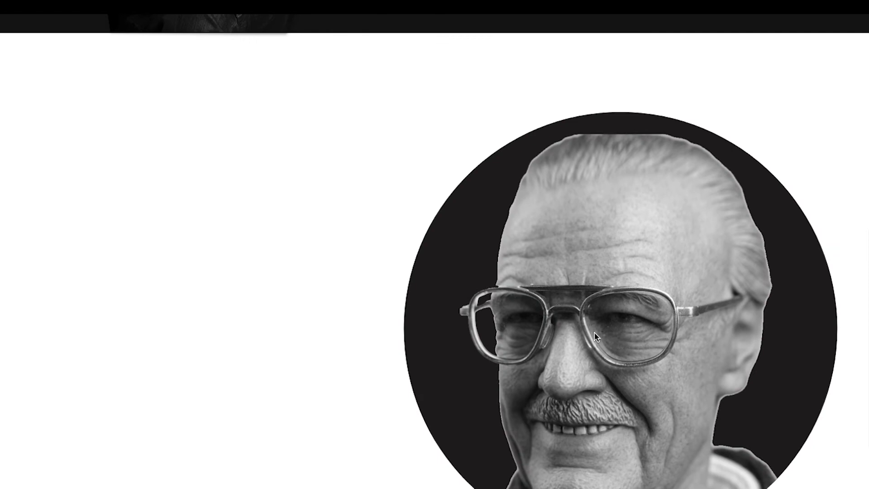
{"action": "scroll", "coordinate": [594, 327], "scroll_direction": "down", "scroll_amount": 1}
{"action": "scroll", "coordinate": [594, 330], "scroll_direction": "down", "scroll_amount": 1}
{"action": "scroll", "coordinate": [593, 330], "scroll_direction": "up", "scroll_amount": 3}
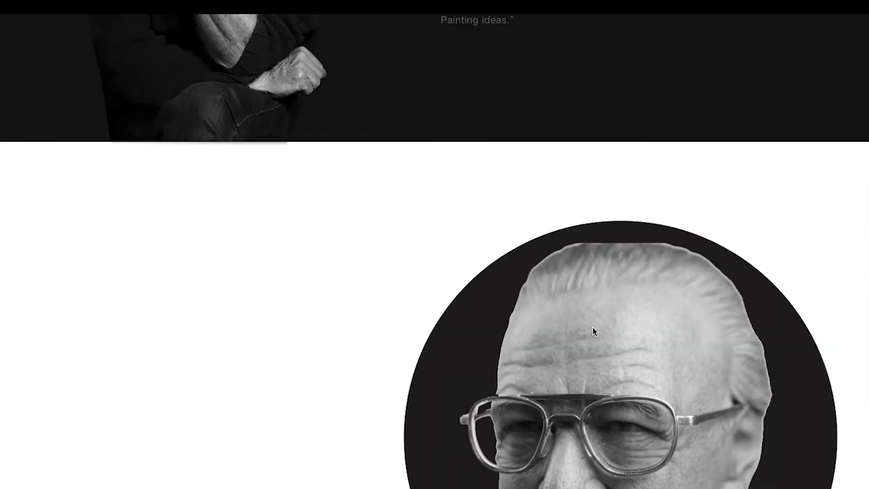
{"action": "scroll", "coordinate": [593, 330], "scroll_direction": "down", "scroll_amount": 3}
{"action": "key", "text": "ctrl+Left"}
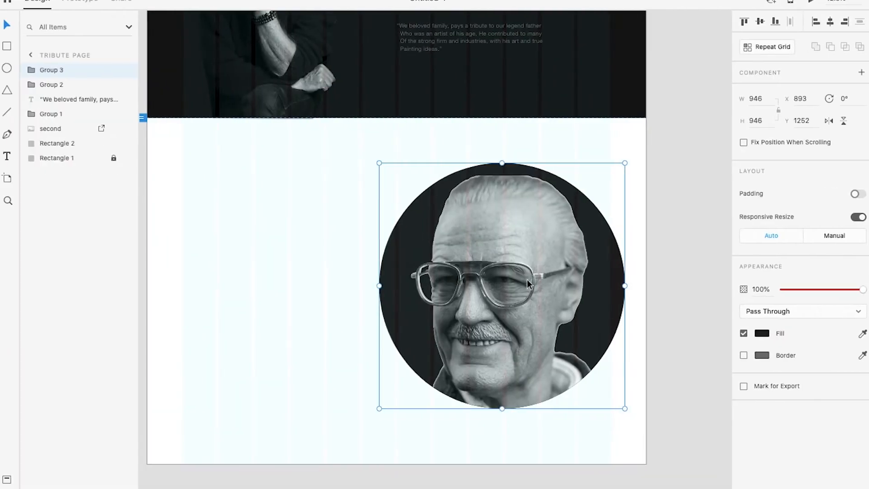
Shrink the circular portrait group from its centre to 584 by 584 pixels and position it at X 1135, Y 1434
{"action": "left_click_drag", "start_coordinate": [625, 164], "coordinate": [578, 210]}
{"action": "left_click_drag", "start_coordinate": [499, 278], "coordinate": [514, 278]}
{"action": "scroll", "coordinate": [385, 272], "scroll_direction": "down", "scroll_amount": 1}
{"action": "left_click_drag", "start_coordinate": [300, 148], "coordinate": [322, 183]}
{"action": "scroll", "coordinate": [323, 218], "scroll_direction": "down", "scroll_amount": 4}
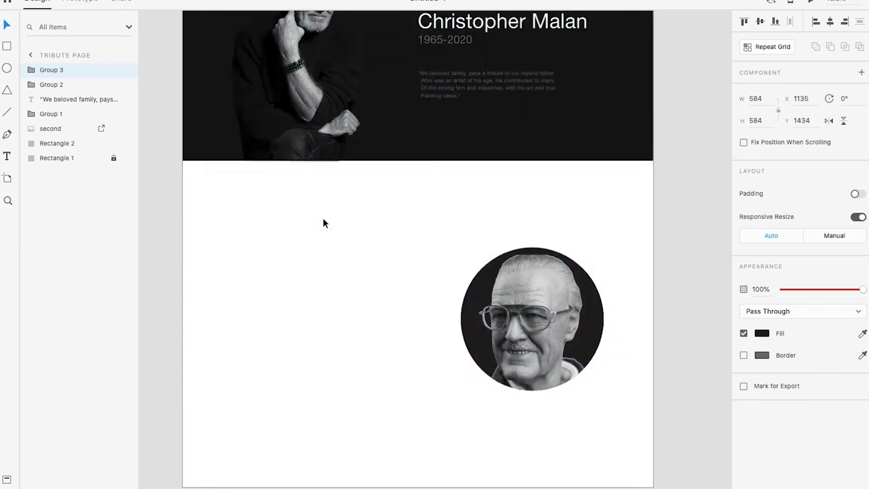
{"action": "left_click_drag", "start_coordinate": [293, 112], "coordinate": [331, 151]}
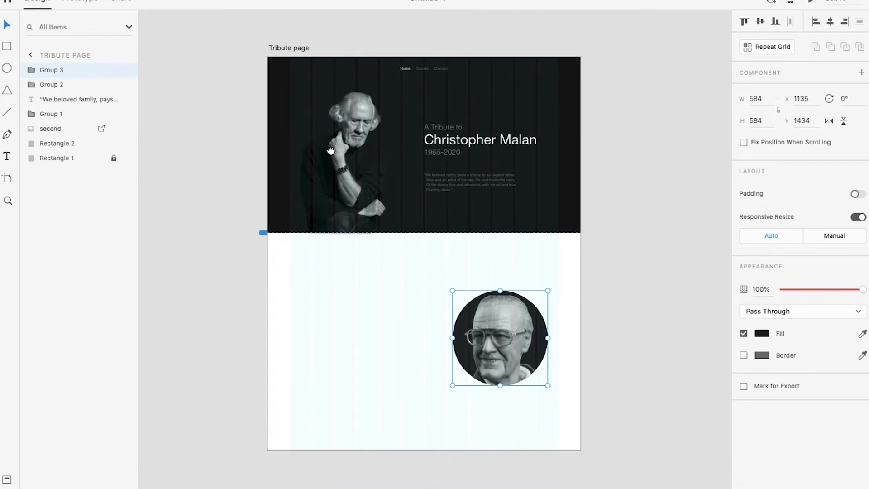
Shorten the Tribute page artboard to a height of 2168 pixels and check its white section in the preview
{"action": "left_click", "coordinate": [308, 48]}
{"action": "left_click_drag", "start_coordinate": [425, 450], "coordinate": [428, 409]}
{"action": "left_click", "coordinate": [566, 409]}
{"action": "left_click", "coordinate": [304, 56]}
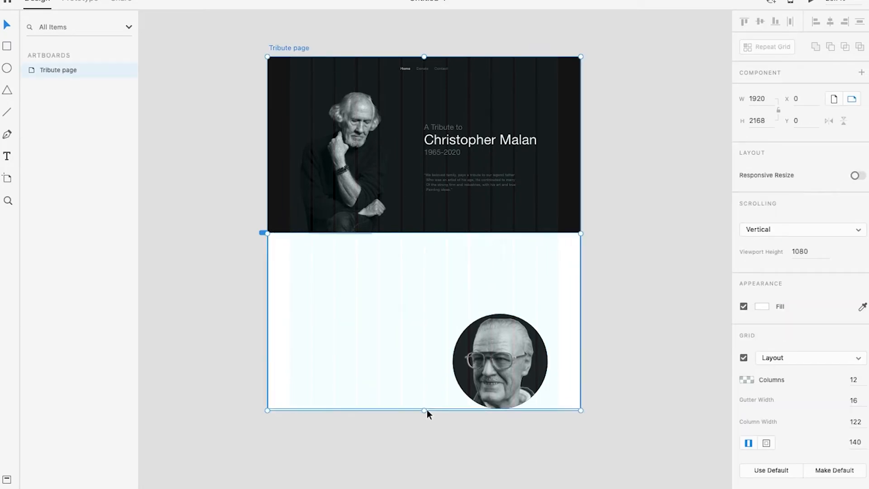
{"action": "left_click", "coordinate": [436, 344]}
{"action": "left_click", "coordinate": [623, 362]}
{"action": "key", "text": "ctrl+Right"}
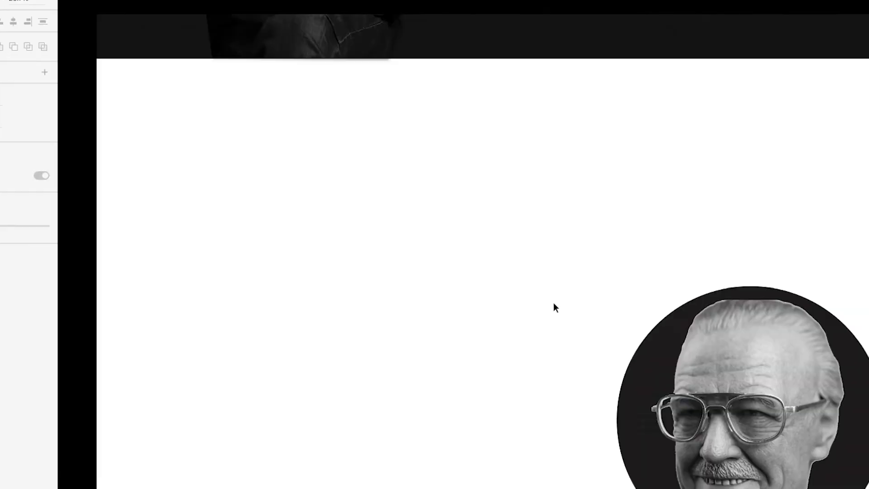
{"action": "scroll", "coordinate": [561, 290], "scroll_direction": "down", "scroll_amount": 2}
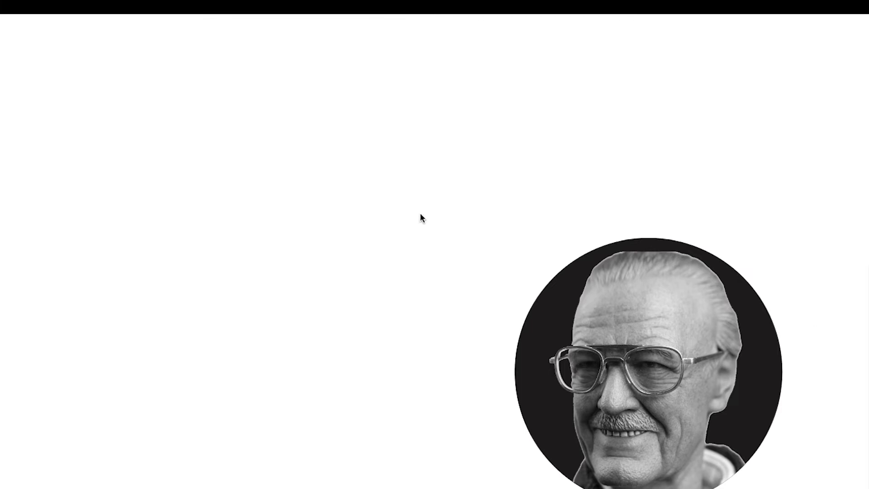
{"action": "key", "text": "ctrl+Left"}
Move the circular portrait group up within the white section to X 1074, Y 1328
{"action": "scroll", "coordinate": [521, 339], "scroll_direction": "down", "scroll_amount": 2}
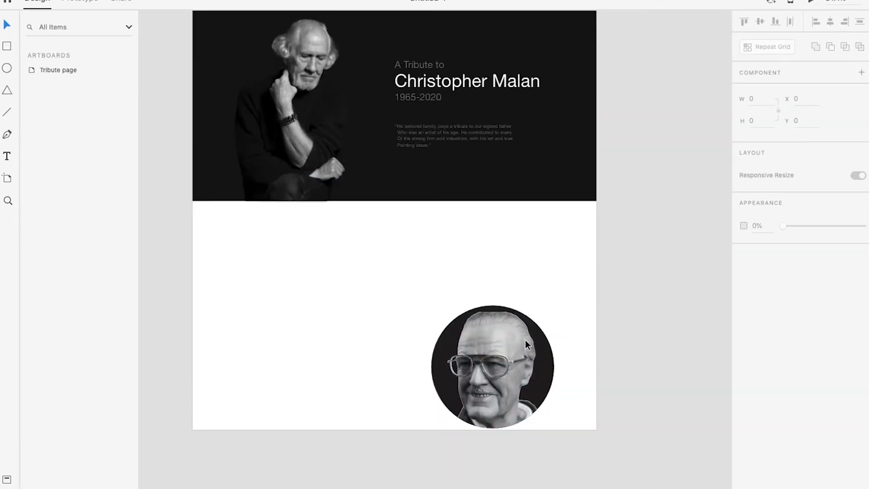
{"action": "left_click_drag", "start_coordinate": [503, 373], "coordinate": [490, 318]}
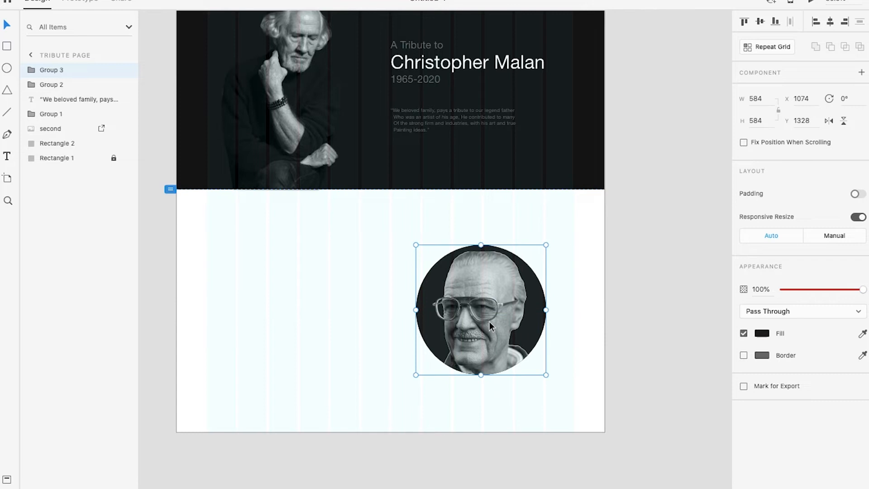
{"action": "scroll", "coordinate": [264, 326], "scroll_direction": "up", "scroll_amount": 4}
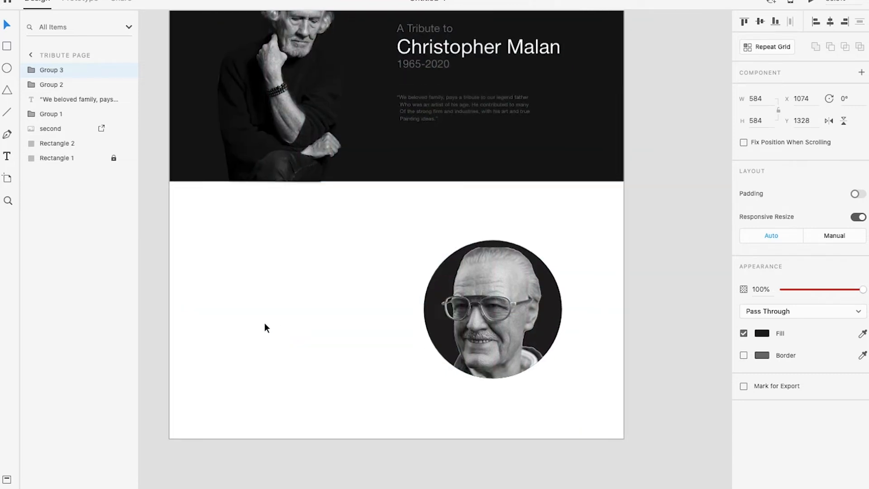
Copy the long tribute paragraphs from the open text document and return to the Adobe XD design
{"action": "scroll", "coordinate": [431, 271], "scroll_direction": "down", "scroll_amount": 3}
{"action": "scroll", "coordinate": [407, 265], "scroll_direction": "left", "scroll_amount": 1}
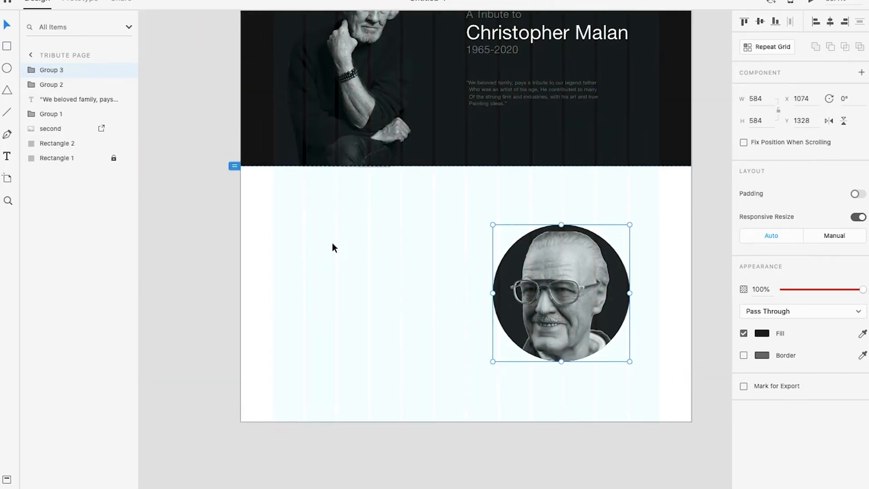
{"action": "key", "text": "ctrl+Left"}
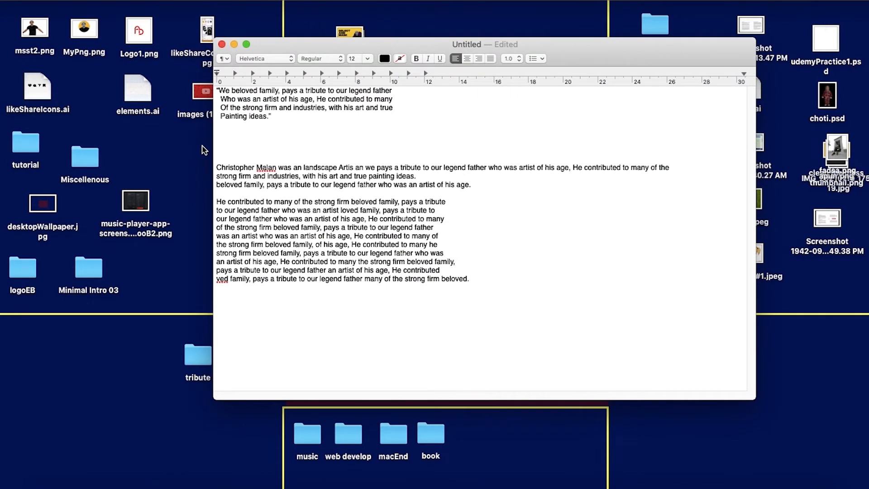
{"action": "left_click_drag", "start_coordinate": [216, 167], "coordinate": [195, 167]}
{"action": "left_click", "coordinate": [479, 287]}
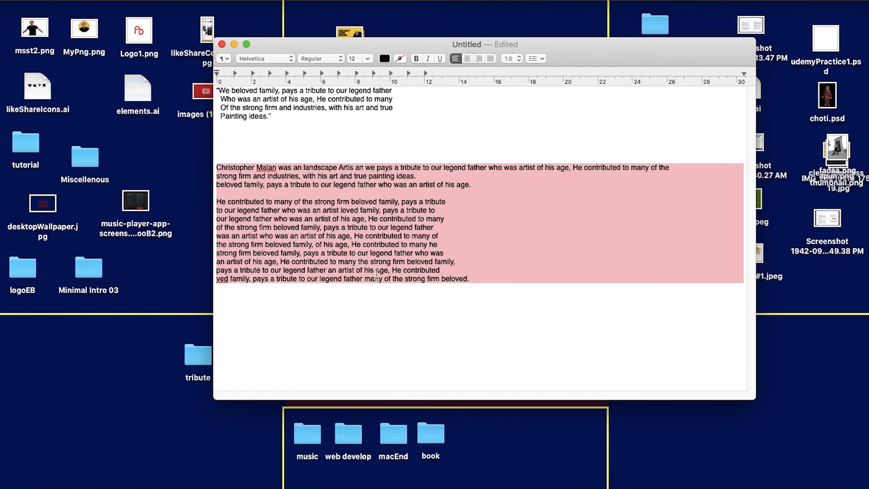
{"action": "left_click", "coordinate": [526, 338]}
{"action": "key", "text": "ctrl+Right"}
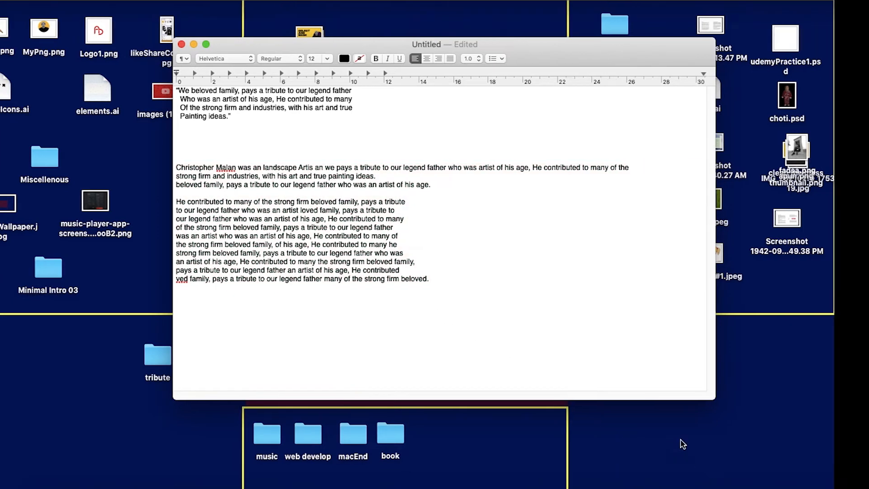
Paste the copied tribute paragraphs as text in the white section at X 188, Y 1328 and set their fill to dark grey
{"action": "key", "text": "t"}
{"action": "left_click", "coordinate": [302, 254]}
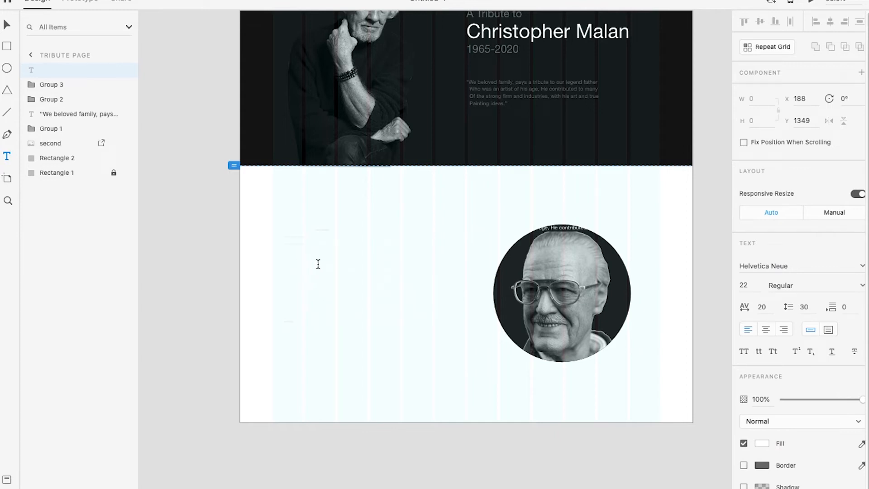
{"action": "left_click", "coordinate": [7, 27]}
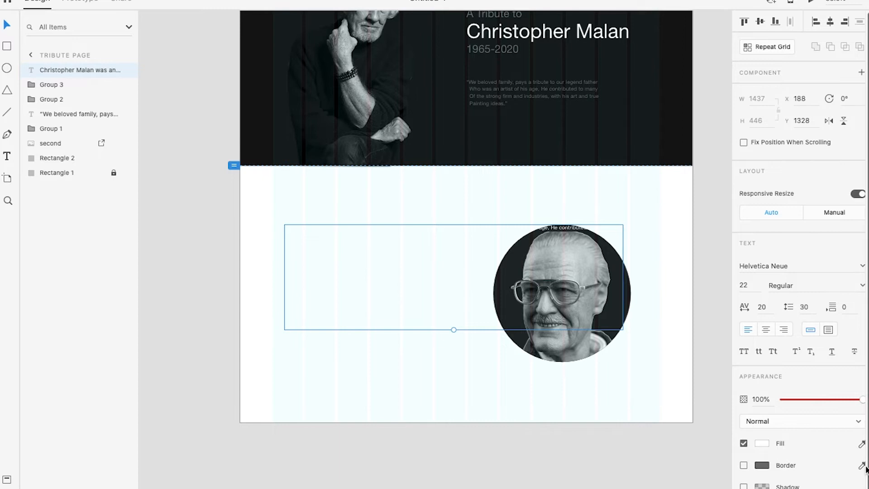
{"action": "left_click", "coordinate": [760, 442]}
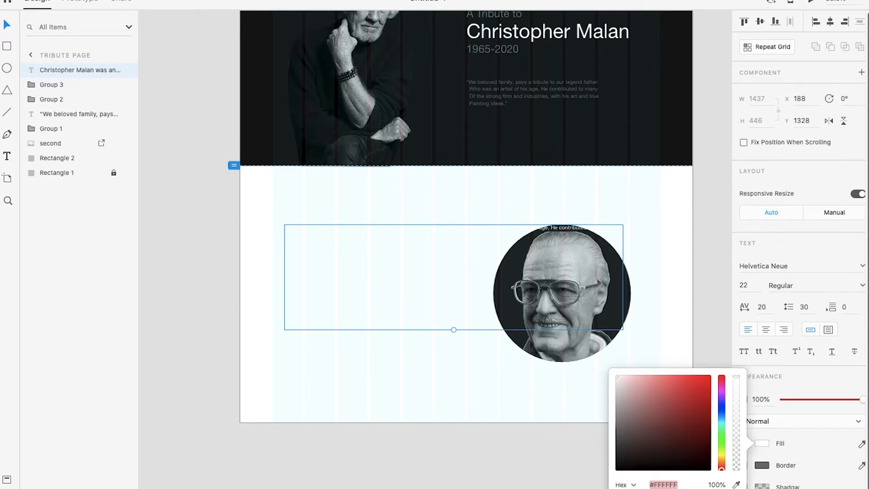
{"action": "left_click", "coordinate": [657, 488]}
{"action": "scroll", "coordinate": [433, 237], "scroll_direction": "up", "scroll_amount": 3}
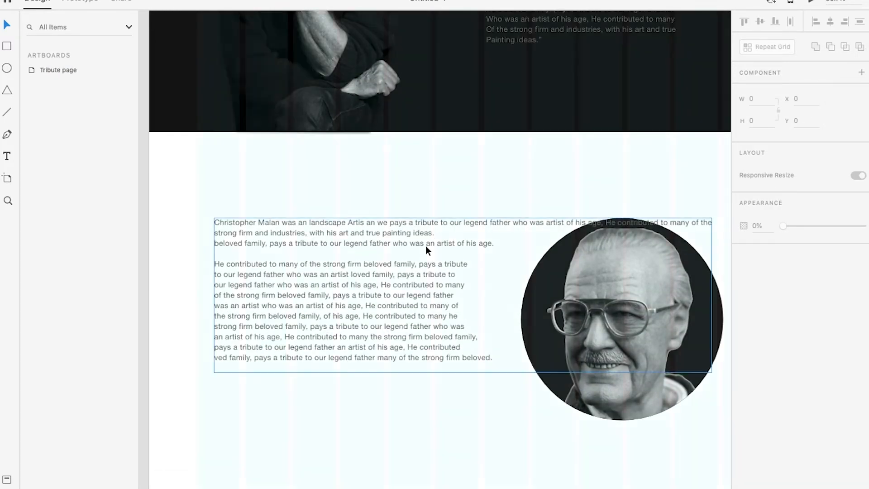
Move the tribute text to X 140, Y 1276 and check it in the full-screen preview
{"action": "left_click_drag", "start_coordinate": [399, 286], "coordinate": [381, 268]}
{"action": "key", "text": "ctrl+Right"}
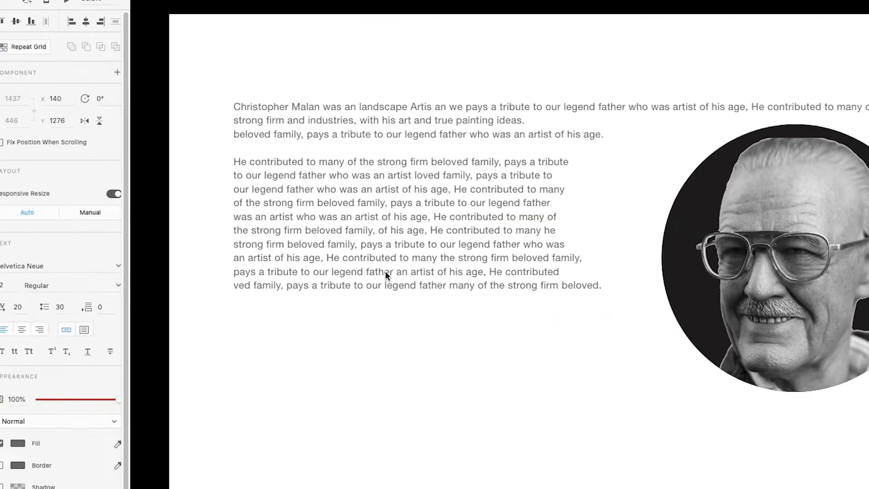
{"action": "scroll", "coordinate": [406, 228], "scroll_direction": "up", "scroll_amount": 3}
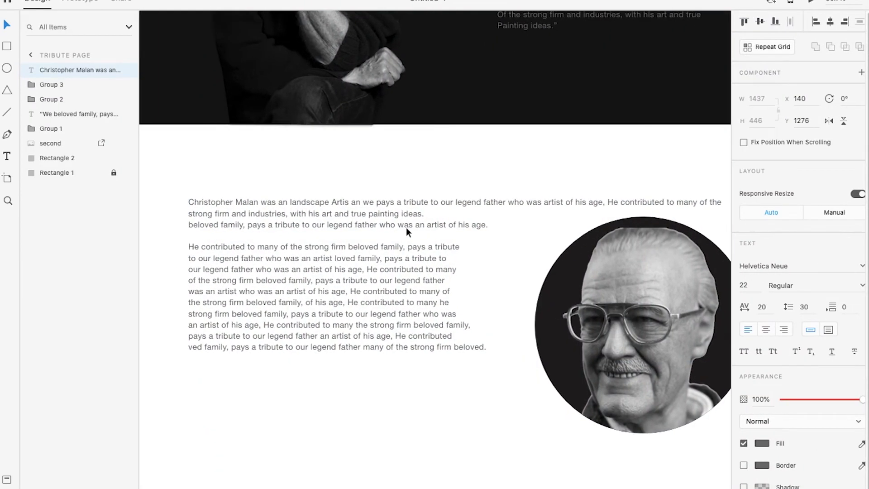
Break the first line of the tribute text after "pays a tribute" so it no longer runs over the portrait
{"action": "double_click", "coordinate": [428, 198]}
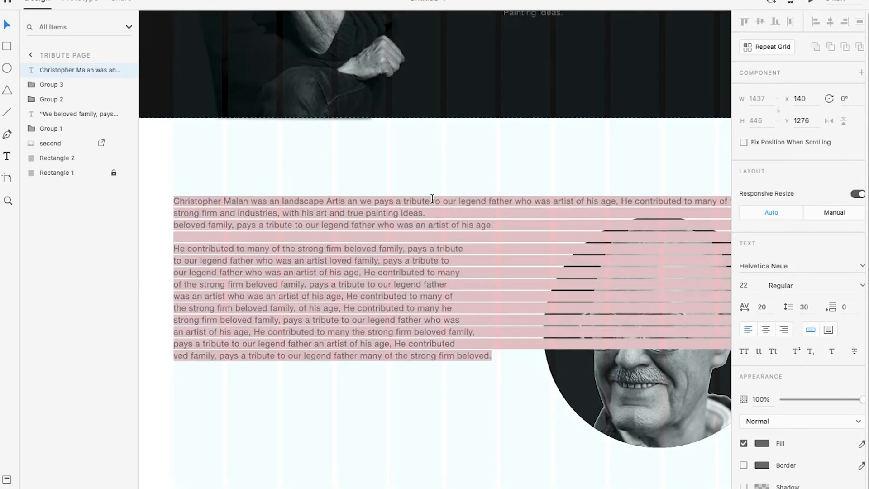
{"action": "left_click", "coordinate": [432, 199]}
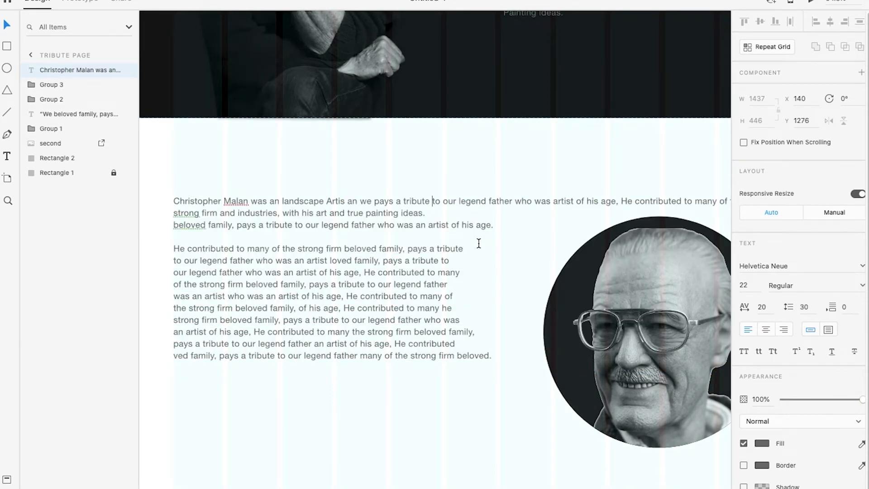
{"action": "key", "text": "Return"}
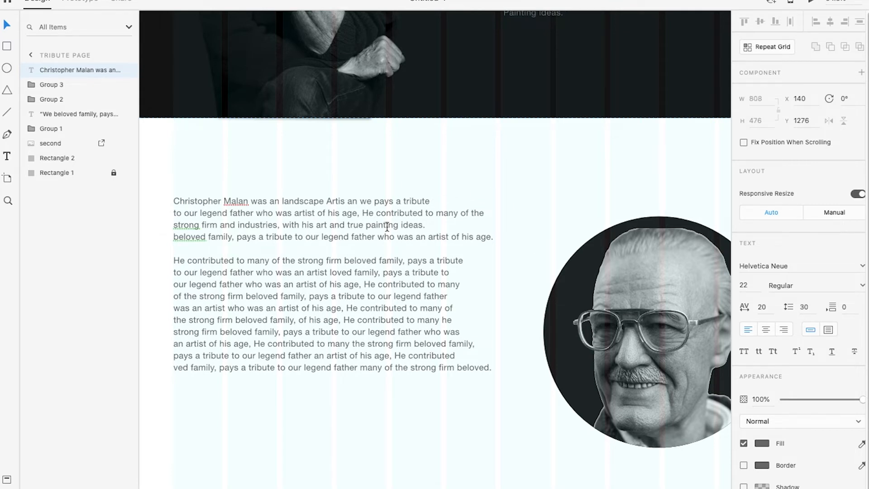
{"action": "key", "text": "Escape"}
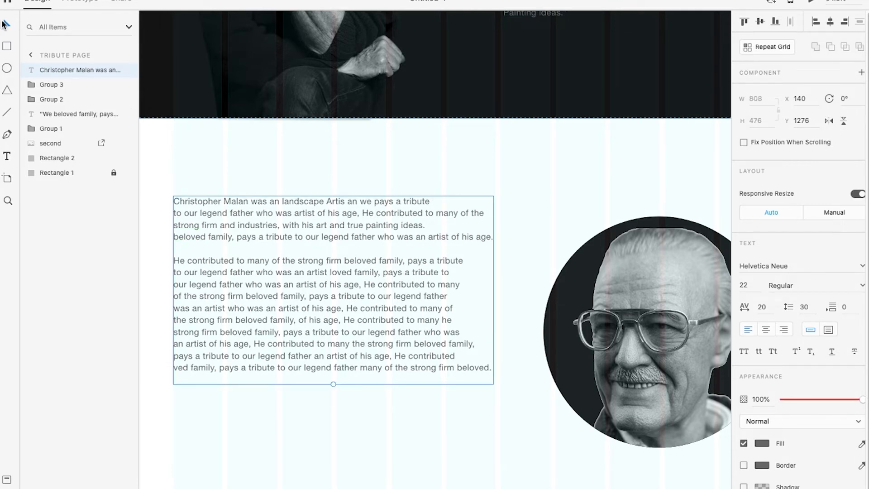
Move the tribute text down beside the portrait to X 140, Y 1382 and check it in the preview
{"action": "scroll", "coordinate": [355, 240], "scroll_direction": "down", "scroll_amount": 3}
{"action": "left_click", "coordinate": [359, 234]}
{"action": "left_click_drag", "start_coordinate": [366, 297], "coordinate": [368, 328]}
{"action": "key", "text": "Escape"}
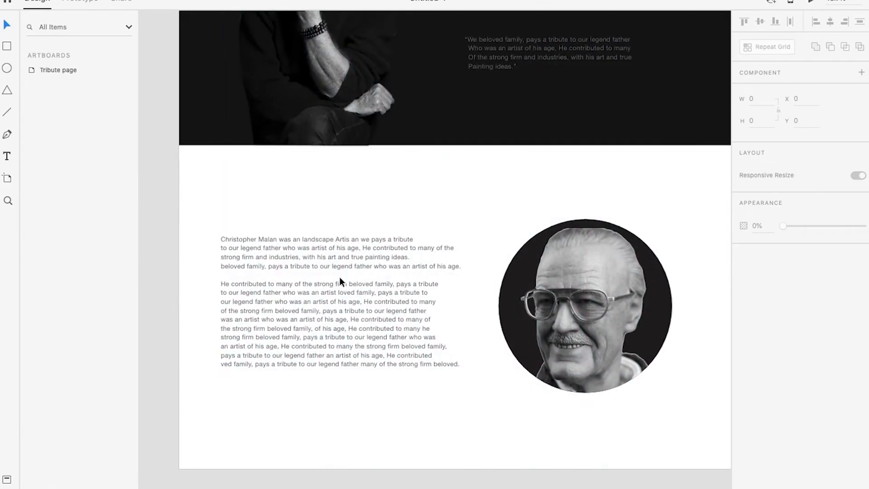
{"action": "scroll", "coordinate": [340, 276], "scroll_direction": "up", "scroll_amount": 1}
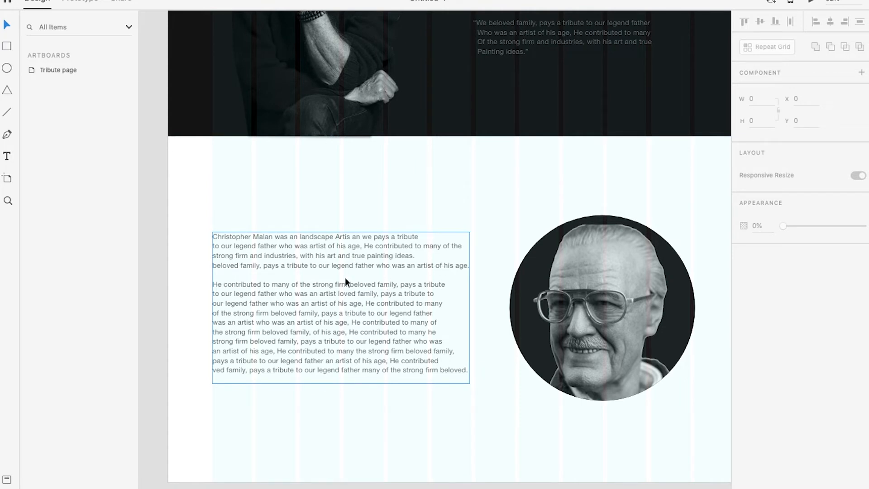
{"action": "scroll", "coordinate": [360, 246], "scroll_direction": "up", "scroll_amount": 3}
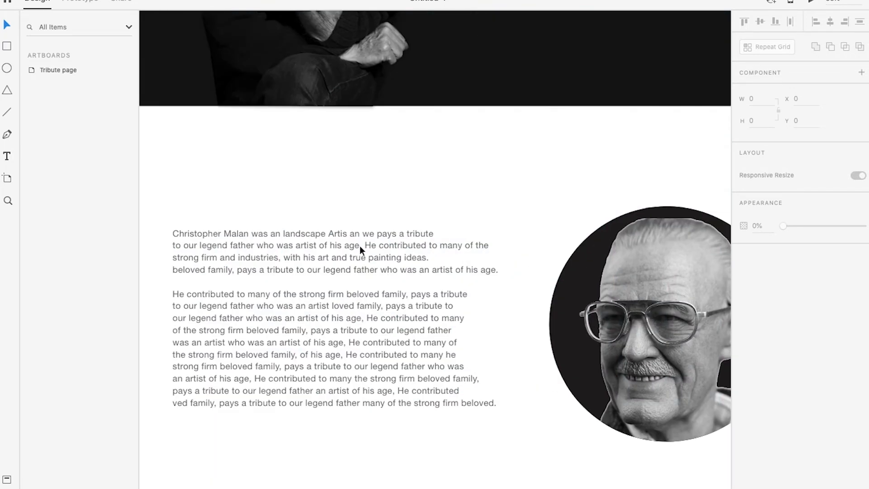
Try rewrapping the first paragraph with line breaks before "who was artist" and "industries", joining the lines in between
{"action": "left_click_drag", "start_coordinate": [382, 260], "coordinate": [424, 232]}
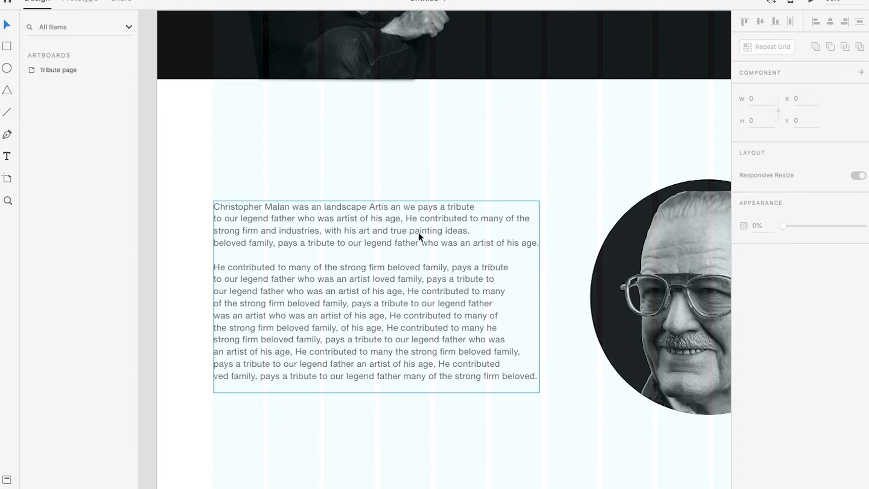
{"action": "double_click", "coordinate": [237, 213]}
{"action": "left_click", "coordinate": [215, 219]}
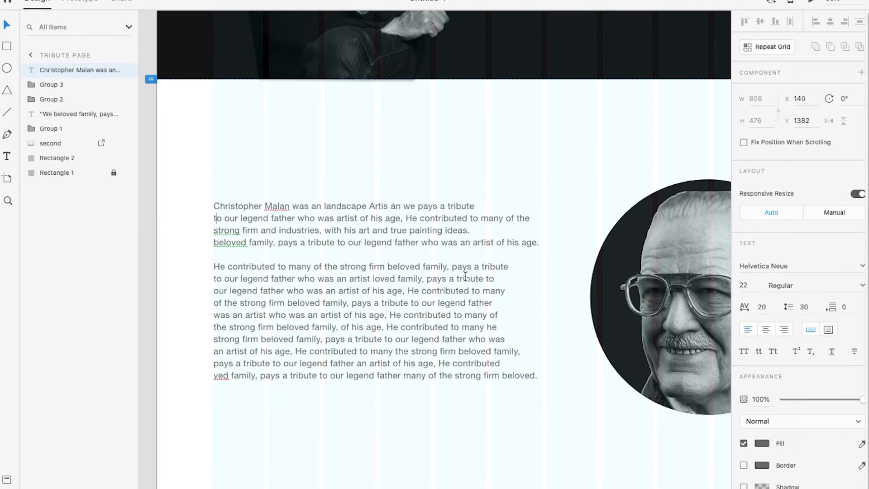
{"action": "key", "text": "BackSpace"}
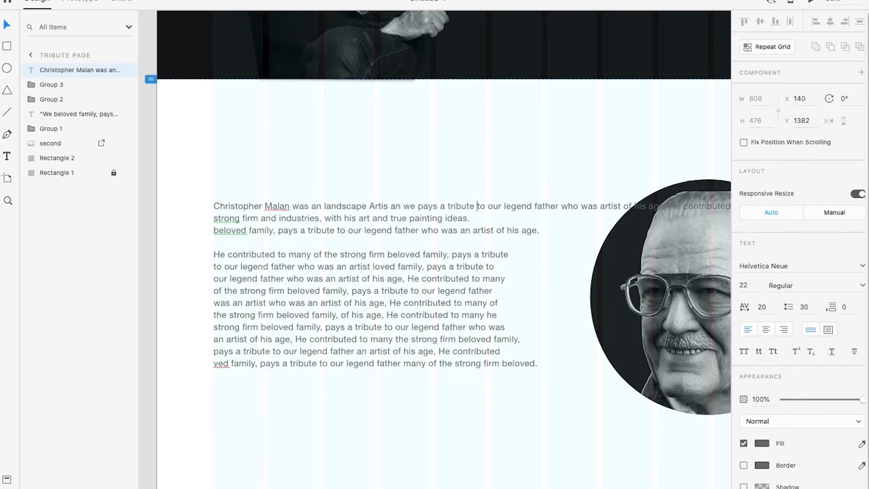
{"action": "left_click", "coordinate": [562, 206]}
{"action": "key", "text": "Return"}
{"action": "key", "text": "Down"}
{"action": "key", "text": "BackSpace"}
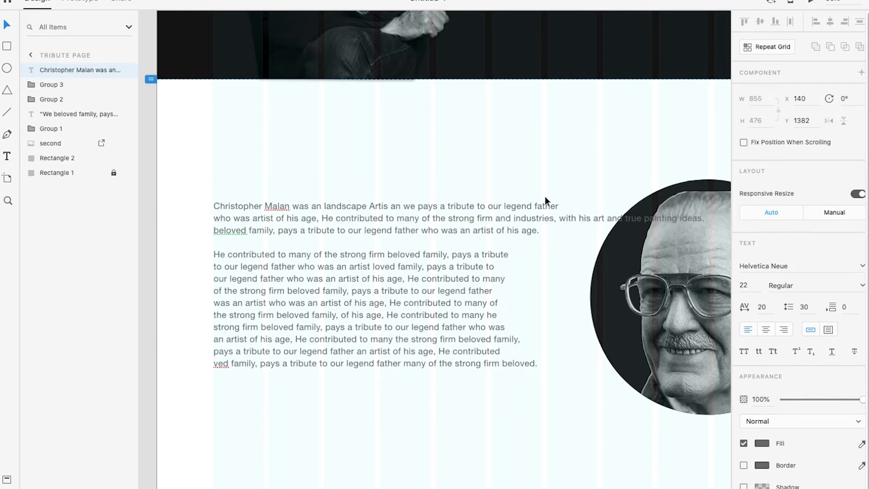
{"action": "left_click", "coordinate": [515, 218]}
{"action": "key", "text": "Return"}
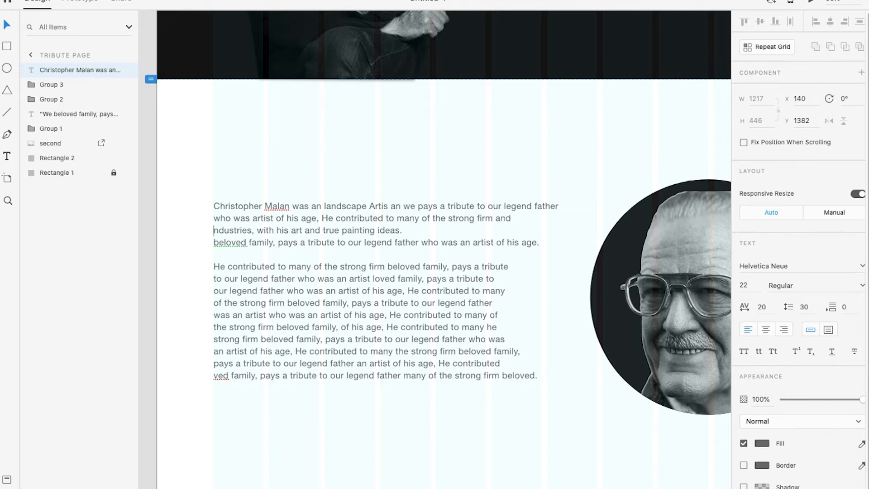
{"action": "type", "text": "i"}
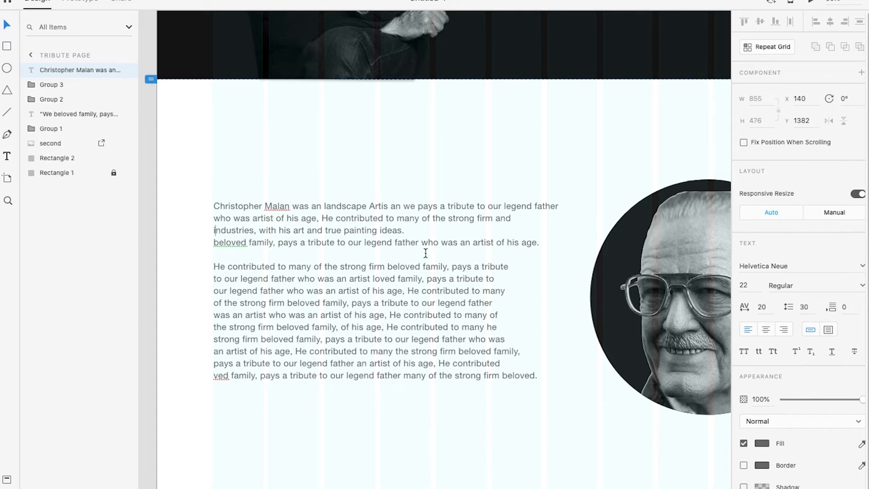
Try shorter line breaks in the second paragraph, check them in the preview and undo the rewrapping of both paragraphs
{"action": "left_click", "coordinate": [483, 290]}
{"action": "key", "text": "Return"}
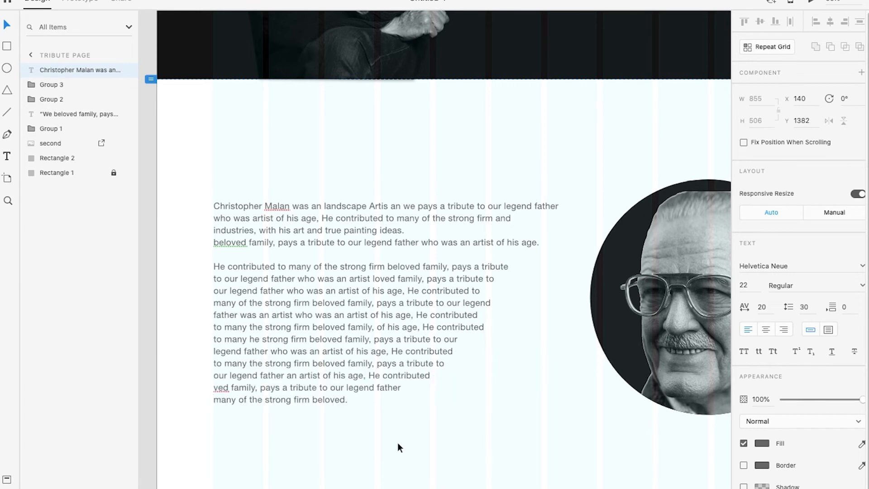
{"action": "left_click", "coordinate": [10, 27]}
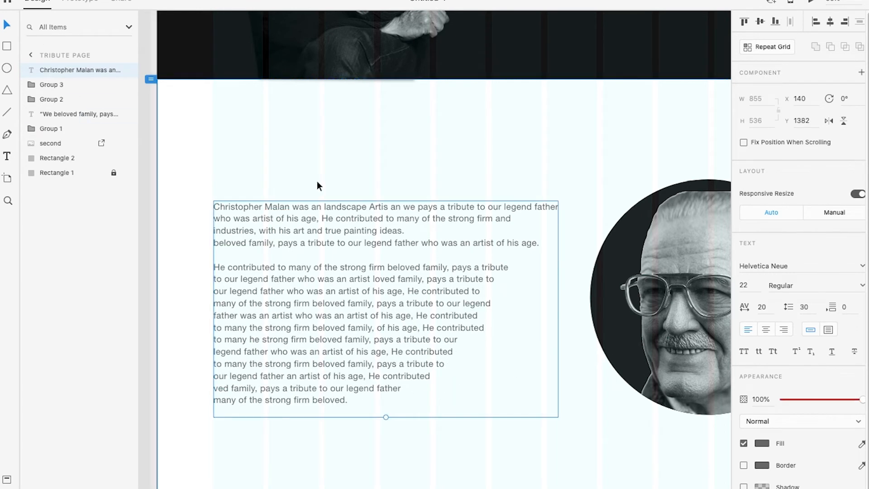
{"action": "key", "text": "ctrl+Right"}
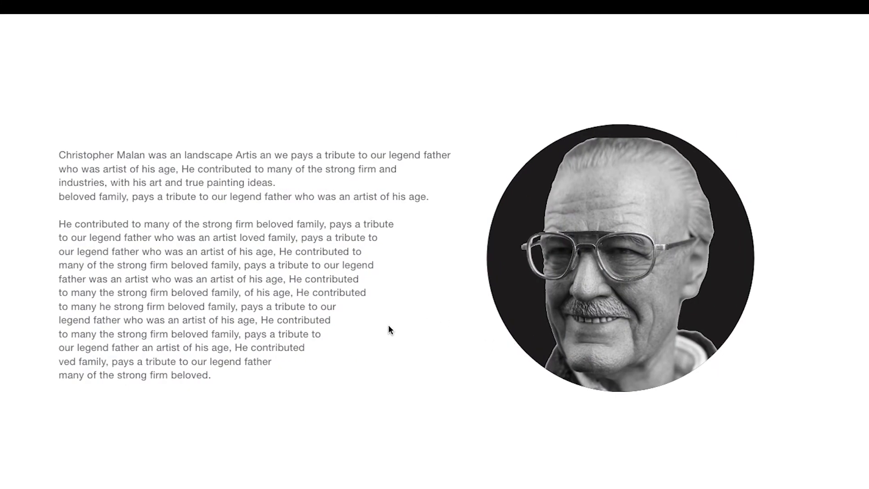
{"action": "key", "text": "ctrl+Left"}
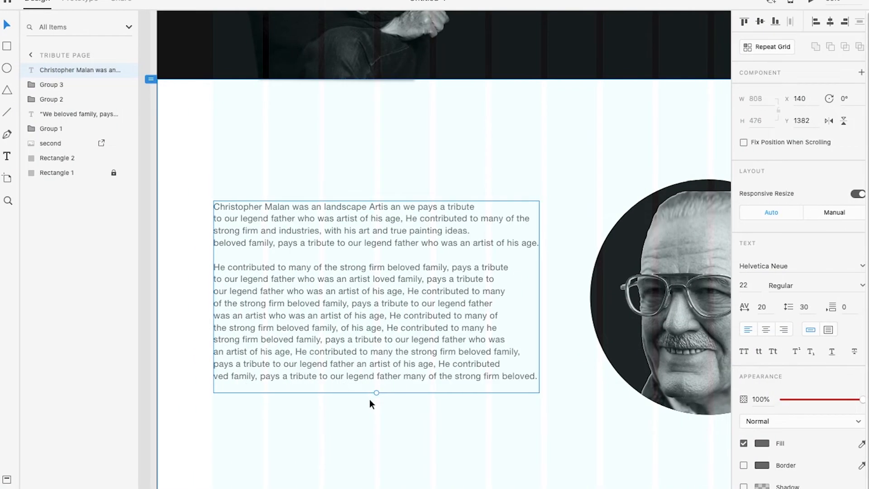
Try the tribute text lower at Y 1396, move it back up to Y 1382 and check the preview
{"action": "key", "text": "Down"}
{"action": "key", "text": "Down"}
{"action": "key", "text": "Down"}
{"action": "key", "text": "Down"}
{"action": "key", "text": "Down"}
{"action": "key", "text": "Down"}
{"action": "key", "text": "Down"}
{"action": "key", "text": "Down"}
{"action": "key", "text": "Down"}
{"action": "key", "text": "Down"}
{"action": "key", "text": "Down"}
{"action": "key", "text": "Down"}
{"action": "key", "text": "Down"}
{"action": "key", "text": "Down"}
{"action": "scroll", "coordinate": [375, 385], "scroll_direction": "down", "scroll_amount": 2}
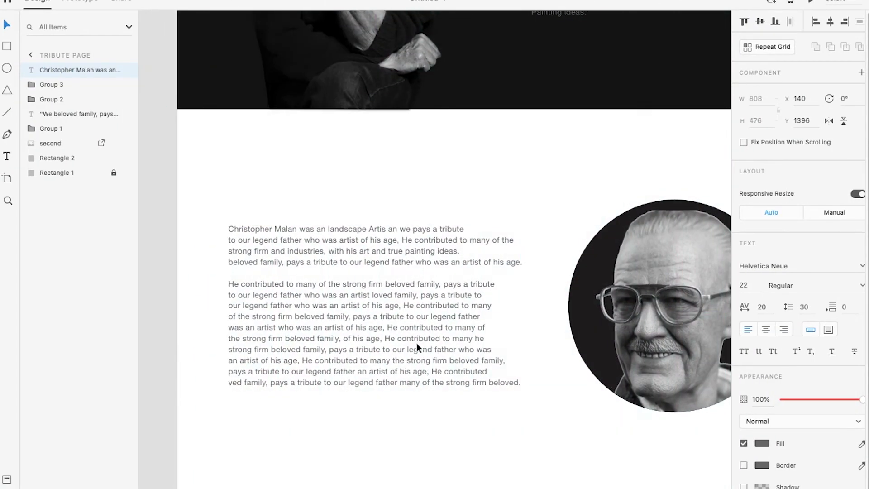
{"action": "scroll", "coordinate": [416, 339], "scroll_direction": "up", "scroll_amount": 1}
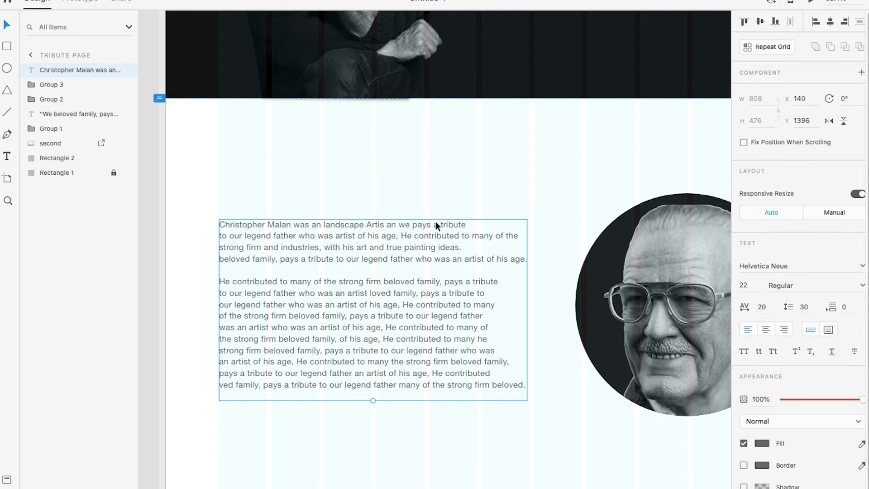
{"action": "key", "text": "Up"}
{"action": "key", "text": "Up"}
{"action": "key", "text": "Up"}
{"action": "key", "text": "Up"}
{"action": "key", "text": "Up"}
{"action": "key", "text": "Up"}
{"action": "key", "text": "Up"}
{"action": "key", "text": "Up"}
{"action": "key", "text": "Up"}
{"action": "key", "text": "Up"}
{"action": "key", "text": "Up"}
{"action": "key", "text": "Up"}
{"action": "key", "text": "Up"}
{"action": "key", "text": "Up"}
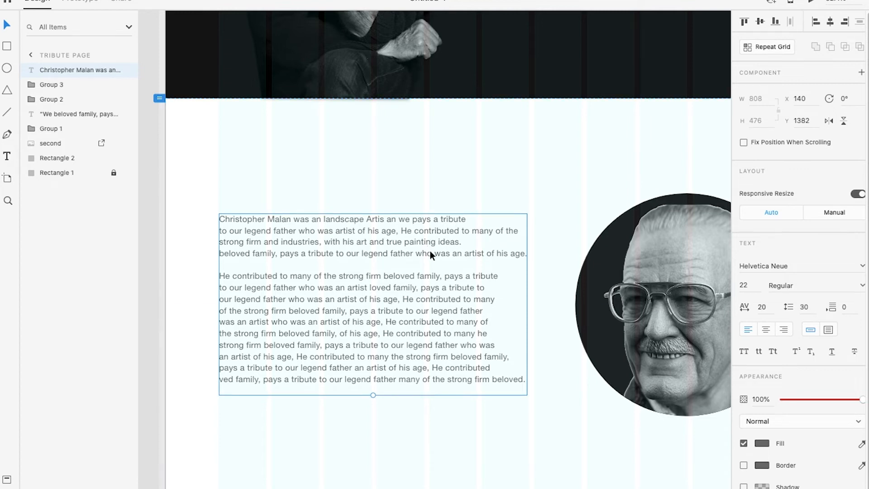
{"action": "scroll", "coordinate": [398, 341], "scroll_direction": "down", "scroll_amount": 2}
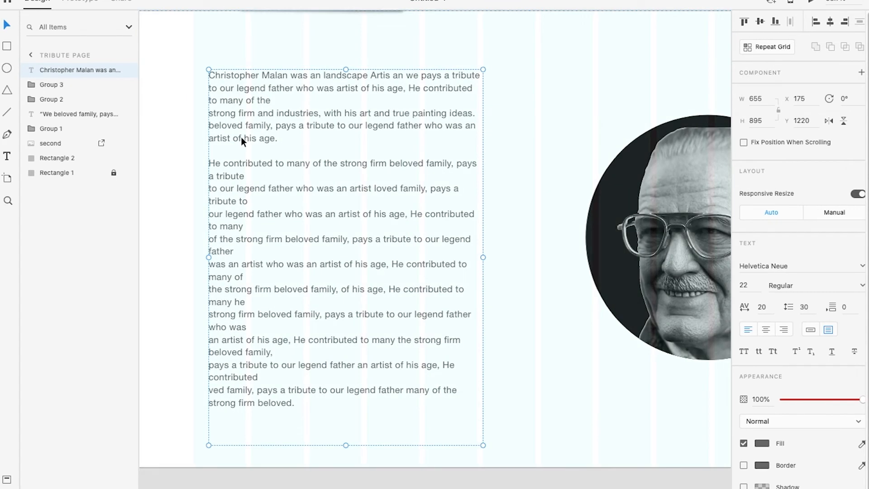
Make the tribute text a 655-pixel-wide text area and remove the manual line breaks within its paragraphs, keeping the blank line between them
{"action": "key", "text": "Delete"}
{"action": "key", "text": "Delete"}
{"action": "key", "text": "Delete"}
{"action": "key", "text": "Delete"}
{"action": "key", "text": "Delete"}
{"action": "key", "text": "Delete"}
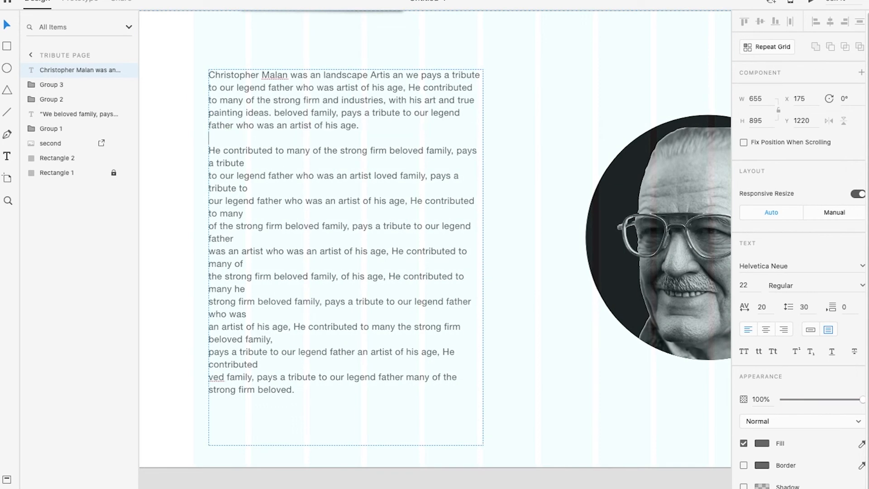
{"action": "key", "text": "BackSpace"}
{"action": "key", "text": "BackSpace"}
{"action": "key", "text": "BackSpace"}
{"action": "key", "text": "BackSpace"}
{"action": "key", "text": "BackSpace"}
{"action": "key", "text": "Escape"}
Shorten the tribute text area to fit its content, move it down beside the portrait and check the section in the preview
{"action": "left_click_drag", "start_coordinate": [345, 445], "coordinate": [345, 317]}
{"action": "scroll", "coordinate": [342, 357], "scroll_direction": "down", "scroll_amount": 2}
{"action": "left_click_drag", "start_coordinate": [365, 247], "coordinate": [360, 282]}
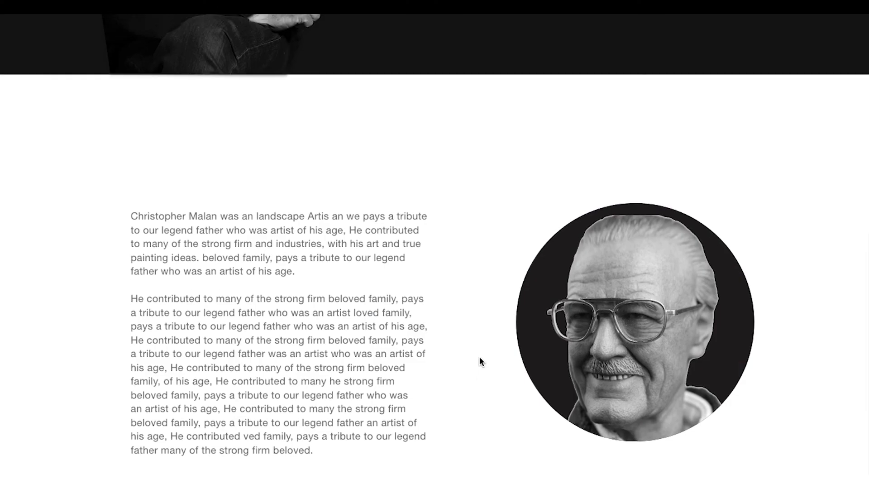
{"action": "scroll", "coordinate": [480, 357], "scroll_direction": "up", "scroll_amount": 5}
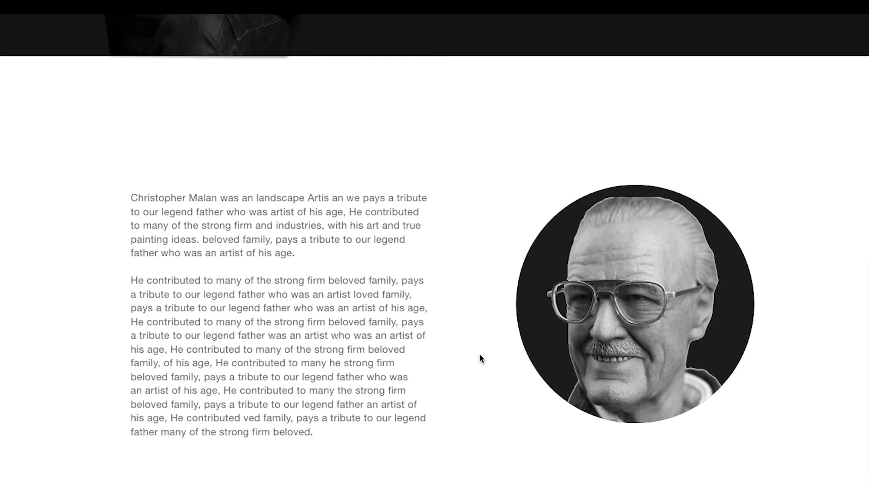
{"action": "scroll", "coordinate": [476, 358], "scroll_direction": "down", "scroll_amount": 5}
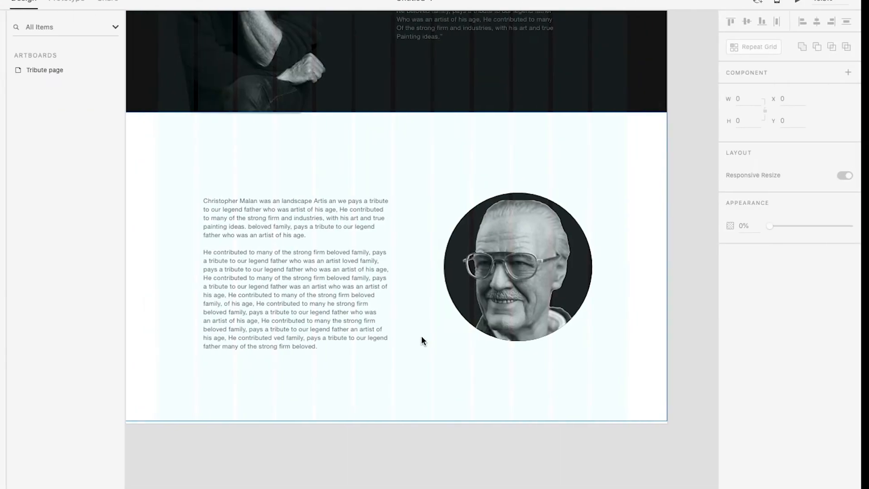
Set the tribute text's font size to 20 and its character spacing to 24
{"action": "left_click", "coordinate": [274, 263]}
{"action": "scroll", "coordinate": [274, 264], "scroll_direction": "up", "scroll_amount": 3}
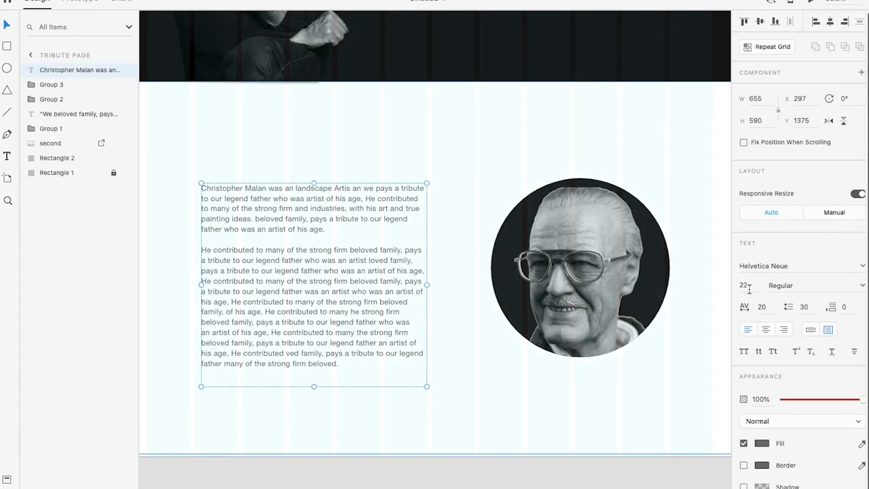
{"action": "left_click", "coordinate": [751, 285]}
{"action": "type", "text": "18"}
{"action": "key", "text": "Return"}
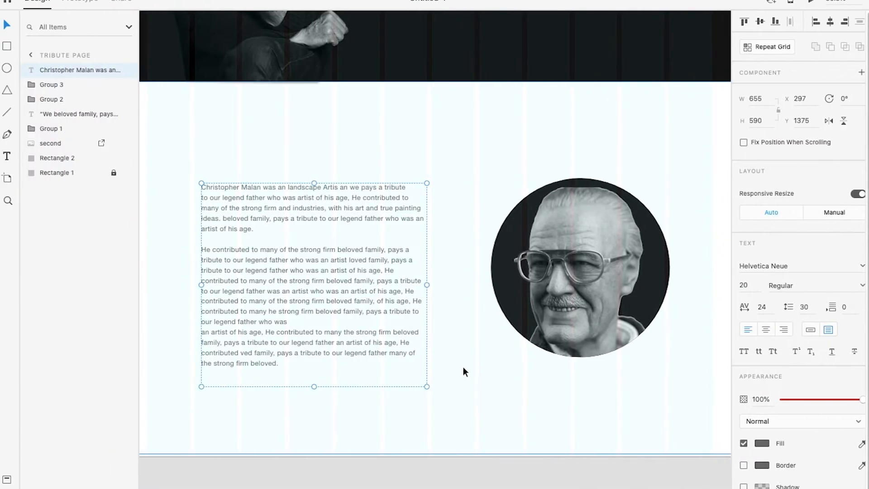
{"action": "left_click", "coordinate": [525, 400]}
Duplicate the circular portrait group onto the empty pasteboard beside the artboard, level with the original
{"action": "scroll", "coordinate": [526, 399], "scroll_direction": "down", "scroll_amount": 5}
{"action": "scroll", "coordinate": [584, 296], "scroll_direction": "up", "scroll_amount": 3}
{"action": "left_click_drag", "start_coordinate": [481, 259], "coordinate": [341, 149]}
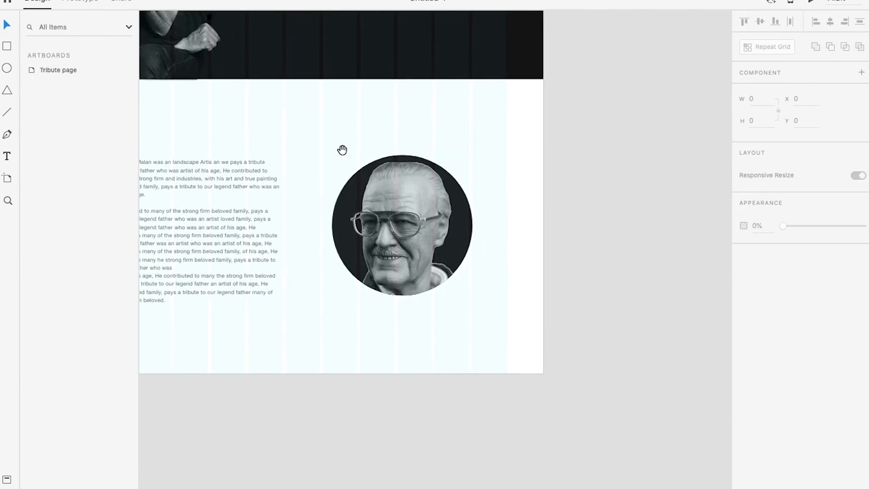
{"action": "left_click", "coordinate": [408, 216]}
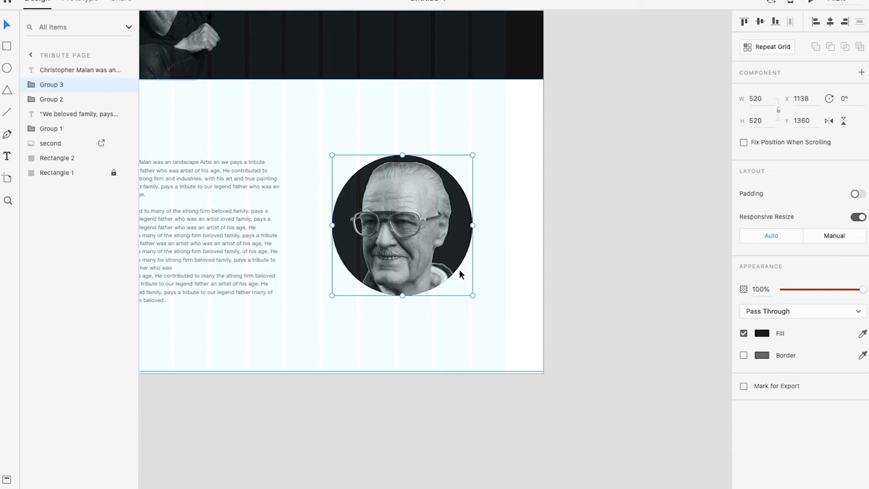
{"action": "scroll", "coordinate": [436, 242], "scroll_direction": "up", "scroll_amount": 3}
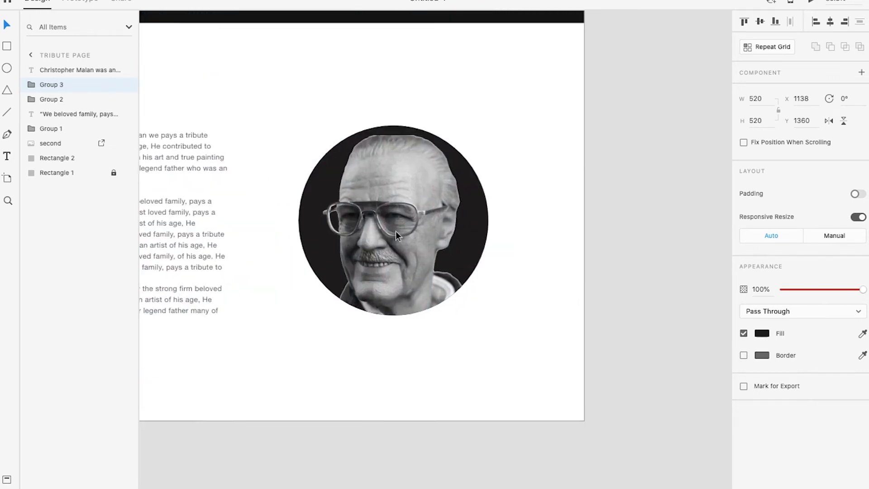
{"action": "left_click_drag", "start_coordinate": [482, 222], "coordinate": [322, 239]}
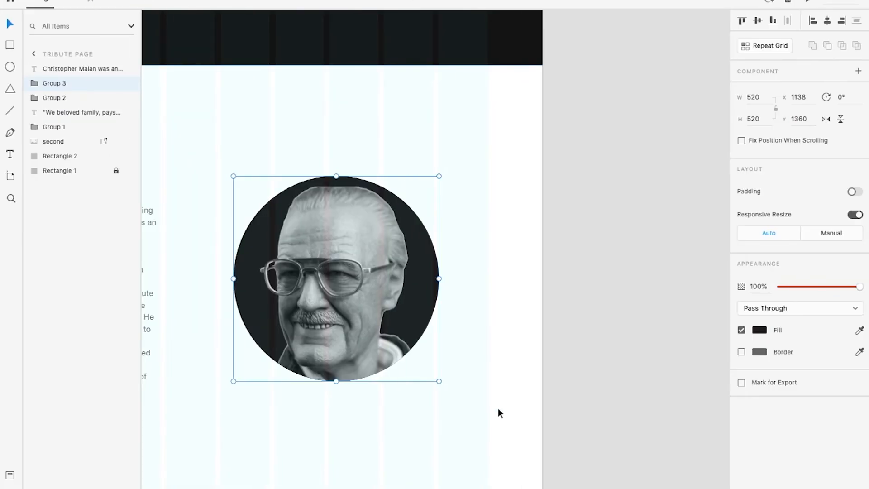
{"action": "scroll", "coordinate": [352, 289], "scroll_direction": "down", "scroll_amount": 3}
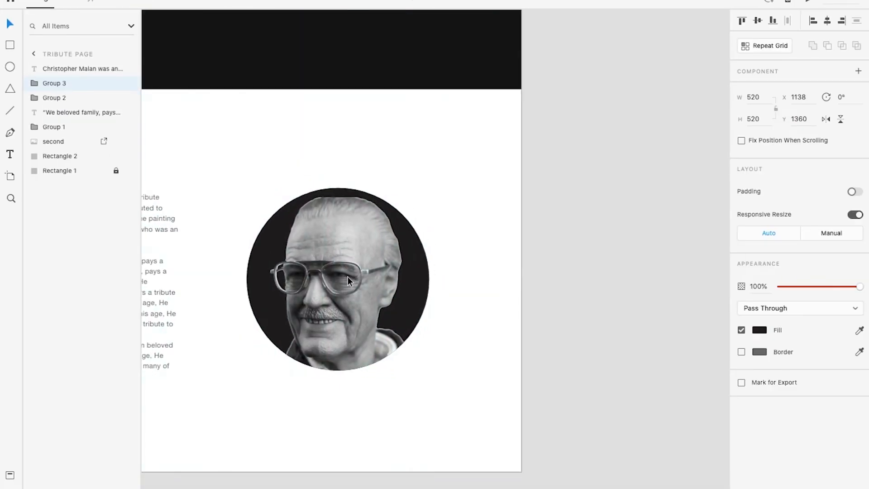
{"action": "left_click_drag", "start_coordinate": [334, 257], "coordinate": [251, 218]}
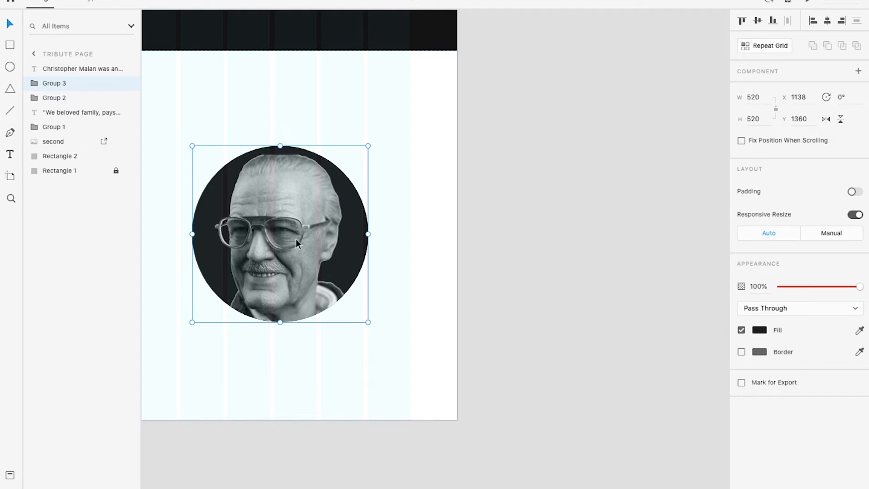
{"action": "left_click_drag", "start_coordinate": [285, 229], "coordinate": [585, 252]}
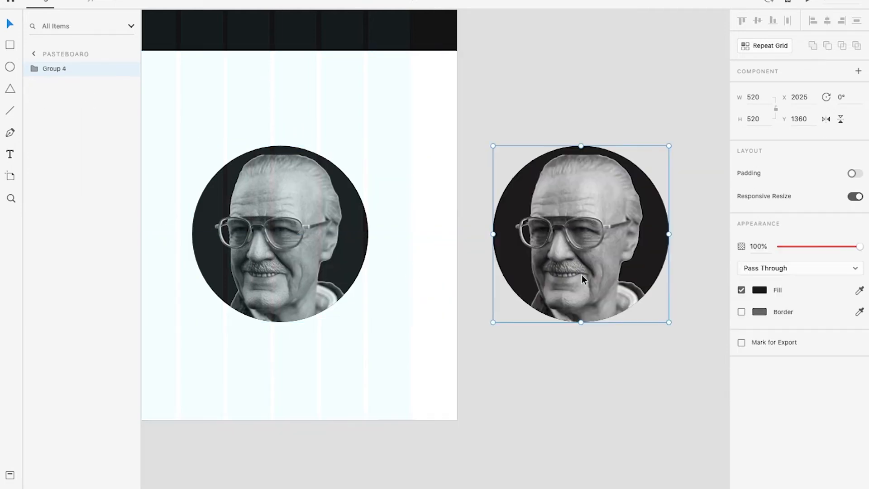
Ungroup the portrait copy and delete its photo so only the dark circle remains
{"action": "right_click", "coordinate": [605, 248]}
{"action": "left_click", "coordinate": [642, 345]}
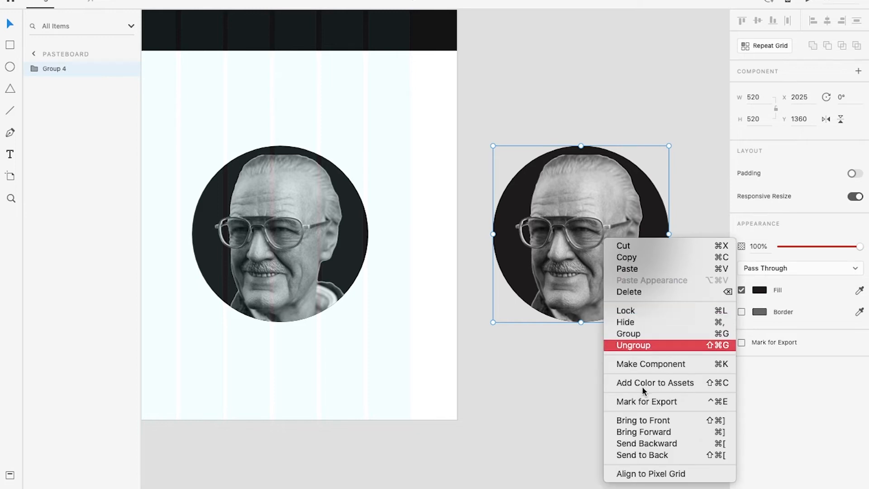
{"action": "left_click", "coordinate": [626, 408]}
{"action": "left_click", "coordinate": [584, 267]}
{"action": "key", "text": "Delete"}
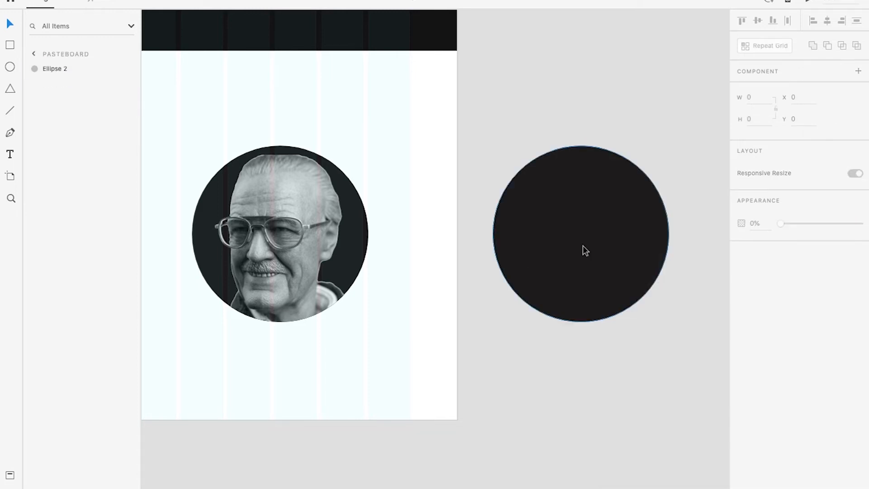
Change the copied circle's fill colour to white
{"action": "left_click", "coordinate": [590, 227]}
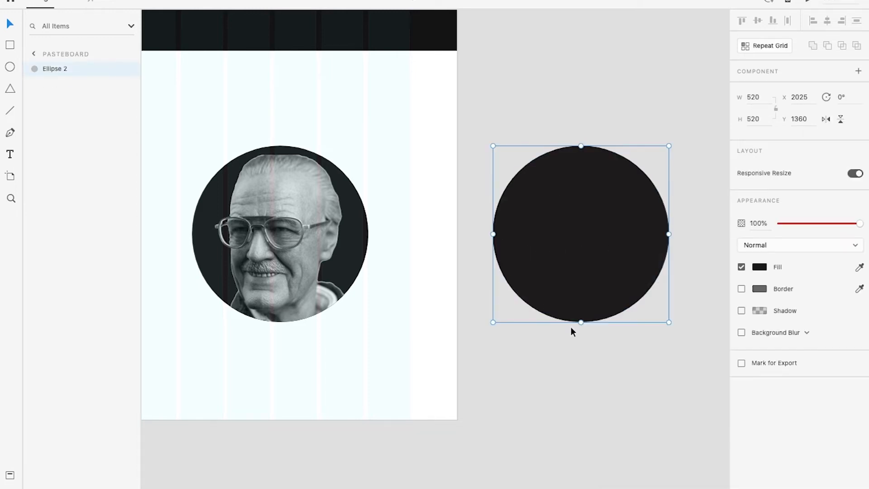
{"action": "left_click", "coordinate": [760, 268]}
{"action": "left_click_drag", "start_coordinate": [683, 297], "coordinate": [606, 189]}
{"action": "left_click", "coordinate": [579, 386]}
{"action": "left_click", "coordinate": [596, 287]}
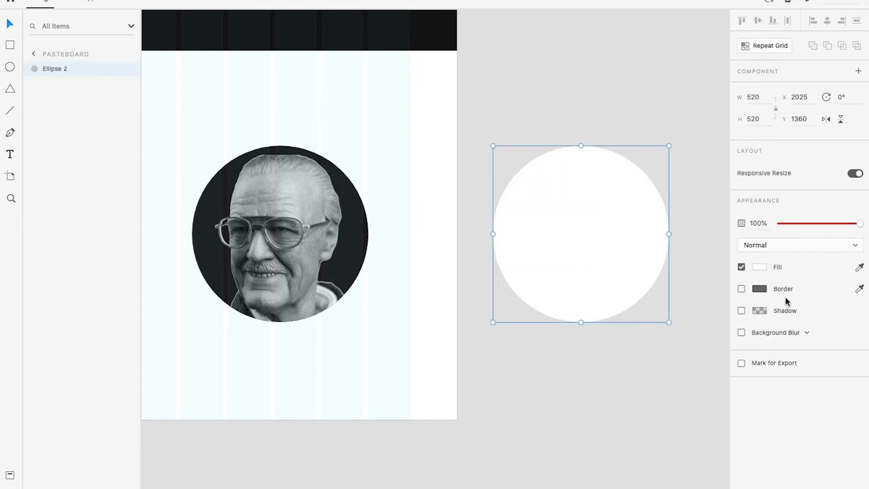
Add a shadow to the white circle with a blur of 12 and colour #000000 at 8% opacity
{"action": "left_click", "coordinate": [742, 311]}
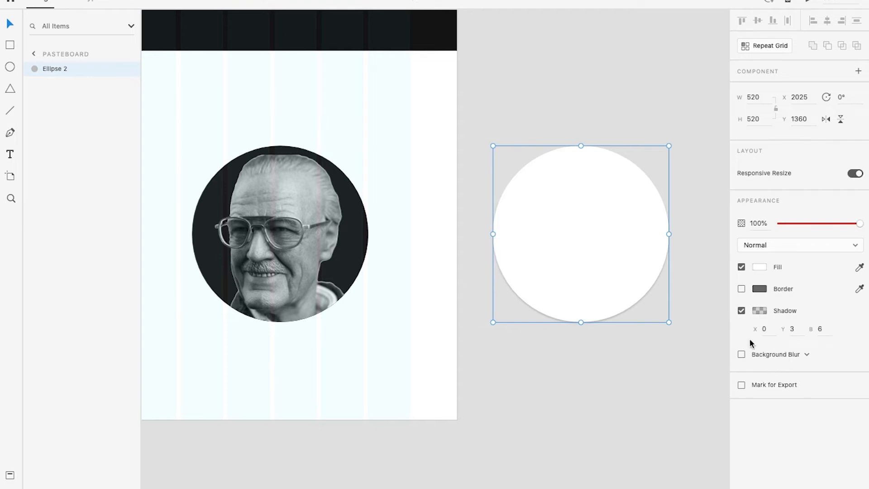
{"action": "left_click", "coordinate": [819, 329]}
{"action": "key", "text": "Up"}
{"action": "key", "text": "Tab"}
{"action": "left_click", "coordinate": [760, 311]}
{"action": "left_click_drag", "start_coordinate": [734, 329], "coordinate": [736, 333]}
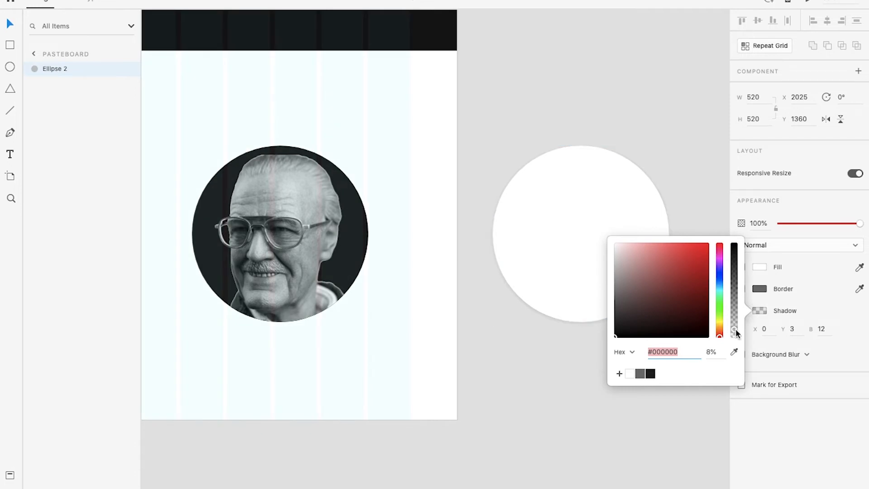
{"action": "left_click", "coordinate": [600, 407]}
Place the white circle directly behind the portrait and enlarge it evenly from its centre to 584 by 584 pixels as a ring
{"action": "left_click", "coordinate": [595, 254]}
{"action": "left_click_drag", "start_coordinate": [595, 257], "coordinate": [295, 243]}
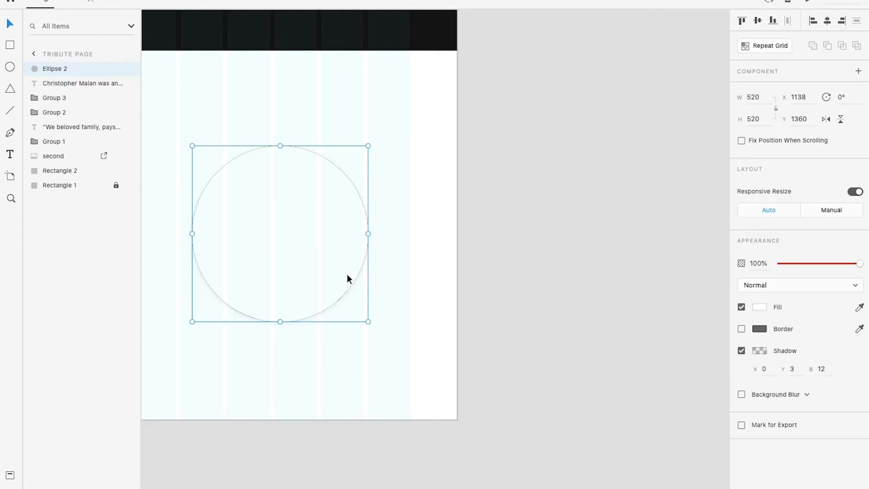
{"action": "key", "text": "ctrl+bracketleft"}
{"action": "key", "text": "ctrl+bracketleft"}
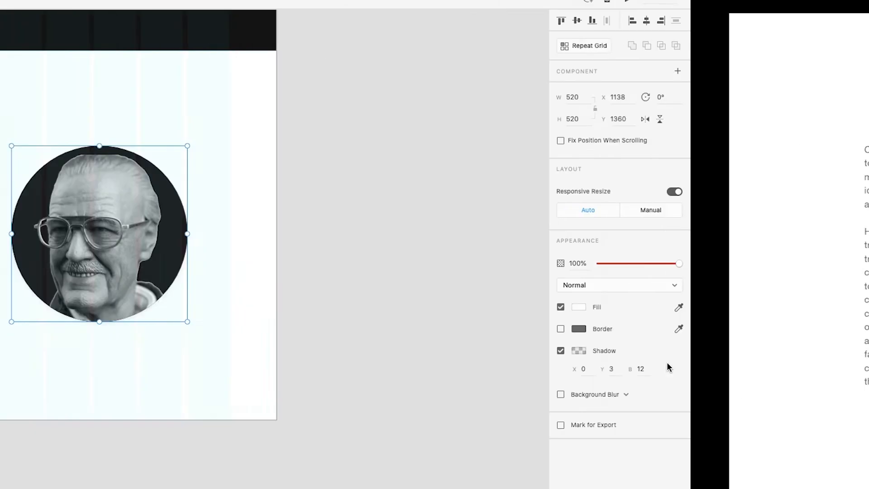
{"action": "scroll", "coordinate": [353, 316], "scroll_direction": "left", "scroll_amount": 8}
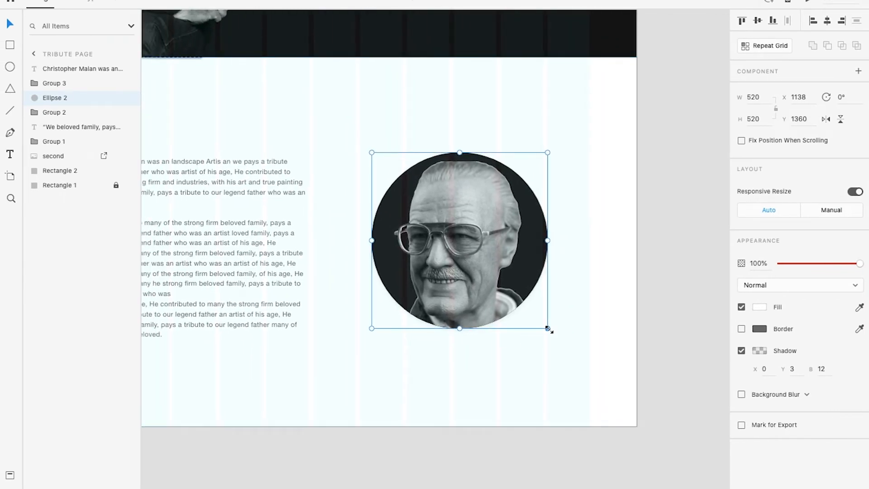
{"action": "left_click_drag", "start_coordinate": [548, 329], "coordinate": [560, 344]}
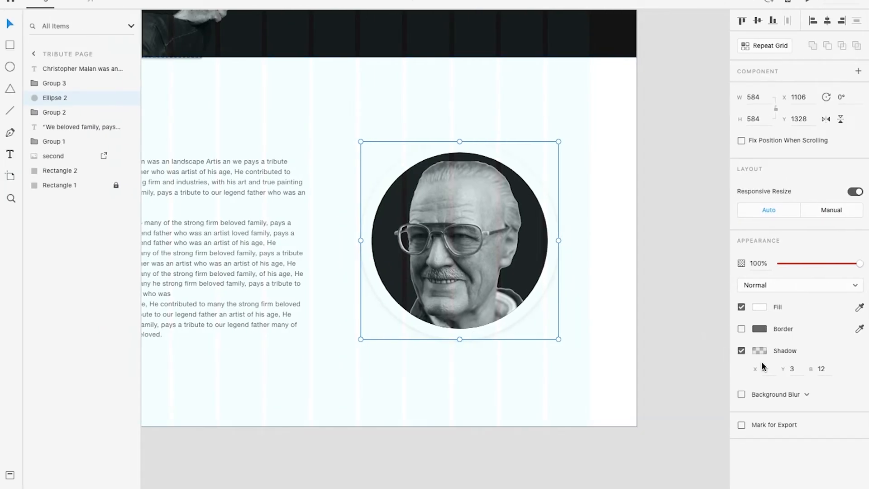
Raise the white ring's shadow opacity to 20% and check the section in the preview
{"action": "left_click", "coordinate": [761, 352]}
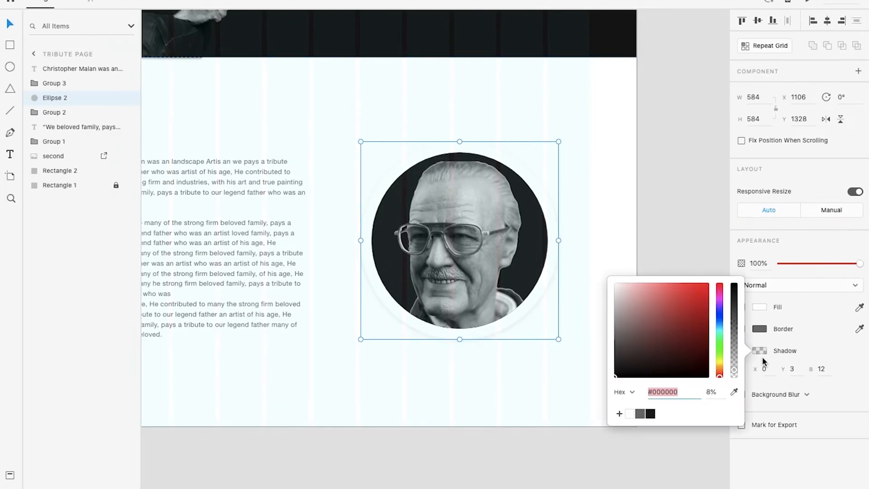
{"action": "left_click_drag", "start_coordinate": [735, 370], "coordinate": [734, 361]}
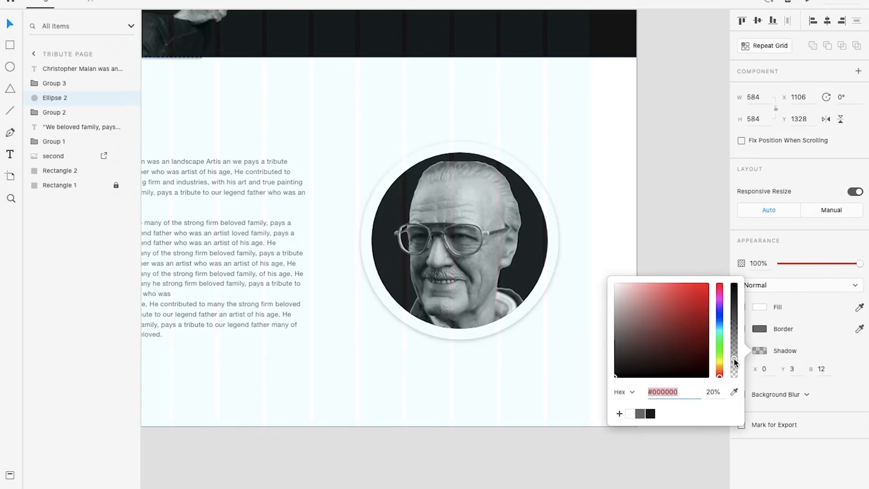
{"action": "left_click", "coordinate": [662, 232]}
{"action": "key", "text": "ctrl+Right"}
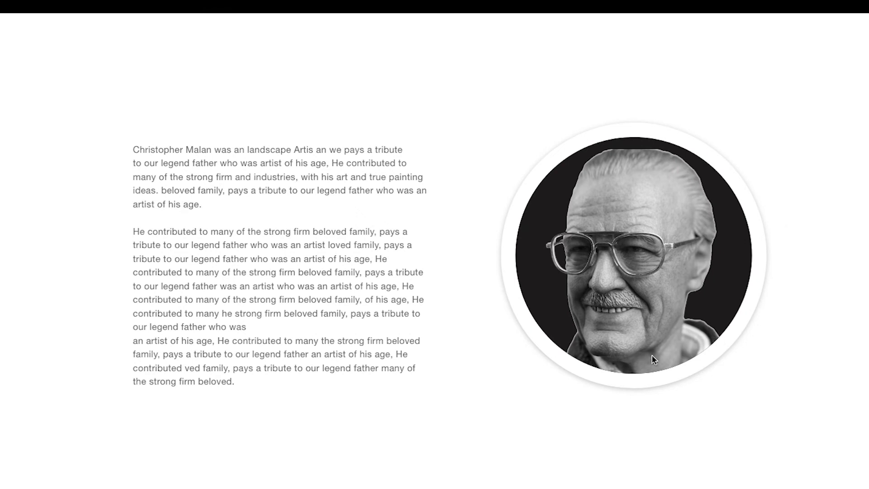
{"action": "scroll", "coordinate": [438, 317], "scroll_direction": "up", "scroll_amount": 3}
{"action": "scroll", "coordinate": [438, 317], "scroll_direction": "down", "scroll_amount": 3}
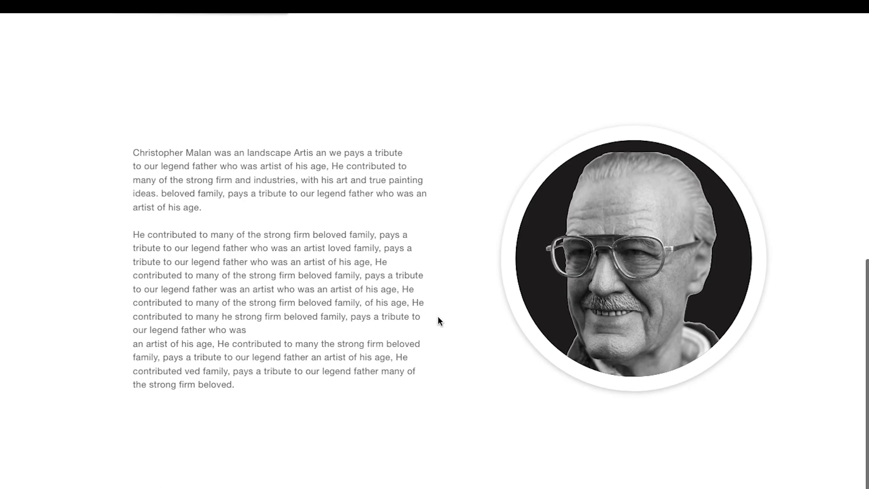
{"action": "key", "text": "ctrl+Left"}
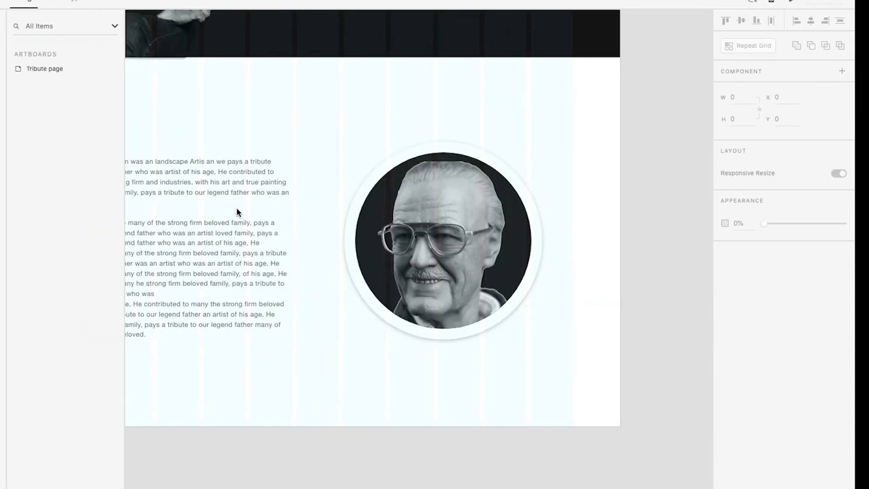
{"action": "scroll", "coordinate": [249, 191], "scroll_direction": "up", "scroll_amount": 3}
{"action": "left_click_drag", "start_coordinate": [260, 171], "coordinate": [477, 197]}
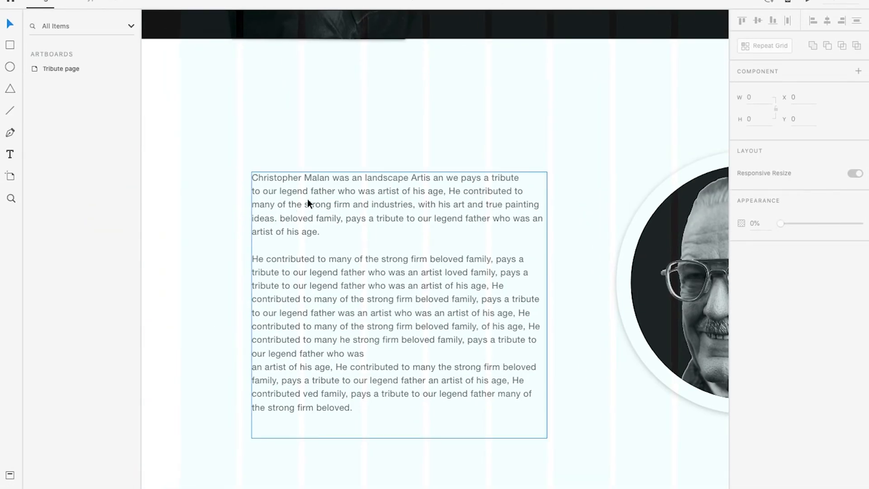
{"action": "scroll", "coordinate": [344, 183], "scroll_direction": "up", "scroll_amount": 2}
{"action": "double_click", "coordinate": [299, 178]}
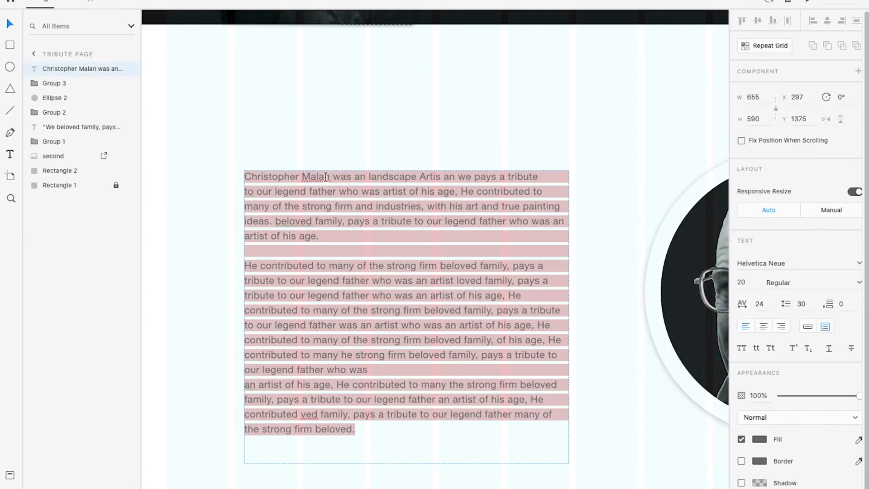
{"action": "left_click", "coordinate": [331, 178]}
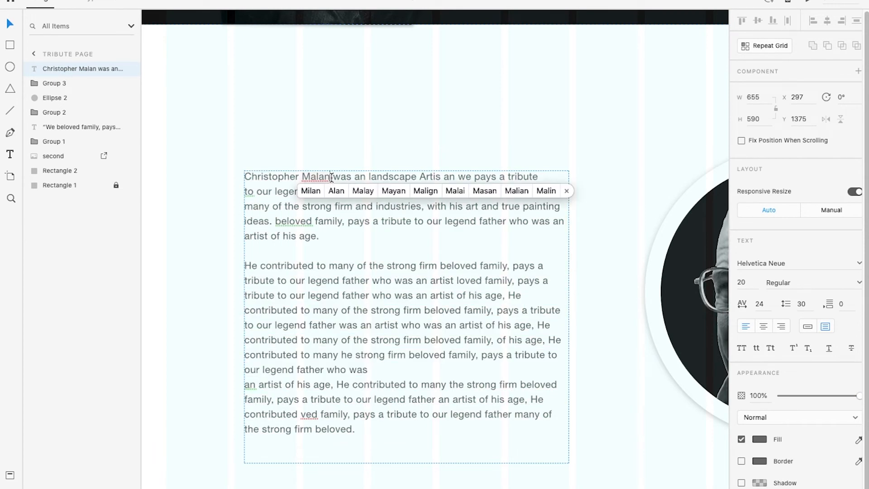
{"action": "key", "text": "Escape"}
{"action": "scroll", "coordinate": [341, 178], "scroll_direction": "down", "scroll_amount": 6}
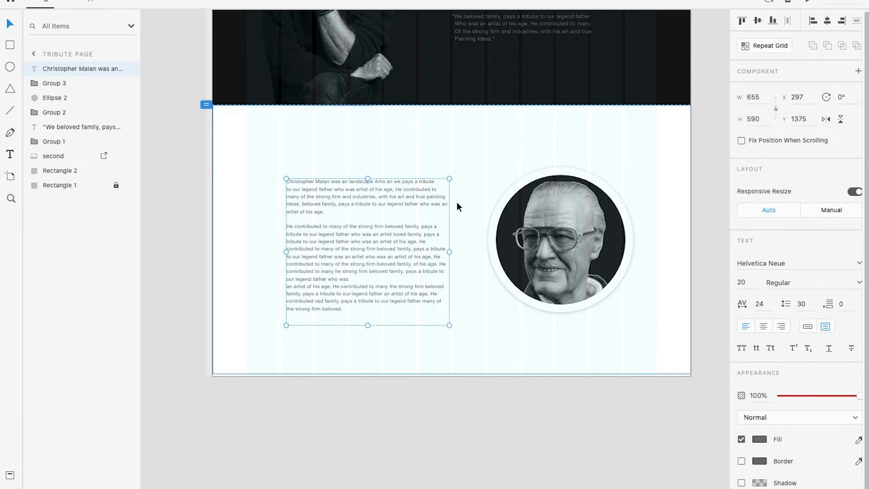
{"action": "scroll", "coordinate": [319, 179], "scroll_direction": "up", "scroll_amount": 2}
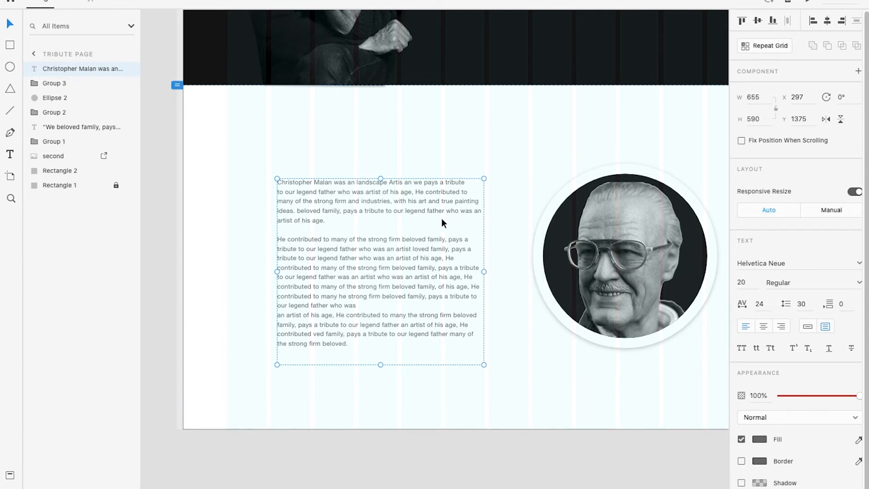
{"action": "scroll", "coordinate": [442, 218], "scroll_direction": "up", "scroll_amount": 3}
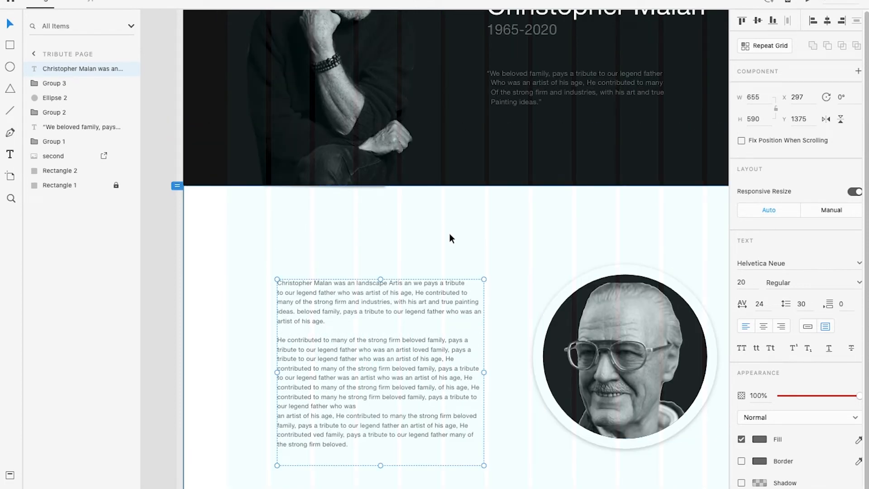
{"action": "scroll", "coordinate": [397, 184], "scroll_direction": "up", "scroll_amount": 3}
{"action": "scroll", "coordinate": [370, 303], "scroll_direction": "down", "scroll_amount": 6}
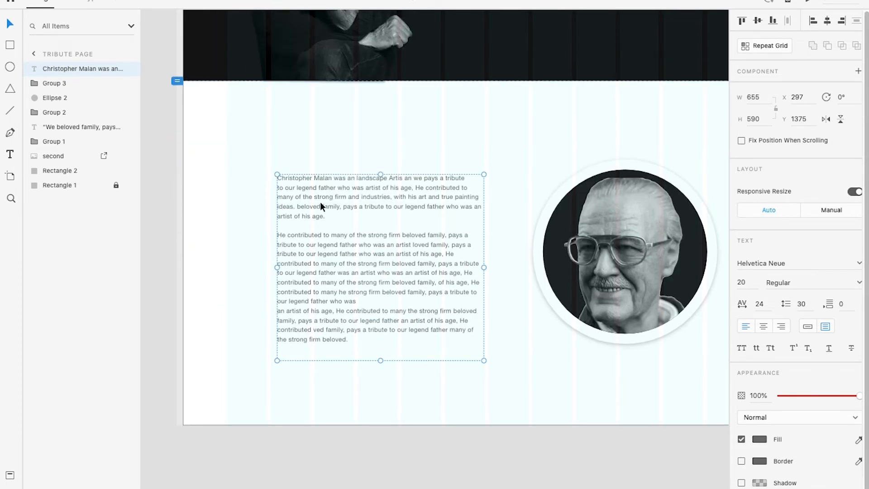
Make the person's full name at the start of the first tribute paragraph bold with a font size of 30
{"action": "scroll", "coordinate": [310, 170], "scroll_direction": "up", "scroll_amount": 5}
{"action": "double_click", "coordinate": [370, 180]}
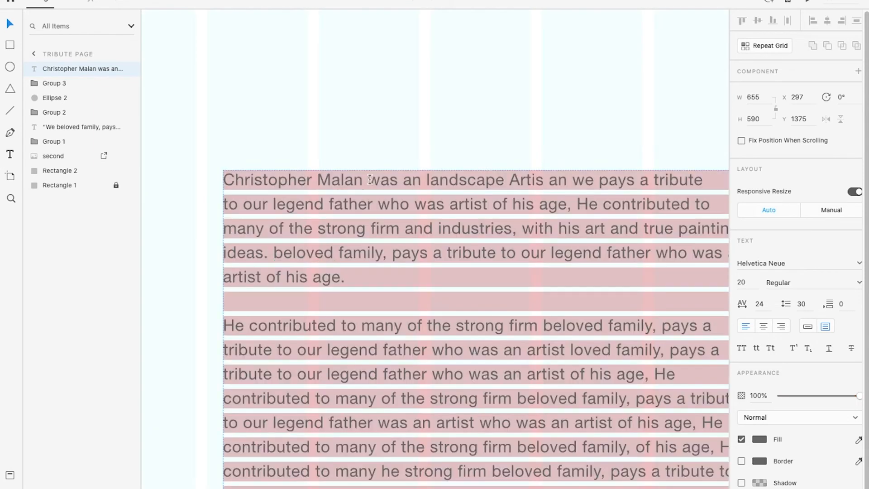
{"action": "left_click", "coordinate": [363, 183]}
{"action": "left_click_drag", "start_coordinate": [363, 183], "coordinate": [224, 177]}
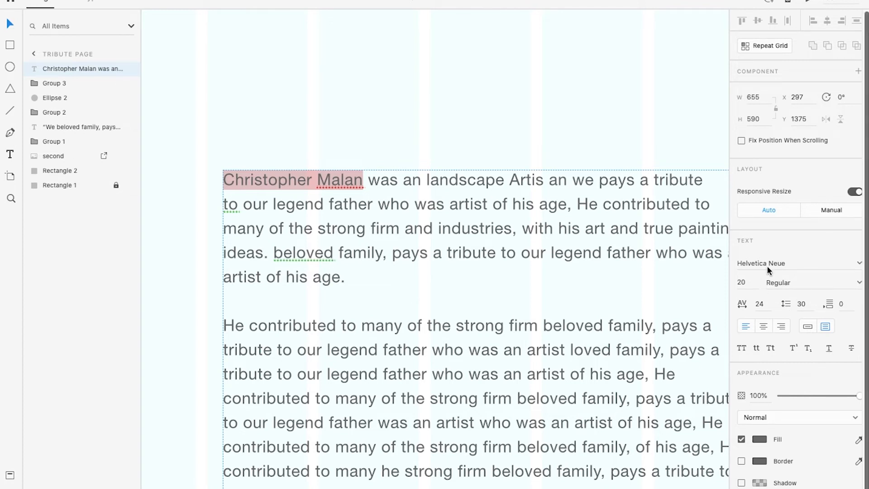
{"action": "left_click", "coordinate": [859, 285]}
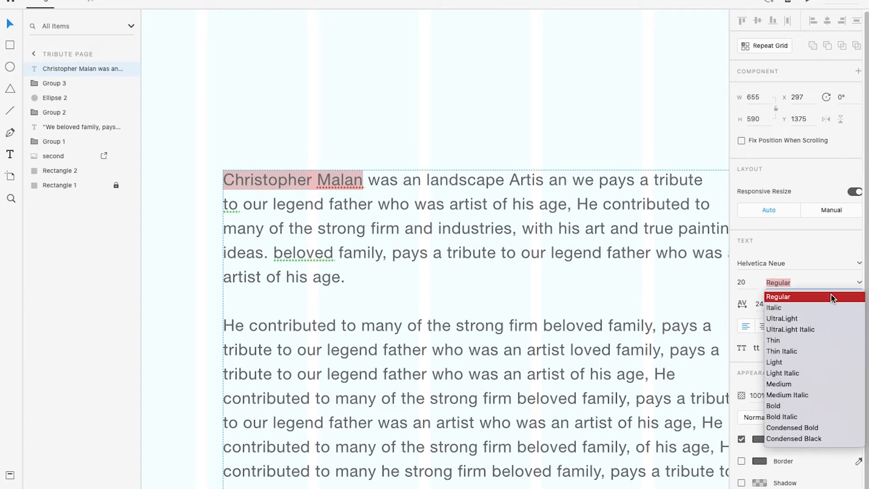
{"action": "left_click", "coordinate": [775, 406]}
{"action": "left_click", "coordinate": [750, 286]}
{"action": "type", "text": "30"}
{"action": "key", "text": "Return"}
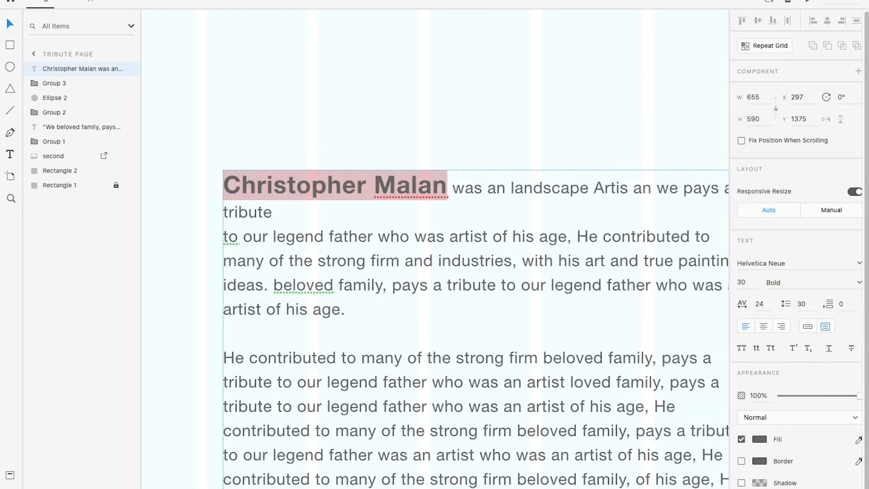
Remove the line break after "tribute" in the first tribute paragraph so the sentence runs on, and deselect the text
{"action": "left_click", "coordinate": [15, 27]}
{"action": "scroll", "coordinate": [471, 208], "scroll_direction": "down", "scroll_amount": 5}
{"action": "scroll", "coordinate": [539, 213], "scroll_direction": "up", "scroll_amount": 2}
{"action": "scroll", "coordinate": [534, 216], "scroll_direction": "up", "scroll_amount": 2}
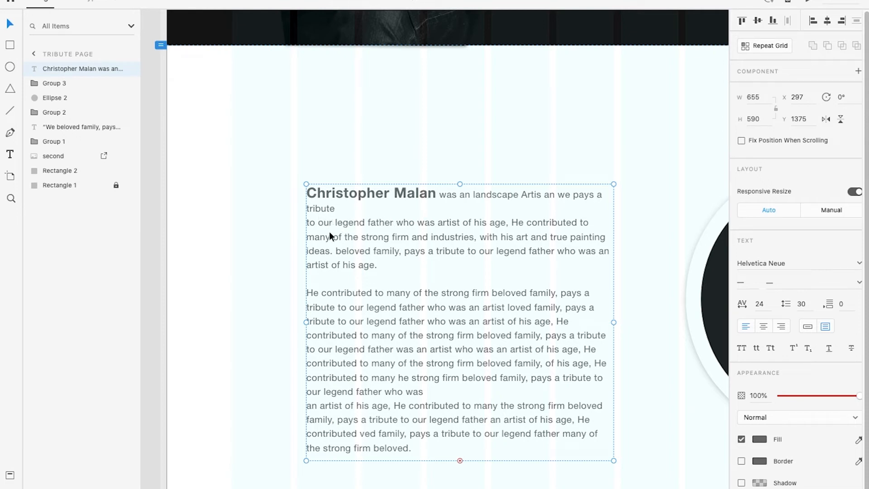
{"action": "triple_click", "coordinate": [317, 223]}
{"action": "left_click", "coordinate": [310, 222]}
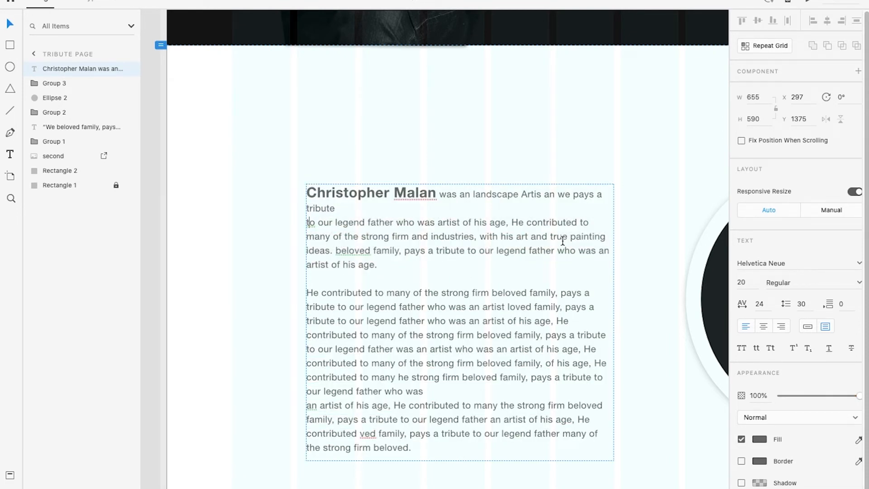
{"action": "key", "text": "BackSpace"}
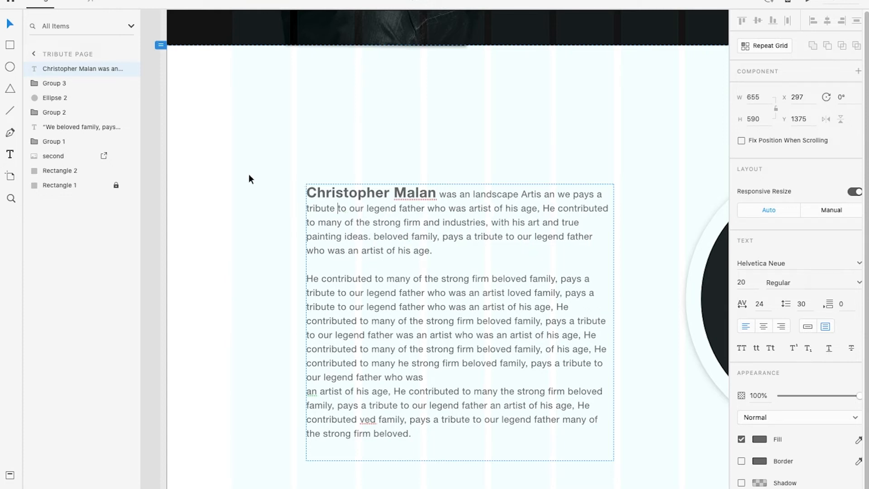
{"action": "left_click", "coordinate": [6, 23]}
{"action": "scroll", "coordinate": [376, 238], "scroll_direction": "down", "scroll_amount": 5}
{"action": "scroll", "coordinate": [377, 229], "scroll_direction": "up", "scroll_amount": 2}
{"action": "left_click", "coordinate": [470, 483]}
{"action": "scroll", "coordinate": [543, 352], "scroll_direction": "up", "scroll_amount": 1}
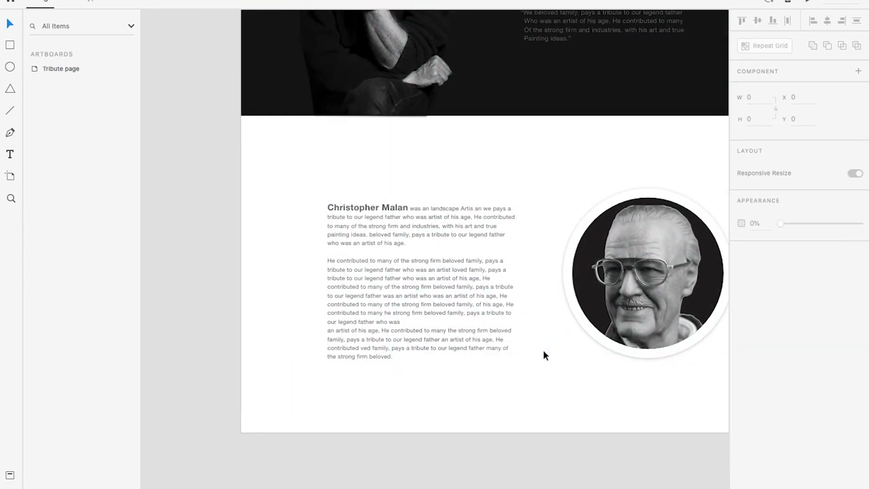
Review the hero section and the white tribute section in the preview, comparing text and portrait placement
{"action": "left_click_drag", "start_coordinate": [549, 334], "coordinate": [480, 328]}
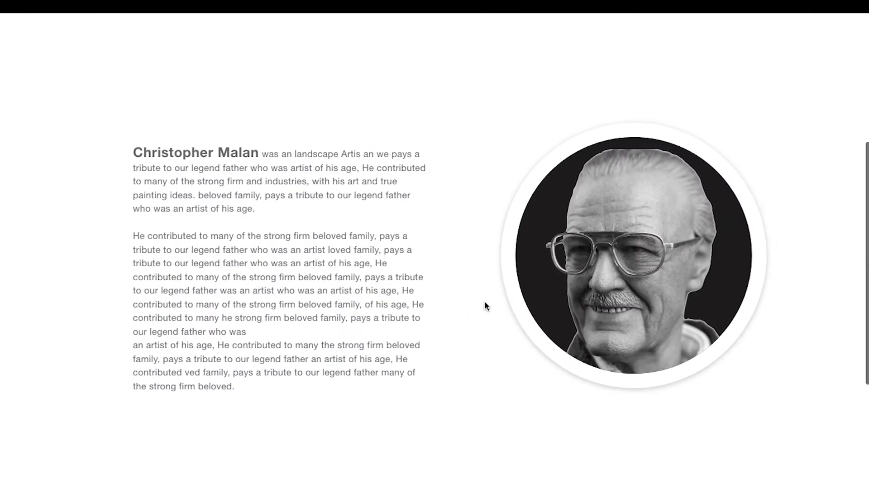
{"action": "scroll", "coordinate": [485, 304], "scroll_direction": "up", "scroll_amount": 10}
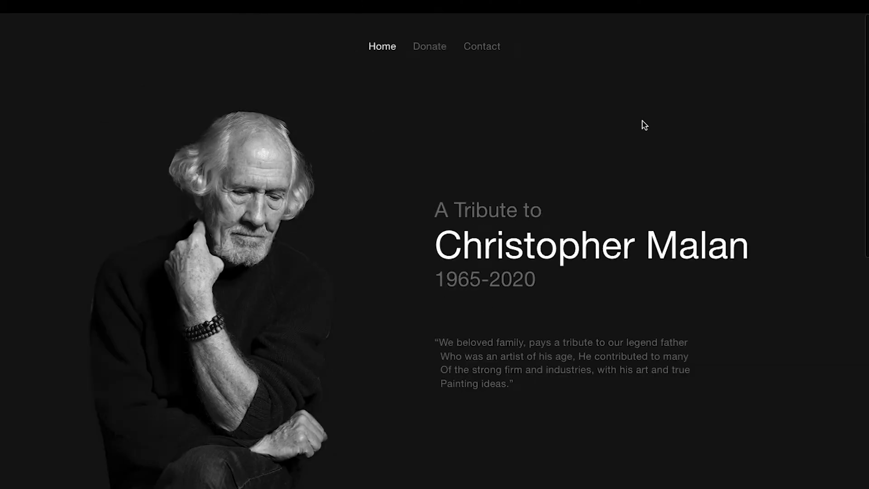
{"action": "scroll", "coordinate": [454, 306], "scroll_direction": "down", "scroll_amount": 7}
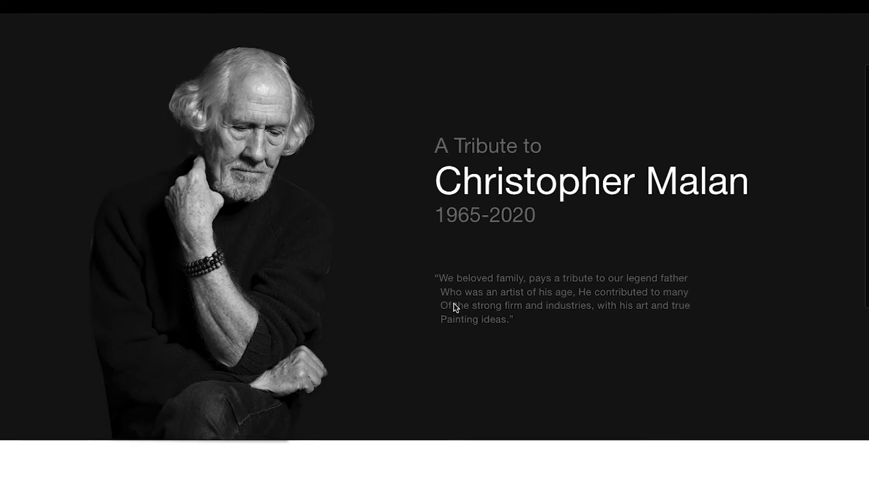
{"action": "scroll", "coordinate": [451, 299], "scroll_direction": "down", "scroll_amount": 4}
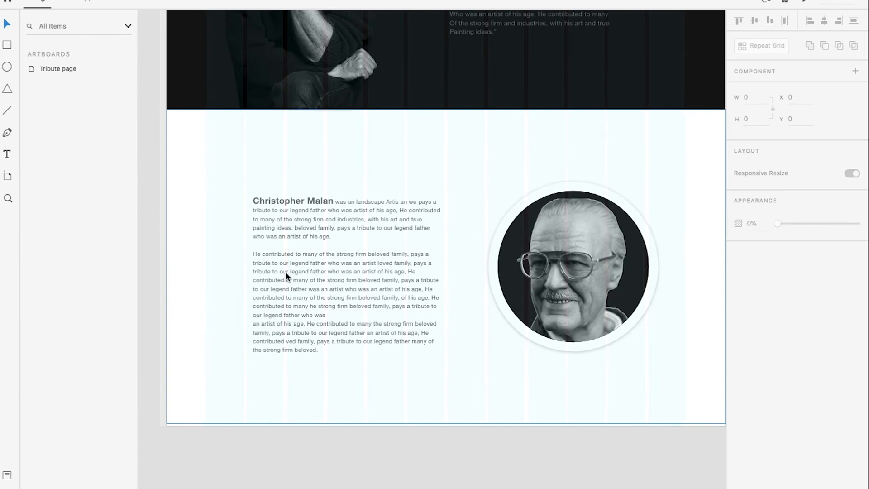
{"action": "scroll", "coordinate": [374, 270], "scroll_direction": "down", "scroll_amount": 1}
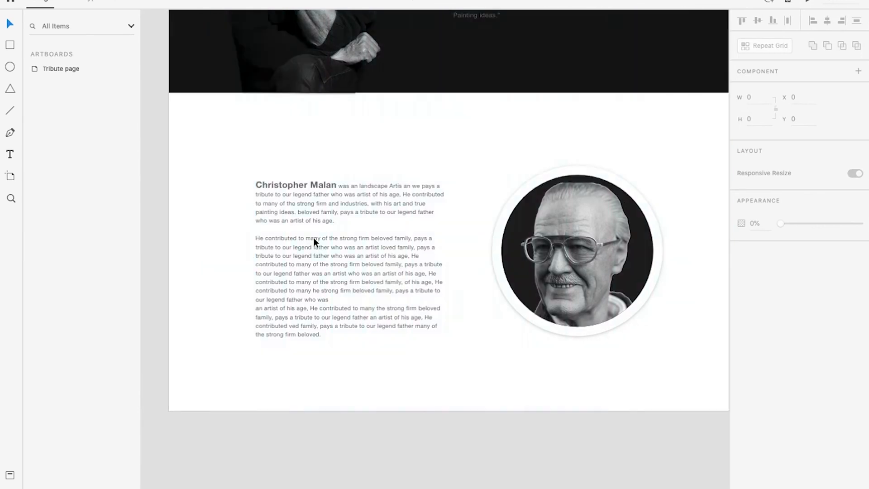
{"action": "scroll", "coordinate": [313, 237], "scroll_direction": "down", "scroll_amount": 5}
{"action": "scroll", "coordinate": [301, 227], "scroll_direction": "up", "scroll_amount": 5}
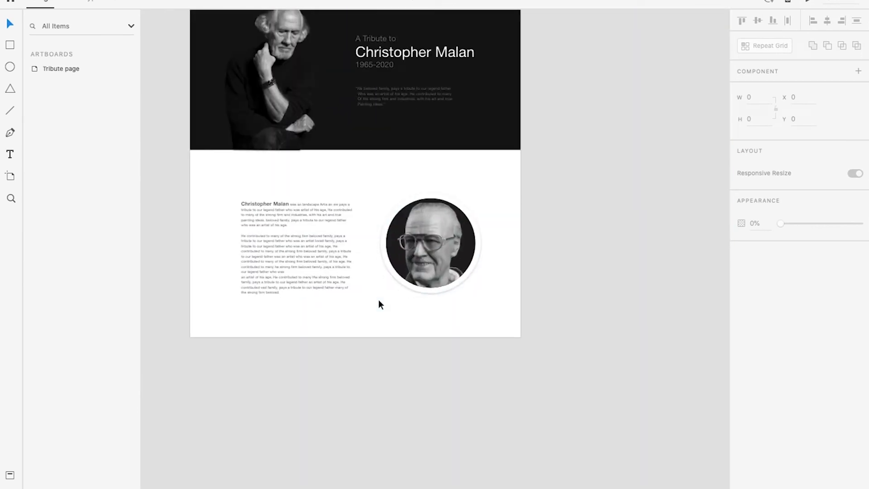
Import the five painting images into the design for the famous works section
{"action": "scroll", "coordinate": [380, 304], "scroll_direction": "down", "scroll_amount": 3}
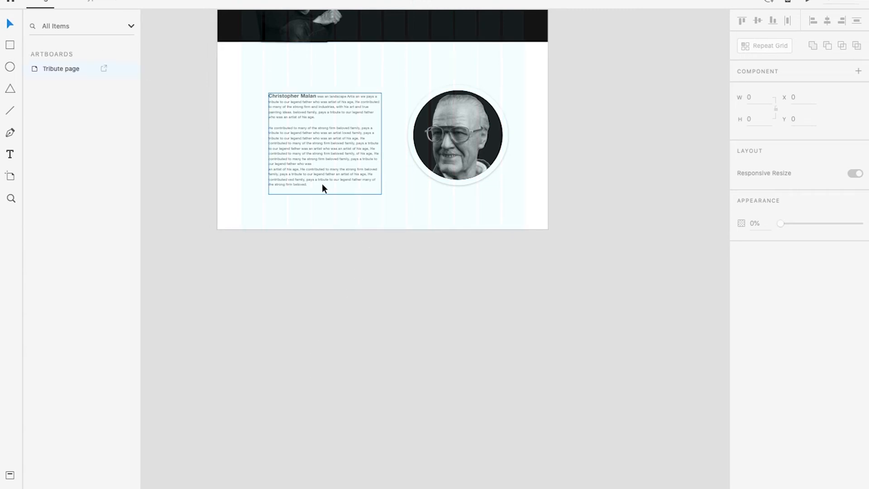
{"action": "scroll", "coordinate": [354, 172], "scroll_direction": "up", "scroll_amount": 5}
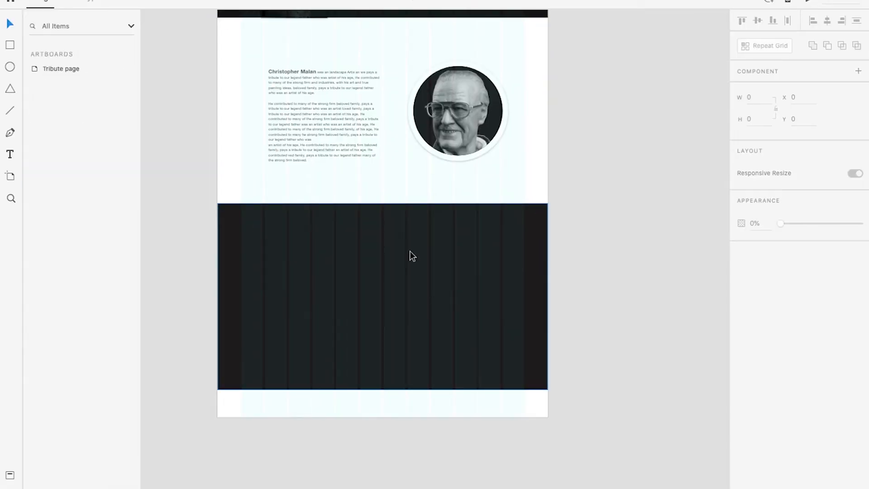
{"action": "scroll", "coordinate": [409, 251], "scroll_direction": "up", "scroll_amount": 2}
{"action": "scroll", "coordinate": [471, 317], "scroll_direction": "up", "scroll_amount": 1}
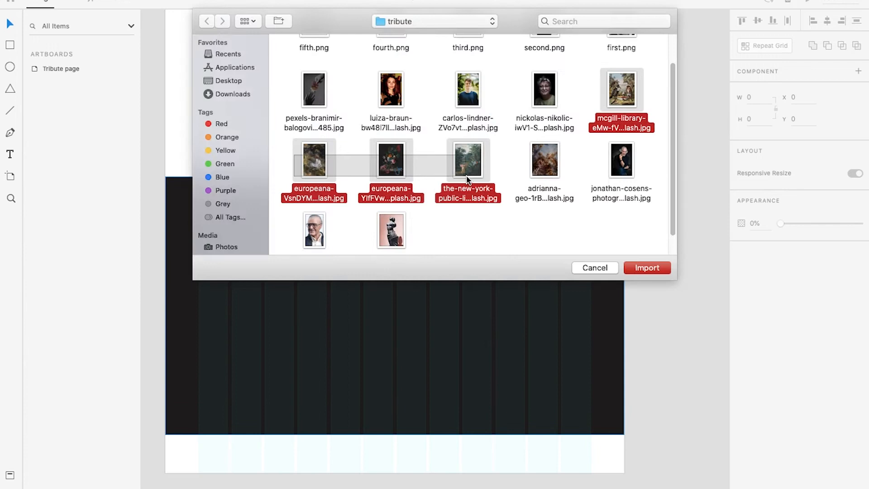
{"action": "key", "text": "Return"}
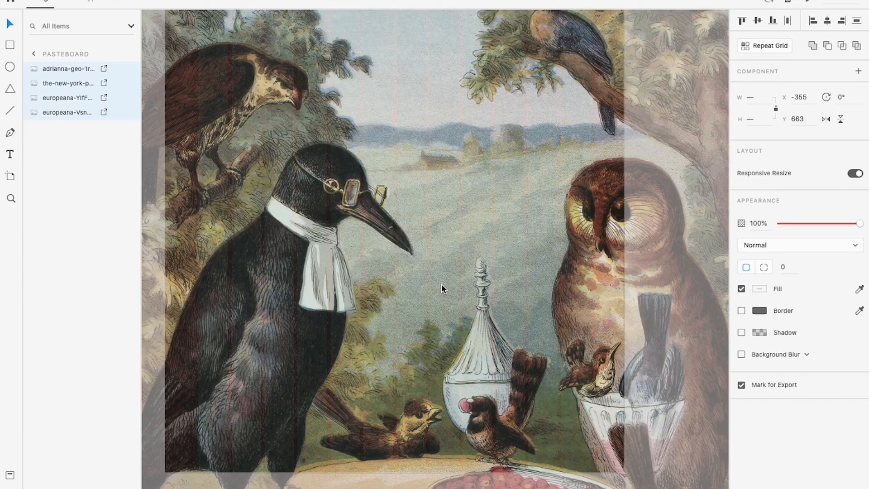
Scale all the imported paintings down together proportionally so that they sit beside the artboard, starting at X 5023, Y 3048
{"action": "scroll", "coordinate": [417, 267], "scroll_direction": "down", "scroll_amount": 10}
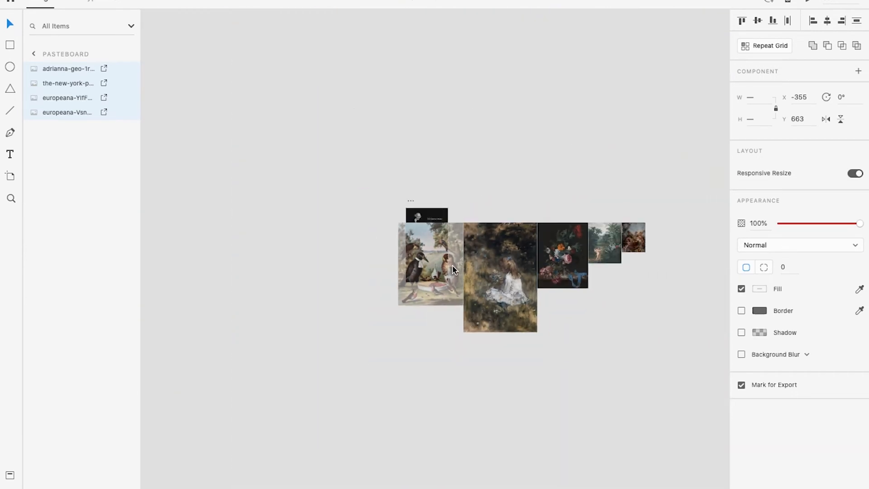
{"action": "scroll", "coordinate": [688, 265], "scroll_direction": "up", "scroll_amount": 6}
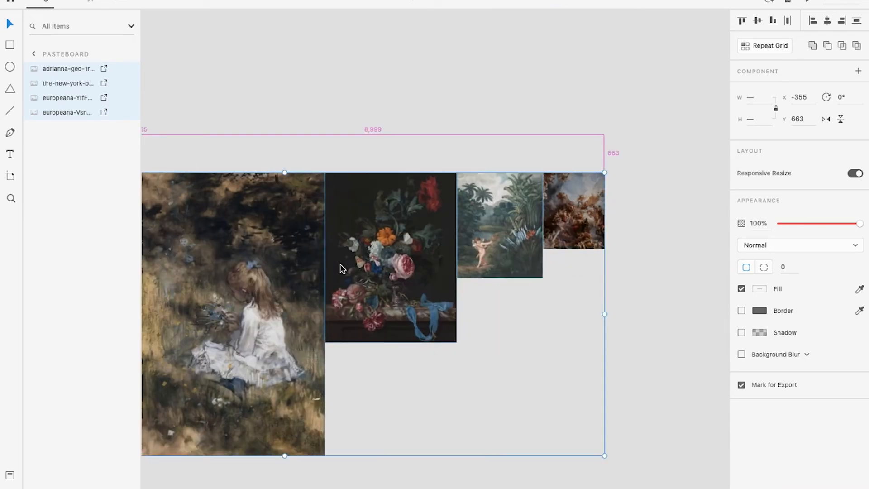
{"action": "scroll", "coordinate": [337, 266], "scroll_direction": "down", "scroll_amount": 4}
{"action": "scroll", "coordinate": [266, 261], "scroll_direction": "left", "scroll_amount": 2}
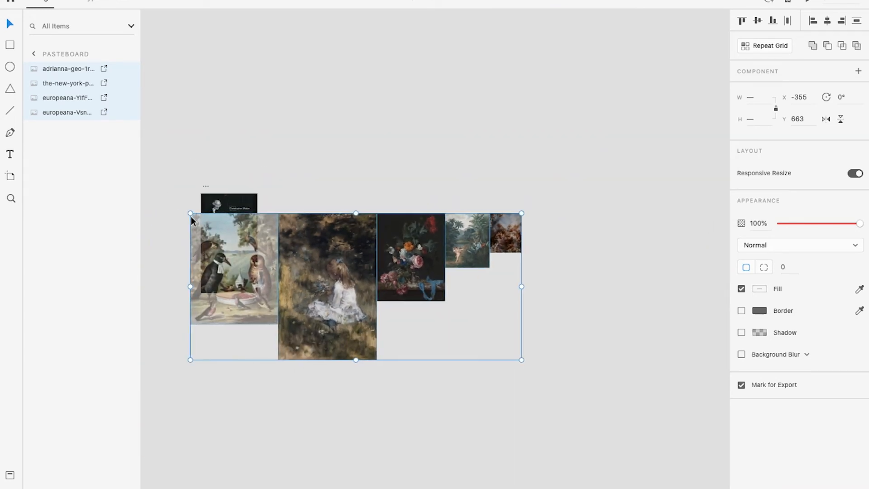
{"action": "left_click_drag", "start_coordinate": [190, 213], "coordinate": [353, 282]}
{"action": "scroll", "coordinate": [368, 311], "scroll_direction": "up", "scroll_amount": 5}
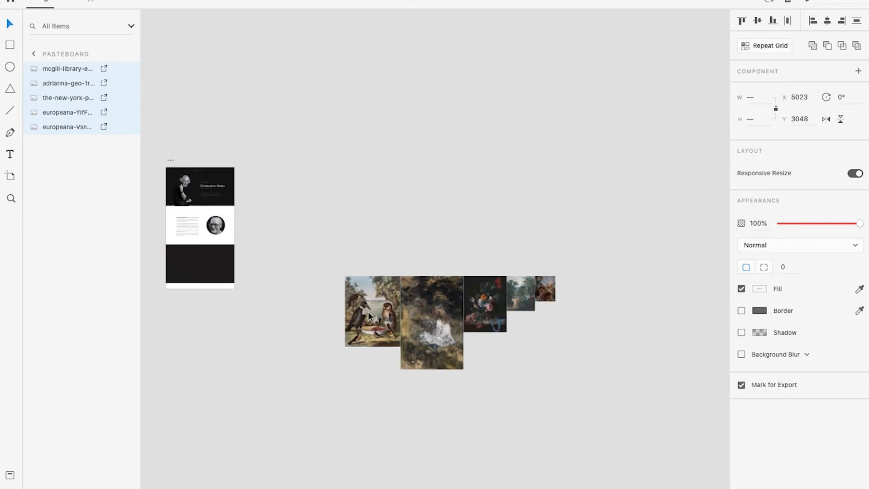
Deselect the paintings and scale down the one showing a cupid in a palm garden
{"action": "scroll", "coordinate": [416, 317], "scroll_direction": "up", "scroll_amount": 5}
{"action": "scroll", "coordinate": [464, 332], "scroll_direction": "down", "scroll_amount": 2}
{"action": "left_click_drag", "start_coordinate": [507, 325], "coordinate": [417, 245]}
{"action": "left_click", "coordinate": [615, 324]}
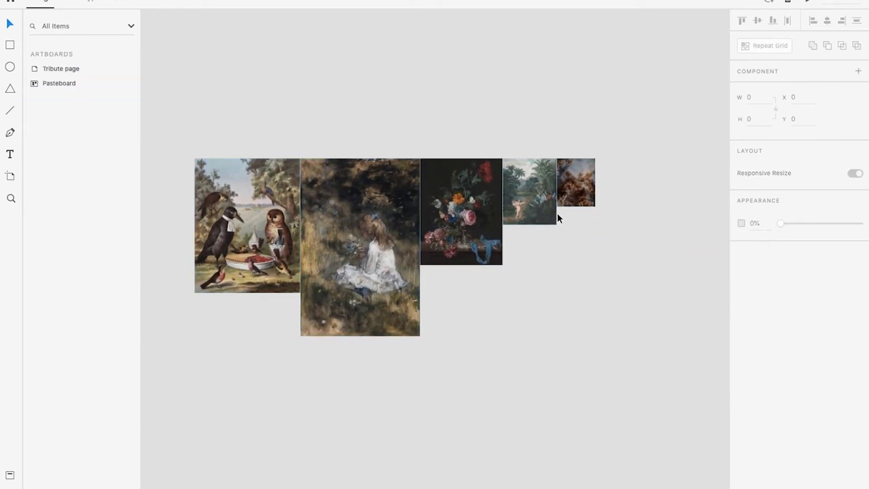
{"action": "scroll", "coordinate": [558, 215], "scroll_direction": "up", "scroll_amount": 5}
{"action": "scroll", "coordinate": [519, 205], "scroll_direction": "down", "scroll_amount": 1}
{"action": "left_click_drag", "start_coordinate": [473, 222], "coordinate": [445, 271]}
{"action": "left_click", "coordinate": [485, 258]}
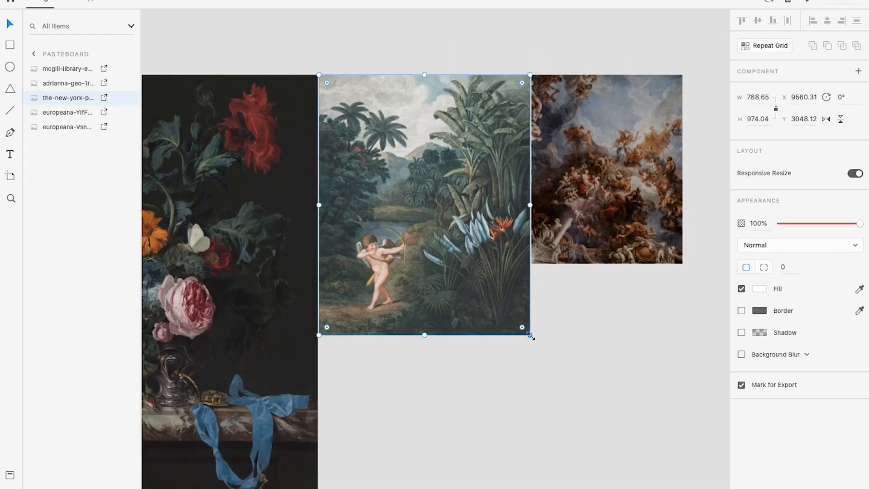
{"action": "left_click_drag", "start_coordinate": [531, 335], "coordinate": [518, 281]}
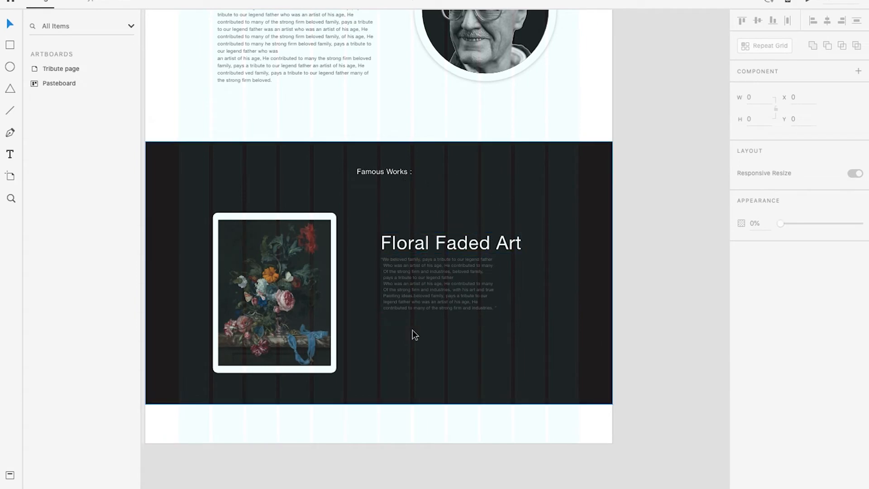
Move the "Floral Faded Art" title and its paragraph down together to Y 2594 and check the section in the preview
{"action": "scroll", "coordinate": [267, 300], "scroll_direction": "up", "scroll_amount": 1}
{"action": "scroll", "coordinate": [474, 284], "scroll_direction": "up", "scroll_amount": 3}
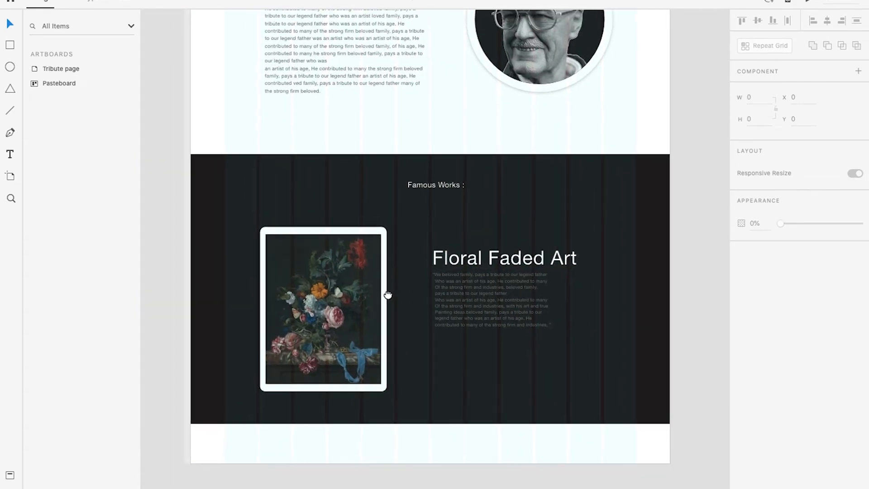
{"action": "left_click_drag", "start_coordinate": [474, 284], "coordinate": [478, 262]}
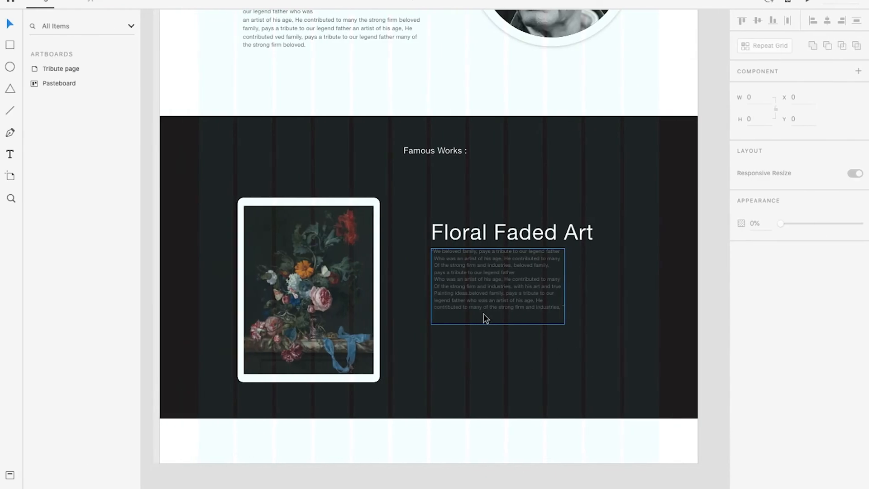
{"action": "left_click", "coordinate": [484, 312]}
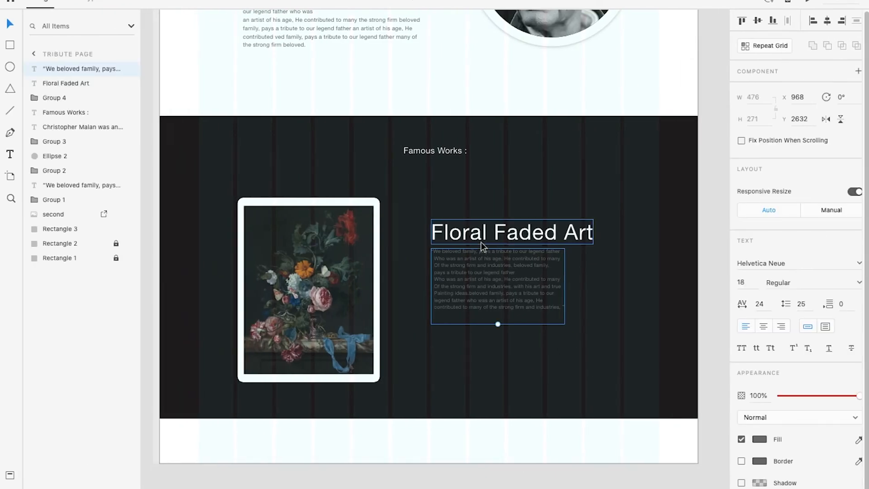
{"action": "left_click", "coordinate": [481, 242], "text": "shift"}
{"action": "left_click_drag", "start_coordinate": [481, 242], "coordinate": [481, 260]}
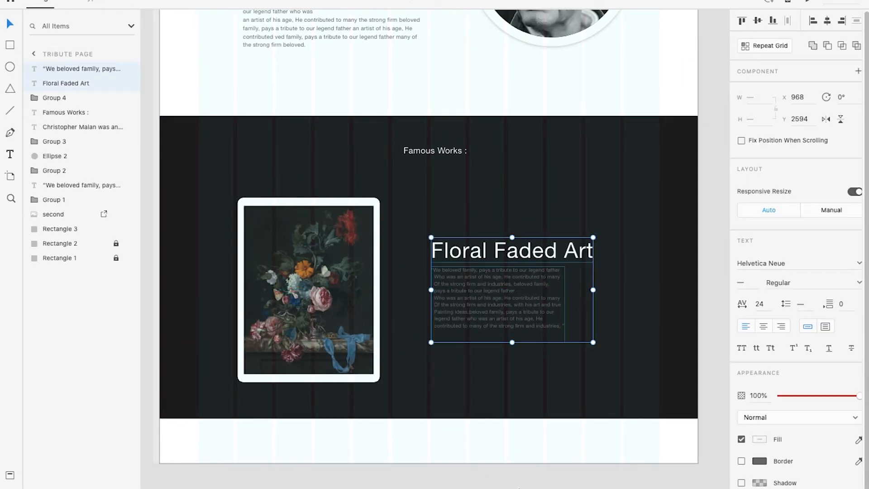
{"action": "left_click", "coordinate": [517, 471]}
{"action": "key", "text": "ctrl+Right"}
{"action": "scroll", "coordinate": [478, 373], "scroll_direction": "down", "scroll_amount": 2}
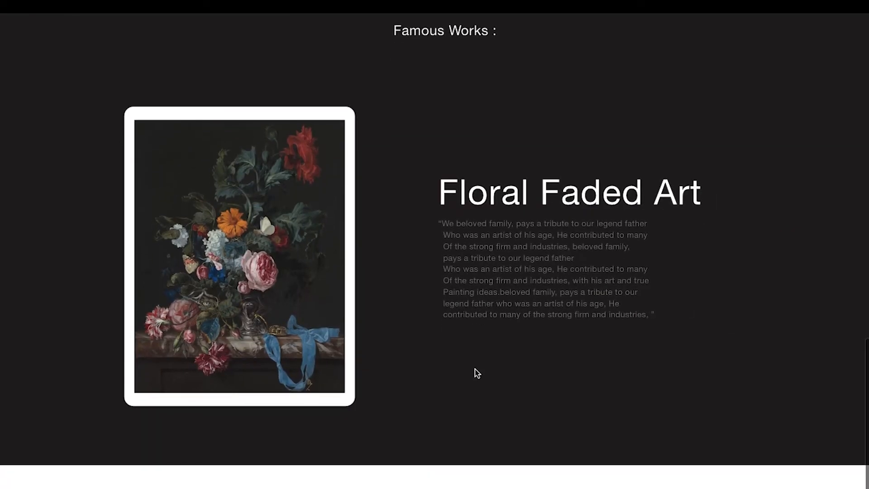
{"action": "scroll", "coordinate": [477, 373], "scroll_direction": "up", "scroll_amount": 3}
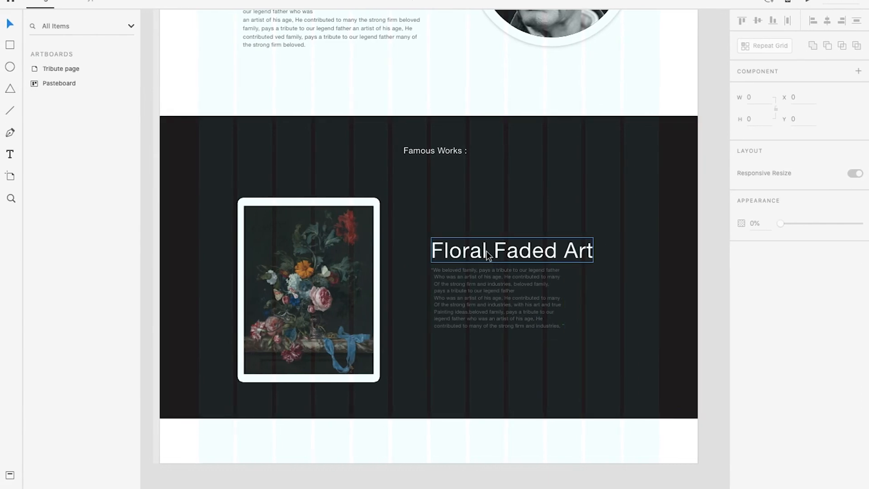
Group the "Floral Faded Art" title with its paragraph, and shift the group right to X 1106 and the framed painting slightly right
{"action": "left_click", "coordinate": [485, 264]}
{"action": "left_click", "coordinate": [484, 300], "text": "shift"}
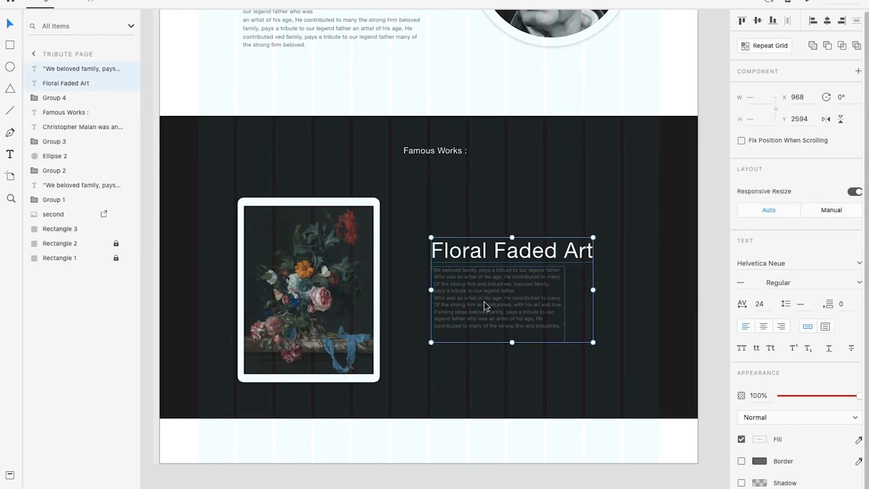
{"action": "key", "text": "ctrl+g"}
{"action": "left_click_drag", "start_coordinate": [486, 294], "coordinate": [526, 295]}
{"action": "left_click", "coordinate": [330, 285]}
{"action": "left_click_drag", "start_coordinate": [330, 285], "coordinate": [346, 285]}
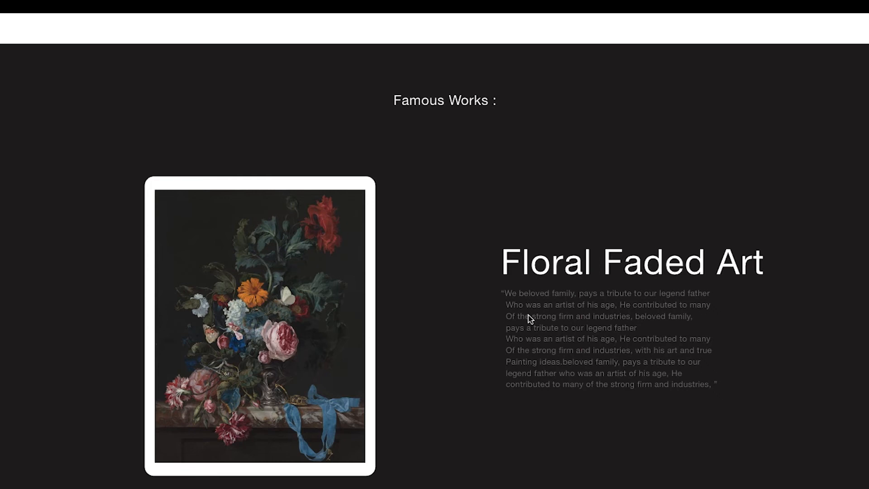
Move the grouped title and paragraph closer to the painting, to X 960, and check the famous works section in the preview
{"action": "key", "text": "ctrl+Left"}
{"action": "left_click", "coordinate": [502, 312]}
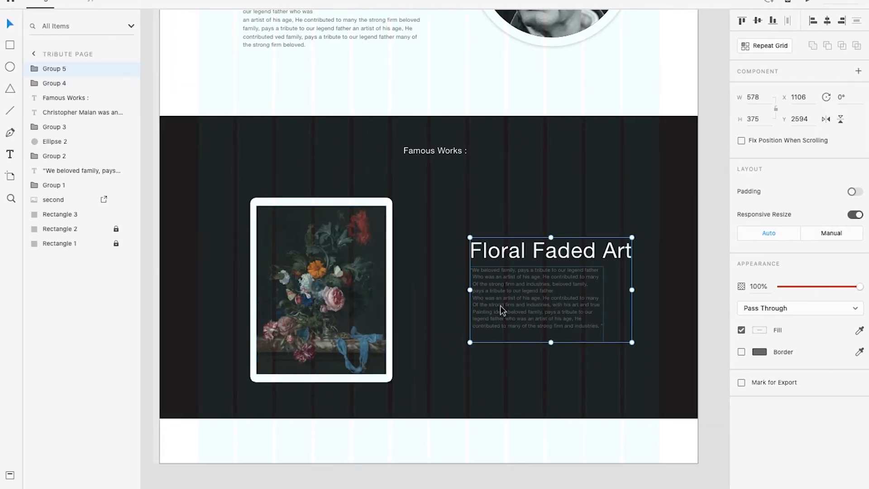
{"action": "left_click_drag", "start_coordinate": [499, 303], "coordinate": [463, 308]}
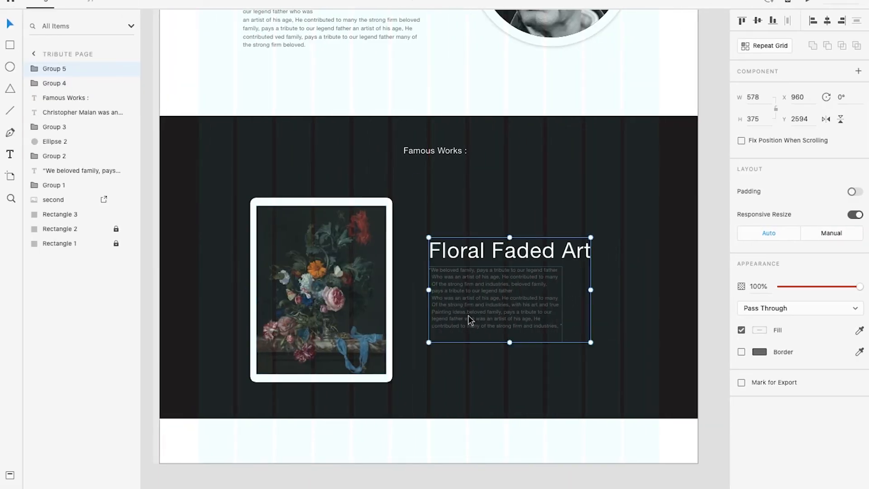
{"action": "key", "text": "ctrl+Right"}
{"action": "key", "text": "ctrl+Right"}
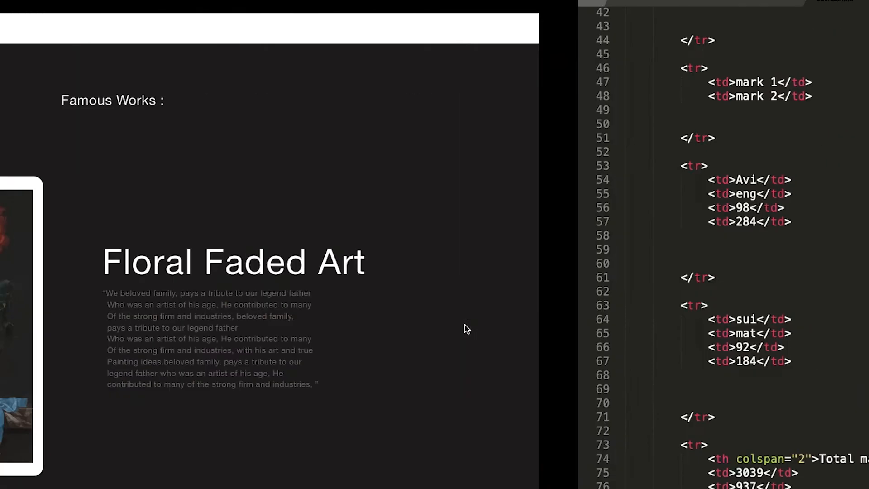
{"action": "key", "text": "ctrl+Left"}
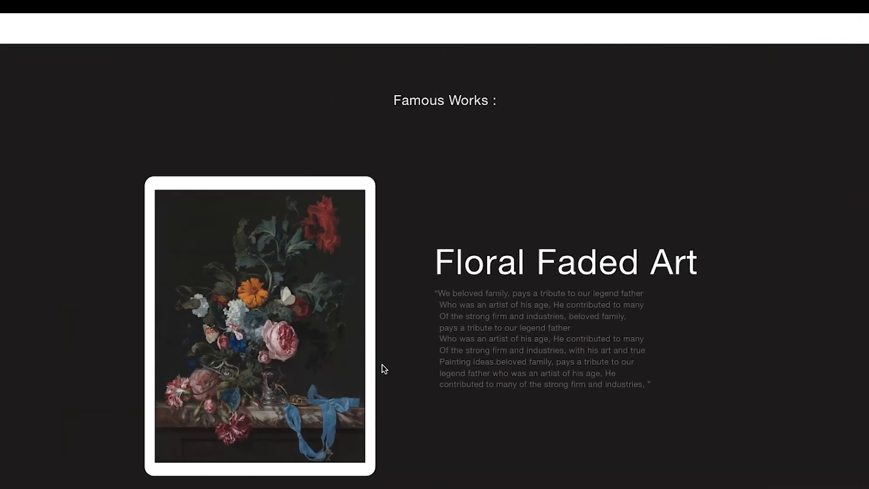
{"action": "scroll", "coordinate": [398, 357], "scroll_direction": "down", "scroll_amount": 3}
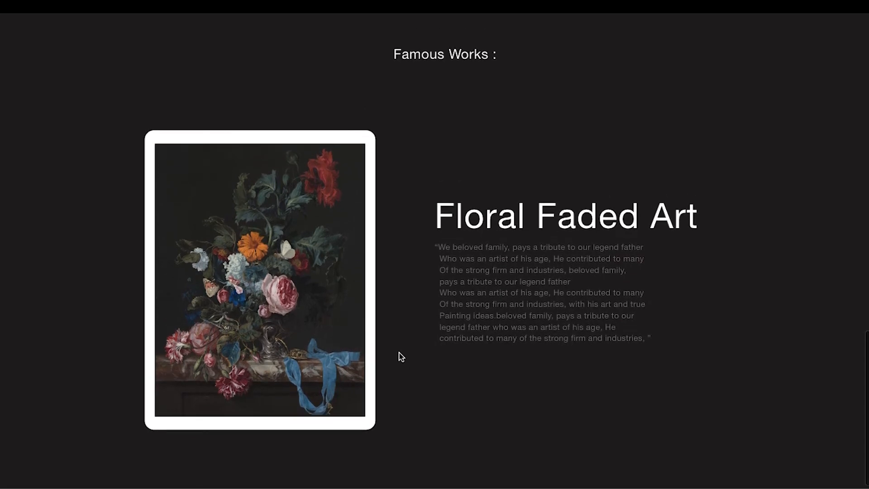
{"action": "scroll", "coordinate": [401, 358], "scroll_direction": "down", "scroll_amount": 1}
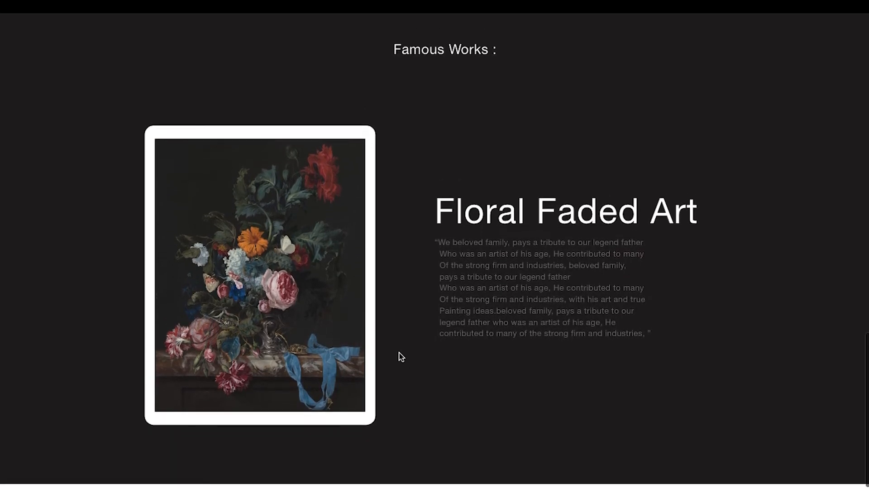
{"action": "scroll", "coordinate": [402, 357], "scroll_direction": "down", "scroll_amount": 1}
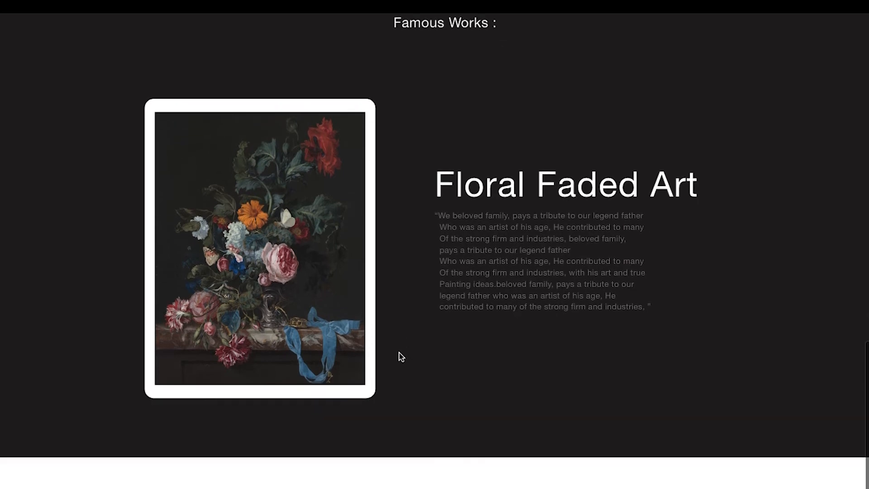
Review the framed flower painting and its title and paragraph in the Famous Works section of the preview
{"action": "scroll", "coordinate": [401, 357], "scroll_direction": "down", "scroll_amount": 1}
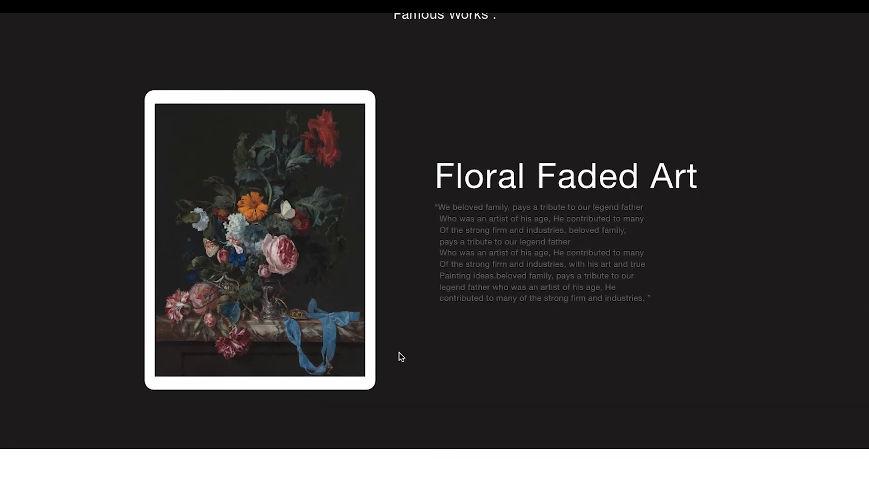
{"action": "scroll", "coordinate": [401, 358], "scroll_direction": "up", "scroll_amount": 3}
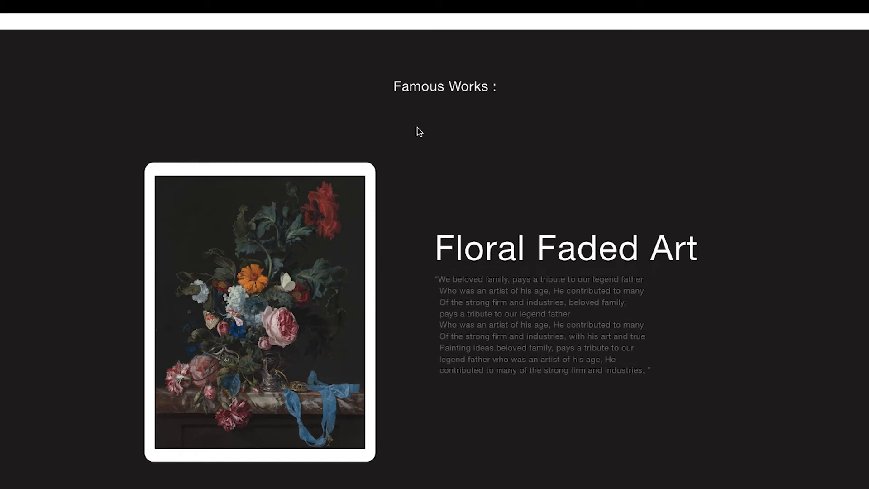
{"action": "scroll", "coordinate": [428, 185], "scroll_direction": "down", "scroll_amount": 2}
{"action": "scroll", "coordinate": [441, 233], "scroll_direction": "up", "scroll_amount": 3}
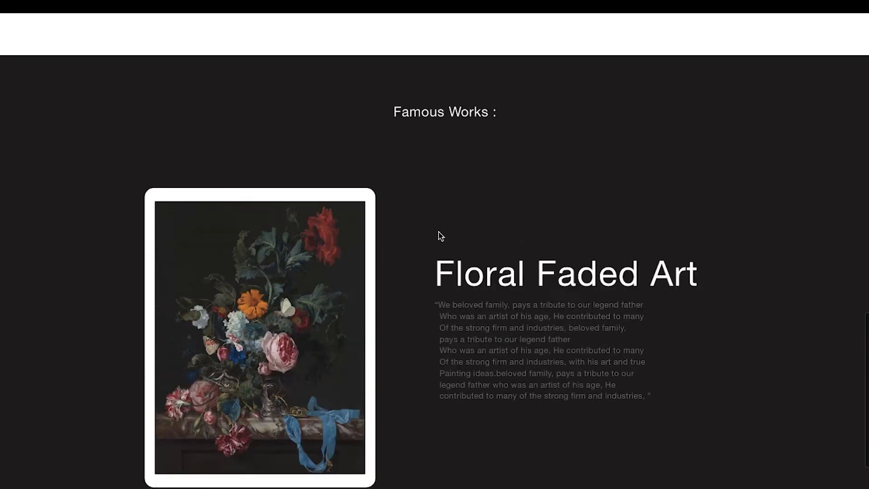
{"action": "scroll", "coordinate": [460, 252], "scroll_direction": "down", "scroll_amount": 1}
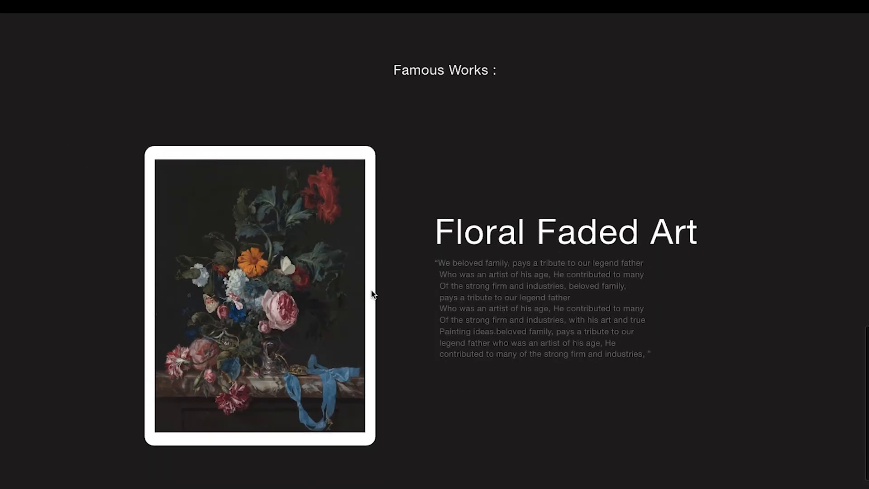
{"action": "key", "text": "ctrl+Left"}
{"action": "scroll", "coordinate": [364, 252], "scroll_direction": "down", "scroll_amount": 2}
{"action": "scroll", "coordinate": [283, 249], "scroll_direction": "up", "scroll_amount": 2}
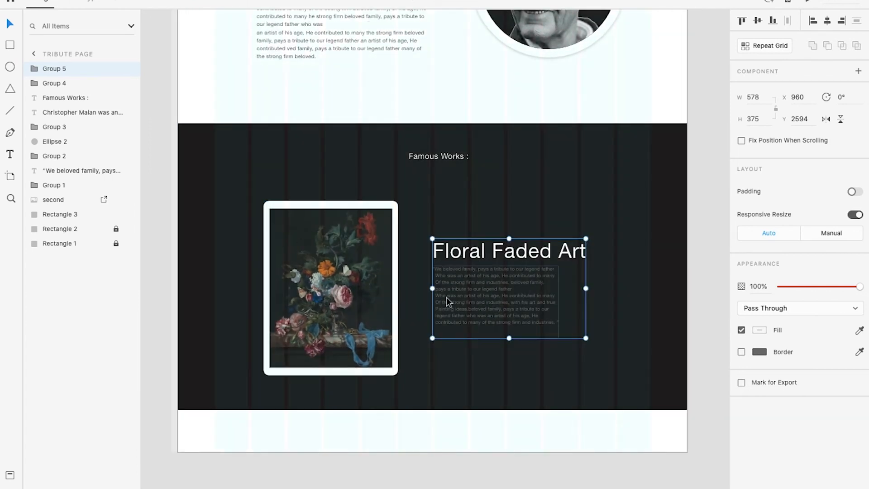
Move the grouped "Floral Faded Art" title and paragraph off the artboard onto the pasteboard beside the dark section
{"action": "scroll", "coordinate": [448, 280], "scroll_direction": "down", "scroll_amount": 3}
{"action": "left_click_drag", "start_coordinate": [446, 265], "coordinate": [659, 285]}
{"action": "left_click", "coordinate": [469, 318]}
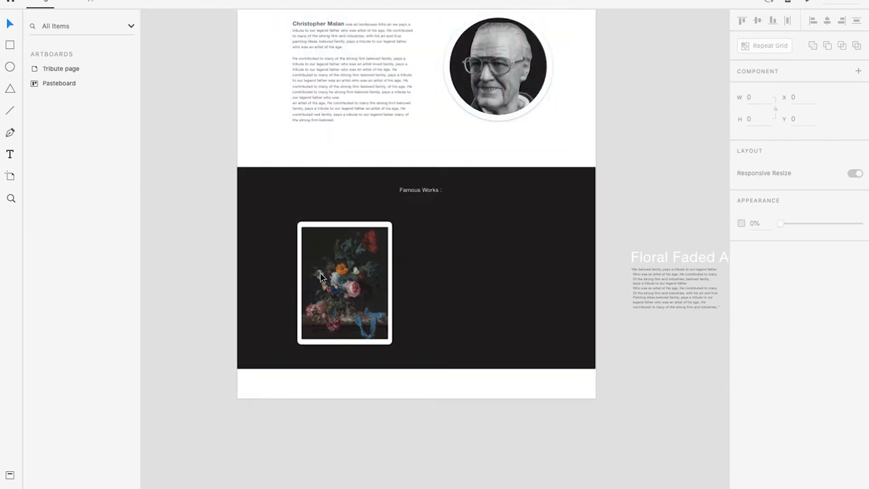
Scale the framed flower painting down to 231 × 300 and place it at X 278, Y 2518
{"action": "scroll", "coordinate": [337, 275], "scroll_direction": "up", "scroll_amount": 3}
{"action": "left_click", "coordinate": [346, 264]}
{"action": "left_click_drag", "start_coordinate": [416, 200], "coordinate": [387, 251]}
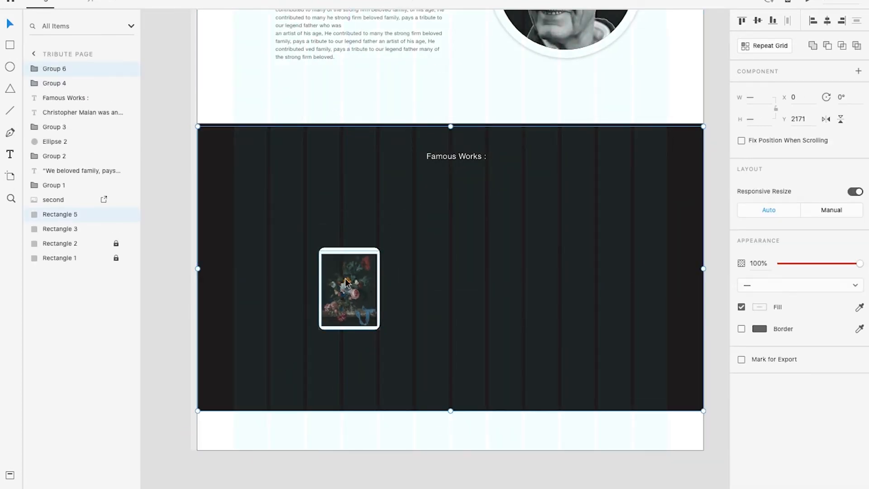
{"action": "key", "text": "super+z"}
{"action": "scroll", "coordinate": [362, 313], "scroll_direction": "up", "scroll_amount": 1}
{"action": "left_click_drag", "start_coordinate": [327, 289], "coordinate": [281, 254]}
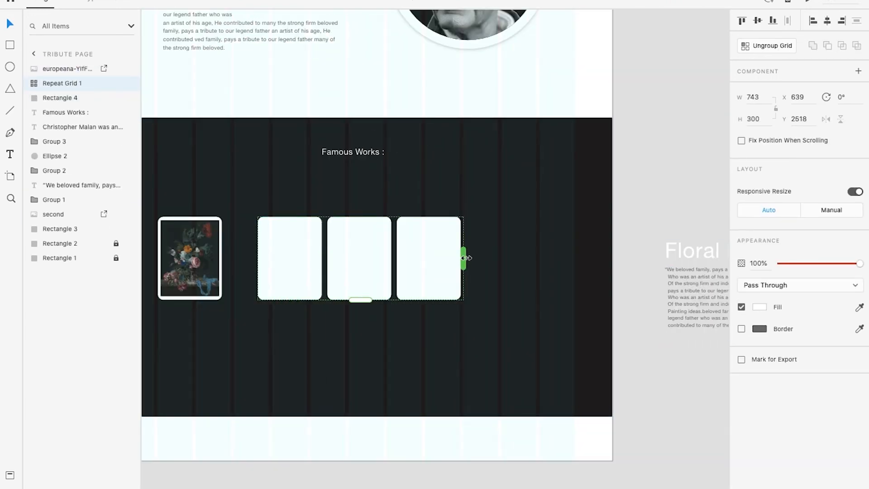
{"action": "left_click_drag", "start_coordinate": [323, 257], "coordinate": [365, 257]}
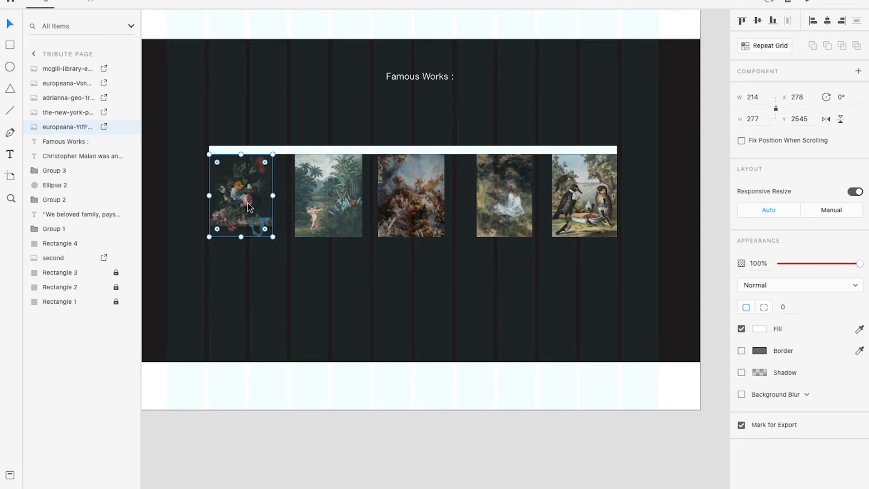
Replace the flower painting in the row with the green grass field image from the wallpapers folder, 208 × 276 at X 278
{"action": "key", "text": "Delete"}
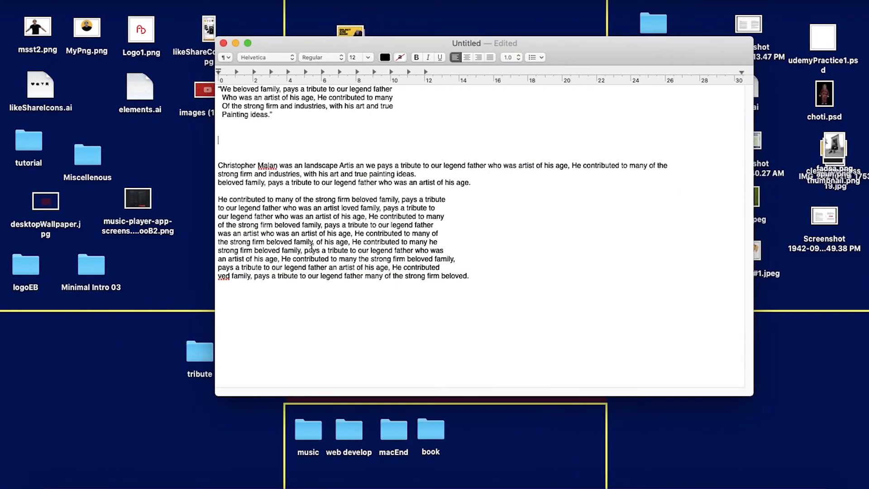
{"action": "left_click", "coordinate": [234, 43]}
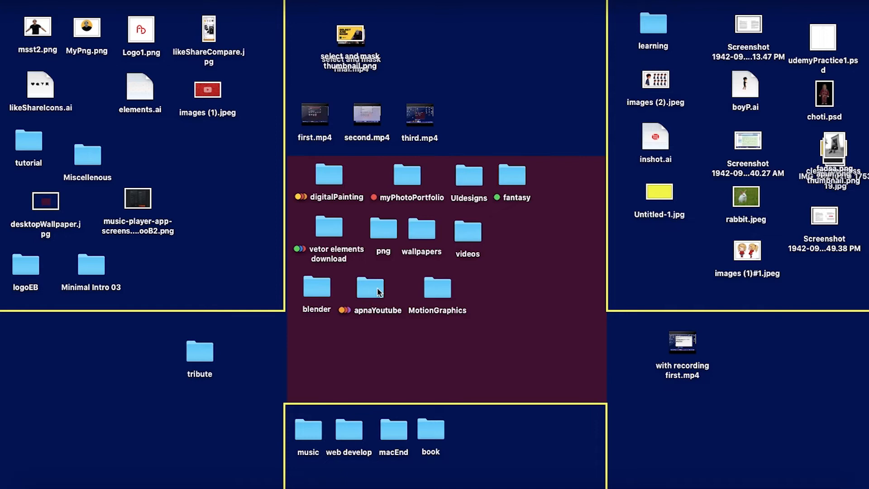
{"action": "double_click", "coordinate": [428, 250]}
{"action": "scroll", "coordinate": [427, 250], "scroll_direction": "down", "scroll_amount": 10}
{"action": "scroll", "coordinate": [428, 250], "scroll_direction": "up", "scroll_amount": 10}
{"action": "left_click", "coordinate": [359, 156]}
{"action": "left_click_drag", "start_coordinate": [360, 156], "coordinate": [466, 179]}
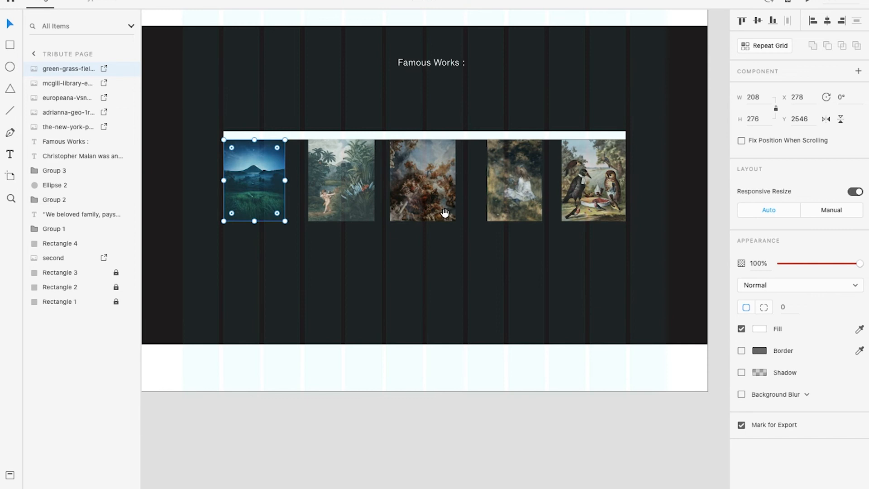
Even out the painting gaps by shifting the palm garden painting slightly left and the white-dress painting to X 1141
{"action": "left_click", "coordinate": [425, 185]}
{"action": "left_click_drag", "start_coordinate": [425, 182], "coordinate": [428, 182]}
{"action": "left_click", "coordinate": [503, 183]}
{"action": "left_click", "coordinate": [348, 189]}
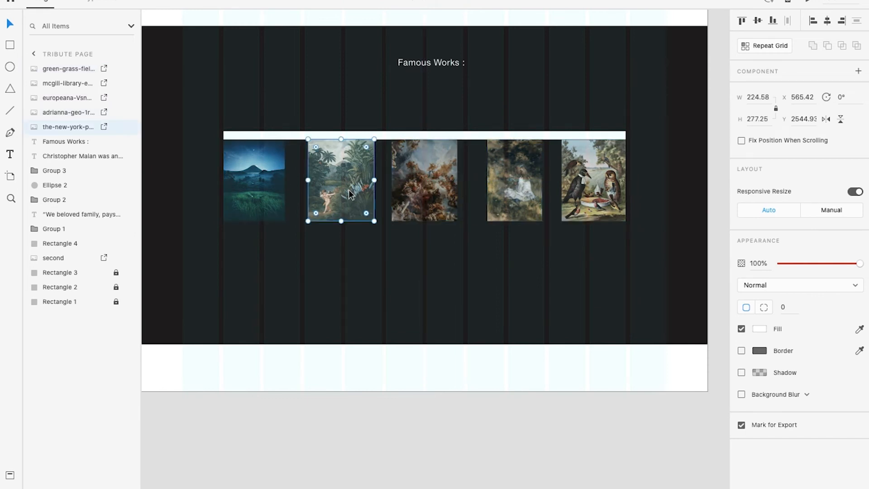
{"action": "left_click_drag", "start_coordinate": [349, 189], "coordinate": [346, 187]}
{"action": "left_click_drag", "start_coordinate": [515, 186], "coordinate": [504, 180]}
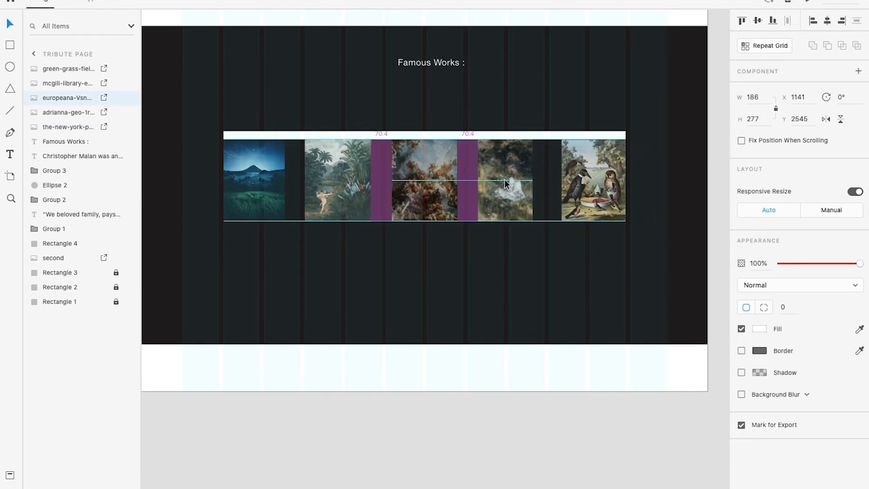
Move the bird painting left to X 1397 and check the spacing of the row in the preview
{"action": "left_click", "coordinate": [594, 183]}
{"action": "left_click_drag", "start_coordinate": [591, 178], "coordinate": [583, 177]}
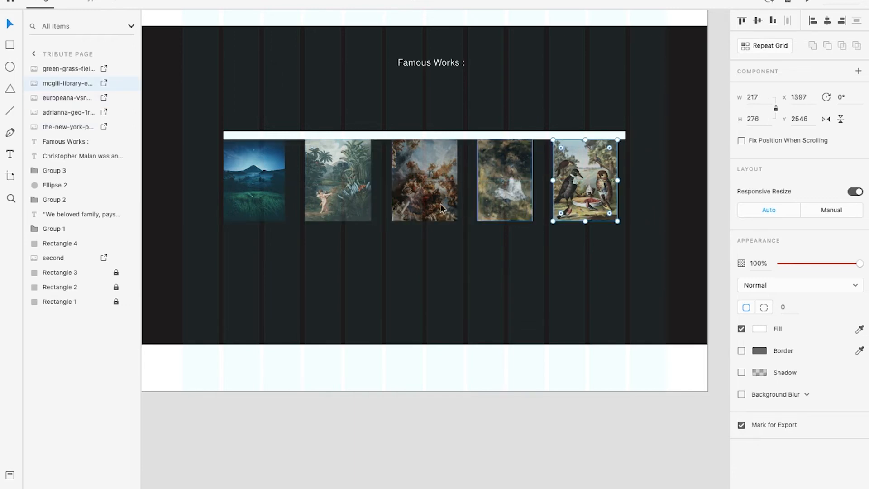
{"action": "left_click", "coordinate": [280, 189]}
{"action": "left_click_drag", "start_coordinate": [272, 180], "coordinate": [272, 178]}
{"action": "left_click", "coordinate": [510, 439]}
{"action": "key", "text": "ctrl+Right"}
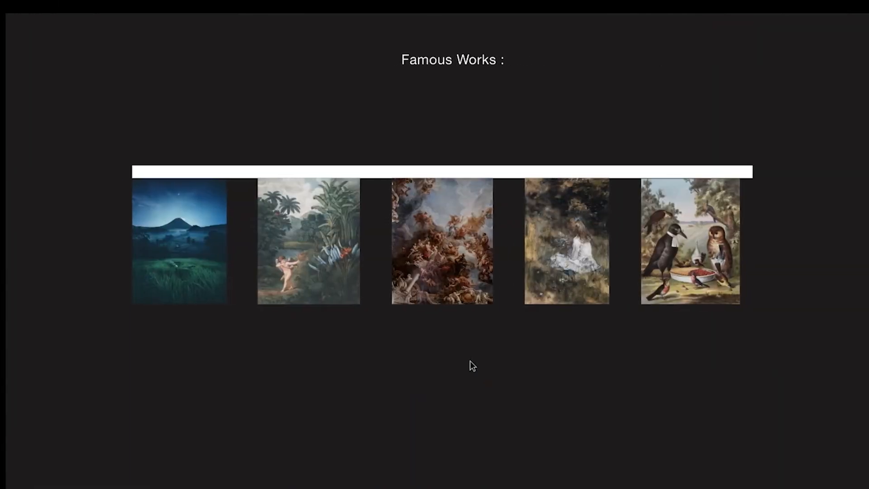
{"action": "key", "text": "ctrl+Left"}
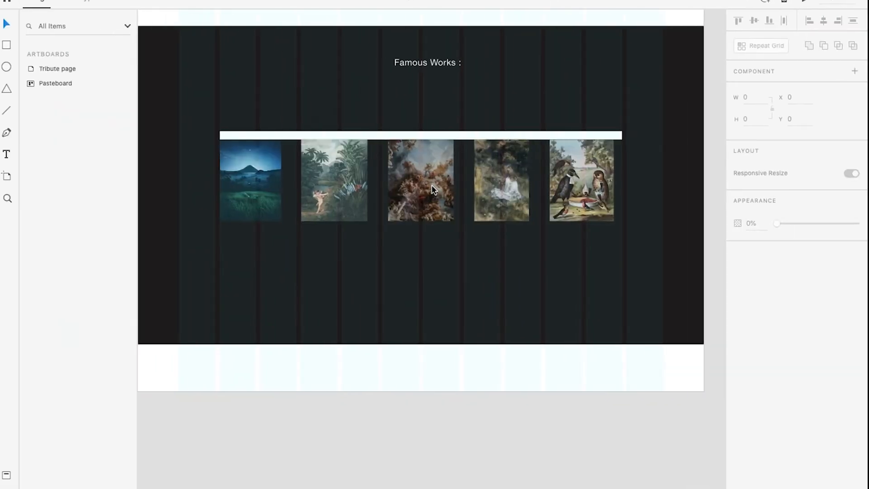
Duplicate the white bar to the lower edge of the paintings at Y 2822 and check it in the preview
{"action": "left_click", "coordinate": [377, 136]}
{"action": "left_click_drag", "start_coordinate": [389, 134], "coordinate": [387, 224]}
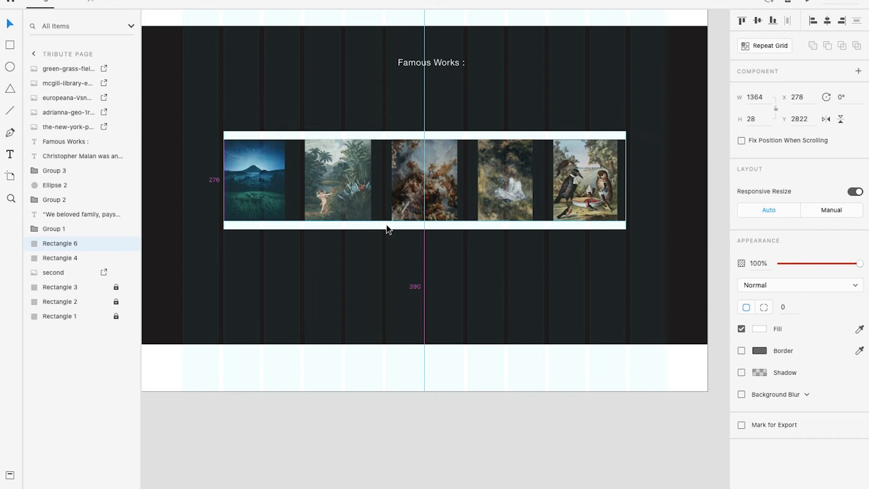
{"action": "key", "text": "ctrl+Right"}
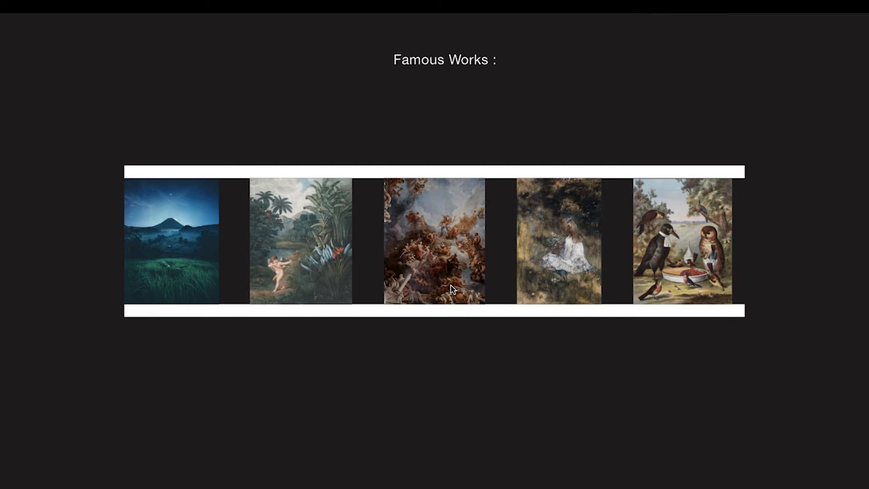
{"action": "key", "text": "ctrl+Left"}
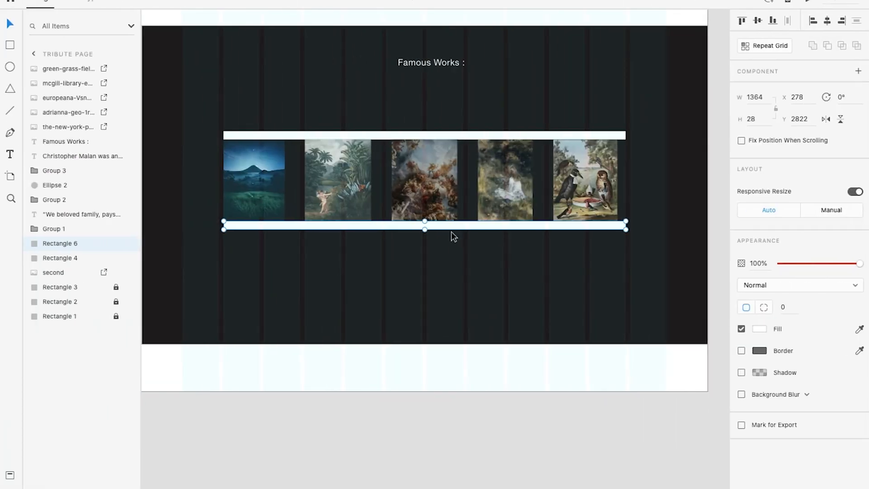
Thin the lower and upper white bars to a height of 2 at Y 2835 and Y 2530, checking them in the preview
{"action": "left_click_drag", "start_coordinate": [424, 232], "coordinate": [426, 226]}
{"action": "key", "text": "ctrl+Right"}
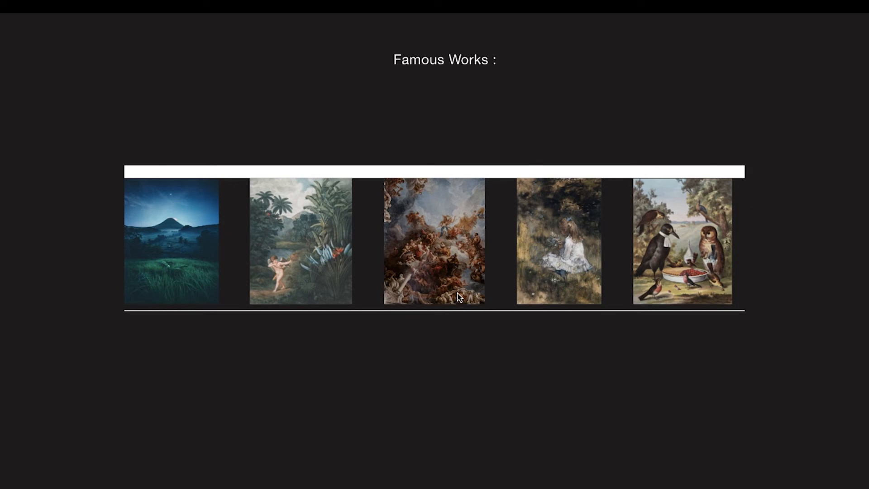
{"action": "key", "text": "ctrl+Left"}
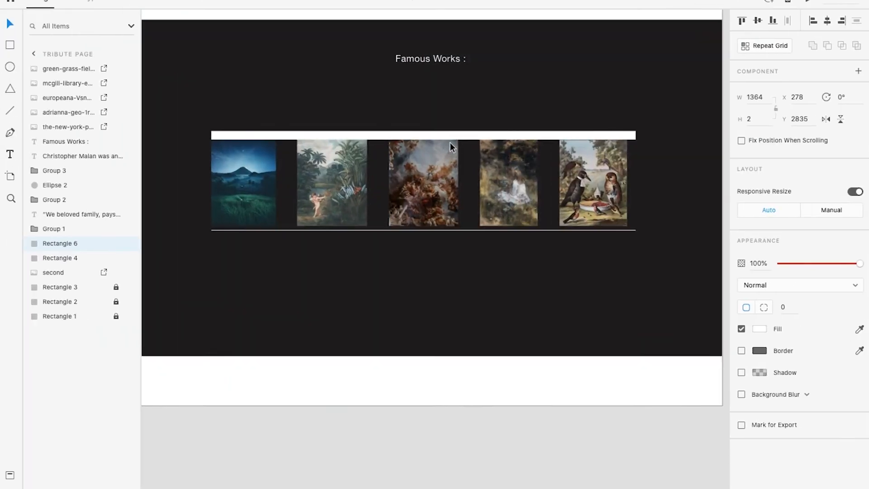
{"action": "left_click", "coordinate": [476, 136]}
{"action": "left_click_drag", "start_coordinate": [424, 142], "coordinate": [423, 138]}
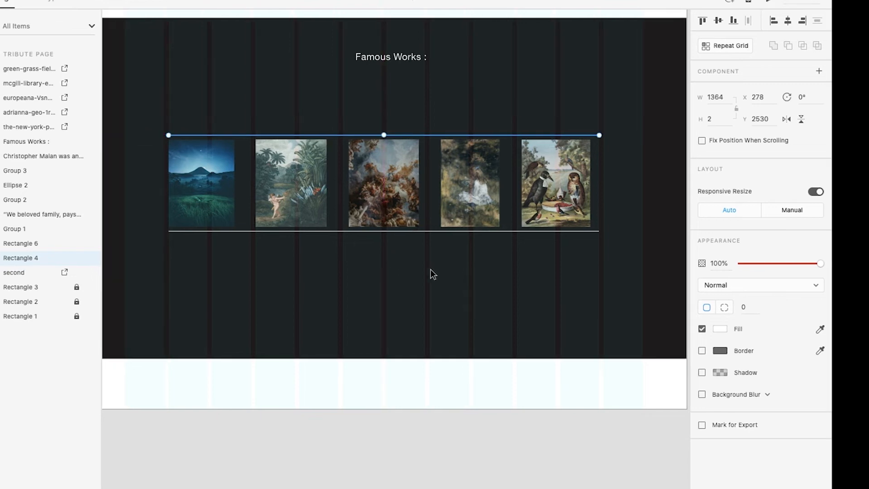
{"action": "key", "text": "ctrl+Right"}
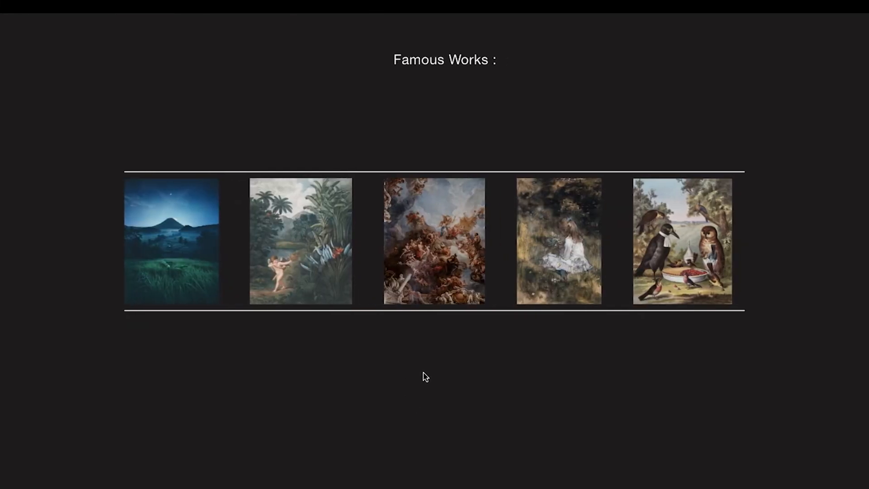
{"action": "key", "text": "ctrl+Left"}
{"action": "left_click", "coordinate": [466, 459]}
Select the five paintings together with both white lines and group them
{"action": "scroll", "coordinate": [453, 254], "scroll_direction": "down", "scroll_amount": 2}
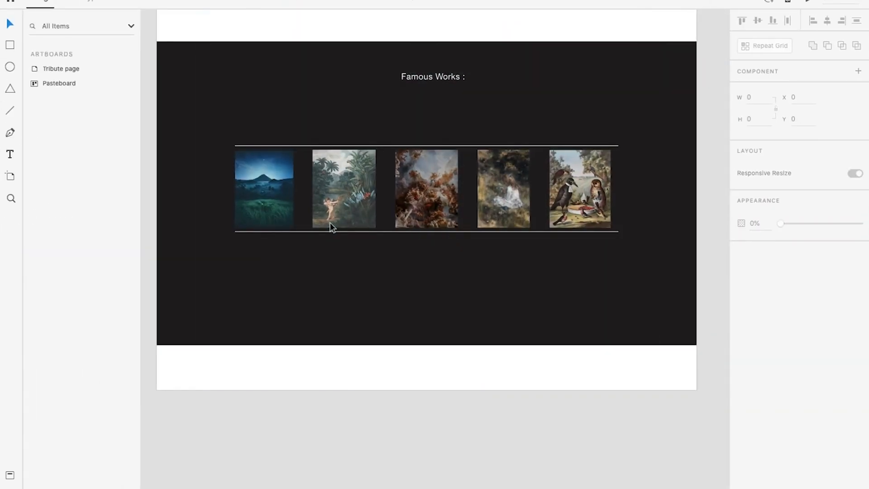
{"action": "key", "text": "space"}
{"action": "left_click_drag", "start_coordinate": [266, 142], "coordinate": [284, 176]}
{"action": "left_click_drag", "start_coordinate": [224, 164], "coordinate": [661, 307]}
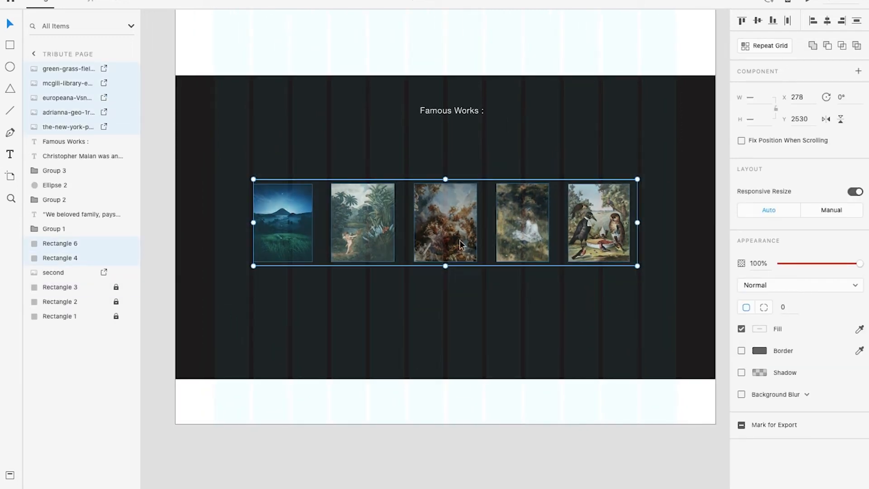
{"action": "key", "text": "ctrl+g"}
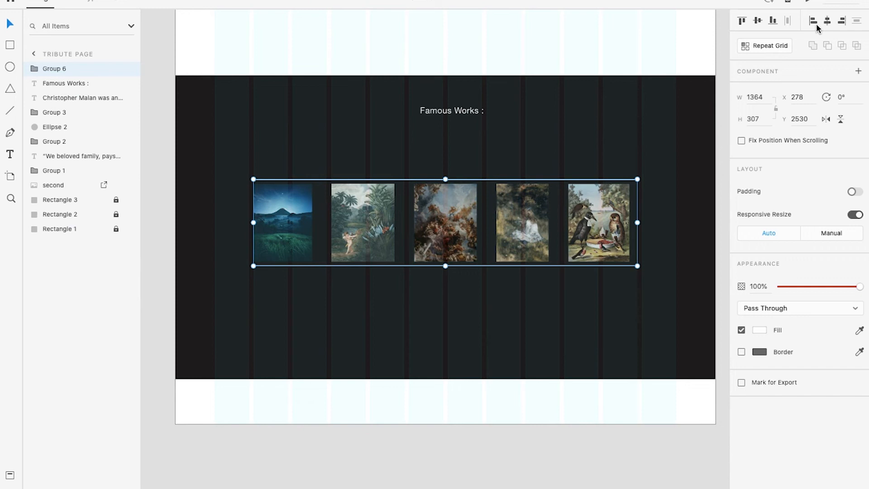
Move the grouped row of paintings slightly up toward the "Famous Works" heading and check it in the preview
{"action": "left_click", "coordinate": [758, 21]}
{"action": "key", "text": "ctrl+z"}
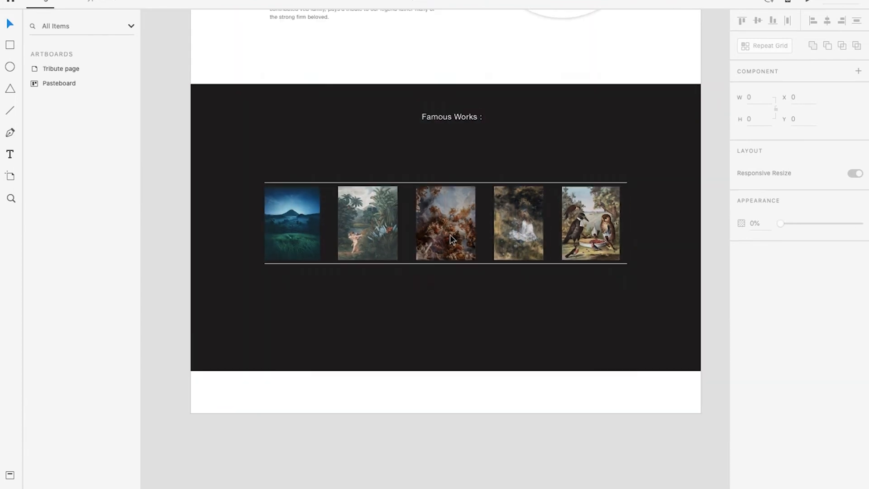
{"action": "mouse_move", "coordinate": [455, 219]}
{"action": "left_mouse_down"}
{"action": "mouse_move", "coordinate": [457, 230]}
{"action": "mouse_move", "coordinate": [458, 203]}
{"action": "left_mouse_up"}
{"action": "left_click", "coordinate": [453, 441]}
{"action": "key", "text": "ctrl+Right"}
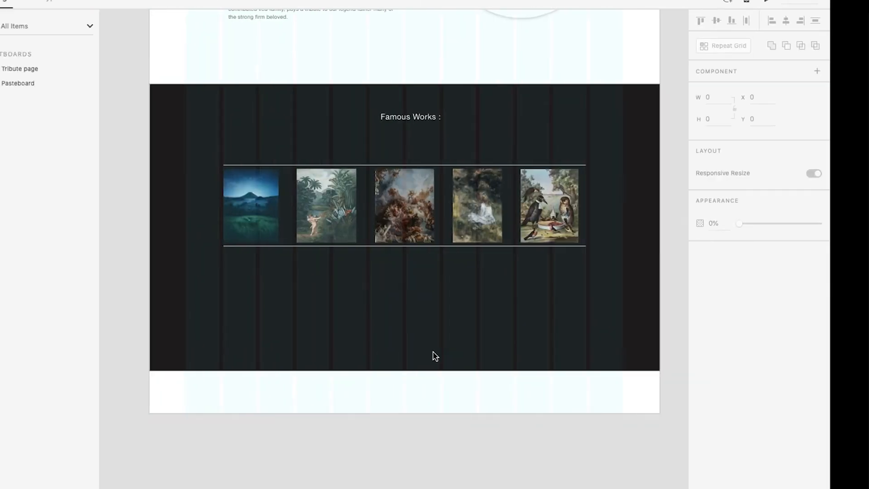
{"action": "scroll", "coordinate": [392, 214], "scroll_direction": "up", "scroll_amount": 1}
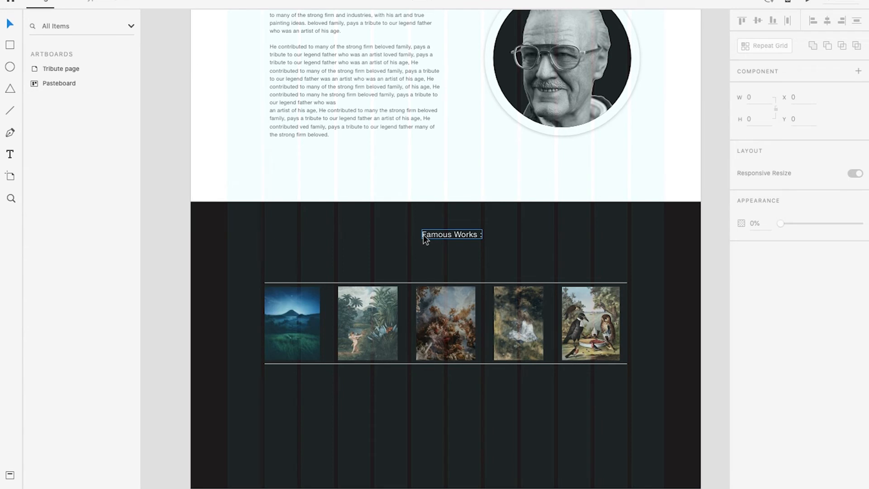
{"action": "key", "text": "shift+super+apostrophe"}
{"action": "scroll", "coordinate": [395, 311], "scroll_direction": "down", "scroll_amount": 1}
{"action": "key", "text": "shift+super+apostrophe"}
{"action": "scroll", "coordinate": [372, 398], "scroll_direction": "up", "scroll_amount": 3}
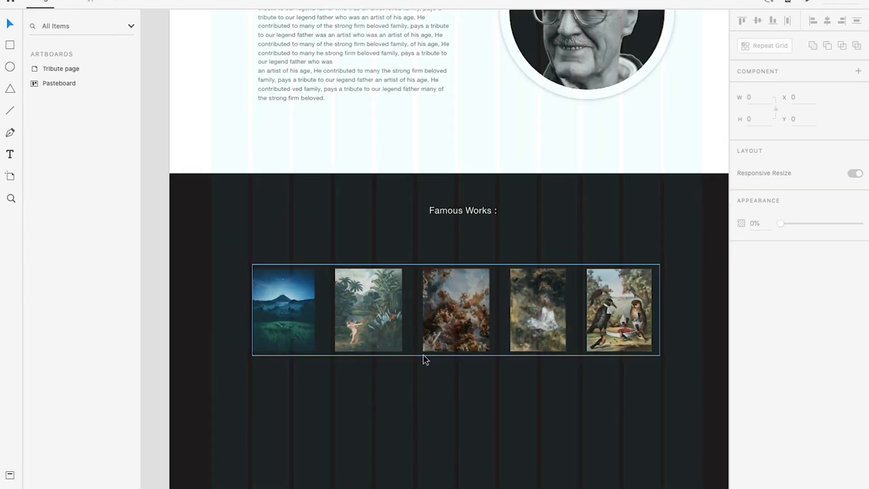
Ungroup the painting row and remove the white line below the paintings
{"action": "left_click", "coordinate": [423, 354]}
{"action": "right_click", "coordinate": [423, 359]}
{"action": "left_click", "coordinate": [351, 336]}
{"action": "right_click", "coordinate": [352, 336]}
{"action": "left_click", "coordinate": [373, 391]}
{"action": "left_click", "coordinate": [349, 356]}
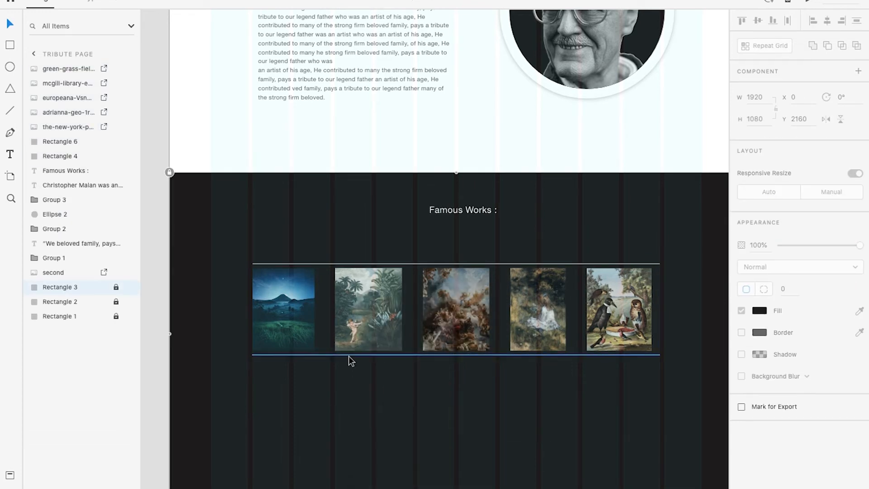
{"action": "left_click", "coordinate": [349, 390]}
{"action": "key", "text": "ctrl+0"}
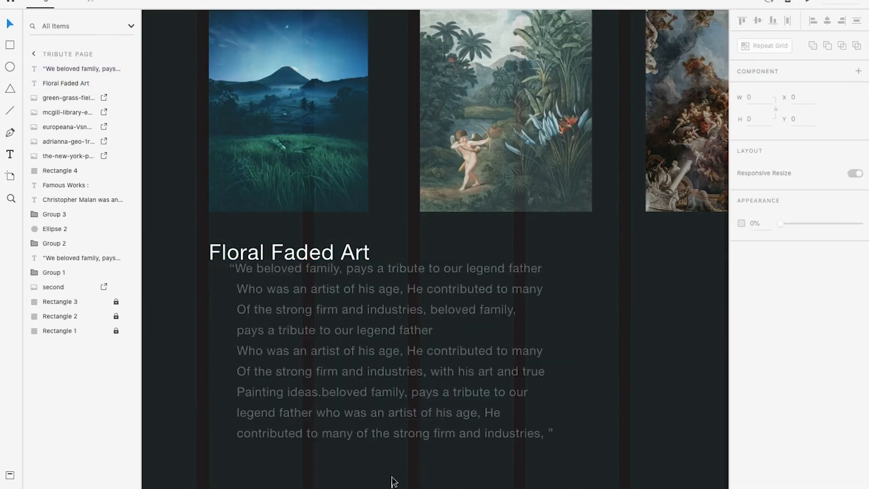
Re-break the paragraph under "Floral Faded Art" into short lines fitting the first painting's width, and check the section in the preview
{"action": "key", "text": "Return"}
{"action": "key", "text": "Return"}
{"action": "key", "text": "BackSpace"}
{"action": "key", "text": "BackSpace"}
{"action": "key", "text": "BackSpace"}
{"action": "type", "text": "o"}
{"action": "left_click_drag", "start_coordinate": [435, 345], "coordinate": [364, 346]}
{"action": "key", "text": "BackSpace"}
{"action": "left_click", "coordinate": [361, 380]}
{"action": "key", "text": "Return"}
{"action": "left_click_drag", "start_coordinate": [305, 256], "coordinate": [305, 255]}
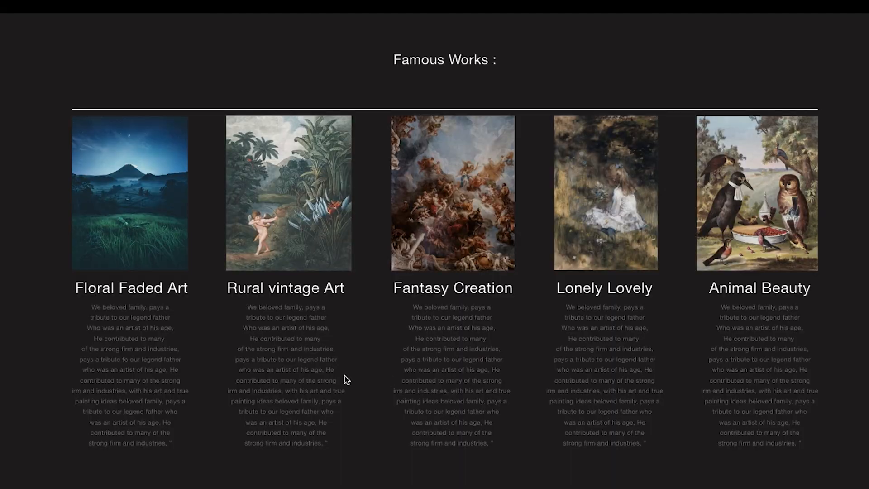
{"action": "scroll", "coordinate": [424, 389], "scroll_direction": "up", "scroll_amount": 2}
{"action": "scroll", "coordinate": [424, 390], "scroll_direction": "down", "scroll_amount": 4}
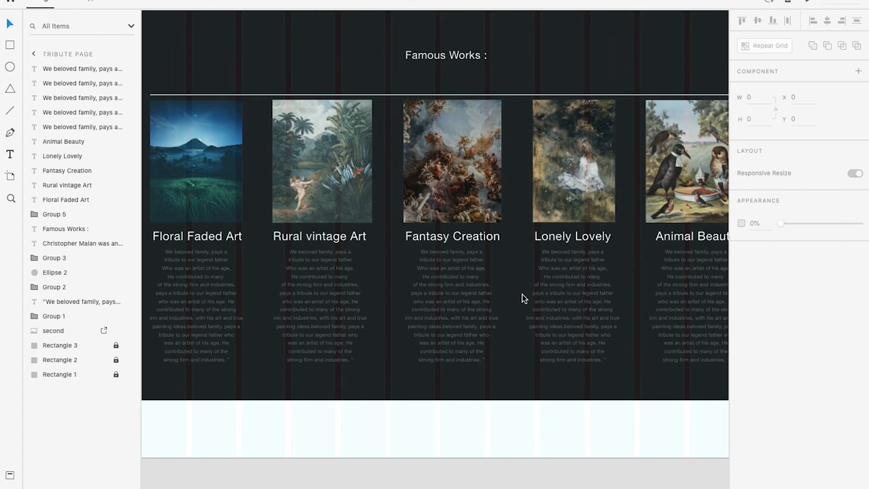
Look over the whole tribute page from the hero down to the "Famous Works" section and the empty area below it
{"action": "scroll", "coordinate": [522, 294], "scroll_direction": "down", "scroll_amount": 2}
{"action": "left_click_drag", "start_coordinate": [522, 322], "coordinate": [492, 275]}
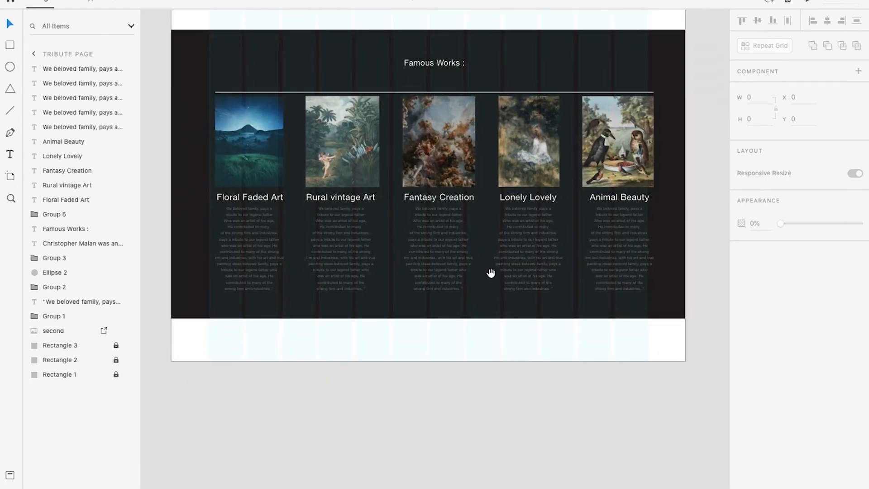
{"action": "scroll", "coordinate": [491, 276], "scroll_direction": "down", "scroll_amount": 4}
{"action": "scroll", "coordinate": [482, 287], "scroll_direction": "up", "scroll_amount": 3}
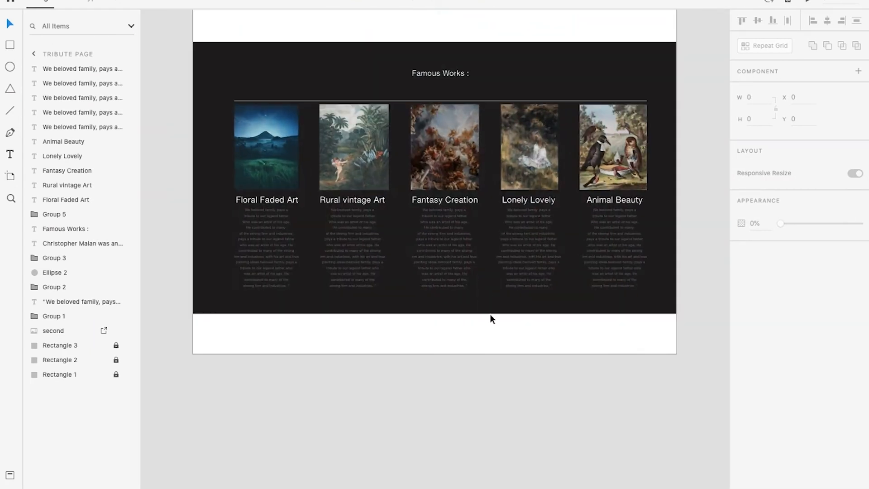
{"action": "left_click_drag", "start_coordinate": [490, 317], "coordinate": [497, 249]}
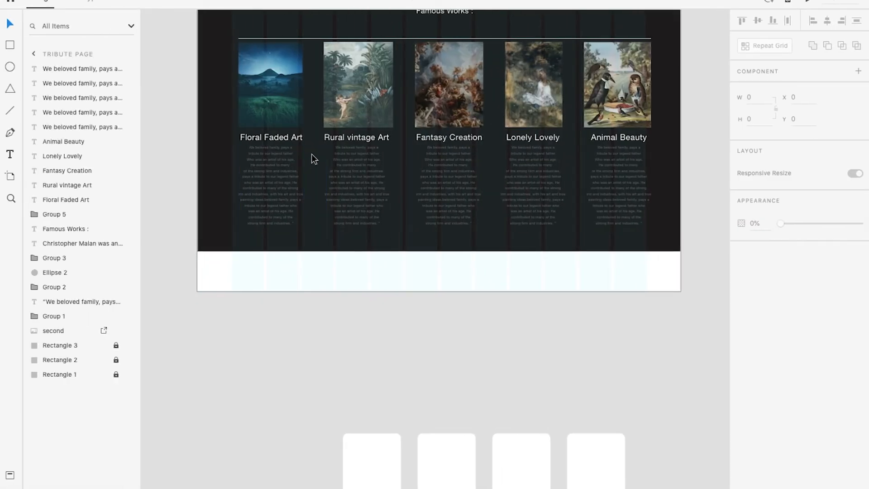
{"action": "scroll", "coordinate": [389, 171], "scroll_direction": "up", "scroll_amount": 15}
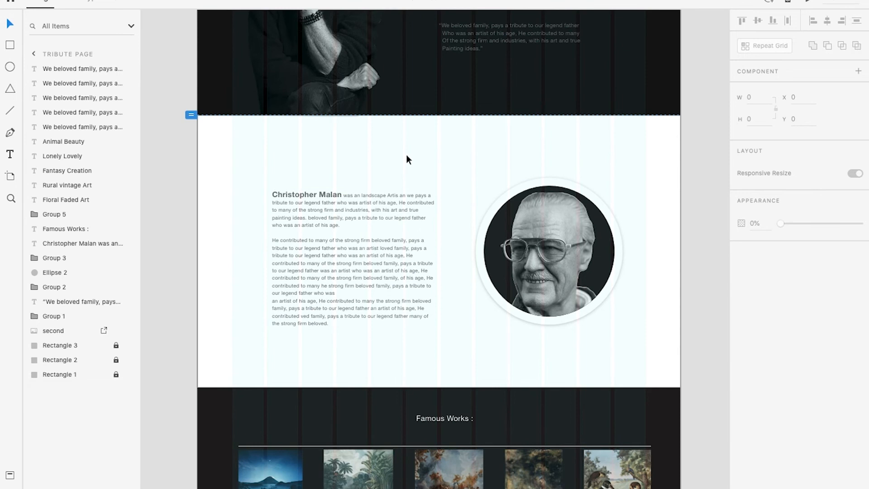
{"action": "scroll", "coordinate": [435, 159], "scroll_direction": "up", "scroll_amount": 2}
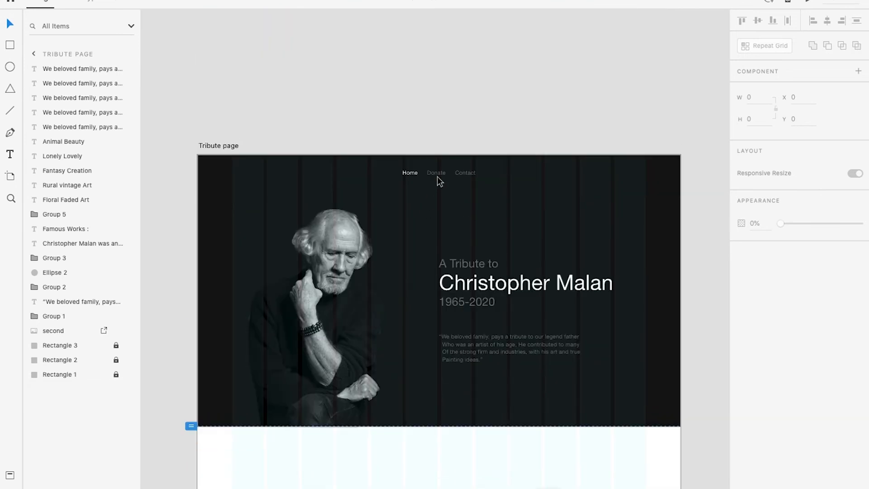
{"action": "scroll", "coordinate": [464, 193], "scroll_direction": "down", "scroll_amount": 3}
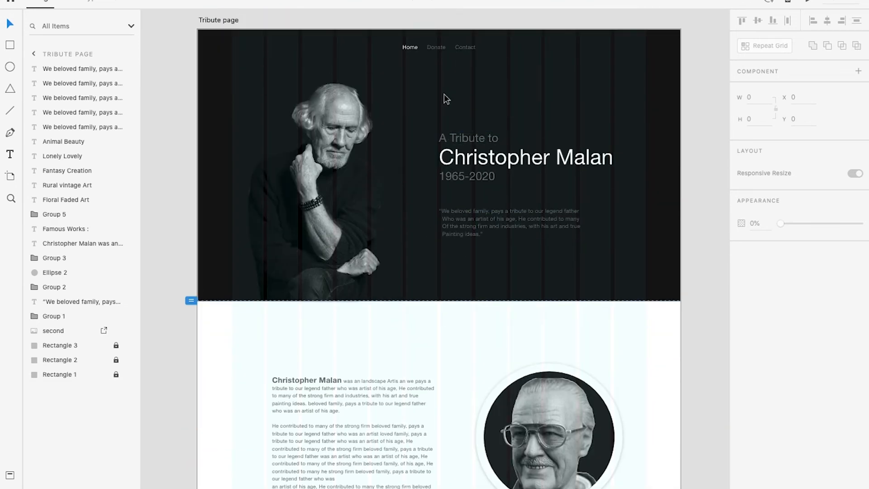
{"action": "scroll", "coordinate": [414, 125], "scroll_direction": "down", "scroll_amount": 1}
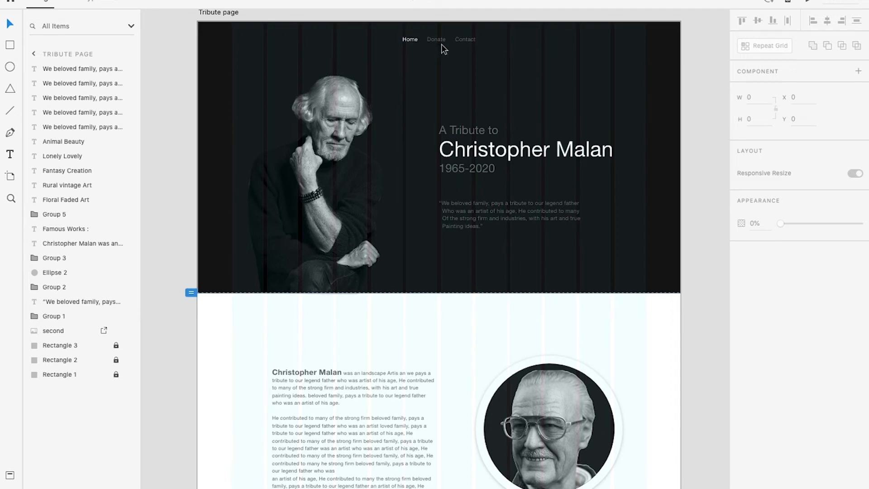
{"action": "scroll", "coordinate": [434, 181], "scroll_direction": "down", "scroll_amount": 2}
{"action": "scroll", "coordinate": [362, 320], "scroll_direction": "down", "scroll_amount": 10}
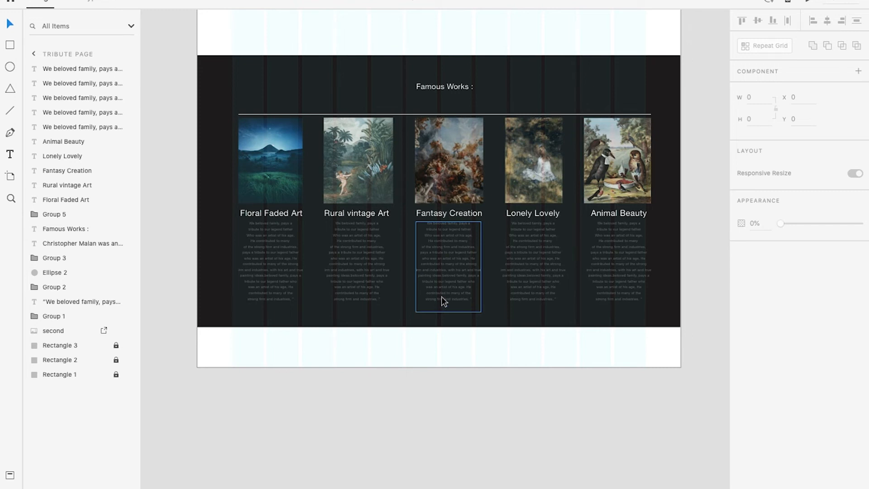
{"action": "scroll", "coordinate": [379, 254], "scroll_direction": "down", "scroll_amount": 3}
{"action": "scroll", "coordinate": [379, 250], "scroll_direction": "down", "scroll_amount": 3}
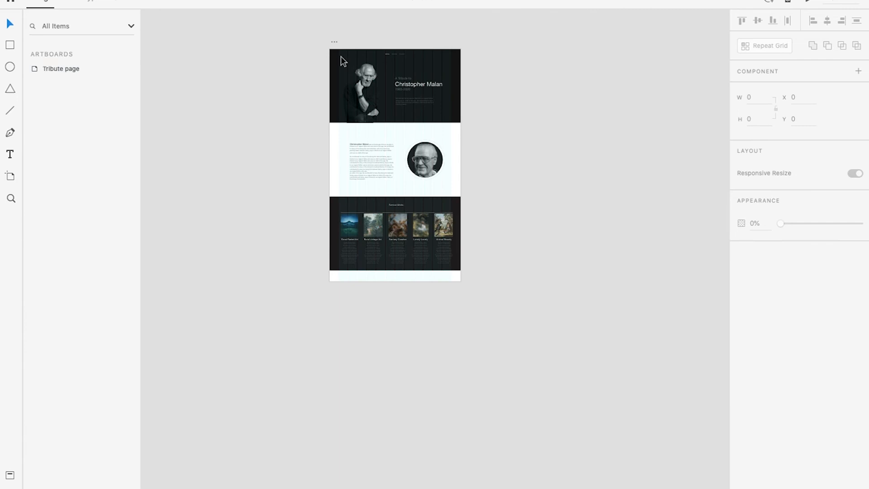
Copy the "Famous Works" heading into the white section below, recolour it grey and change its text to "His Family"
{"action": "scroll", "coordinate": [411, 86], "scroll_direction": "up", "scroll_amount": 3}
{"action": "left_click", "coordinate": [501, 382]}
{"action": "left_click", "coordinate": [395, 81]}
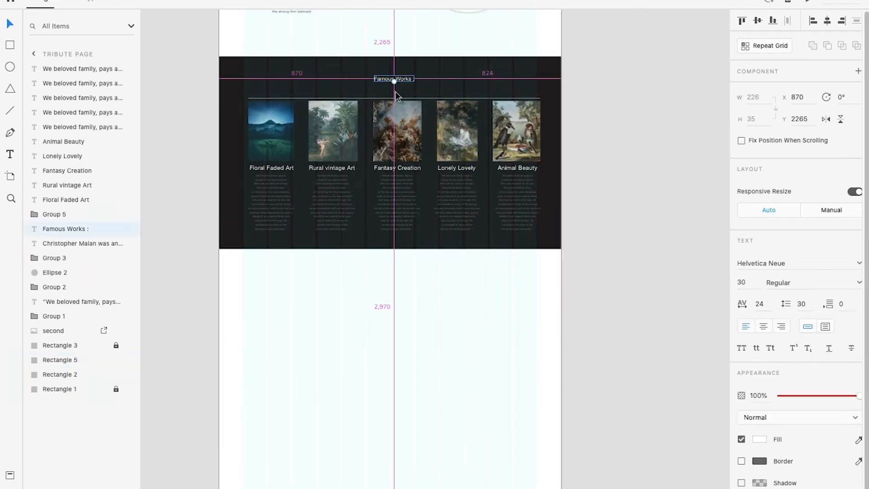
{"action": "left_click_drag", "start_coordinate": [395, 80], "coordinate": [396, 267]}
{"action": "scroll", "coordinate": [423, 284], "scroll_direction": "up", "scroll_amount": 3}
{"action": "left_click", "coordinate": [760, 439]}
{"action": "left_click", "coordinate": [617, 428]}
{"action": "double_click", "coordinate": [381, 286]}
{"action": "type", "text": "His Family"}
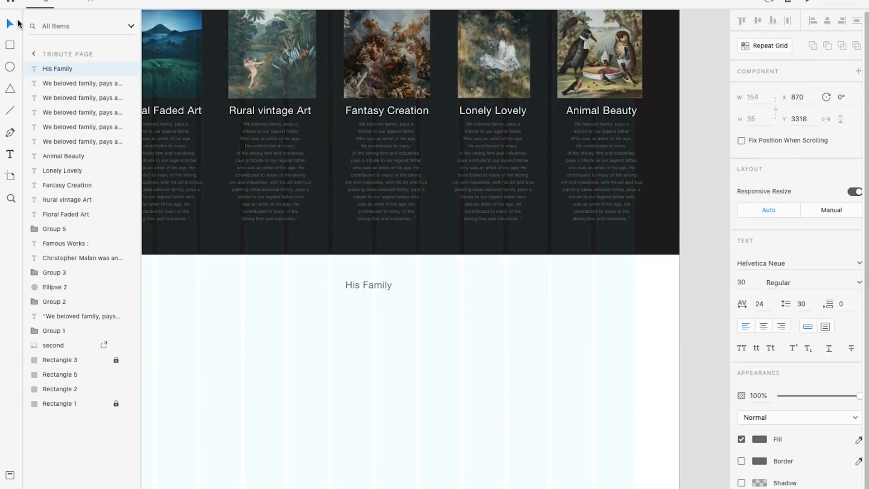
Move the three round family portraits from the pasteboard into the white section and stack them in a column under the "His Family" heading
{"action": "scroll", "coordinate": [679, 249], "scroll_direction": "up", "scroll_amount": 5}
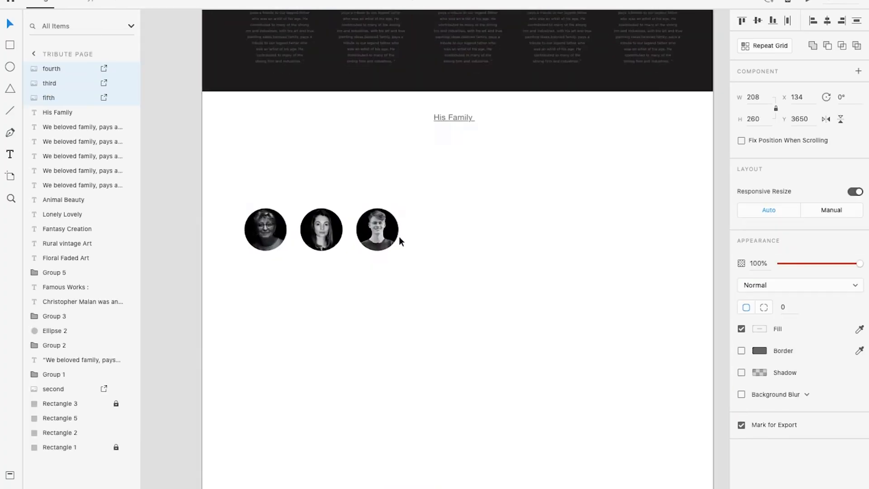
{"action": "left_click", "coordinate": [292, 237]}
{"action": "left_click_drag", "start_coordinate": [293, 236], "coordinate": [237, 291]}
{"action": "left_click_drag", "start_coordinate": [349, 236], "coordinate": [238, 346]}
{"action": "scroll", "coordinate": [239, 345], "scroll_direction": "down", "scroll_amount": 2}
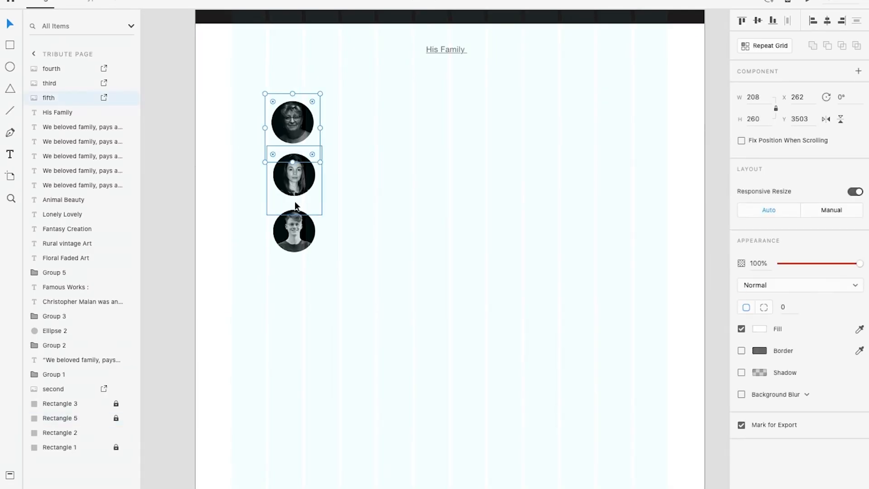
{"action": "left_click", "coordinate": [348, 203]}
Beside the first portrait, add a caption with the wife's name, relationship and "49 Years old", followed by her quote about work and children
{"action": "scroll", "coordinate": [332, 243], "scroll_direction": "up", "scroll_amount": 3}
{"action": "key", "text": "t"}
{"action": "left_click", "coordinate": [309, 186]}
{"action": "type", "text": "Raquel Malan"}
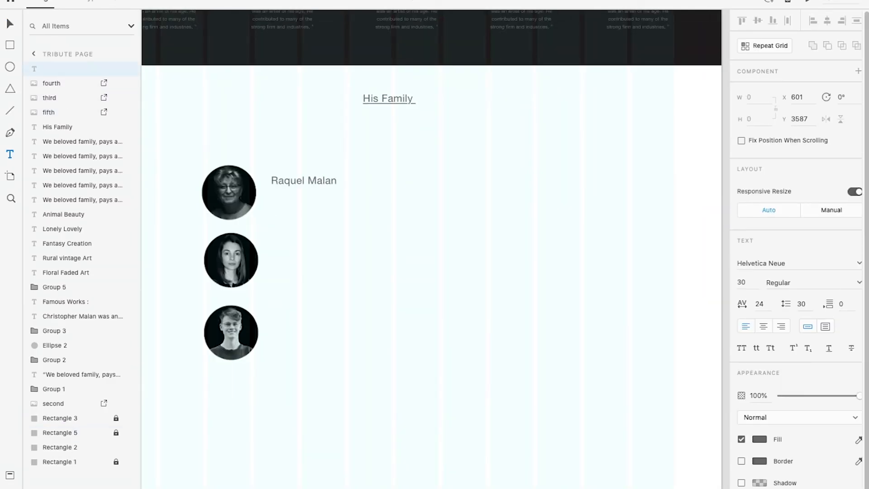
{"action": "type", "text": ", Wife of Christopher Malan, 49 Years old"}
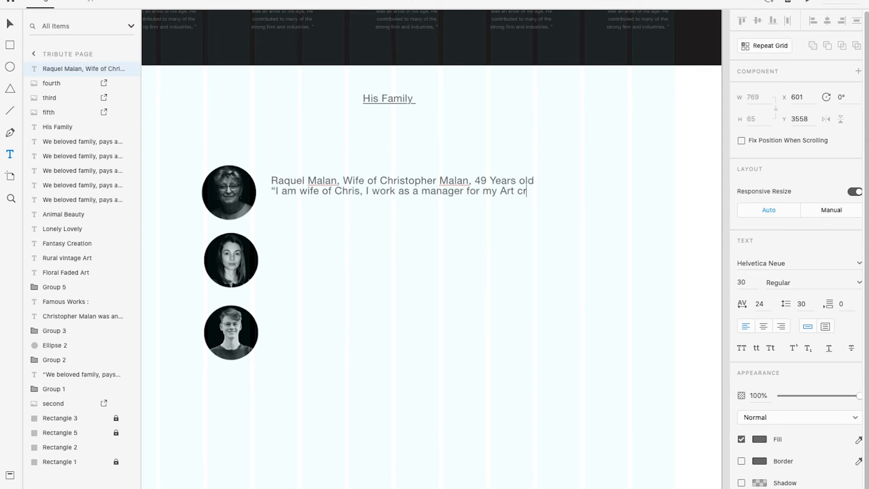
{"action": "key", "text": "BackSpace"}
{"action": "type", "text": "and a son.”"}
Set the quote lines below the wife's name to font size 20
{"action": "double_click", "coordinate": [290, 191]}
{"action": "left_click_drag", "start_coordinate": [271, 190], "coordinate": [425, 202]}
{"action": "left_click", "coordinate": [742, 282]}
{"action": "type", "text": "20"}
{"action": "key", "text": "Return"}
Recolour the line with the wife's name and age near black and check the caption in the preview
{"action": "left_click", "coordinate": [274, 180]}
{"action": "left_click_drag", "start_coordinate": [274, 180], "coordinate": [534, 181]}
{"action": "left_click", "coordinate": [759, 439]}
{"action": "left_click", "coordinate": [622, 457]}
{"action": "key", "text": "ctrl+Right"}
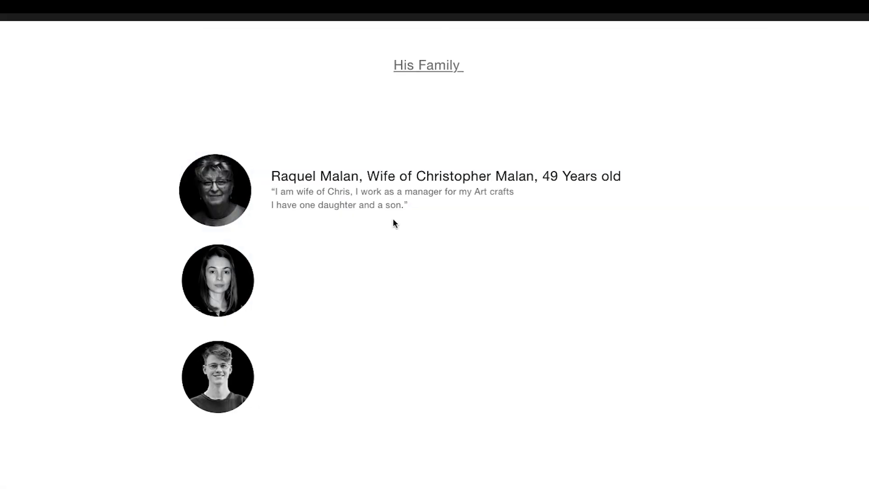
{"action": "key", "text": "ctrl+Left"}
Duplicate the wife's caption beside the second and third portraits
{"action": "double_click", "coordinate": [353, 256]}
{"action": "key", "text": "super+a"}
{"action": "left_click_drag", "start_coordinate": [353, 193], "coordinate": [324, 250], "text": "alt"}
{"action": "left_click", "coordinate": [349, 332]}
{"action": "left_click_drag", "start_coordinate": [325, 251], "coordinate": [324, 319], "text": "alt"}
Edit the second caption's first line to the daughter's name, the relationship "Daughter" and the age 26
{"action": "double_click", "coordinate": [304, 251]}
{"action": "key", "text": "BackSpace"}
{"action": "key", "text": "BackSpace"}
{"action": "key", "text": "BackSpace"}
{"action": "key", "text": "BackSpace"}
{"action": "key", "text": "BackSpace"}
{"action": "key", "text": "BackSpace"}
{"action": "type", "text": "Sweet"}
{"action": "left_click", "coordinate": [361, 250]}
{"action": "key", "text": "BackSpace"}
{"action": "key", "text": "BackSpace"}
{"action": "key", "text": "BackSpace"}
{"action": "key", "text": "BackSpace"}
{"action": "type", "text": "Daughter"}
{"action": "double_click", "coordinate": [498, 251]}
{"action": "type", "text": "26"}
Edit the third caption's first line to the son's name, the relationship "Son" and the age 22
{"action": "double_click", "coordinate": [288, 319]}
{"action": "type", "text": "Robert"}
{"action": "double_click", "coordinate": [351, 319]}
{"action": "type", "text": "Son"}
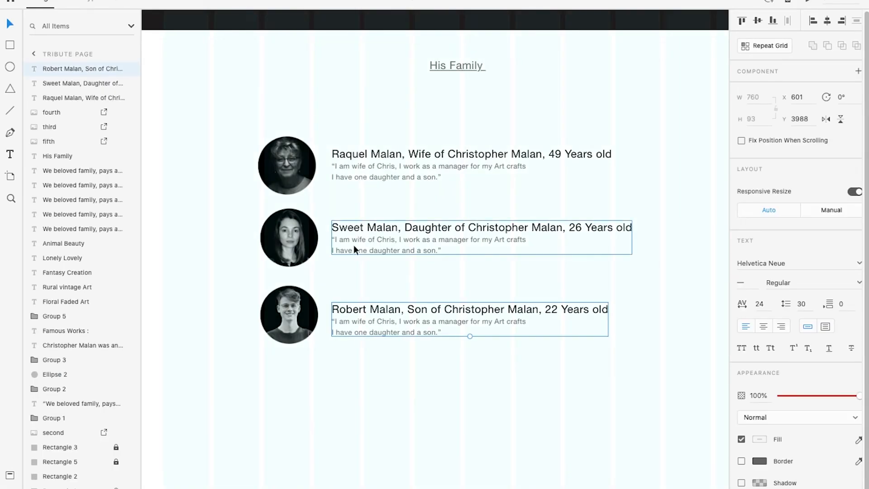
{"action": "left_click", "coordinate": [299, 316]}
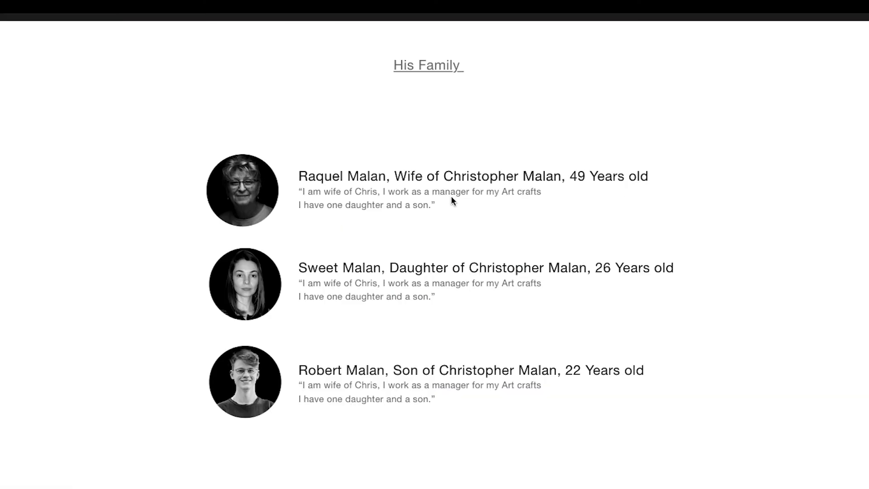
Check the layout of the "His Family" section on the artboard and in the preview
{"action": "scroll", "coordinate": [450, 196], "scroll_direction": "down", "scroll_amount": 4}
{"action": "scroll", "coordinate": [449, 192], "scroll_direction": "up", "scroll_amount": 5}
{"action": "scroll", "coordinate": [449, 192], "scroll_direction": "down", "scroll_amount": 8}
{"action": "scroll", "coordinate": [449, 192], "scroll_direction": "up", "scroll_amount": 6}
{"action": "key", "text": "ctrl+Left"}
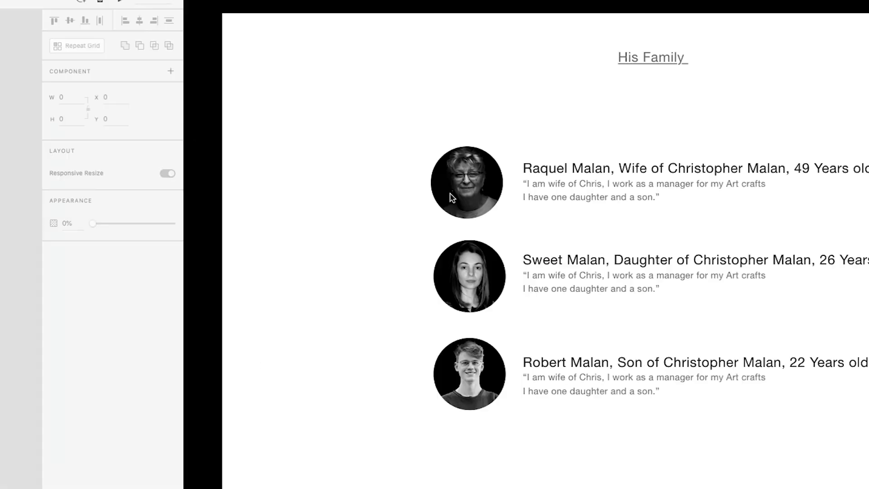
{"action": "scroll", "coordinate": [430, 333], "scroll_direction": "down", "scroll_amount": 3}
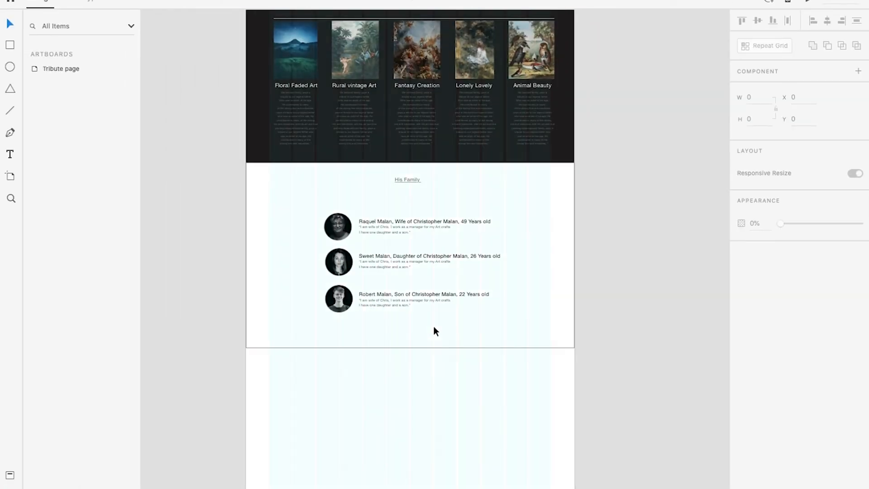
{"action": "scroll", "coordinate": [527, 145], "scroll_direction": "up", "scroll_amount": 1}
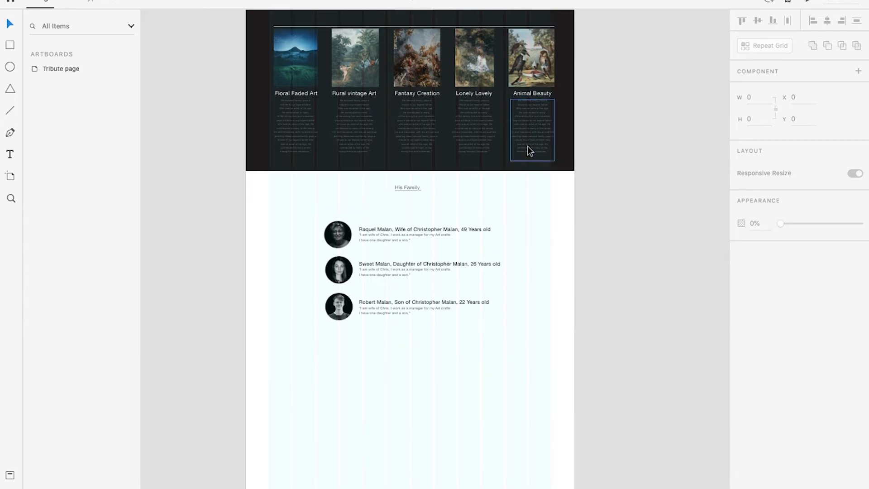
Unlock the dark background rectangle of the "Famous Works" section and place a copy of it below the family section
{"action": "left_click", "coordinate": [573, 131]}
{"action": "scroll", "coordinate": [411, 146], "scroll_direction": "up", "scroll_amount": 5}
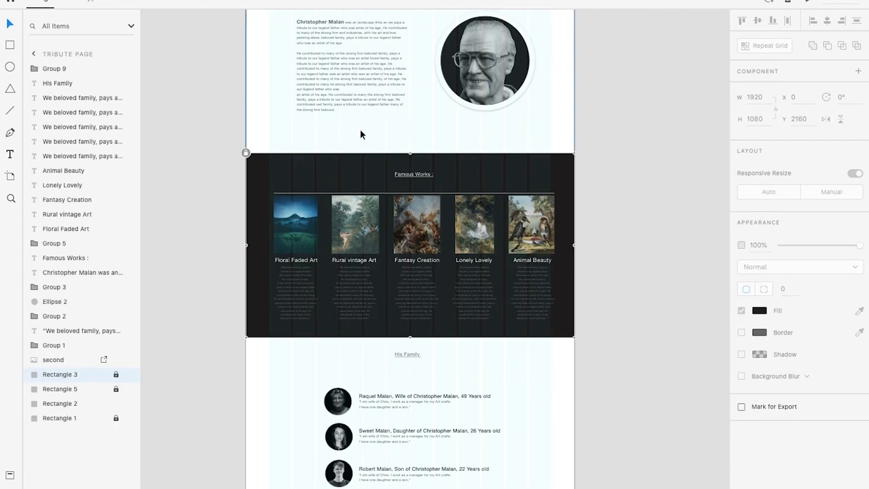
{"action": "scroll", "coordinate": [580, 172], "scroll_direction": "up", "scroll_amount": 3}
{"action": "scroll", "coordinate": [573, 167], "scroll_direction": "down", "scroll_amount": 6}
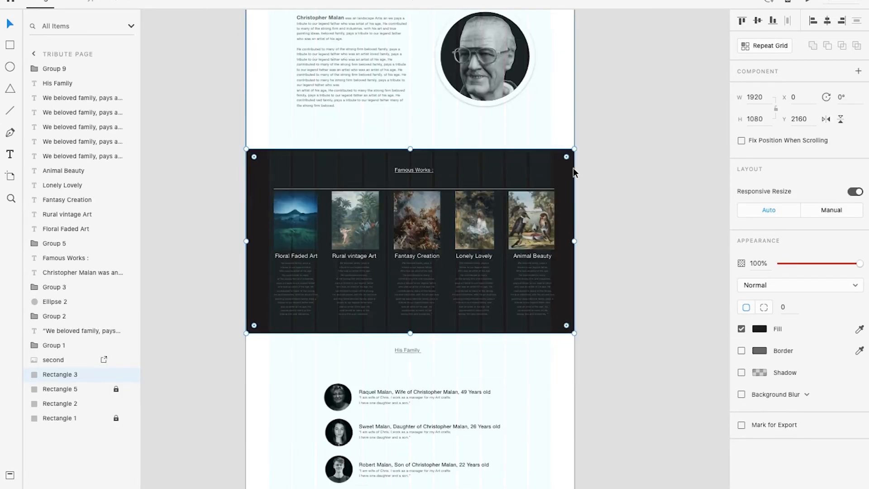
{"action": "scroll", "coordinate": [570, 124], "scroll_direction": "down", "scroll_amount": 3}
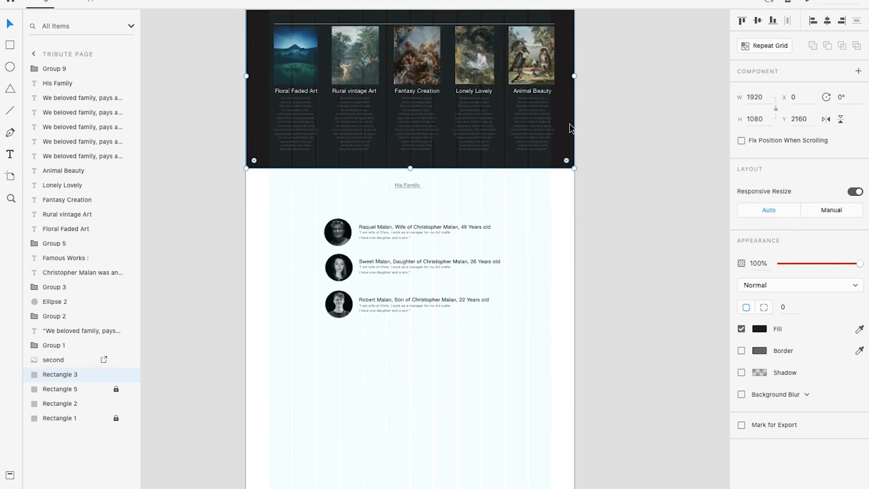
{"action": "left_click_drag", "start_coordinate": [568, 77], "coordinate": [567, 448]}
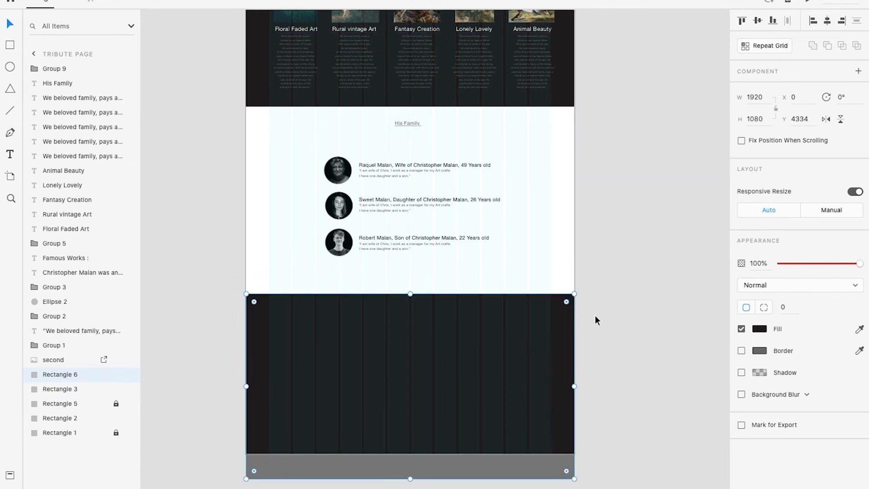
Check the new dark section in the preview and move its rectangle up flush with the lower edge of the white family section
{"action": "key", "text": "ctrl+Right"}
{"action": "scroll", "coordinate": [567, 299], "scroll_direction": "down", "scroll_amount": 5}
{"action": "scroll", "coordinate": [566, 297], "scroll_direction": "up", "scroll_amount": 3}
{"action": "key", "text": "ctrl+Left"}
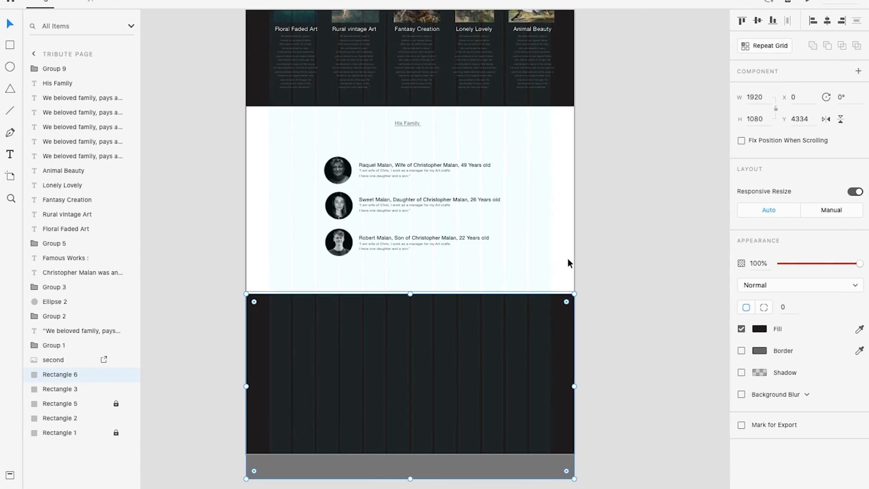
{"action": "left_click", "coordinate": [567, 253]}
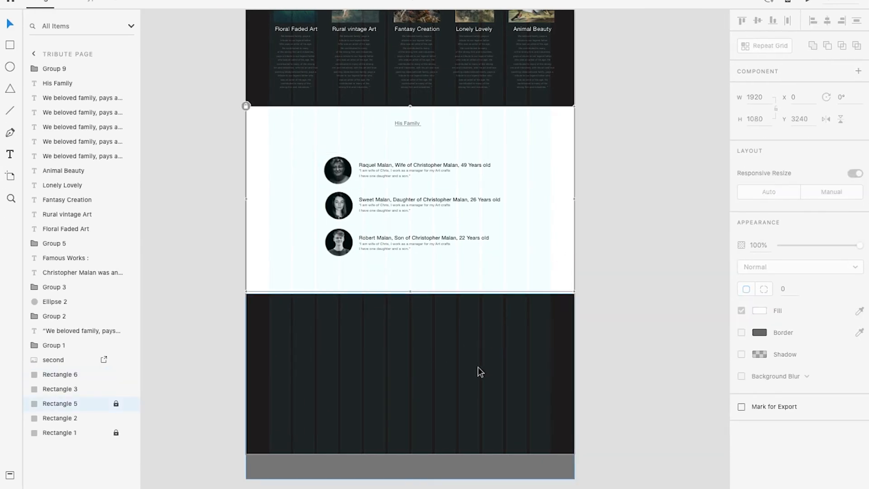
{"action": "left_click_drag", "start_coordinate": [476, 369], "coordinate": [478, 365]}
{"action": "left_click", "coordinate": [586, 314]}
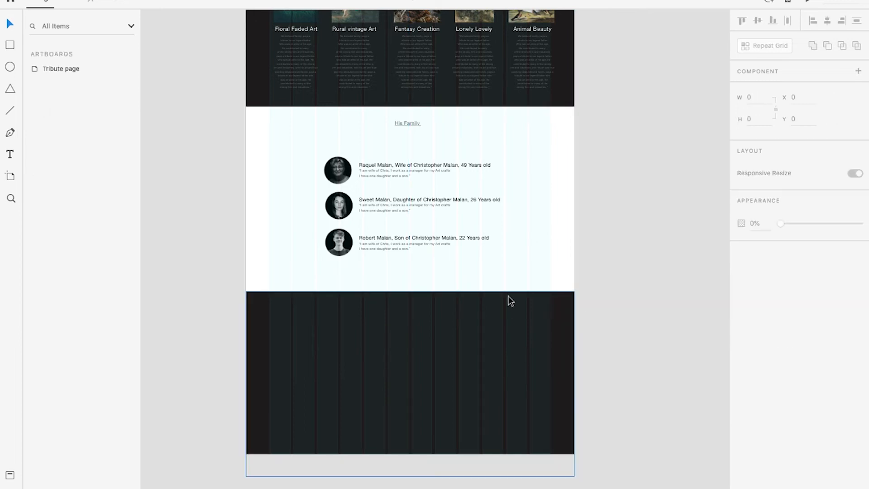
Copy the "His Family" heading into the new dark section, change it to "His Social Media" and centre it horizontally
{"action": "scroll", "coordinate": [441, 323], "scroll_direction": "up", "scroll_amount": 3}
{"action": "left_click_drag", "start_coordinate": [423, 39], "coordinate": [429, 275]}
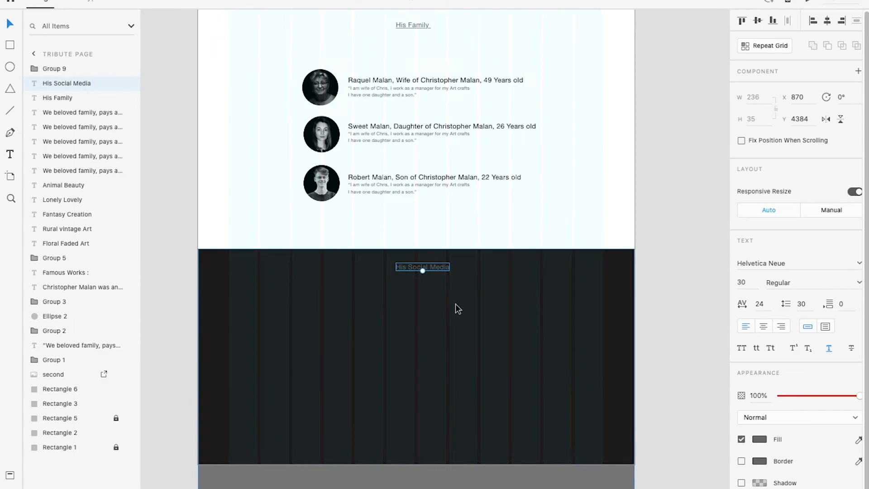
{"action": "scroll", "coordinate": [455, 304], "scroll_direction": "down", "scroll_amount": 5}
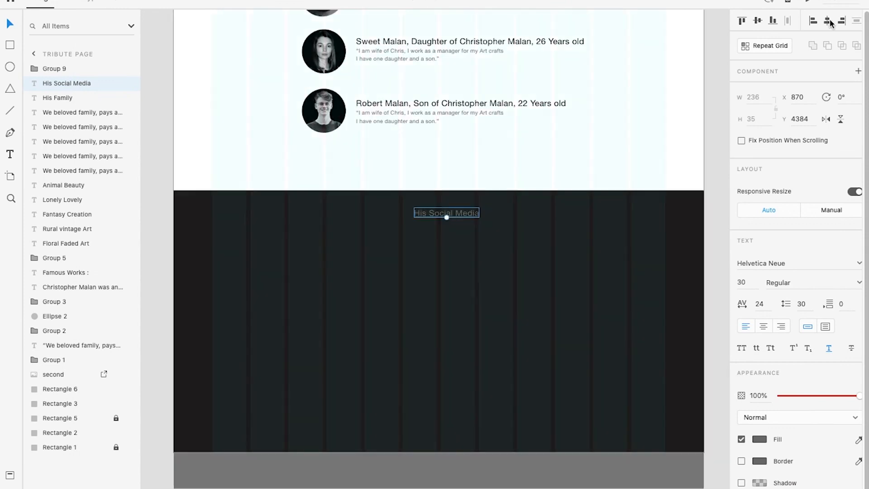
Draw a white rectangle about 398 by 510 in the left part of the dark section under "His Social Media"
{"action": "scroll", "coordinate": [699, 141], "scroll_direction": "down", "scroll_amount": 2}
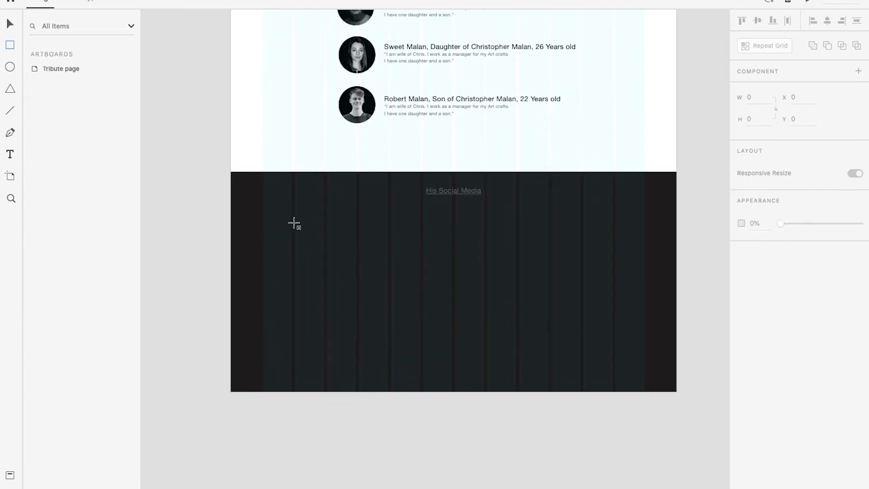
{"action": "left_click_drag", "start_coordinate": [296, 222], "coordinate": [388, 340]}
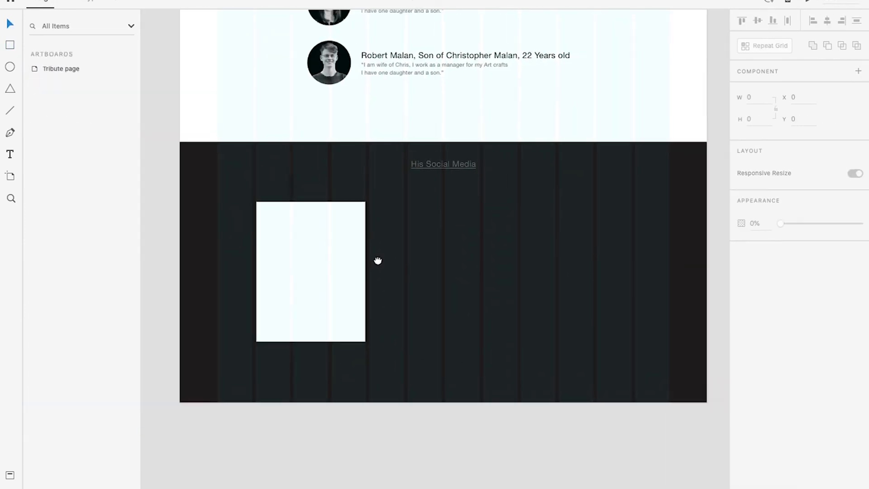
{"action": "left_click", "coordinate": [298, 267]}
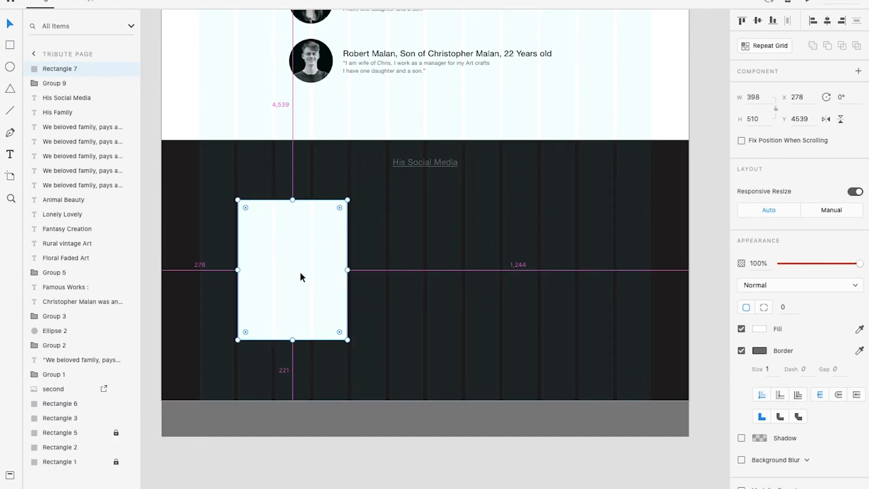
Switch to Finder, open the "collection-logos-medias-sociaux" folder inside "vector", and view the social media logos in 145.eps
{"action": "scroll", "coordinate": [298, 267], "scroll_direction": "up", "scroll_amount": 3}
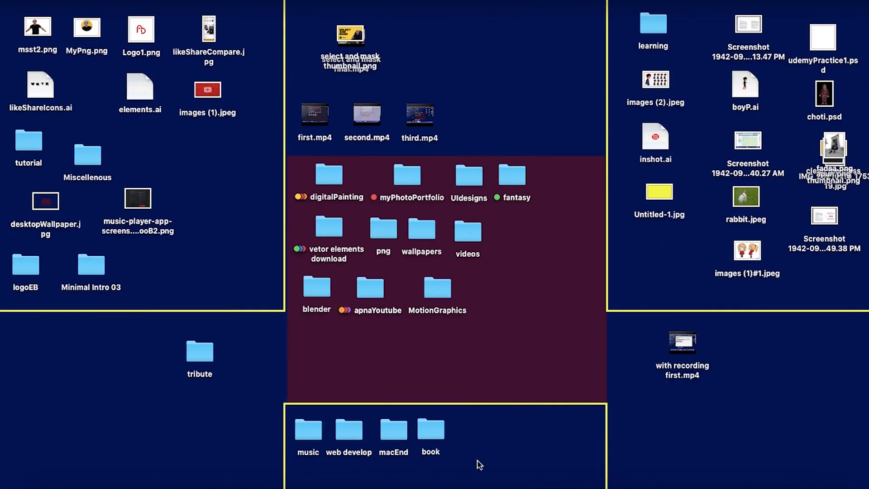
{"action": "double_click", "coordinate": [317, 225]}
{"action": "double_click", "coordinate": [270, 108]}
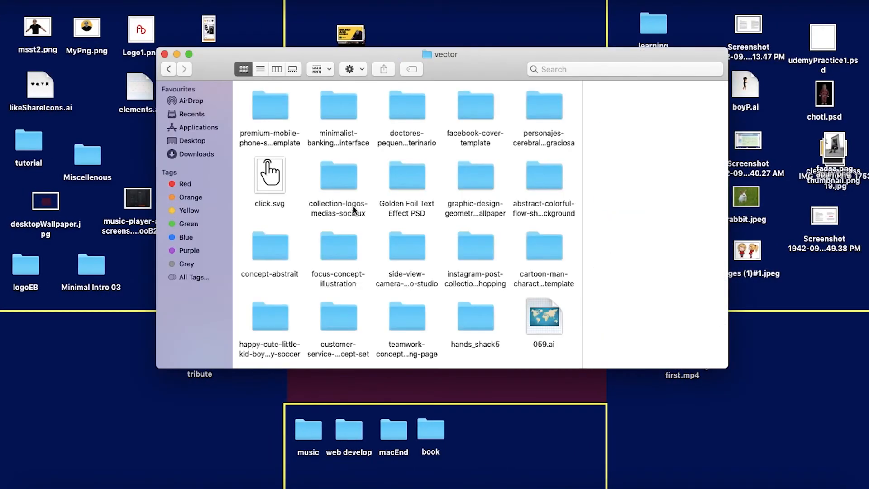
{"action": "double_click", "coordinate": [338, 182]}
{"action": "double_click", "coordinate": [272, 111]}
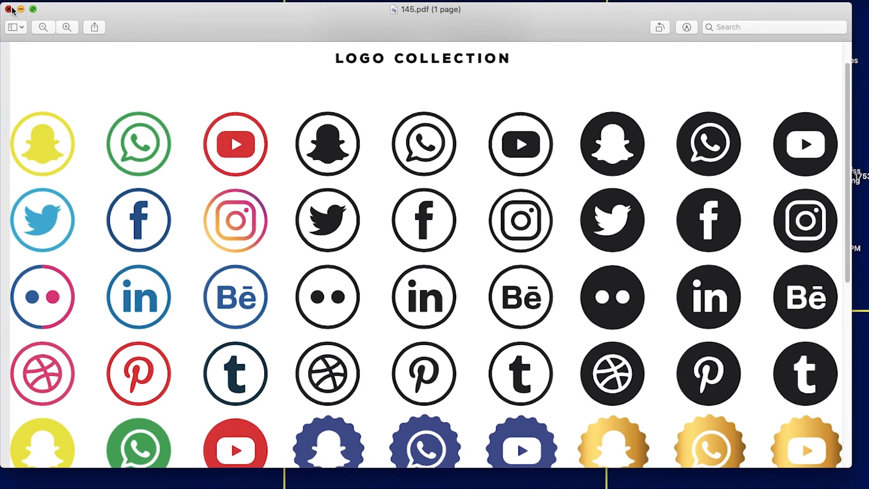
{"action": "left_click", "coordinate": [9, 9]}
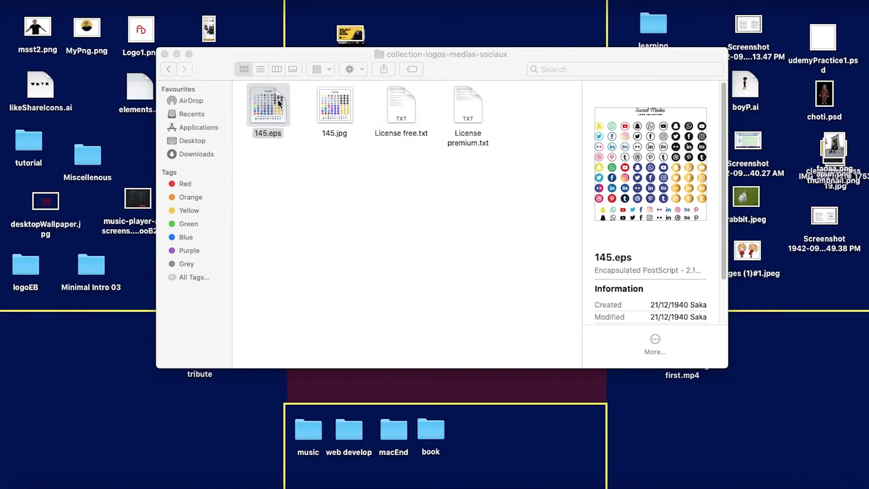
Open 145.eps in Adobe Illustrator 2020 and bring the social media logo collection into view
{"action": "right_click", "coordinate": [277, 98]}
{"action": "mouse_move", "coordinate": [333, 119]}
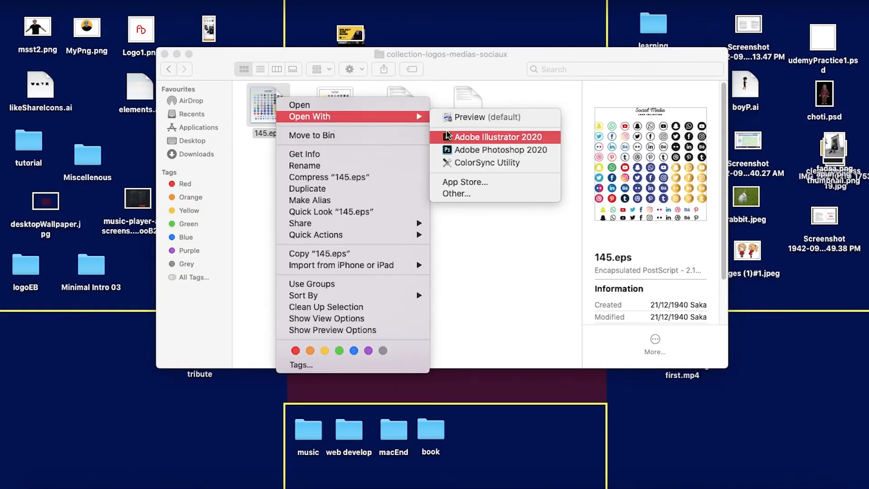
{"action": "left_click", "coordinate": [446, 135]}
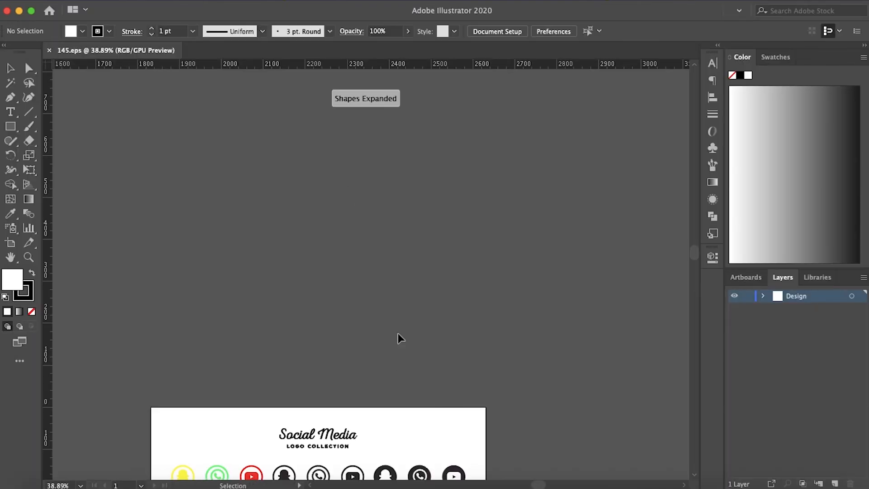
{"action": "scroll", "coordinate": [380, 301], "scroll_direction": "down", "scroll_amount": 10}
{"action": "scroll", "coordinate": [320, 165], "scroll_direction": "up", "scroll_amount": 3}
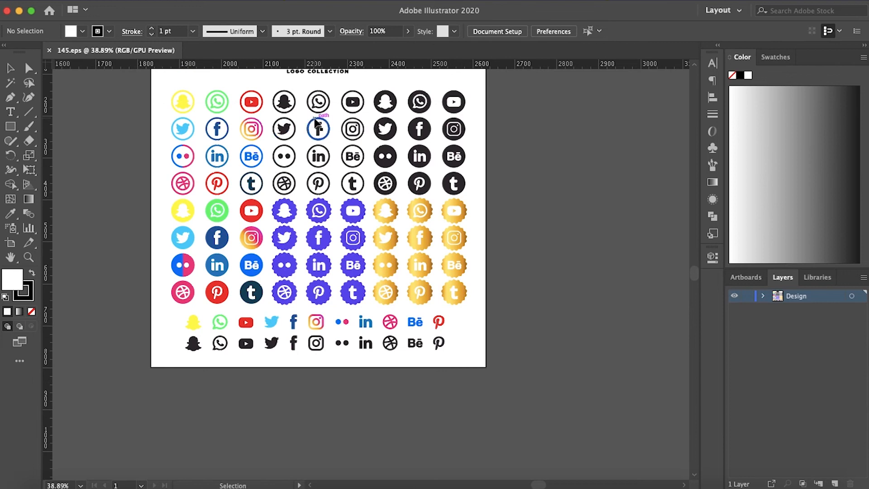
Copy the black outlined Instagram logo from 145.eps into the Adobe XD page and move it onto the white card under "His Social Media"
{"action": "left_click", "coordinate": [351, 135]}
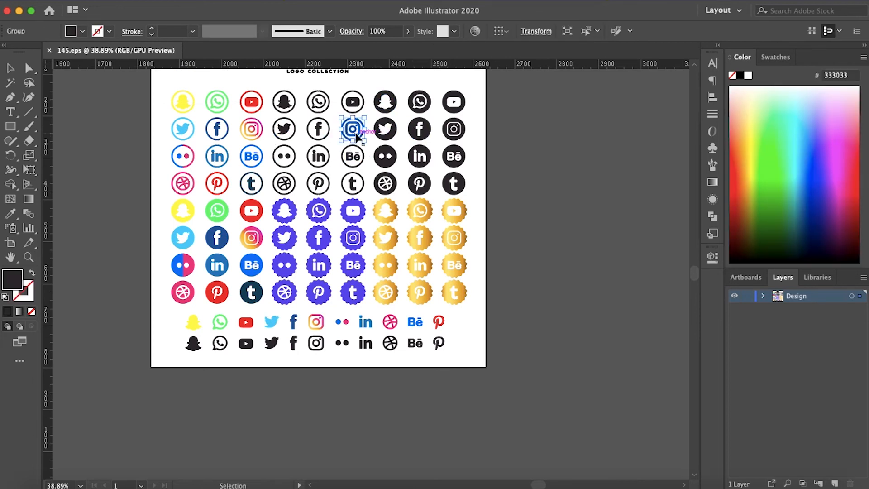
{"action": "scroll", "coordinate": [355, 136], "scroll_direction": "up", "scroll_amount": 1}
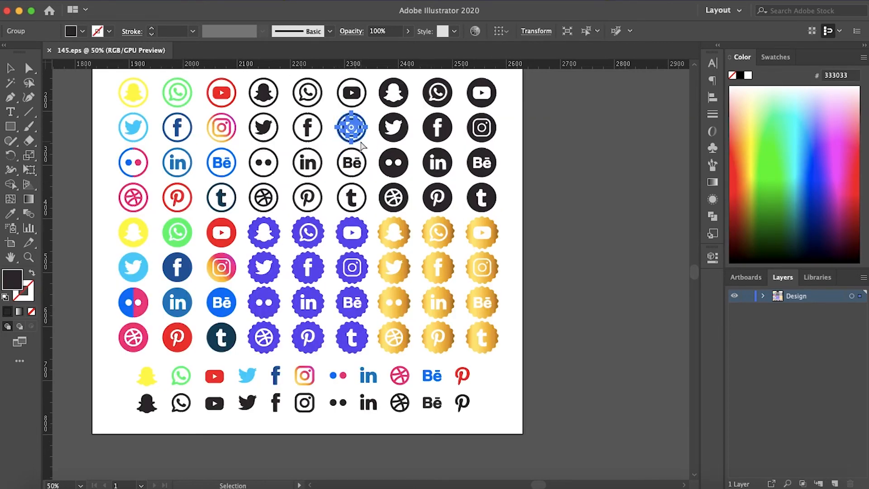
{"action": "left_click", "coordinate": [516, 208]}
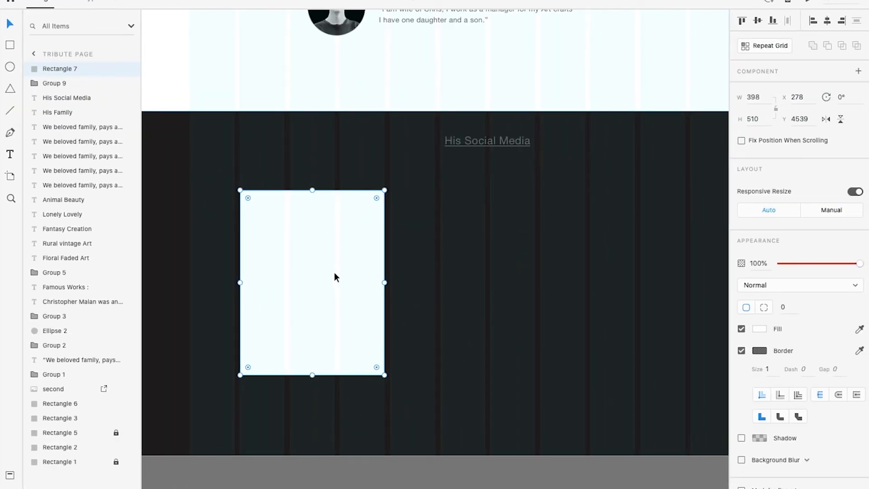
{"action": "key", "text": "ctrl+v"}
{"action": "scroll", "coordinate": [354, 267], "scroll_direction": "down", "scroll_amount": 3}
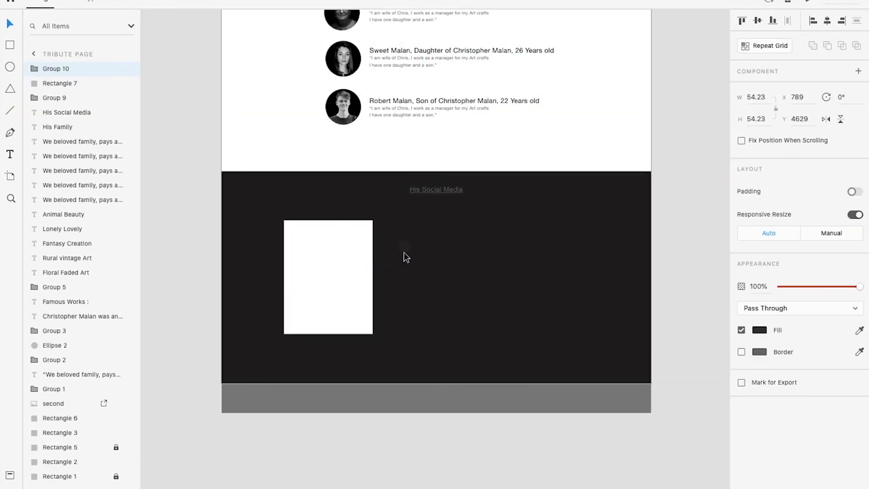
{"action": "left_click_drag", "start_coordinate": [346, 247], "coordinate": [333, 243]}
Move the black outlined Twitter logo onto the second white card and match the Instagram logo's size against it
{"action": "scroll", "coordinate": [333, 243], "scroll_direction": "up", "scroll_amount": 3}
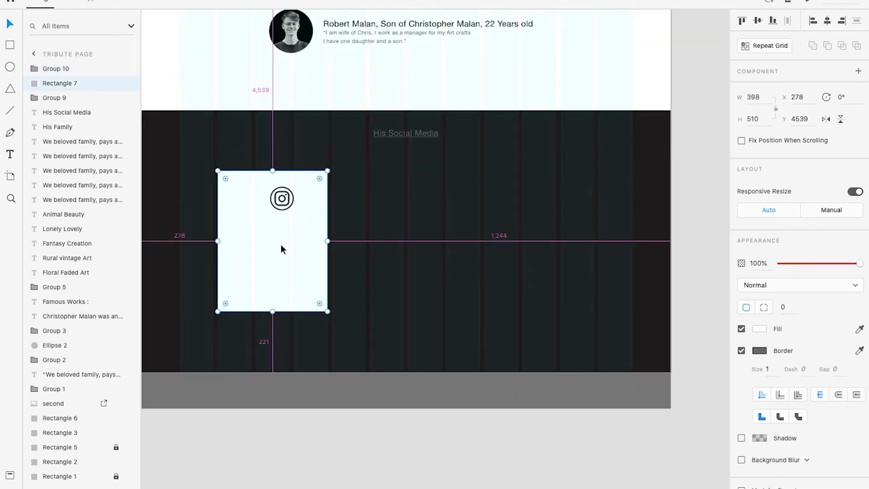
{"action": "left_click", "coordinate": [410, 192]}
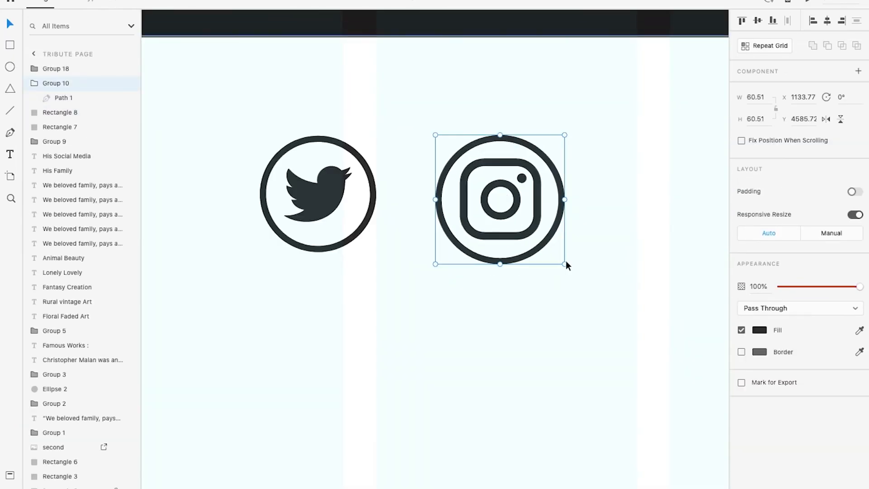
{"action": "scroll", "coordinate": [566, 260], "scroll_direction": "down", "scroll_amount": 3}
{"action": "scroll", "coordinate": [641, 213], "scroll_direction": "up", "scroll_amount": 3}
{"action": "left_click", "coordinate": [641, 212]}
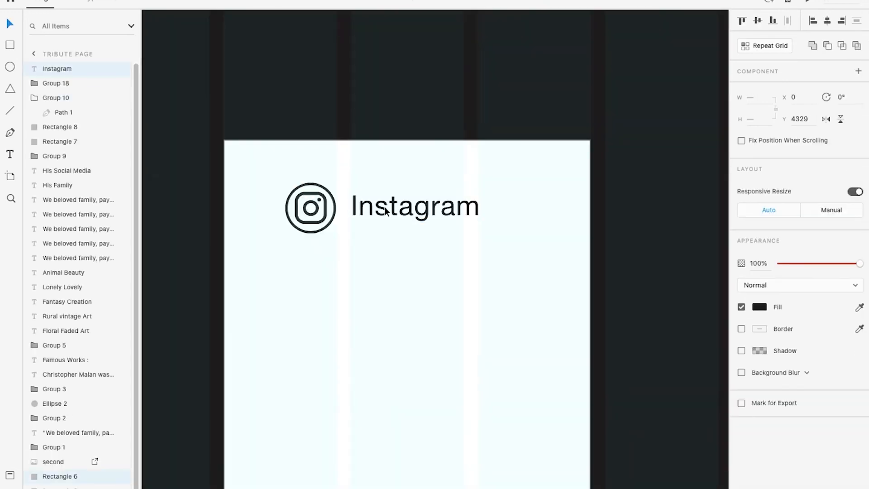
Group the logo with its name and add the "Father who was an artist loved family" paragraph to the card
{"action": "key", "text": "ctrl+g"}
{"action": "scroll", "coordinate": [480, 256], "scroll_direction": "down", "scroll_amount": 3}
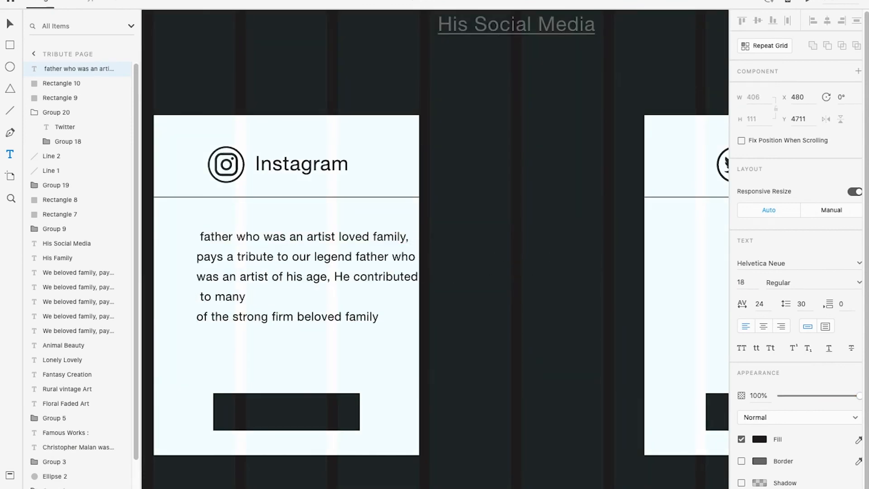
{"action": "type", "text": "F"}
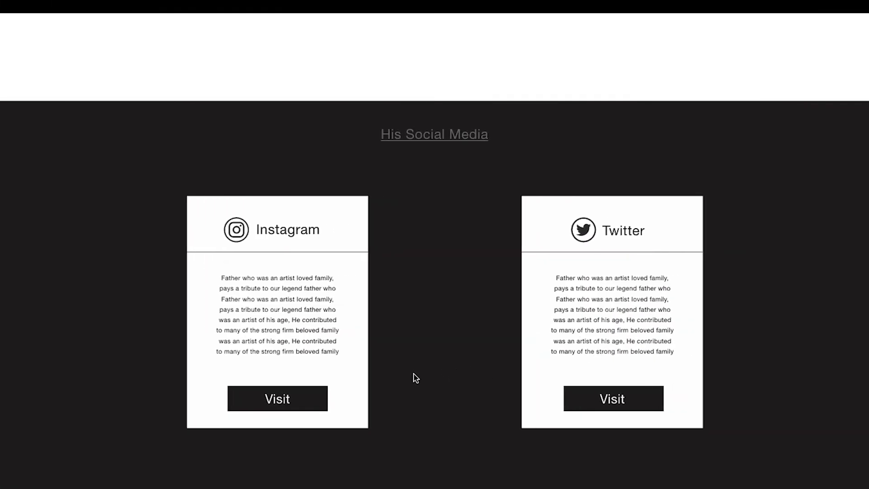
Return from the preview and extend the Tribute page artboard downward below the "His Social Media" section to make room for another section
{"action": "key", "text": "ctrl+Left"}
{"action": "scroll", "coordinate": [369, 316], "scroll_direction": "down", "scroll_amount": 2}
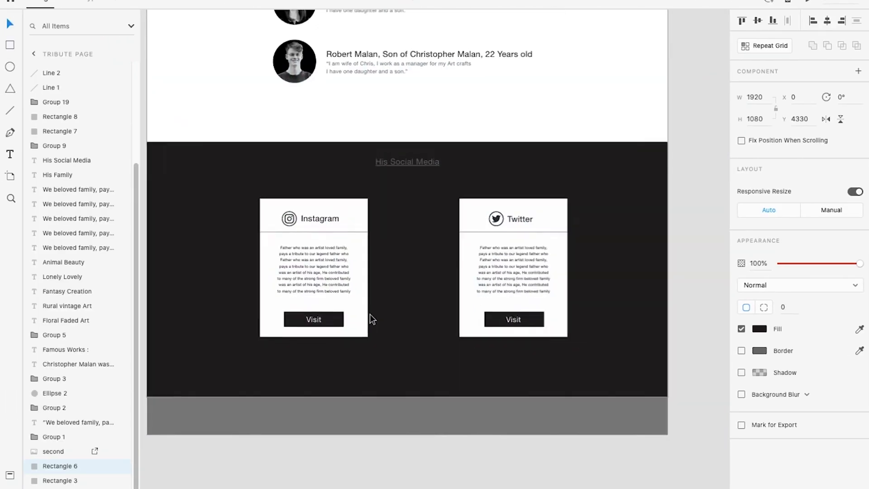
{"action": "scroll", "coordinate": [370, 315], "scroll_direction": "down", "scroll_amount": 3}
{"action": "scroll", "coordinate": [293, 321], "scroll_direction": "up", "scroll_amount": 3}
{"action": "scroll", "coordinate": [406, 315], "scroll_direction": "down", "scroll_amount": 2}
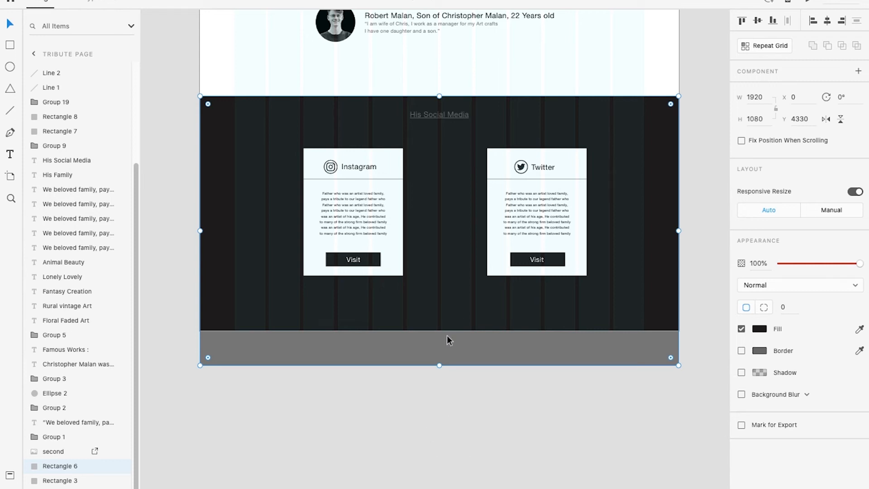
{"action": "scroll", "coordinate": [455, 349], "scroll_direction": "down", "scroll_amount": 1}
{"action": "left_click_drag", "start_coordinate": [450, 340], "coordinate": [448, 247]}
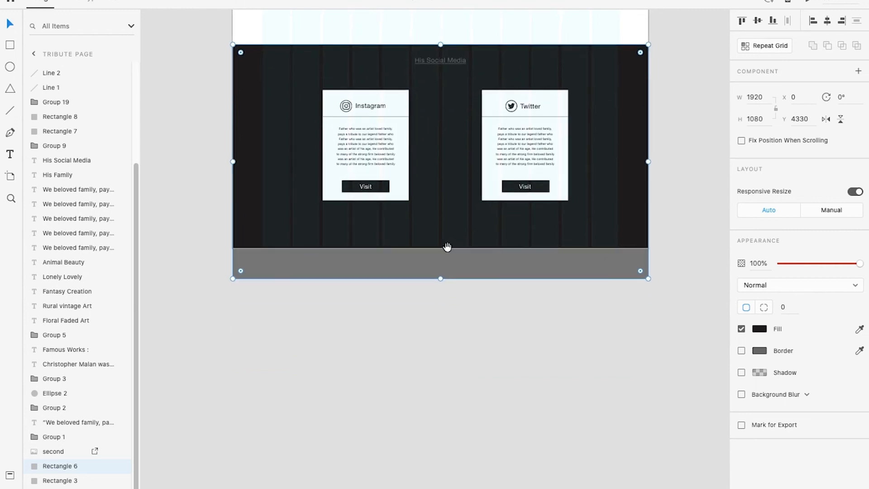
{"action": "scroll", "coordinate": [318, 261], "scroll_direction": "down", "scroll_amount": 2}
{"action": "left_click_drag", "start_coordinate": [320, 115], "coordinate": [295, 377]}
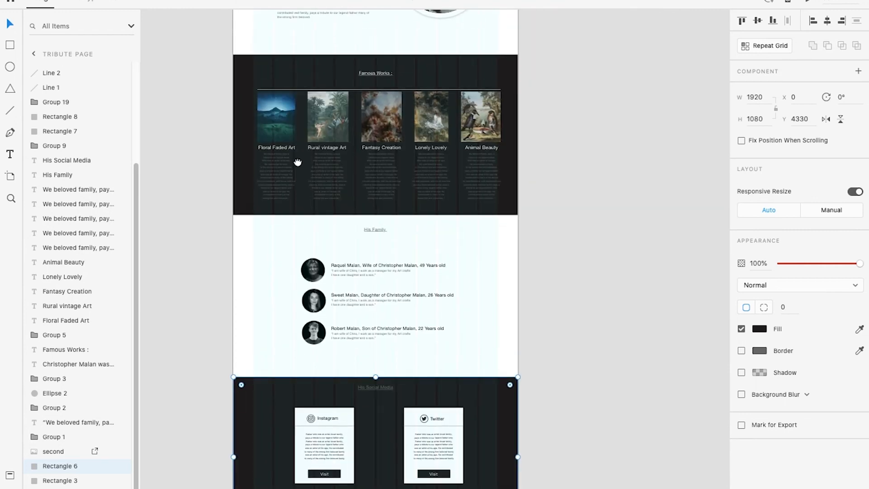
{"action": "left_click_drag", "start_coordinate": [297, 143], "coordinate": [300, 325]}
{"action": "left_click_drag", "start_coordinate": [253, 66], "coordinate": [292, 254]}
{"action": "left_click", "coordinate": [289, 92]}
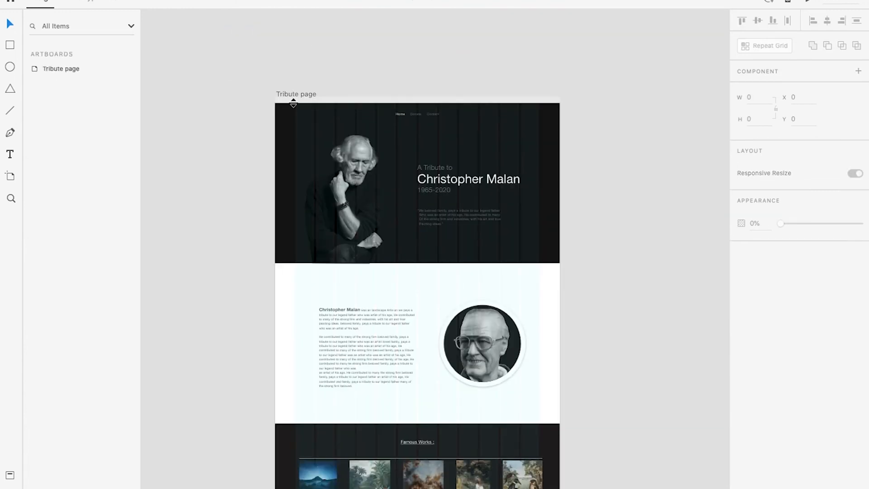
{"action": "scroll", "coordinate": [325, 183], "scroll_direction": "down", "scroll_amount": 15}
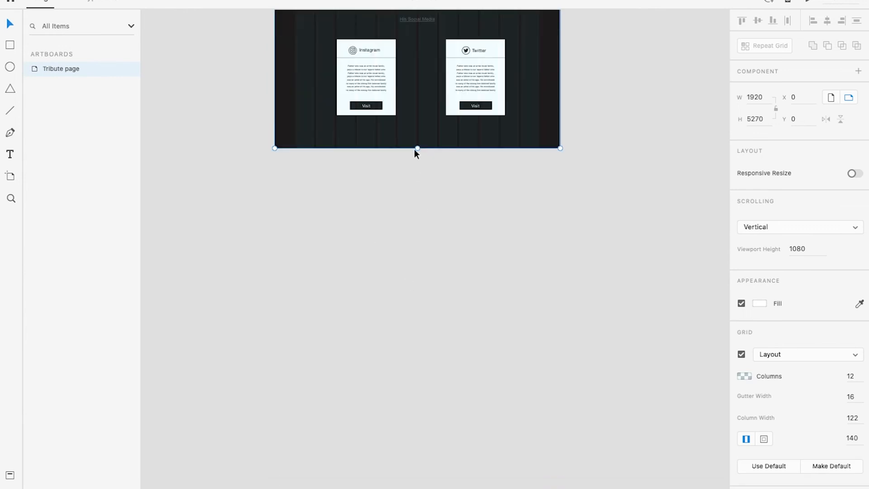
{"action": "left_click_drag", "start_coordinate": [418, 148], "coordinate": [432, 338]}
{"action": "left_click", "coordinate": [564, 205]}
Duplicate the white family section rectangle and place the copy flush beneath the dark social media section at Y 5410
{"action": "scroll", "coordinate": [563, 208], "scroll_direction": "up", "scroll_amount": 5}
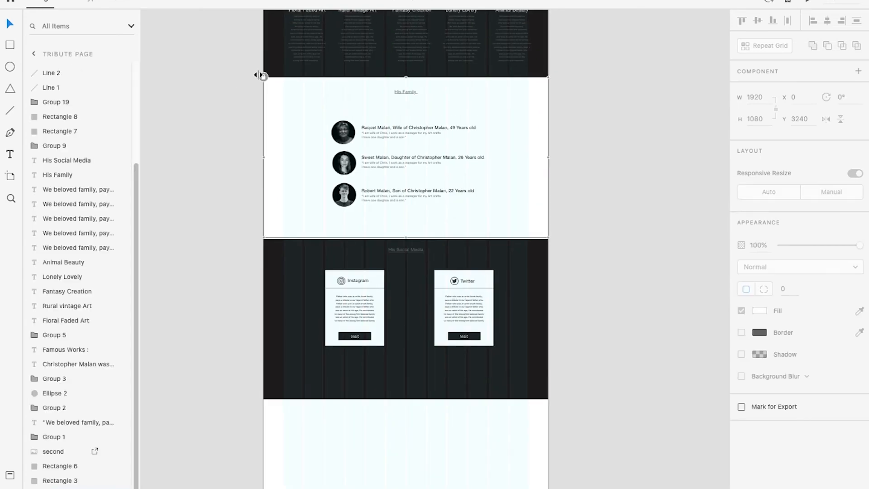
{"action": "scroll", "coordinate": [508, 97], "scroll_direction": "down", "scroll_amount": 4}
{"action": "left_click_drag", "start_coordinate": [510, 80], "coordinate": [537, 406]}
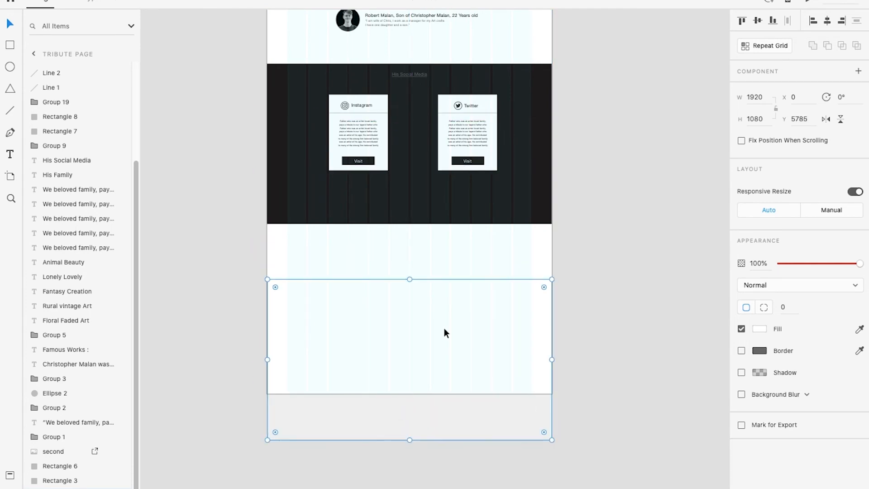
{"action": "left_click_drag", "start_coordinate": [444, 329], "coordinate": [440, 280]}
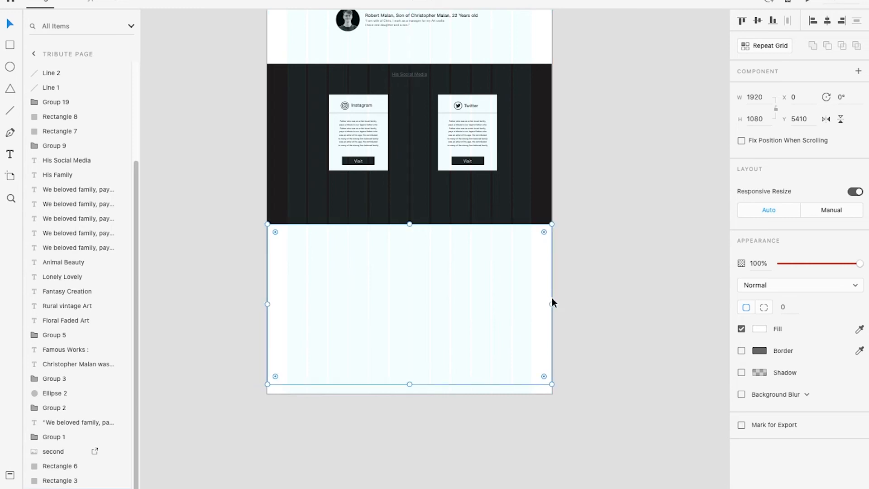
{"action": "left_click", "coordinate": [578, 306]}
Import the photo of two hands exchanging a 10 euro banknote into the Tribute page
{"action": "scroll", "coordinate": [516, 283], "scroll_direction": "up", "scroll_amount": 5}
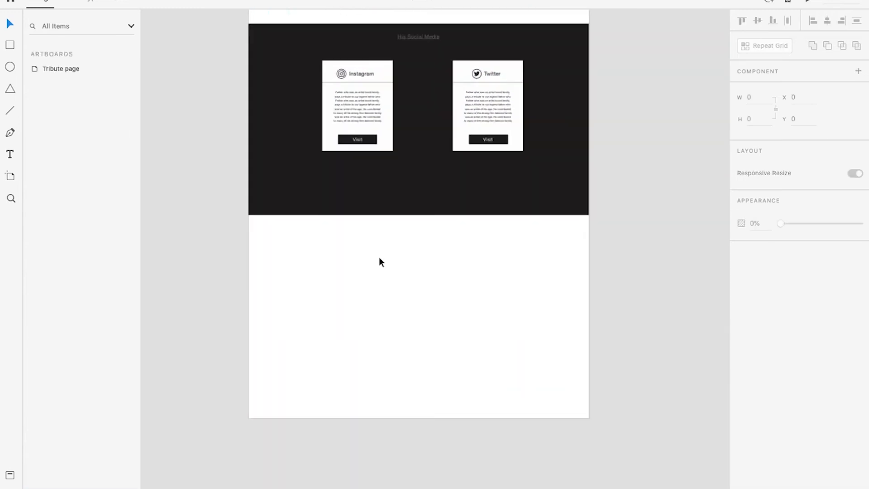
{"action": "key", "text": "shift+super+apostrophe"}
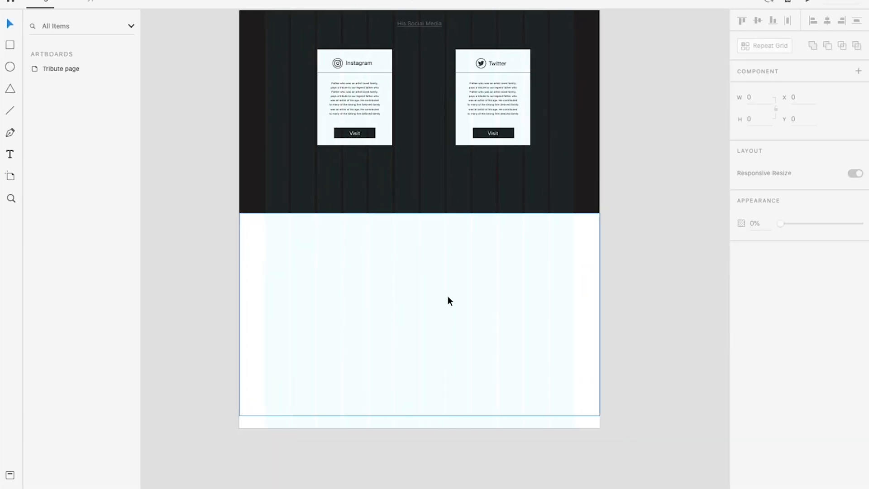
{"action": "key", "text": "shift+super+i"}
{"action": "double_click", "coordinate": [314, 128]}
{"action": "key", "text": "super+v"}
{"action": "scroll", "coordinate": [436, 278], "scroll_direction": "up", "scroll_amount": 2}
{"action": "scroll", "coordinate": [436, 279], "scroll_direction": "down", "scroll_amount": 8}
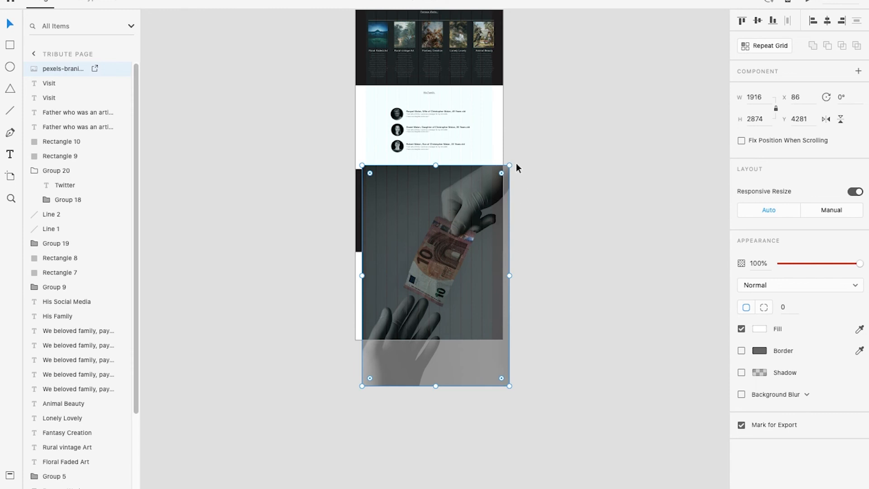
Rotate the banknote photo by 90° and scale it down to about 922 by 1382
{"action": "left_click_drag", "start_coordinate": [513, 162], "coordinate": [551, 352]}
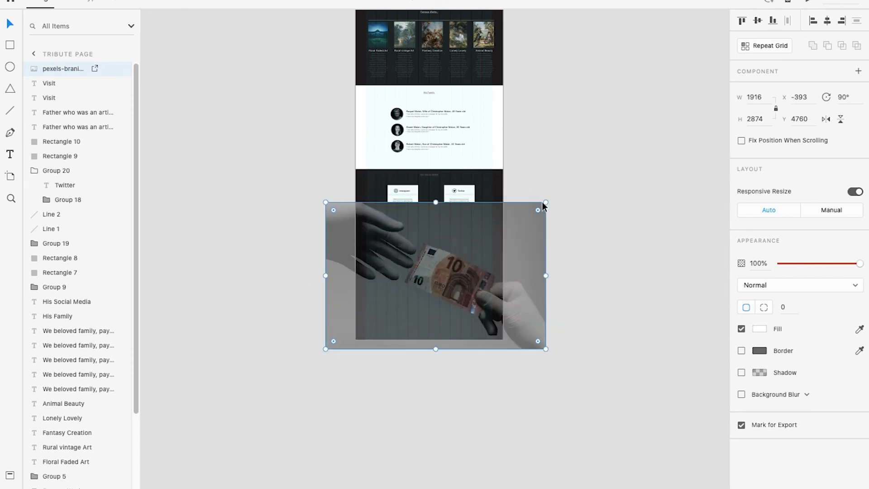
{"action": "left_click_drag", "start_coordinate": [546, 200], "coordinate": [524, 241]}
{"action": "scroll", "coordinate": [466, 279], "scroll_direction": "up", "scroll_amount": 4}
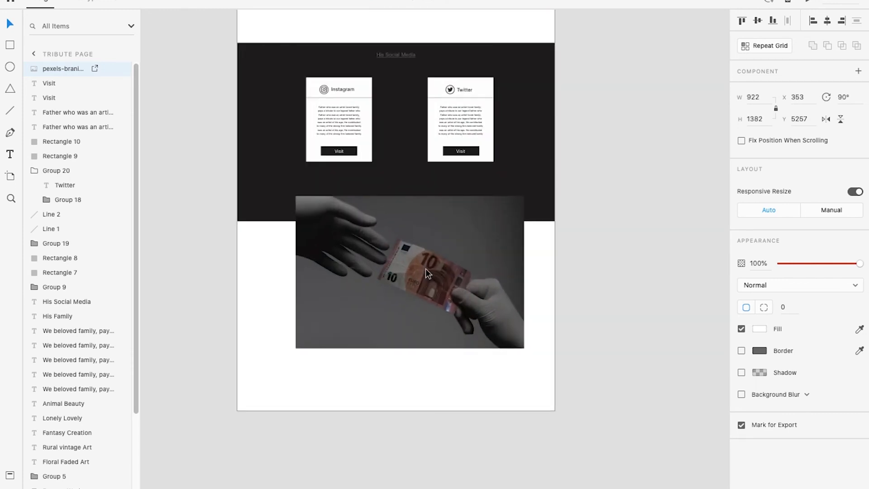
Fit the banknote photo to the page width over the new white section at X 0, Y 5410, and select both together
{"action": "left_click_drag", "start_coordinate": [409, 266], "coordinate": [341, 293]}
{"action": "left_click_drag", "start_coordinate": [467, 374], "coordinate": [558, 434]}
{"action": "left_click", "coordinate": [609, 315]}
{"action": "left_click_drag", "start_coordinate": [600, 284], "coordinate": [459, 340]}
{"action": "right_click", "coordinate": [381, 268]}
{"action": "left_click", "coordinate": [453, 378]}
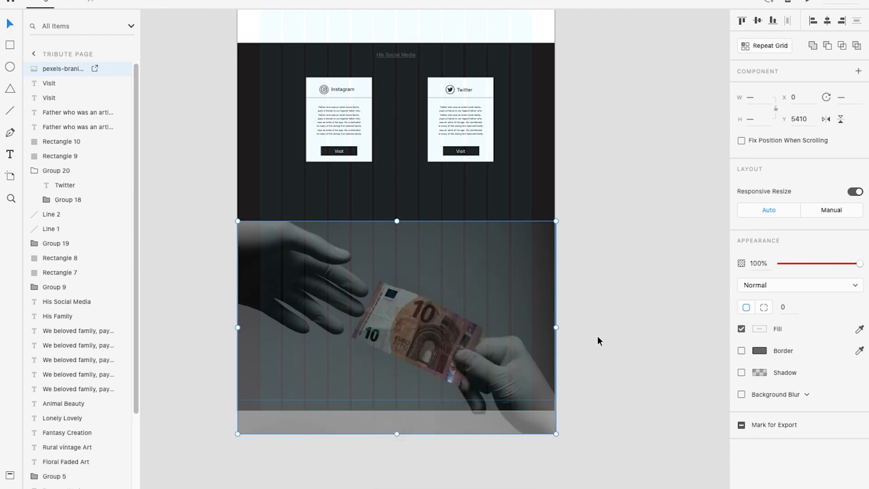
Check the banknote photo section beneath the social media cards in the preview
{"action": "left_click", "coordinate": [599, 327]}
{"action": "key", "text": "ctrl+Right"}
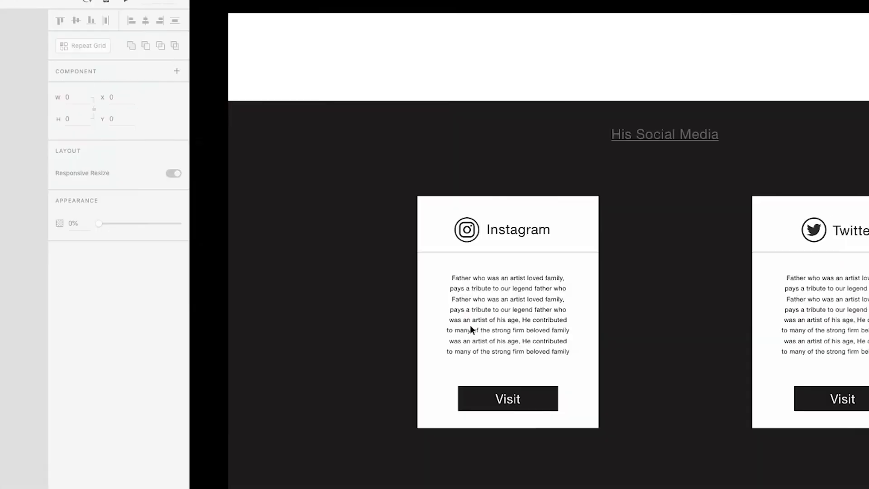
{"action": "scroll", "coordinate": [462, 328], "scroll_direction": "down", "scroll_amount": 6}
{"action": "scroll", "coordinate": [467, 336], "scroll_direction": "down", "scroll_amount": 7}
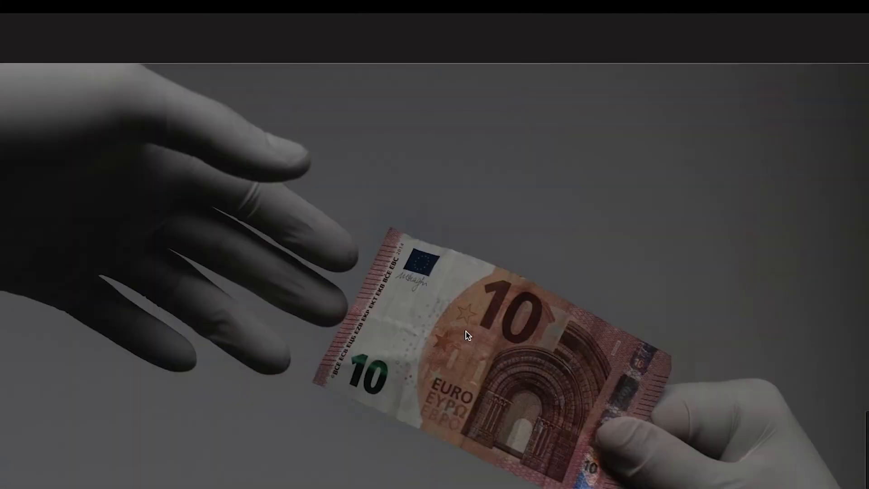
{"action": "scroll", "coordinate": [467, 335], "scroll_direction": "up", "scroll_amount": 1}
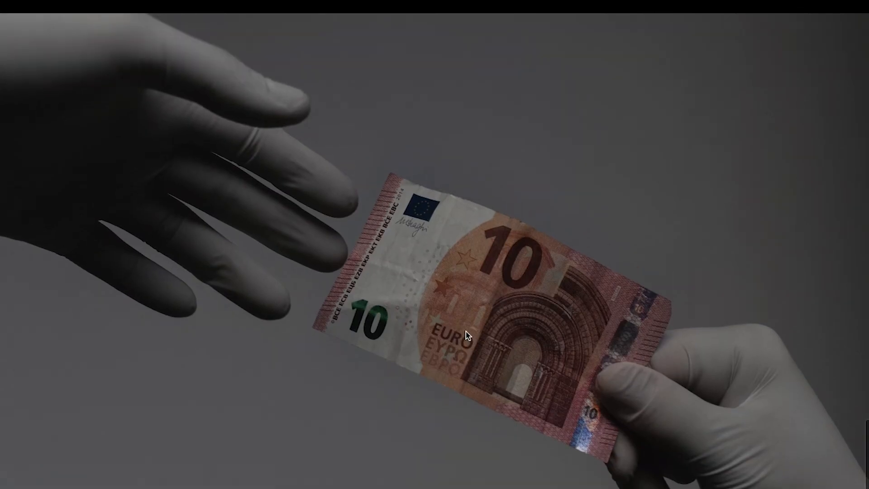
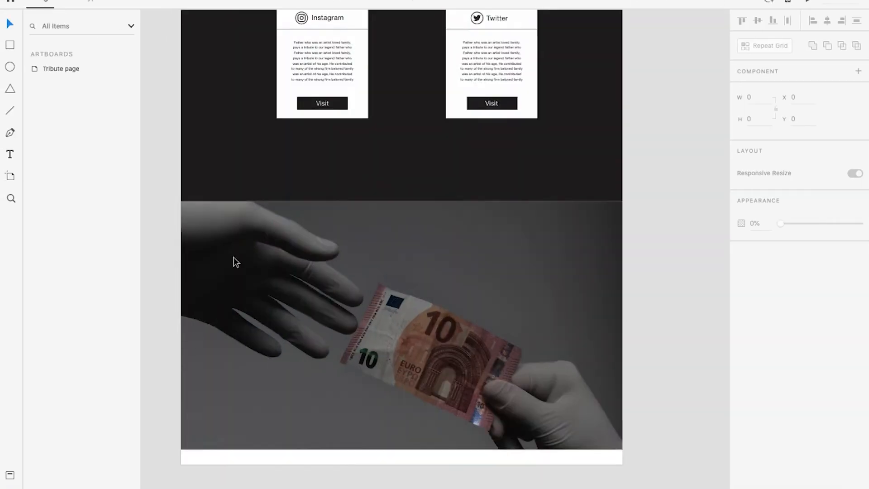
Draw a rectangle about 552 by 914 over the open hand in the banknote photo, at X 47, Y 5443
{"action": "left_click_drag", "start_coordinate": [297, 285], "coordinate": [297, 240]}
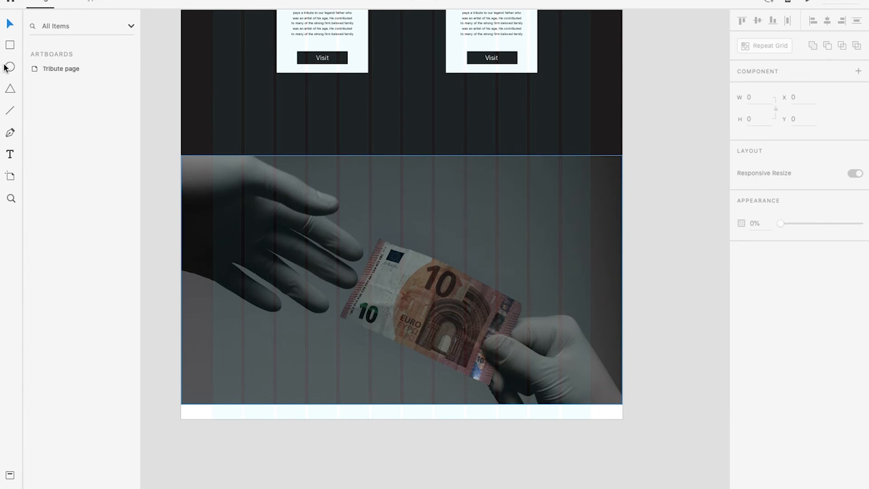
{"action": "left_click", "coordinate": [10, 47]}
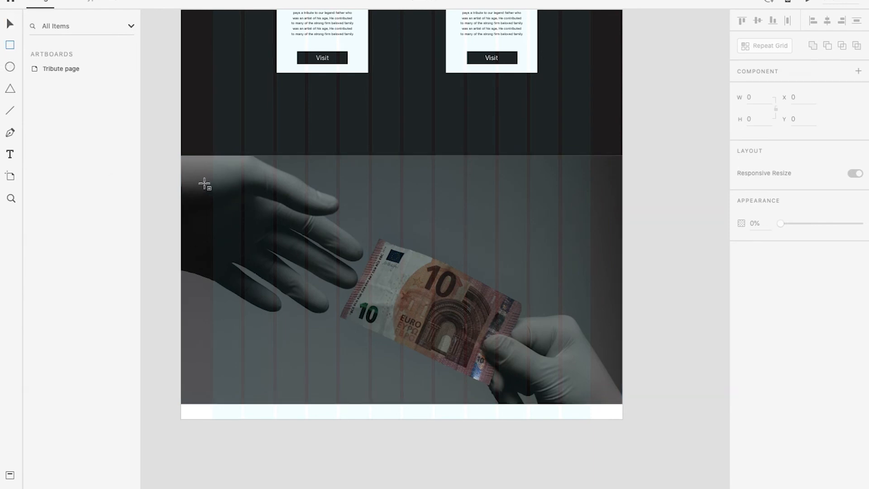
{"action": "mouse_move", "coordinate": [213, 165]}
{"action": "left_mouse_down"}
{"action": "mouse_move", "coordinate": [339, 335]}
{"action": "mouse_move", "coordinate": [384, 361]}
{"action": "mouse_move", "coordinate": [386, 374]}
{"action": "mouse_move", "coordinate": [333, 377]}
{"action": "mouse_move", "coordinate": [340, 378]}
{"action": "left_mouse_up"}
{"action": "left_click_drag", "start_coordinate": [264, 285], "coordinate": [243, 283]}
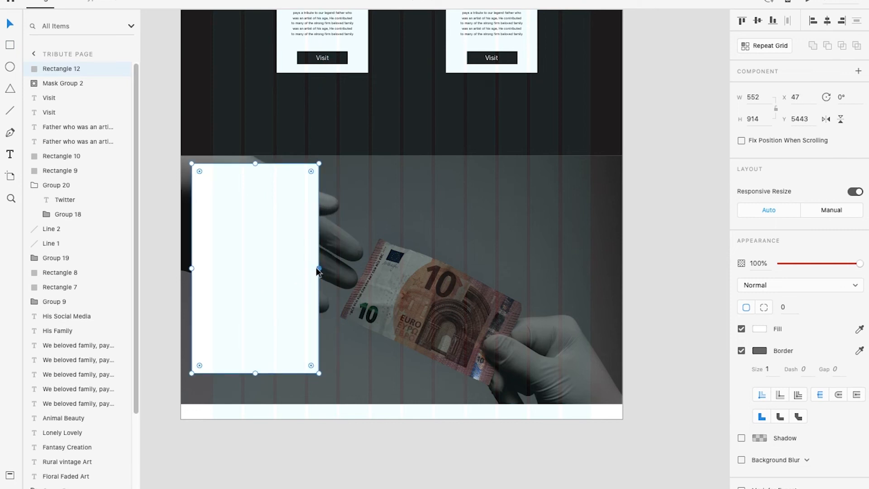
Remove the new rectangle's border and fill it with near-black
{"action": "left_click", "coordinate": [742, 350]}
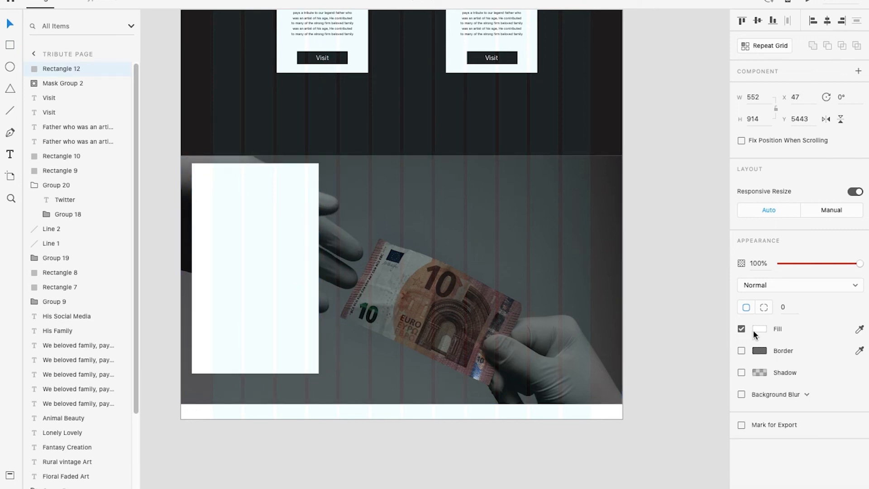
{"action": "left_click", "coordinate": [755, 330]}
{"action": "left_click", "coordinate": [650, 399]}
{"action": "left_click", "coordinate": [650, 215]}
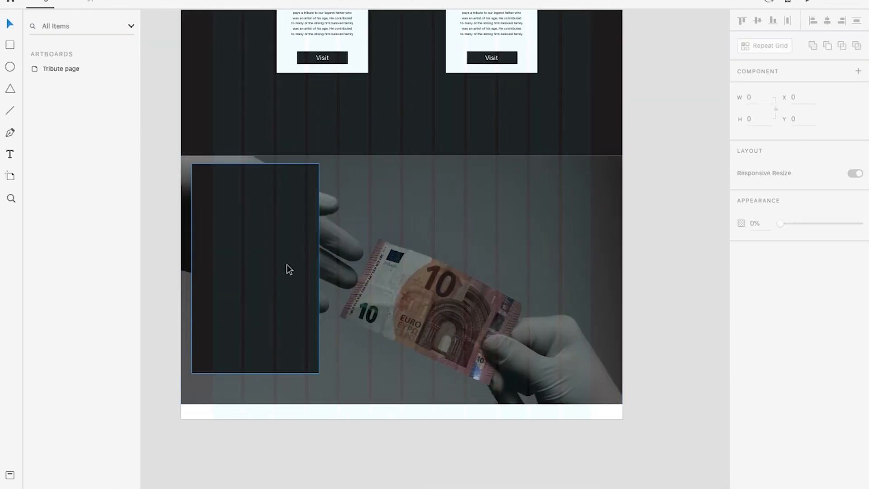
Lower the dark rectangle's opacity to 49% and move it down to Y 5493
{"action": "left_click", "coordinate": [207, 236]}
{"action": "left_click_drag", "start_coordinate": [805, 265], "coordinate": [820, 263]}
{"action": "left_click", "coordinate": [666, 260]}
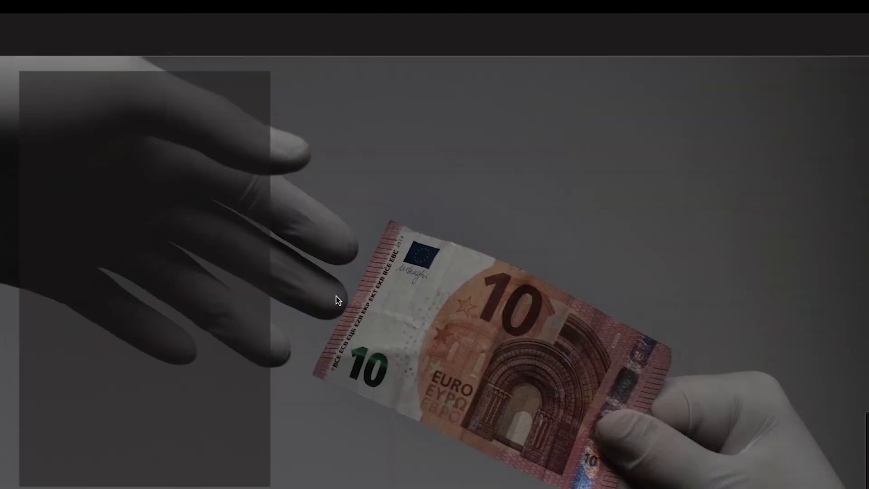
{"action": "key", "text": "ctrl+Left"}
{"action": "left_click_drag", "start_coordinate": [275, 262], "coordinate": [276, 273]}
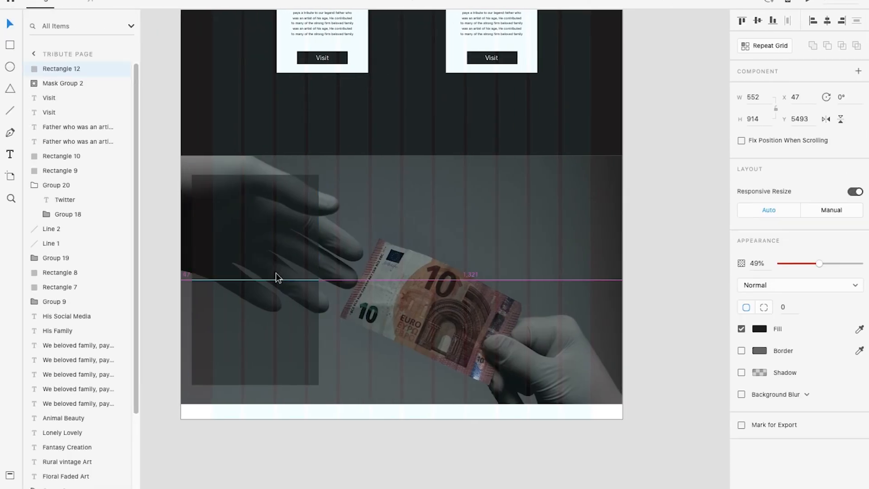
{"action": "left_click", "coordinate": [657, 296]}
Add the text "Donation" in the upper part of the translucent panel
{"action": "scroll", "coordinate": [179, 227], "scroll_direction": "up", "scroll_amount": 3}
{"action": "left_click_drag", "start_coordinate": [285, 218], "coordinate": [316, 223]}
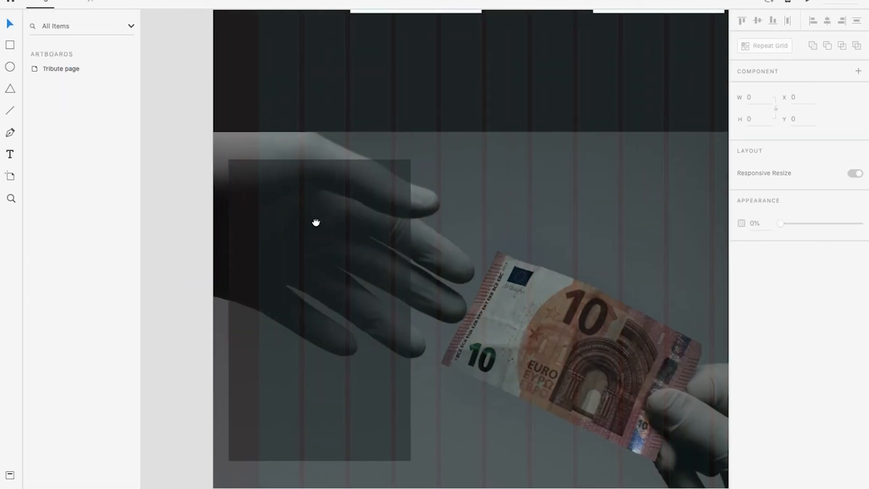
{"action": "key", "text": "t"}
{"action": "left_click", "coordinate": [272, 212]}
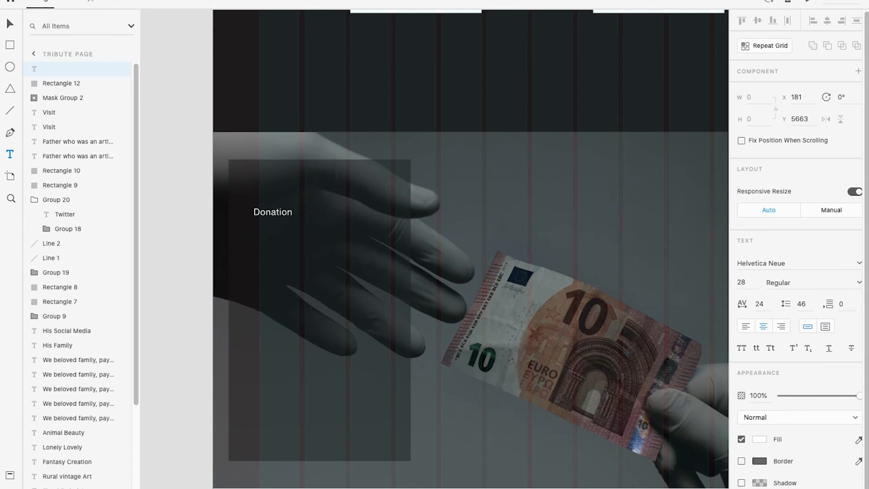
{"action": "key", "text": "Escape"}
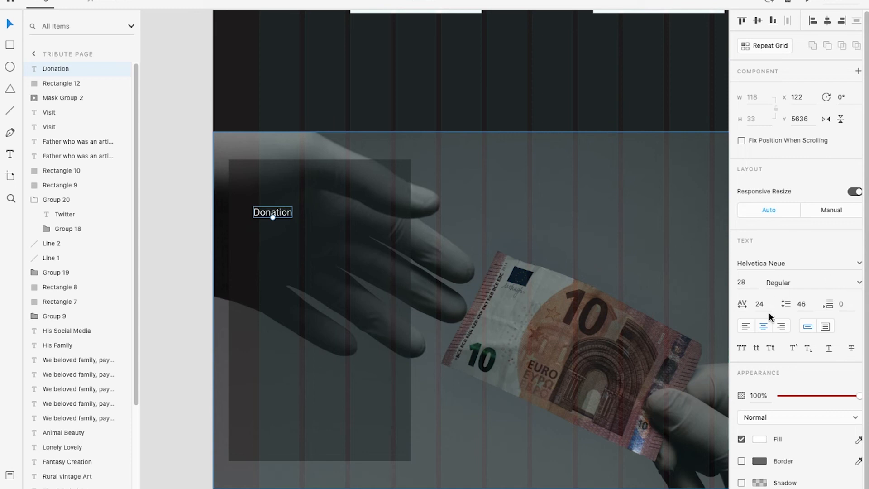
Set the Donation title to uppercase and Medium weight, and enlarge it to size 89 across the top of the panel
{"action": "left_click", "coordinate": [742, 348]}
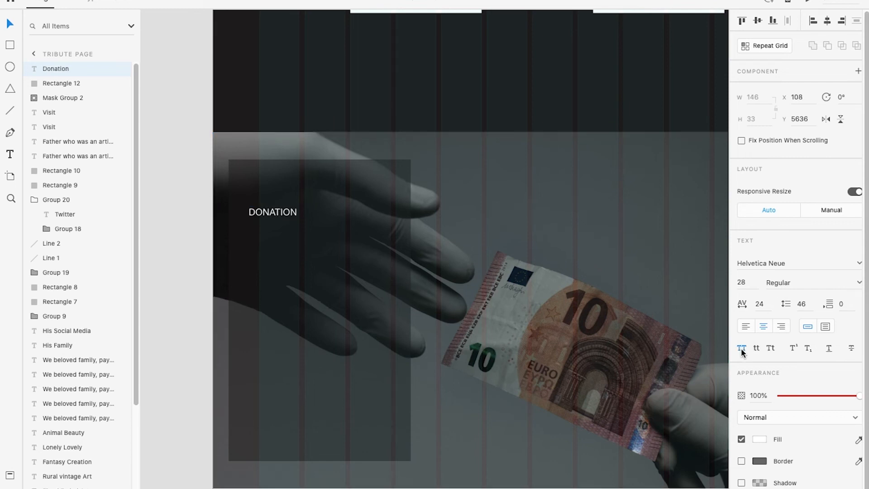
{"action": "left_click", "coordinate": [859, 283]}
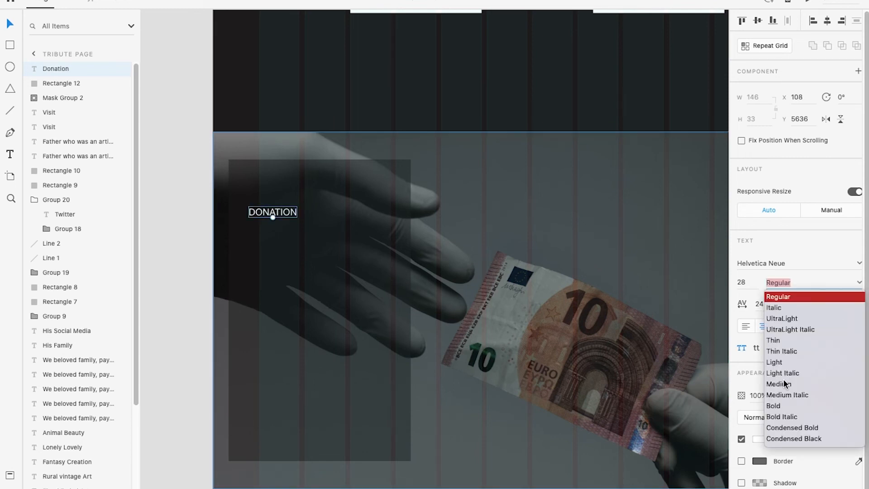
{"action": "left_click", "coordinate": [784, 383]}
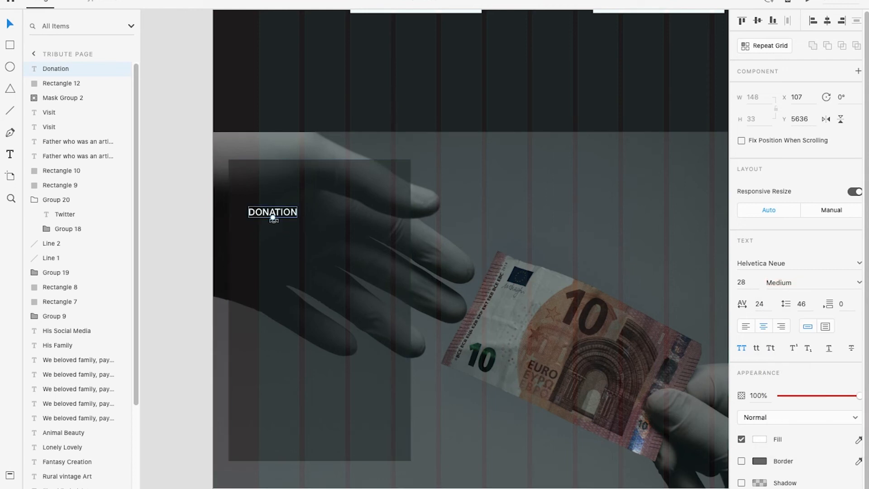
{"action": "left_click_drag", "start_coordinate": [272, 219], "coordinate": [322, 198]}
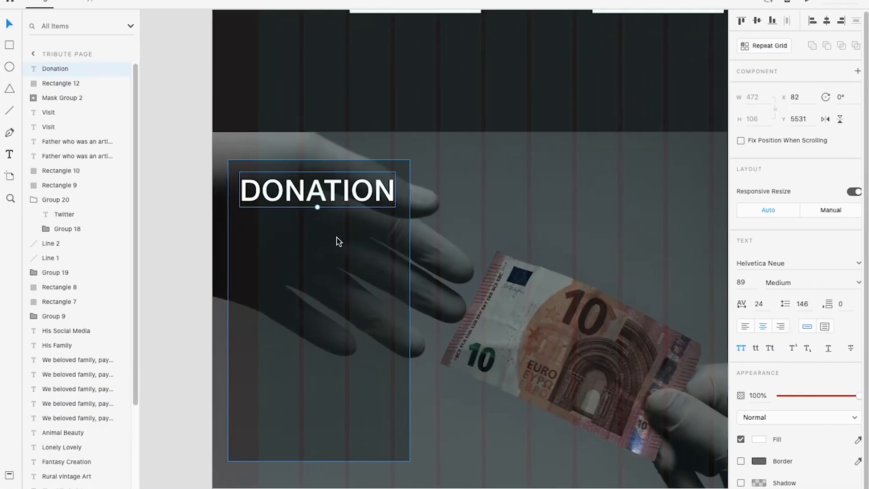
Copy the Instagram card's description paragraph into the donation panel and bring the copy to the front
{"action": "scroll", "coordinate": [423, 209], "scroll_direction": "down", "scroll_amount": 5}
{"action": "left_click_drag", "start_coordinate": [431, 17], "coordinate": [357, 265]}
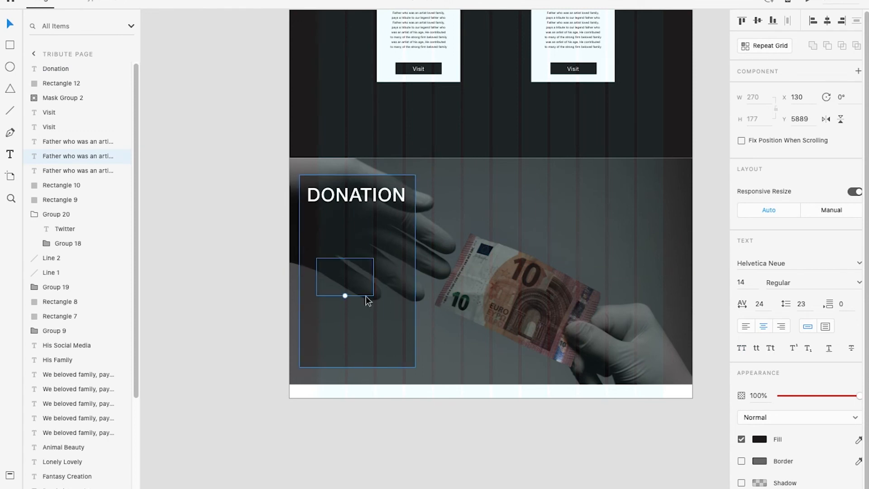
{"action": "left_click_drag", "start_coordinate": [365, 297], "coordinate": [365, 297]}
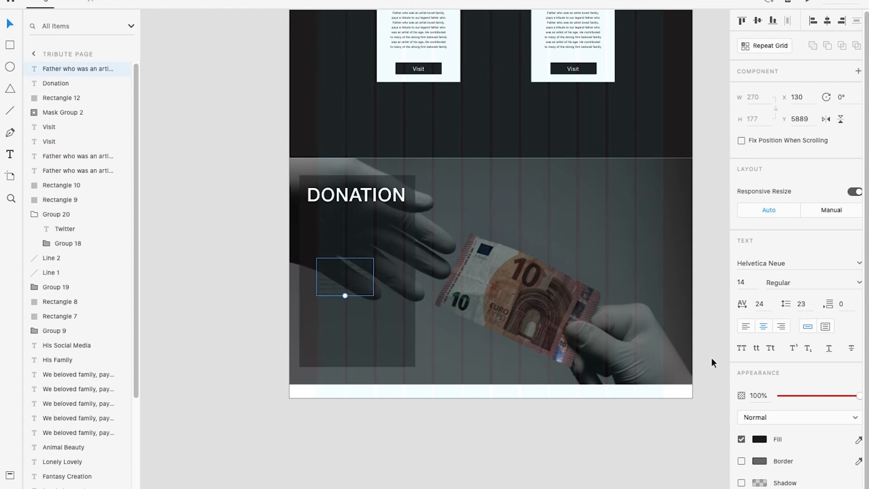
Fill the copied paragraph with grey #707070, enlarge it to size 20 and place it at X 140, Y 5741
{"action": "left_click", "coordinate": [759, 439]}
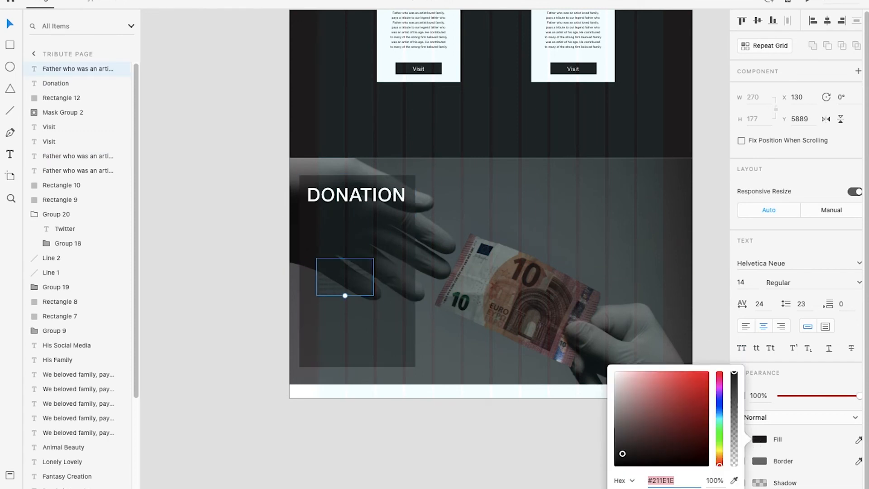
{"action": "left_click", "coordinate": [627, 488]}
{"action": "left_click", "coordinate": [500, 483]}
{"action": "left_click", "coordinate": [346, 285]}
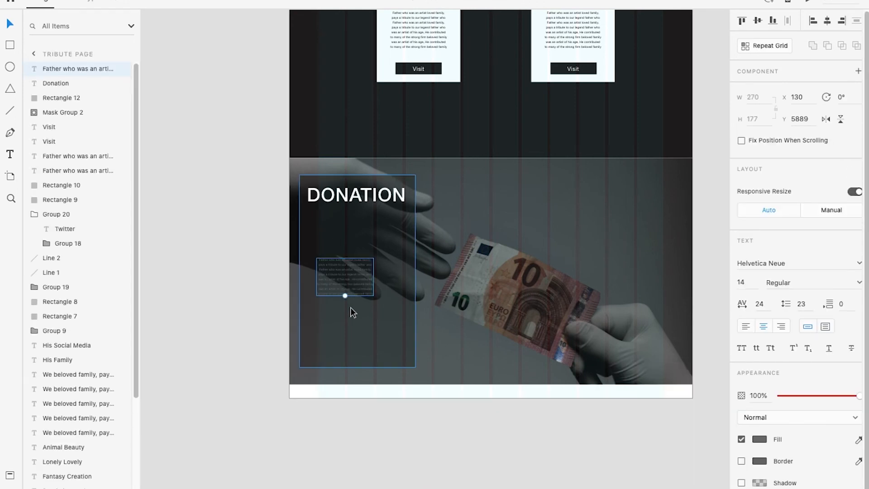
{"action": "left_click_drag", "start_coordinate": [345, 297], "coordinate": [362, 255]}
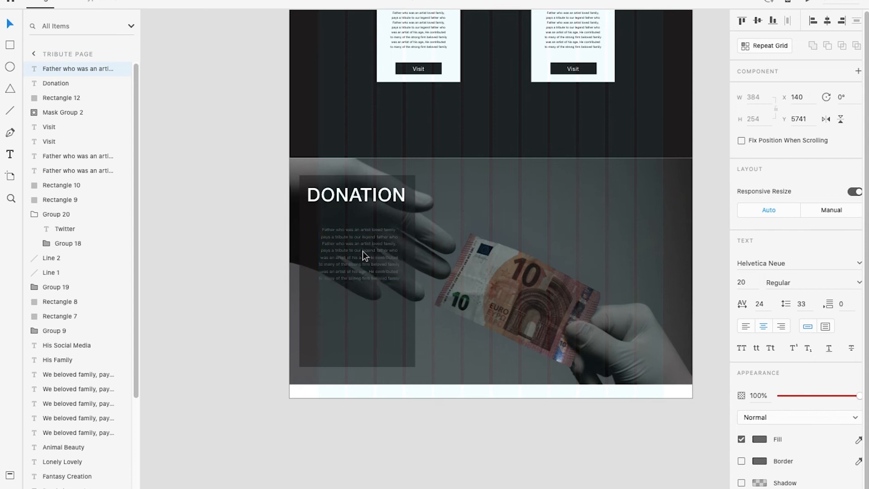
{"action": "left_click", "coordinate": [387, 431]}
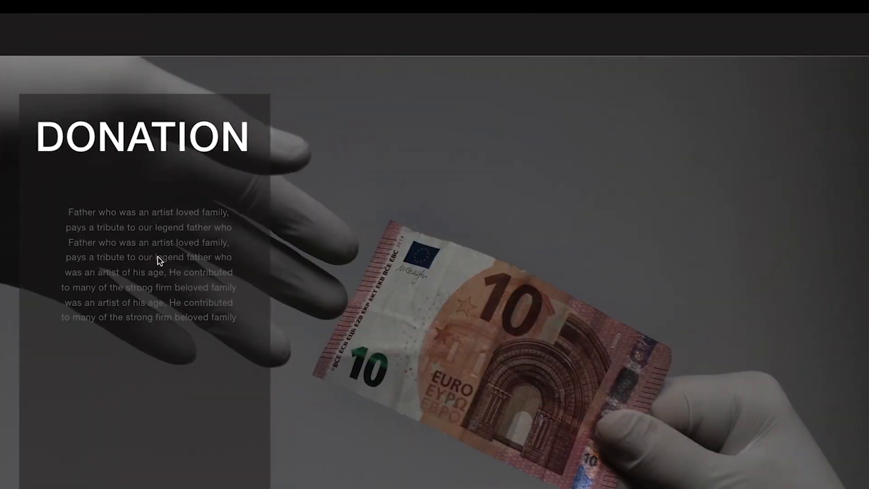
Change the donation paragraph's fill to a lighter grey and check it in the preview
{"action": "key", "text": "ctrl+Left"}
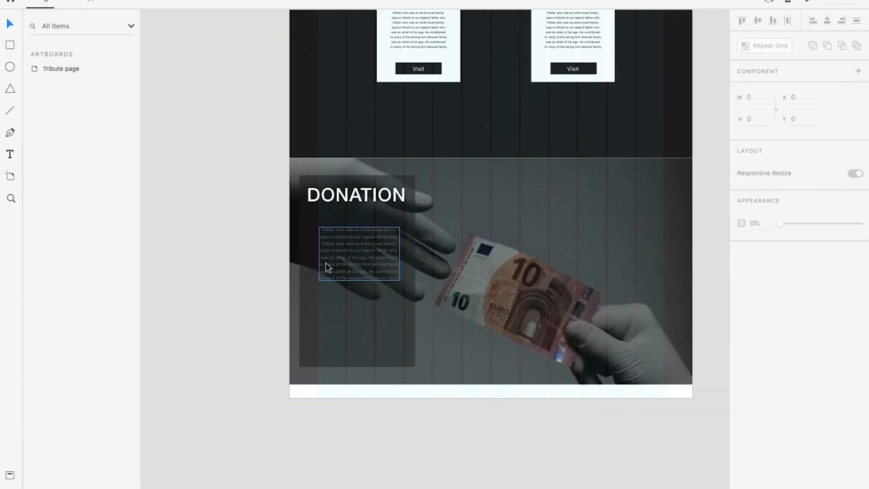
{"action": "left_click", "coordinate": [325, 263]}
{"action": "left_click", "coordinate": [759, 438]}
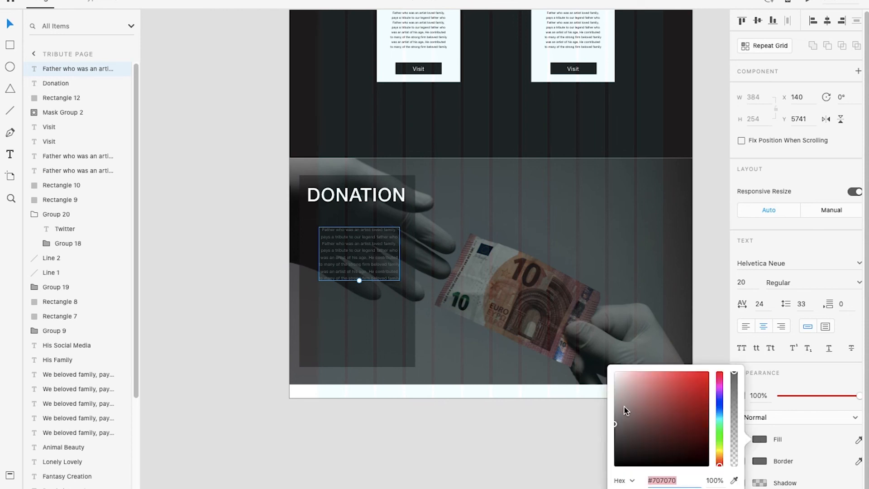
{"action": "left_click", "coordinate": [393, 430]}
{"action": "key", "text": "ctrl+Right"}
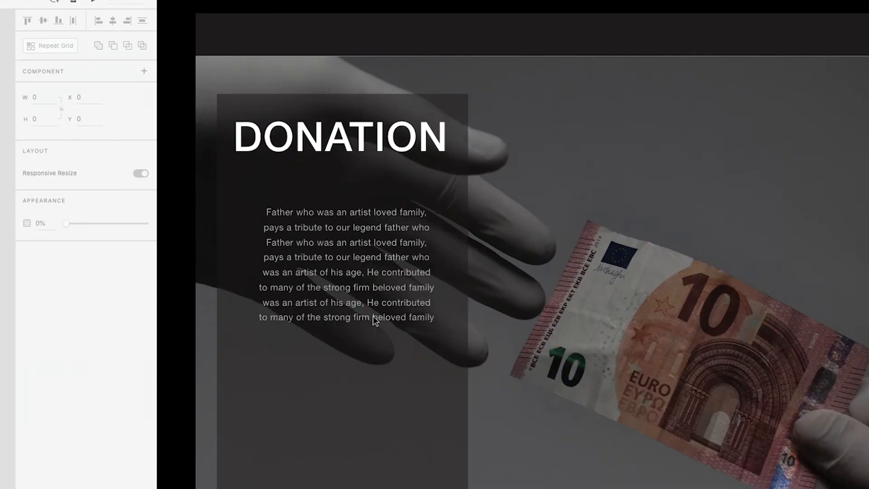
{"action": "key", "text": "ctrl+Left"}
Move the Donation title down to Y 5607 and its paragraph down to Y 5781
{"action": "left_click_drag", "start_coordinate": [352, 196], "coordinate": [354, 249]}
{"action": "left_click", "coordinate": [359, 241]}
{"action": "left_click", "coordinate": [390, 486]}
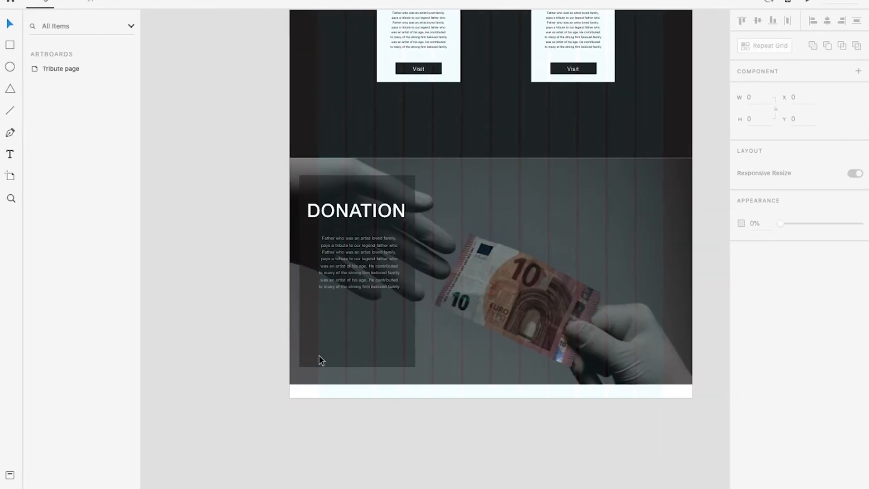
Shorten the translucent donation panel slightly by raising its bottom edge, and check the section without the layout grid
{"action": "left_click", "coordinate": [368, 363]}
{"action": "left_click_drag", "start_coordinate": [355, 365], "coordinate": [356, 350]}
{"action": "key", "text": "Escape"}
{"action": "scroll", "coordinate": [372, 260], "scroll_direction": "up", "scroll_amount": 1}
{"action": "scroll", "coordinate": [371, 260], "scroll_direction": "down", "scroll_amount": 1}
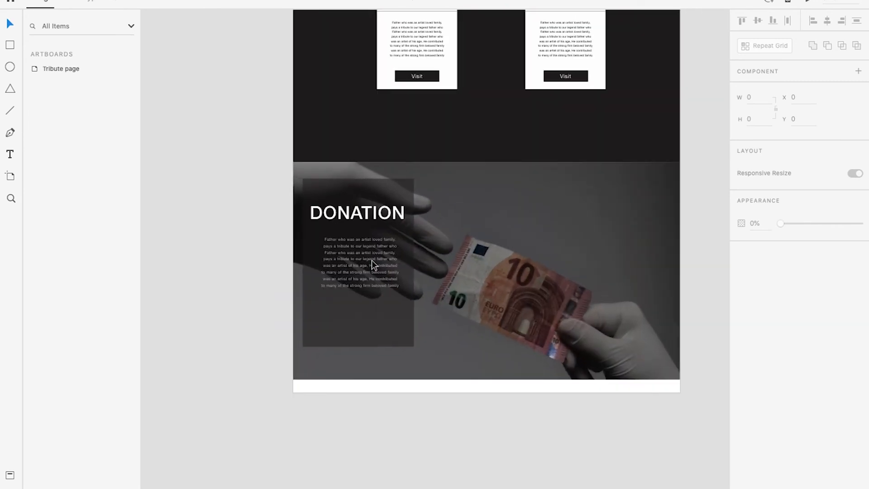
{"action": "scroll", "coordinate": [371, 260], "scroll_direction": "up", "scroll_amount": 3}
{"action": "left_click_drag", "start_coordinate": [413, 269], "coordinate": [336, 254]}
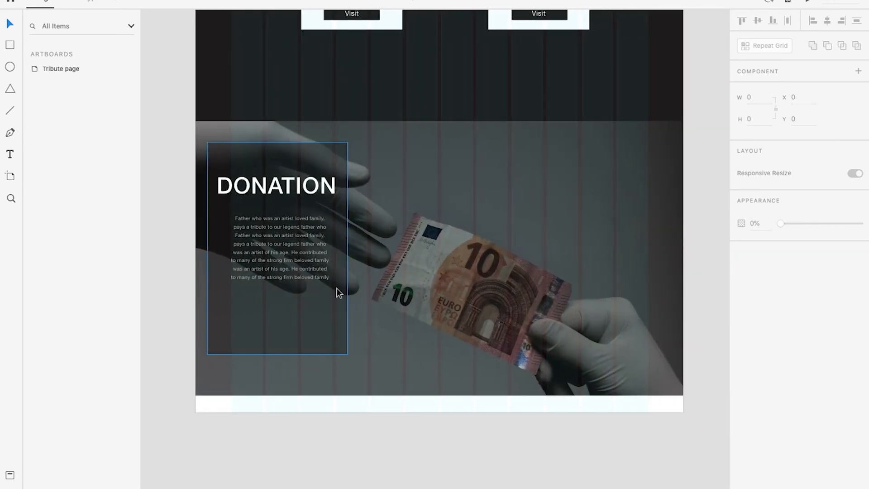
{"action": "key", "text": "ctrl+Left"}
{"action": "key", "text": "ctrl+Right"}
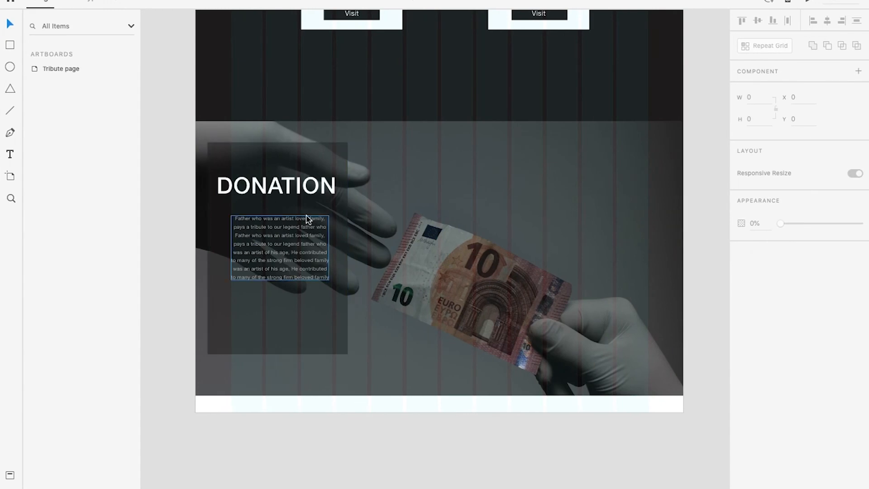
Shift the donation paragraph to X 121 beneath the title and check it in the preview
{"action": "left_click", "coordinate": [284, 192]}
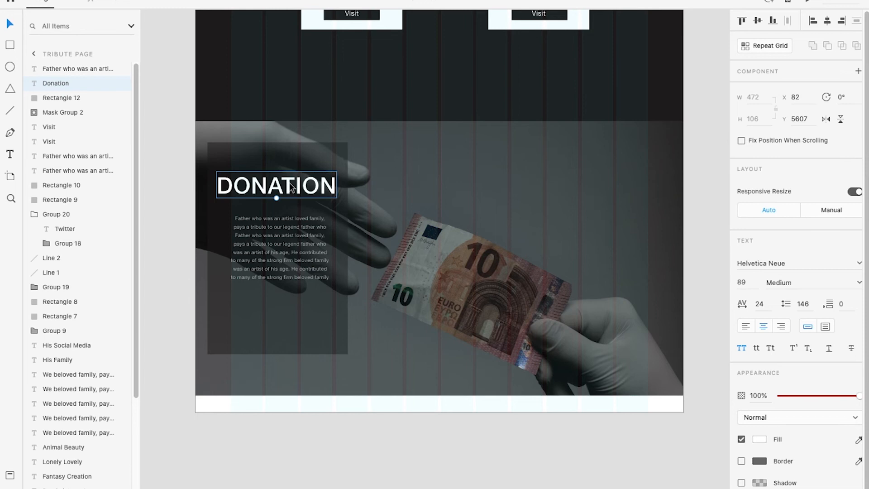
{"action": "left_click", "coordinate": [292, 228]}
{"action": "left_click_drag", "start_coordinate": [284, 222], "coordinate": [281, 216]}
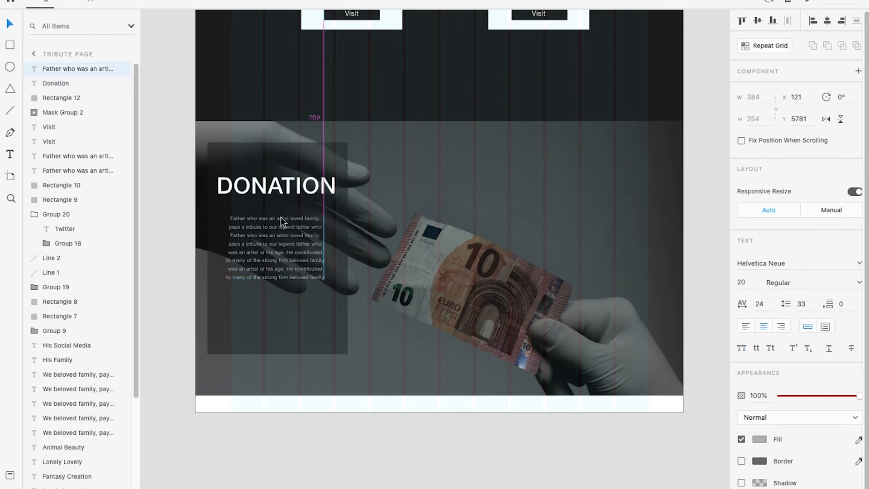
{"action": "key", "text": "ctrl+Right"}
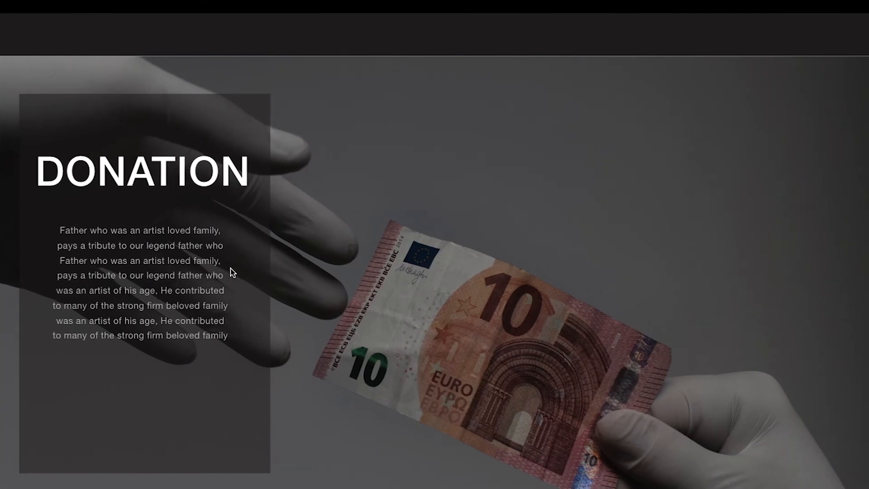
{"action": "key", "text": "ctrl+Left"}
Copy the Instagram card's Visit button to X 196, Y 6169 under the donation paragraph and bring it to the front
{"action": "scroll", "coordinate": [414, 84], "scroll_direction": "up", "scroll_amount": 2}
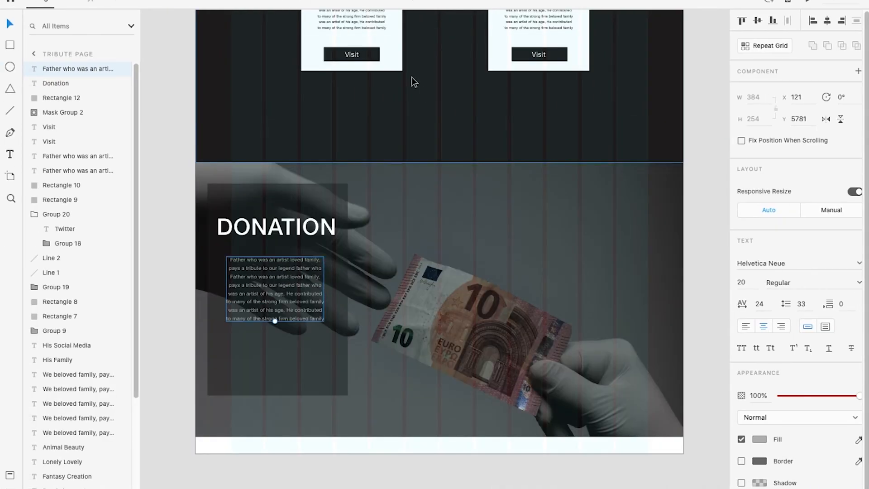
{"action": "left_click", "coordinate": [355, 55]}
{"action": "left_click", "coordinate": [355, 55], "text": "shift"}
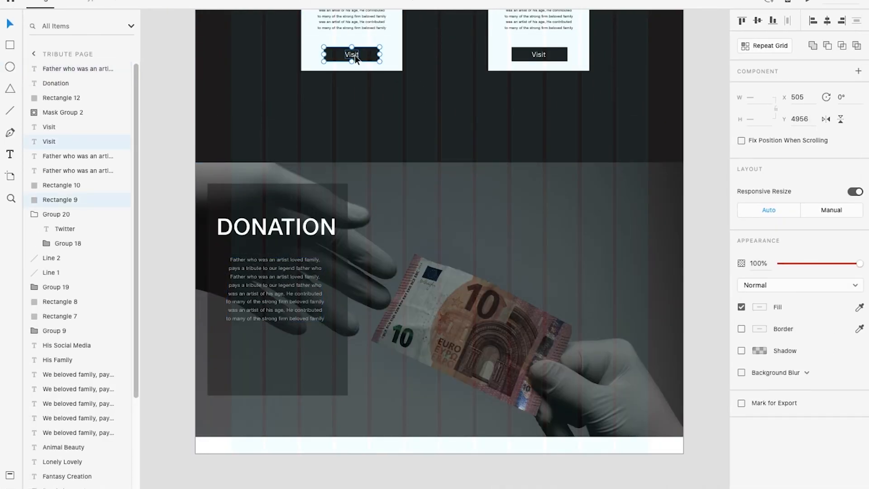
{"action": "left_click_drag", "start_coordinate": [356, 59], "coordinate": [276, 362]}
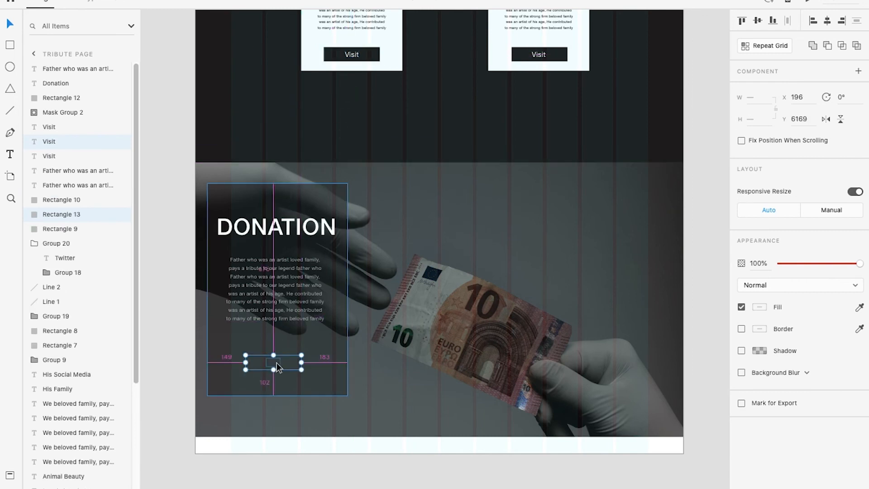
{"action": "key", "text": "ctrl+shift+bracketright"}
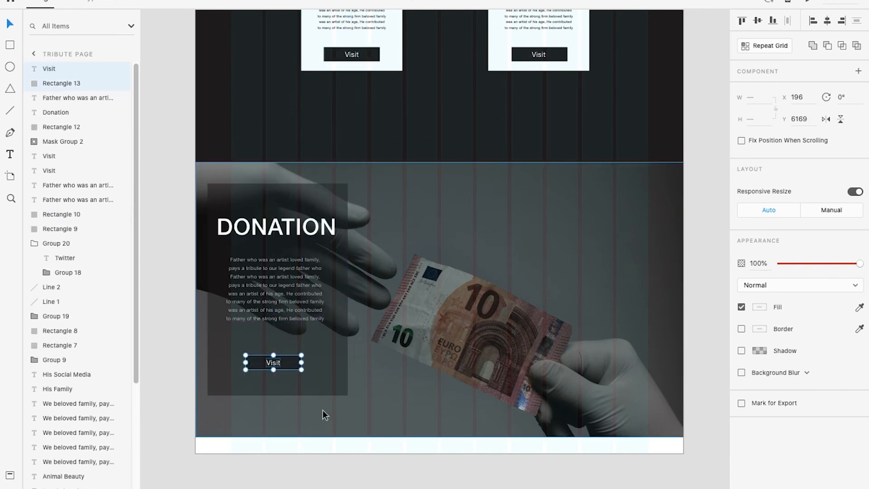
Enlarge the donation panel's Visit button about its centre to nearly the paragraph's width and check it in the preview
{"action": "left_click_drag", "start_coordinate": [302, 370], "coordinate": [318, 375]}
{"action": "left_click", "coordinate": [328, 473]}
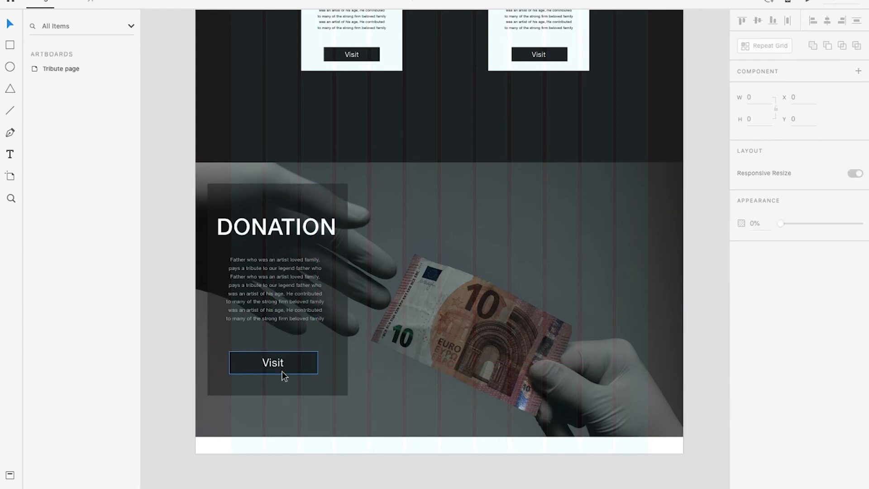
{"action": "scroll", "coordinate": [282, 369], "scroll_direction": "down", "scroll_amount": 1}
{"action": "scroll", "coordinate": [281, 369], "scroll_direction": "up", "scroll_amount": 1}
{"action": "key", "text": "ctrl+Right"}
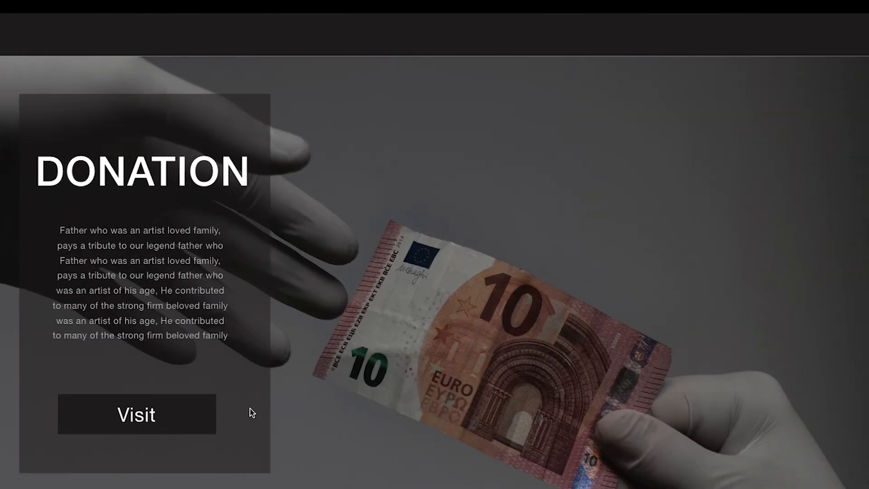
Change the fill of the donation panel's Visit button rectangle to pure black and check it in the preview
{"action": "key", "text": "ctrl+Left"}
{"action": "left_click", "coordinate": [301, 390]}
{"action": "left_click", "coordinate": [303, 367]}
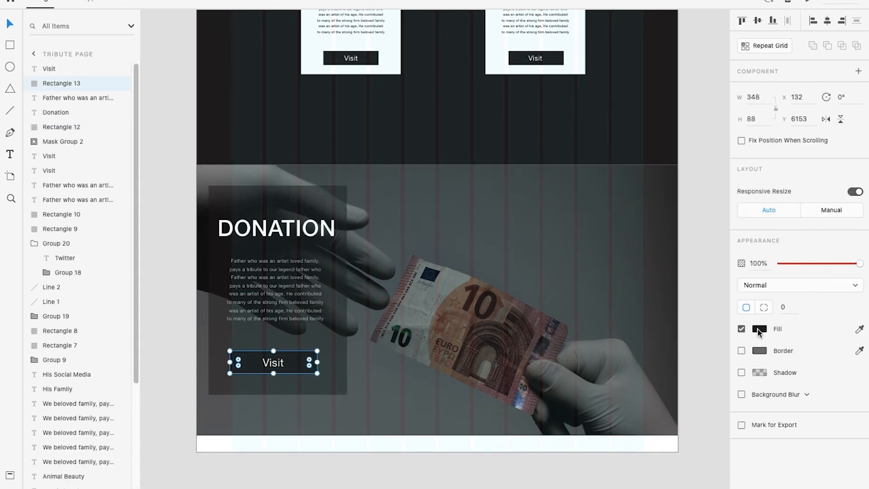
{"action": "left_click", "coordinate": [759, 331]}
{"action": "left_click_drag", "start_coordinate": [624, 351], "coordinate": [561, 405]}
{"action": "left_click", "coordinate": [343, 486]}
{"action": "key", "text": "ctrl+Return"}
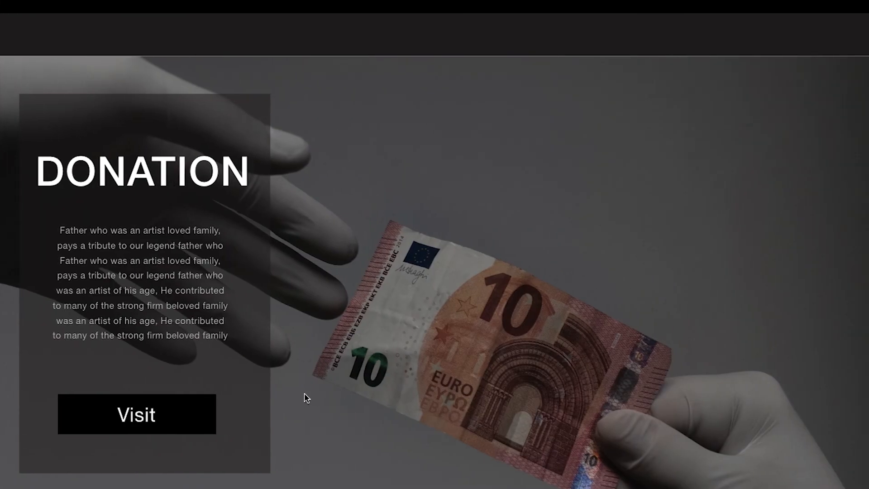
{"action": "key", "text": "Escape"}
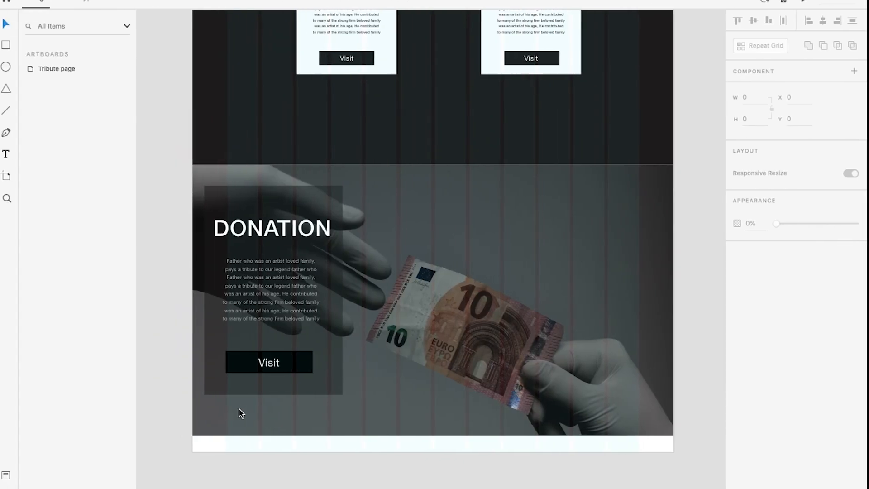
Replace the donation button's label with "HELP"
{"action": "scroll", "coordinate": [250, 386], "scroll_direction": "up", "scroll_amount": 5}
{"action": "double_click", "coordinate": [288, 338]}
{"action": "type", "text": "Donate"}
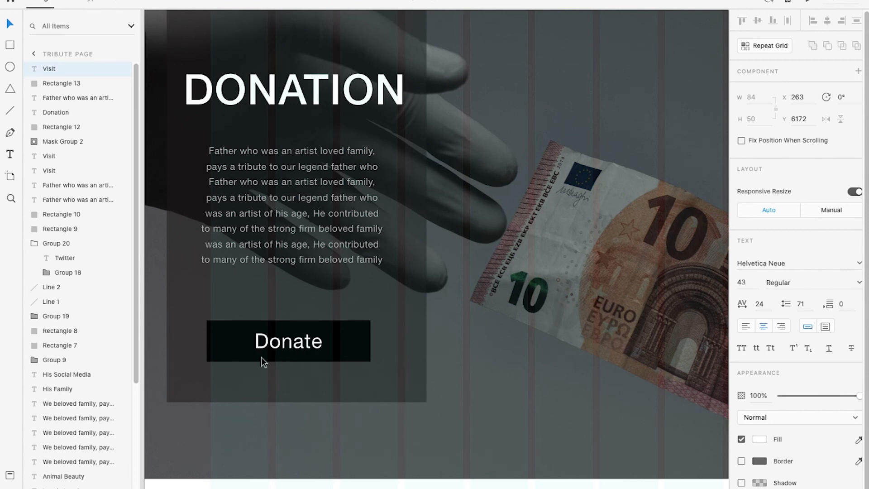
{"action": "double_click", "coordinate": [279, 349]}
{"action": "type", "text": "HE"}
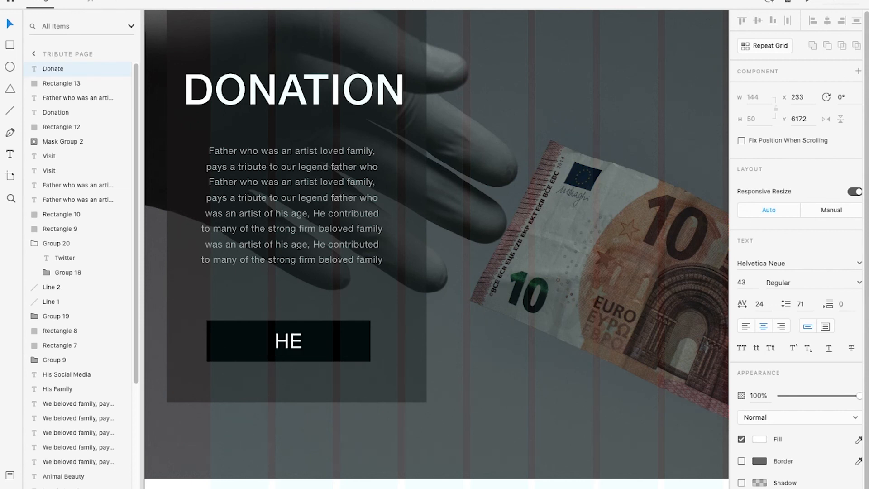
{"action": "type", "text": "LP"}
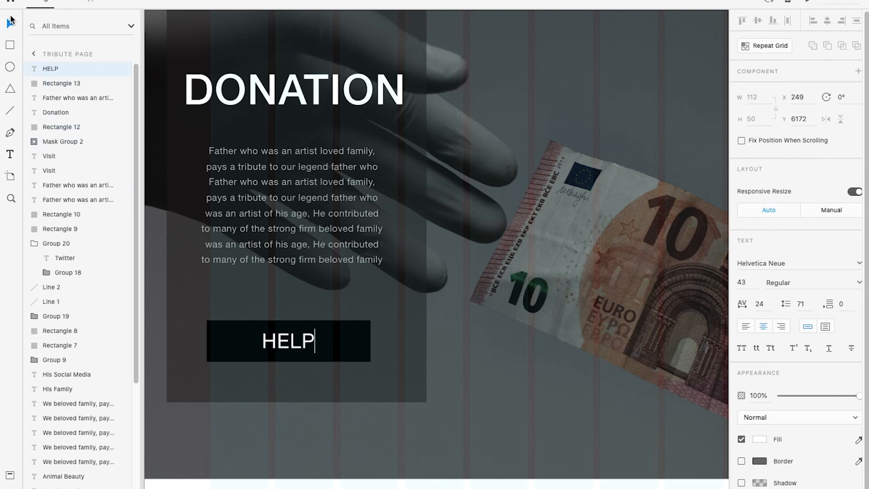
{"action": "left_click", "coordinate": [11, 20]}
{"action": "scroll", "coordinate": [356, 461], "scroll_direction": "down", "scroll_amount": 5}
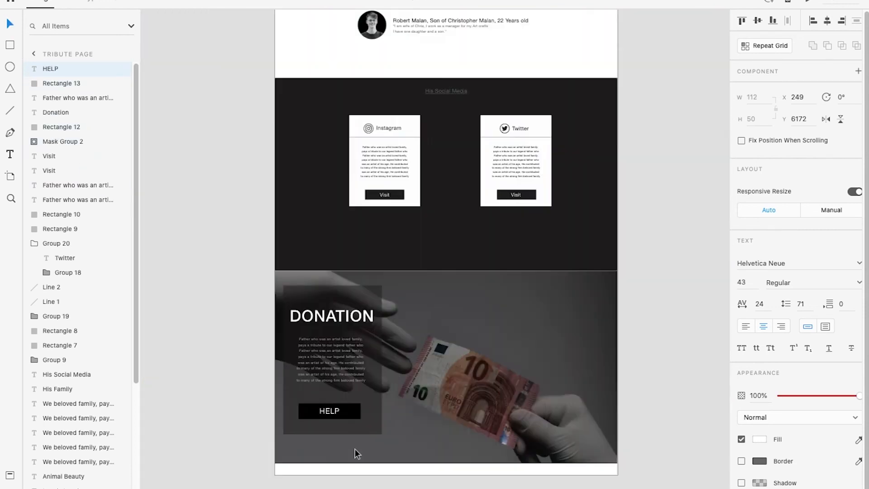
{"action": "left_click", "coordinate": [359, 482]}
{"action": "scroll", "coordinate": [362, 445], "scroll_direction": "down", "scroll_amount": 4}
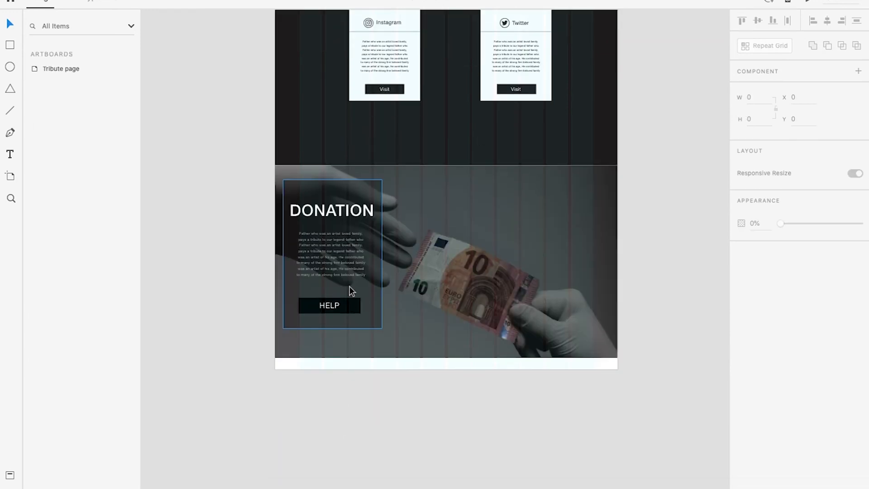
Examine the donation section with its new button label on the artboard and in the preview
{"action": "scroll", "coordinate": [349, 286], "scroll_direction": "down", "scroll_amount": 3}
{"action": "scroll", "coordinate": [348, 313], "scroll_direction": "up", "scroll_amount": 5}
{"action": "scroll", "coordinate": [298, 260], "scroll_direction": "down", "scroll_amount": 2}
{"action": "left_click_drag", "start_coordinate": [303, 263], "coordinate": [298, 316]}
{"action": "scroll", "coordinate": [298, 316], "scroll_direction": "down", "scroll_amount": 1}
{"action": "scroll", "coordinate": [343, 317], "scroll_direction": "right", "scroll_amount": 10}
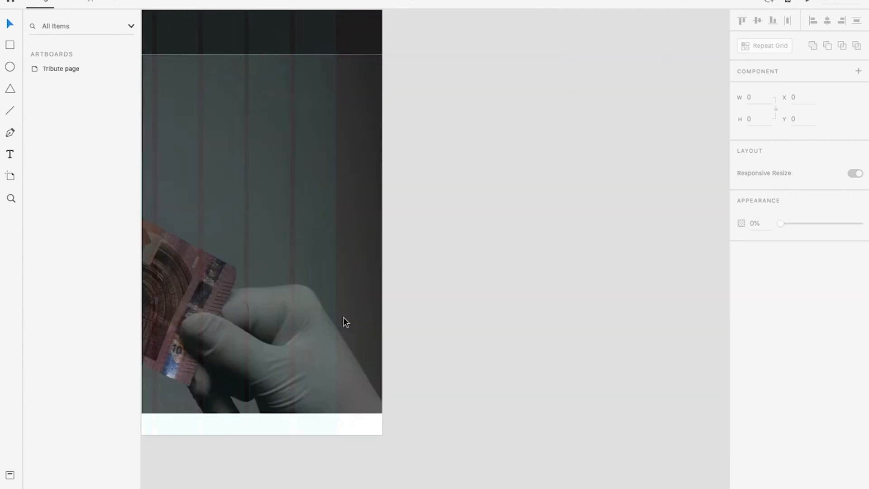
{"action": "scroll", "coordinate": [344, 332], "scroll_direction": "left", "scroll_amount": 10}
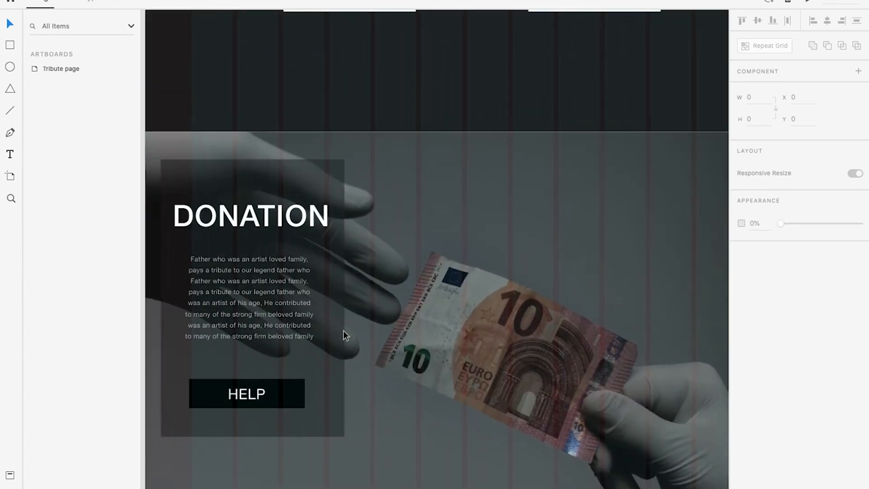
{"action": "key", "text": "ctrl+Right"}
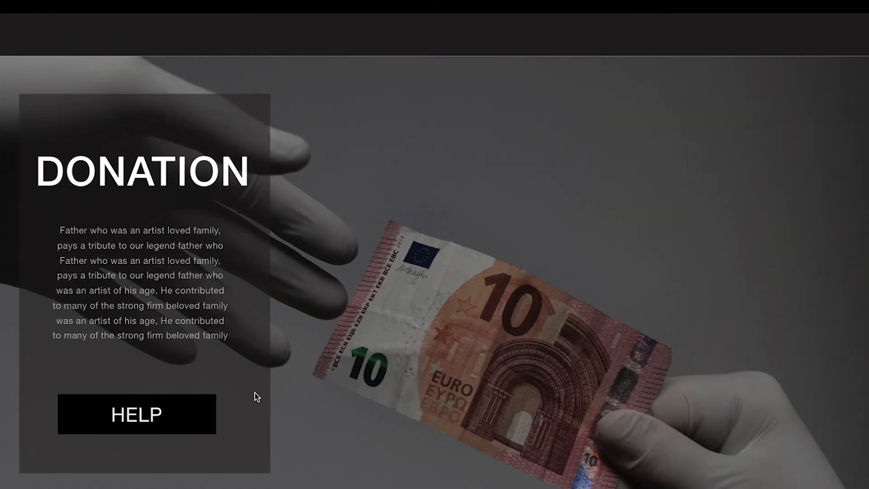
{"action": "key", "text": "ctrl+Left"}
Reduce the HELP text to size 35, narrow its black rectangle about the centre to 278 wide, and check the preview
{"action": "scroll", "coordinate": [262, 363], "scroll_direction": "up", "scroll_amount": 2}
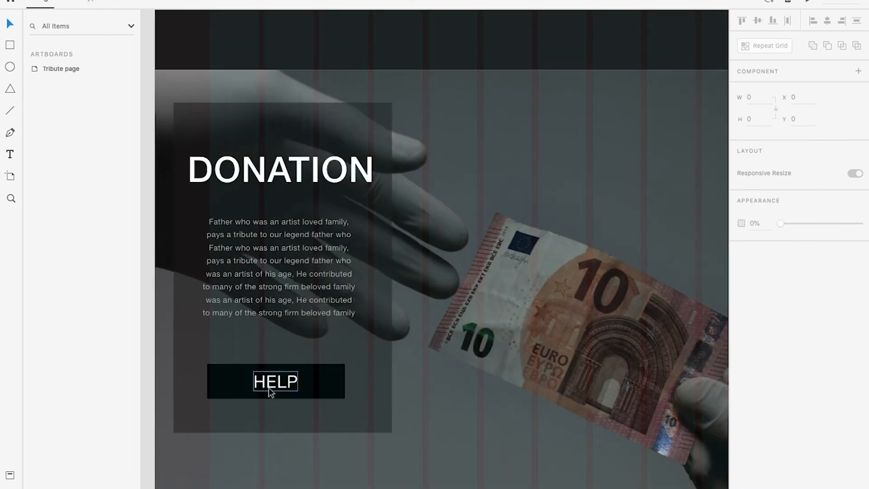
{"action": "left_click", "coordinate": [270, 388]}
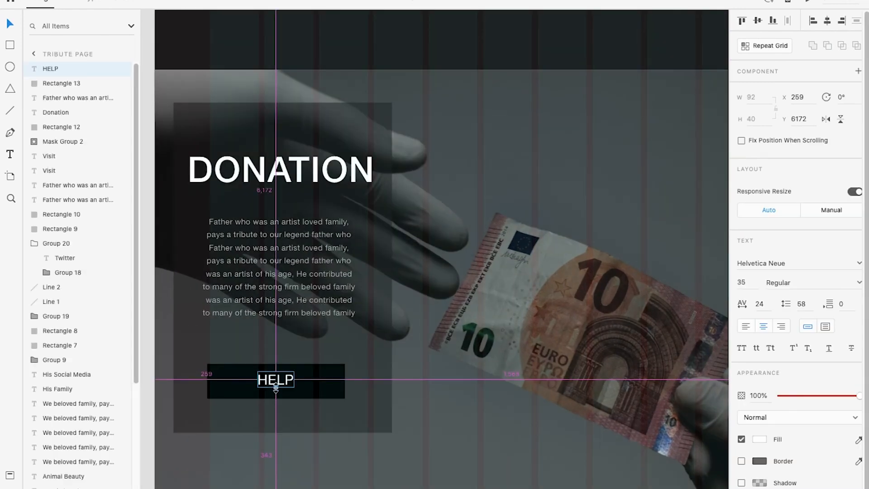
{"action": "left_click", "coordinate": [333, 398]}
{"action": "left_click_drag", "start_coordinate": [347, 383], "coordinate": [330, 380]}
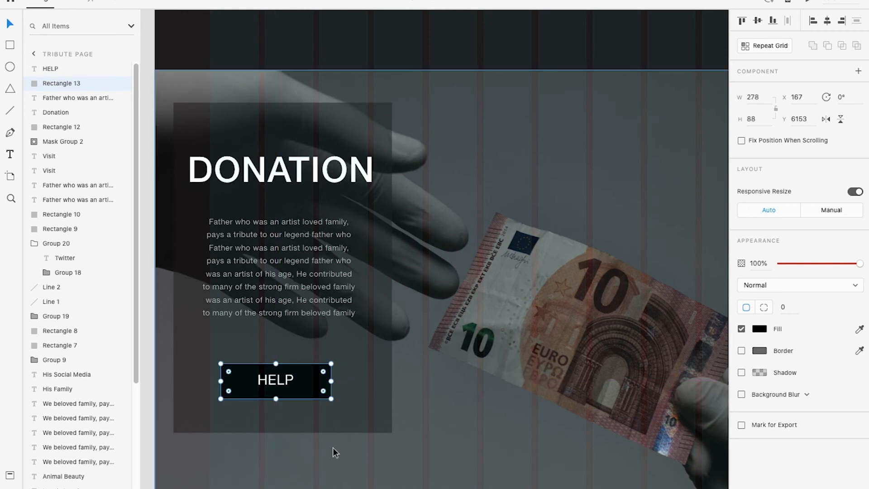
{"action": "scroll", "coordinate": [349, 428], "scroll_direction": "up", "scroll_amount": 1}
{"action": "key", "text": "ctrl+Right"}
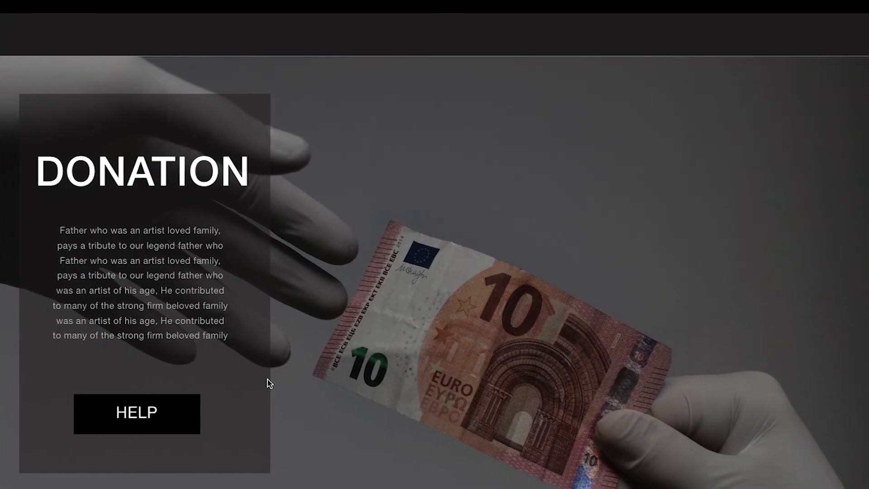
{"action": "scroll", "coordinate": [301, 322], "scroll_direction": "down", "scroll_amount": 1}
{"action": "key", "text": "ctrl+Left"}
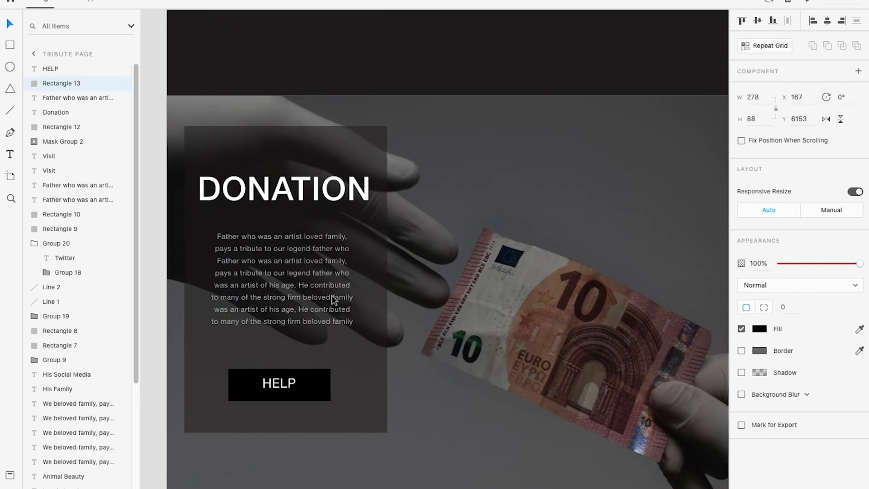
Lock the banknote background image and group the donation panel with its title, paragraph and button
{"action": "scroll", "coordinate": [341, 285], "scroll_direction": "down", "scroll_amount": 3}
{"action": "left_click", "coordinate": [439, 265]}
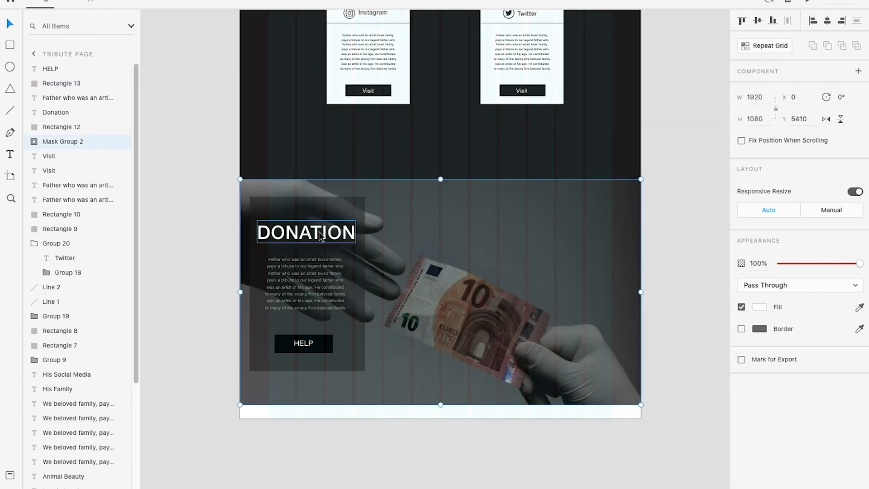
{"action": "key", "text": "ctrl+l"}
{"action": "left_click_drag", "start_coordinate": [230, 208], "coordinate": [373, 372]}
{"action": "key", "text": "ctrl+g"}
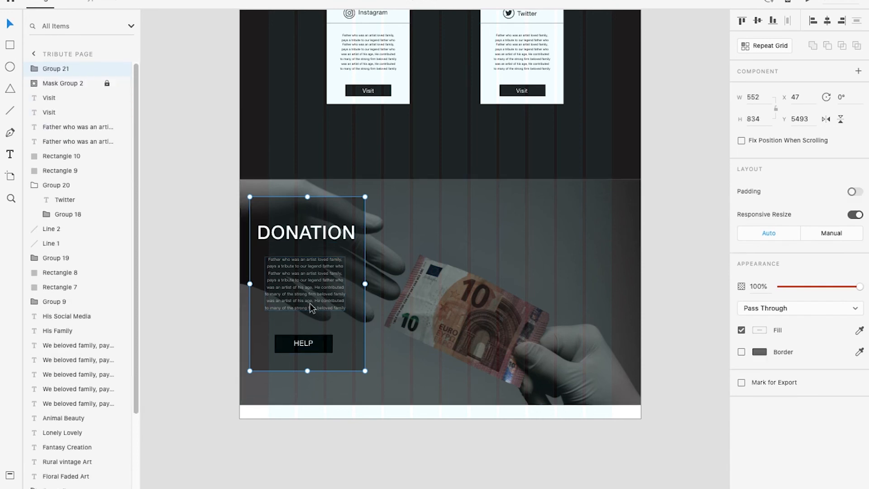
Move the donation panel group horizontally to X 262 and check it in the preview
{"action": "left_click_drag", "start_coordinate": [309, 288], "coordinate": [351, 289]}
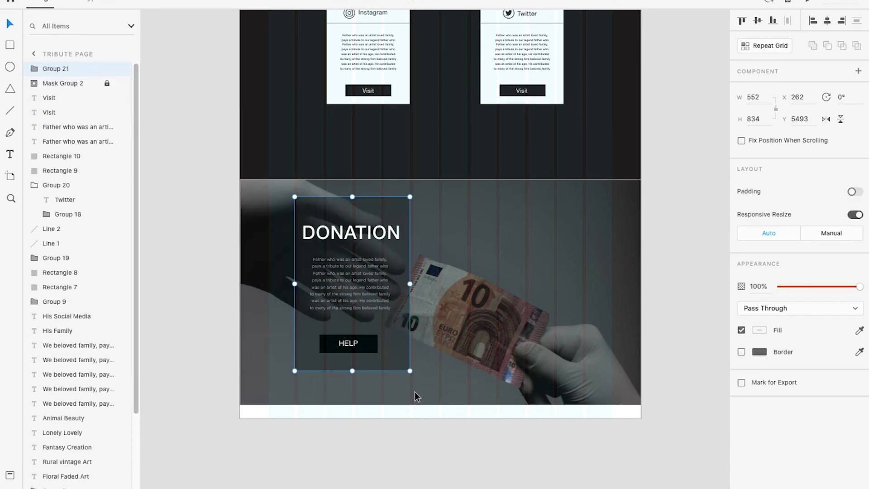
{"action": "key", "text": "ctrl+Return"}
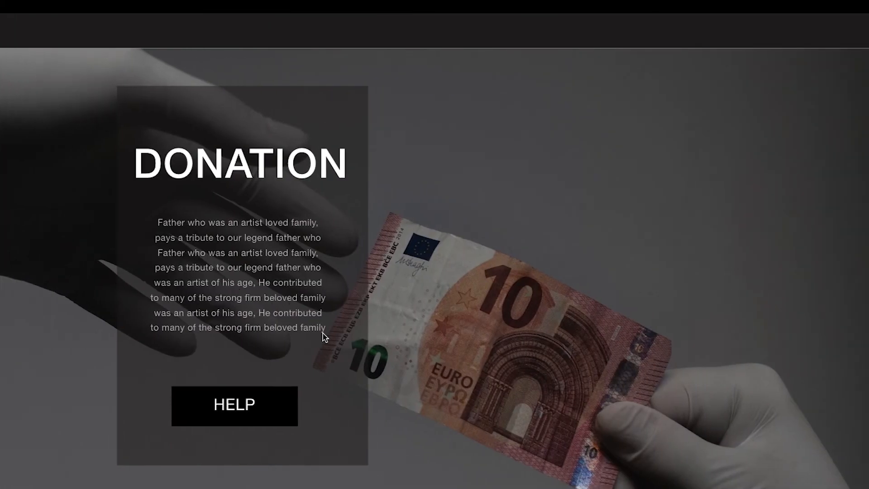
{"action": "key", "text": "ctrl+Left"}
{"action": "scroll", "coordinate": [403, 359], "scroll_direction": "down", "scroll_amount": 2}
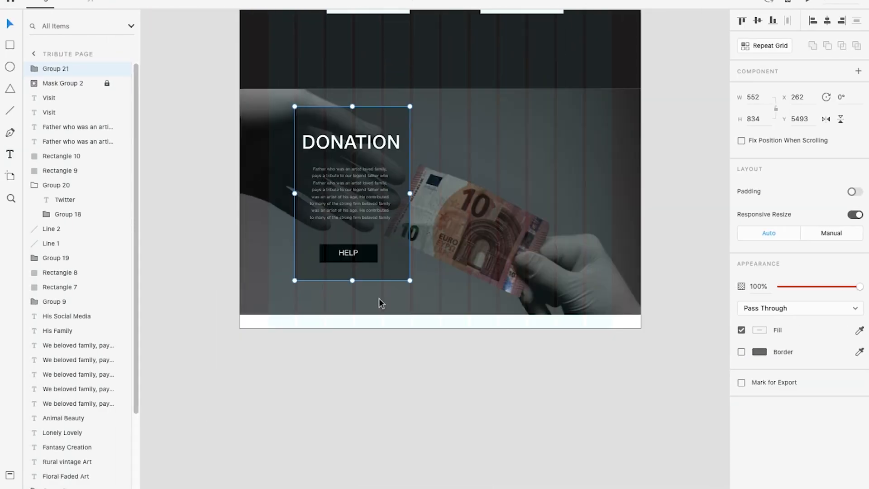
{"action": "left_click", "coordinate": [401, 445]}
Extend the Tribute page artboard downward to make room for another full section below the donation section
{"action": "scroll", "coordinate": [420, 279], "scroll_direction": "down", "scroll_amount": 3}
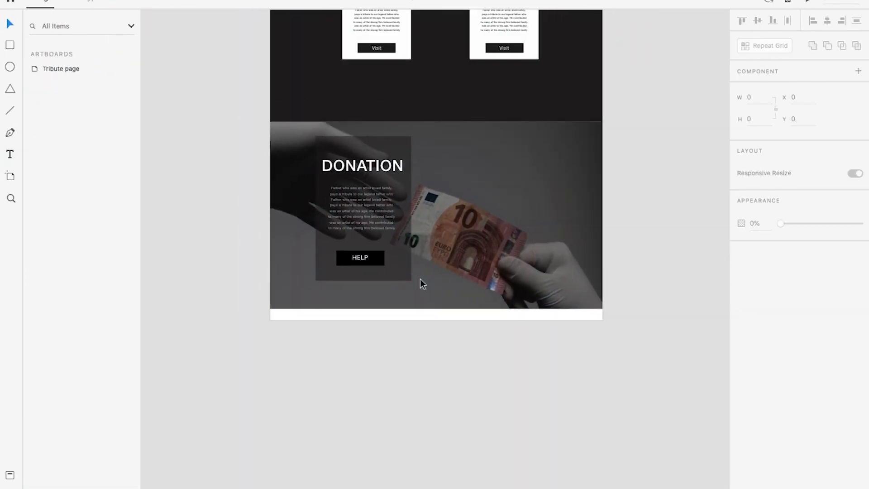
{"action": "scroll", "coordinate": [477, 277], "scroll_direction": "up", "scroll_amount": 8}
{"action": "scroll", "coordinate": [479, 276], "scroll_direction": "down", "scroll_amount": 5}
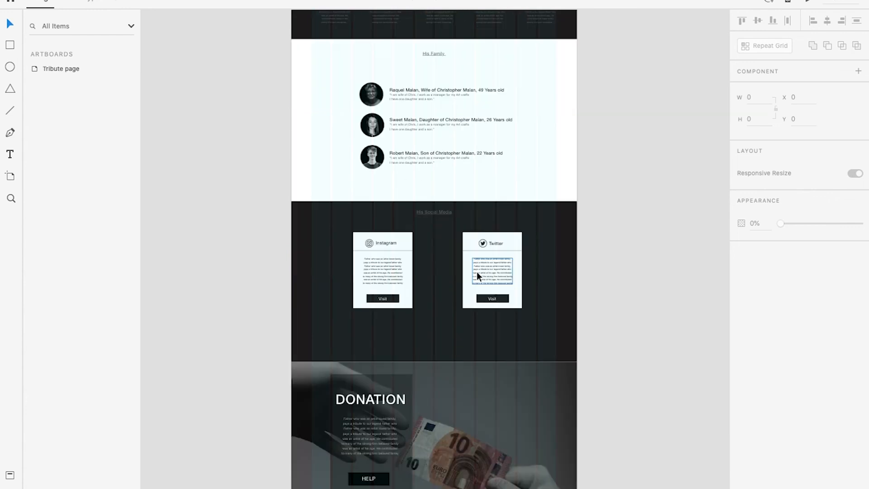
{"action": "scroll", "coordinate": [479, 276], "scroll_direction": "down", "scroll_amount": 3}
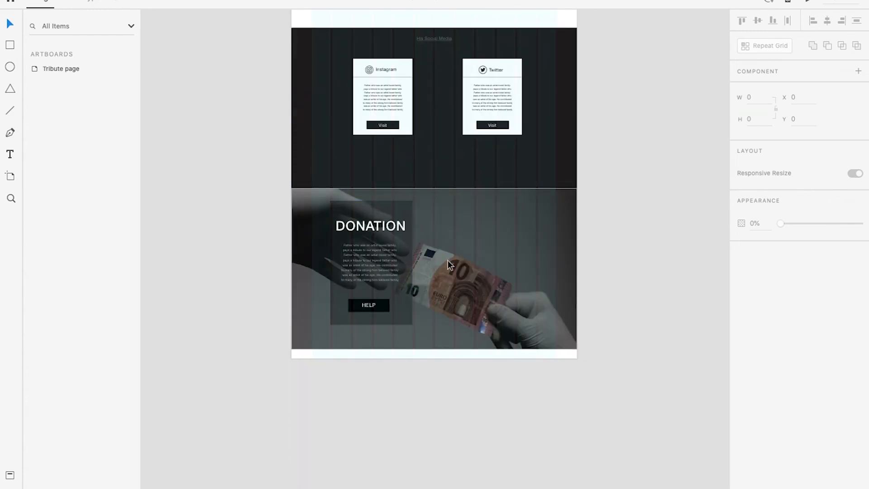
{"action": "scroll", "coordinate": [449, 265], "scroll_direction": "down", "scroll_amount": 4}
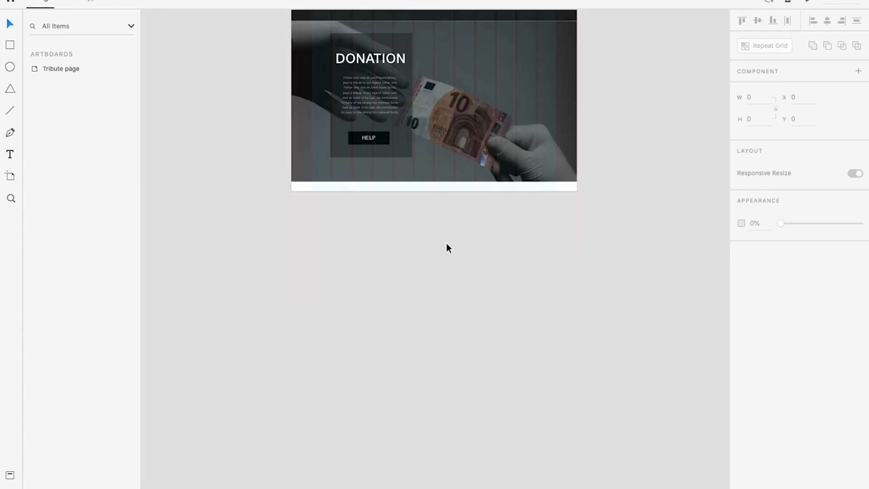
{"action": "scroll", "coordinate": [447, 241], "scroll_direction": "up", "scroll_amount": 20}
{"action": "left_click", "coordinate": [327, 135]}
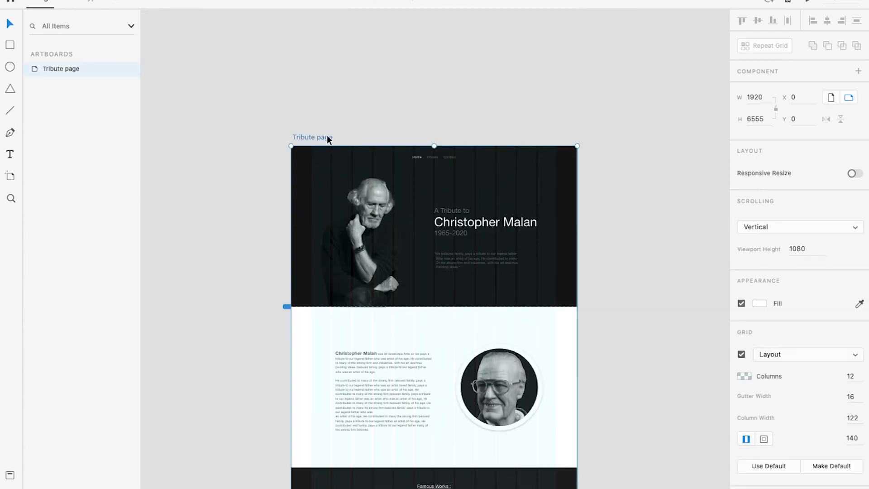
{"action": "scroll", "coordinate": [487, 244], "scroll_direction": "down", "scroll_amount": 20}
{"action": "scroll", "coordinate": [468, 257], "scroll_direction": "down", "scroll_amount": 1}
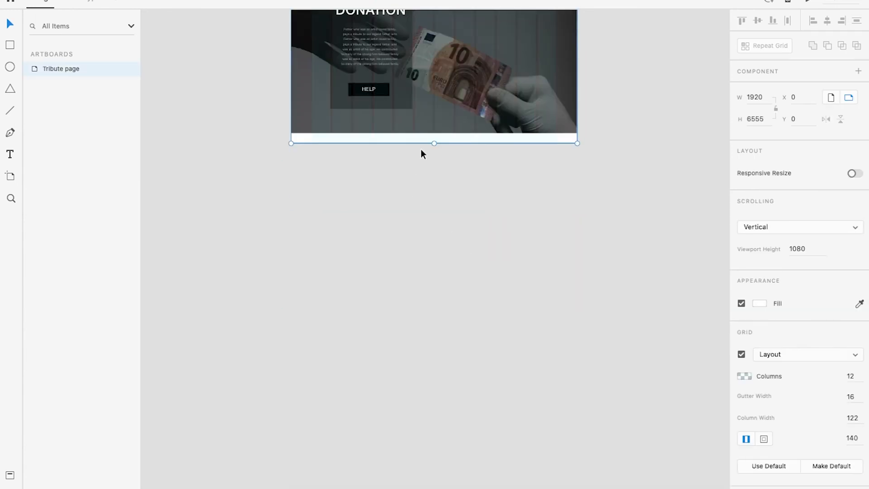
{"action": "left_click_drag", "start_coordinate": [434, 143], "coordinate": [448, 356]}
{"action": "left_click", "coordinate": [620, 261]}
{"action": "scroll", "coordinate": [472, 177], "scroll_direction": "up", "scroll_amount": 3}
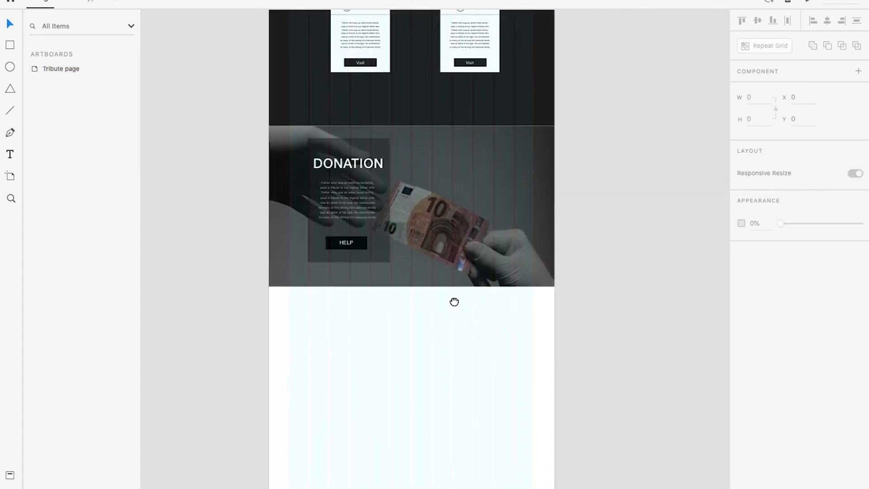
{"action": "left_click", "coordinate": [510, 86]}
{"action": "left_click_drag", "start_coordinate": [493, 144], "coordinate": [497, 211]}
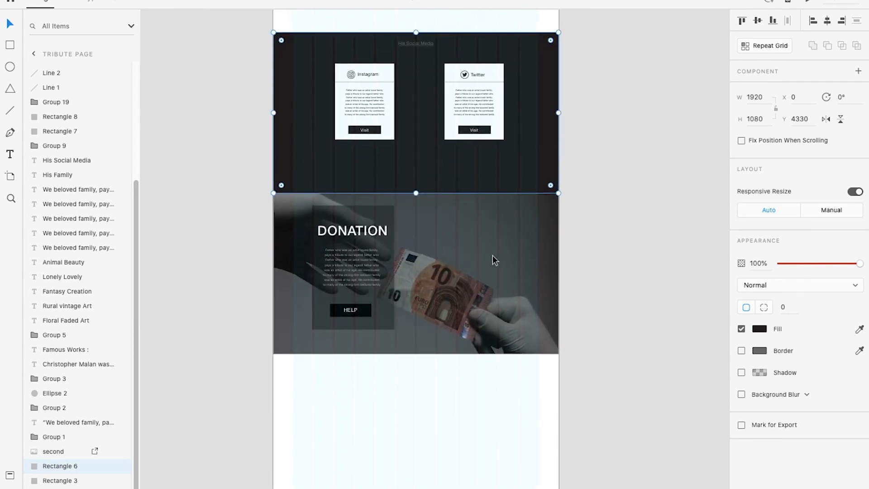
{"action": "left_click_drag", "start_coordinate": [475, 247], "coordinate": [465, 308]}
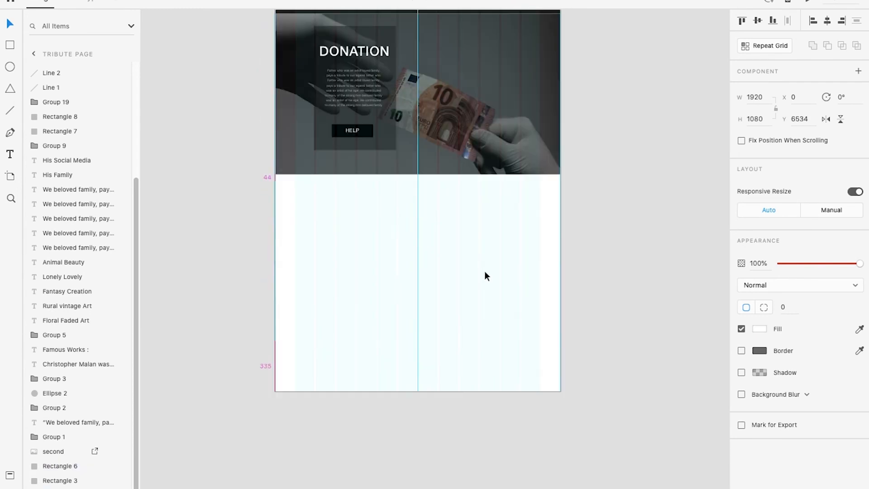
{"action": "key", "text": "Escape"}
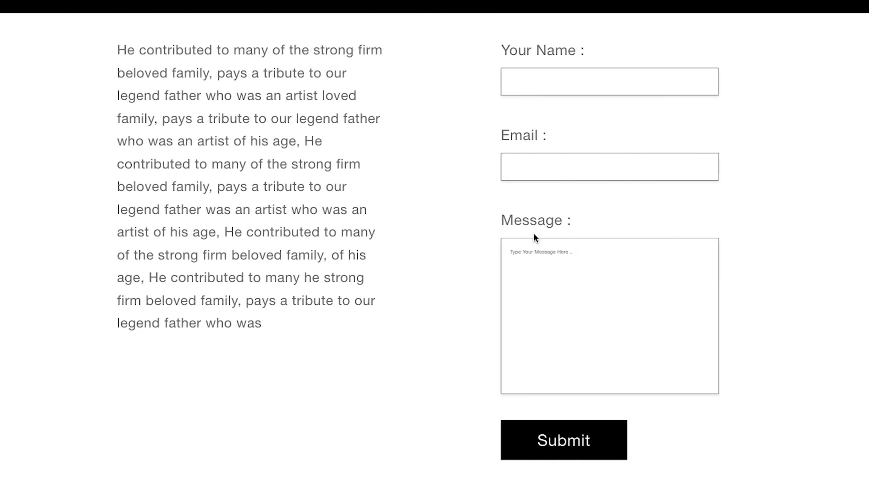
Examine the layout of the About Us text and Contact Us form on the artboard and in the preview
{"action": "scroll", "coordinate": [533, 240], "scroll_direction": "up", "scroll_amount": 4}
{"action": "scroll", "coordinate": [533, 240], "scroll_direction": "down", "scroll_amount": 5}
{"action": "scroll", "coordinate": [533, 242], "scroll_direction": "up", "scroll_amount": 2}
{"action": "scroll", "coordinate": [456, 290], "scroll_direction": "up", "scroll_amount": 3}
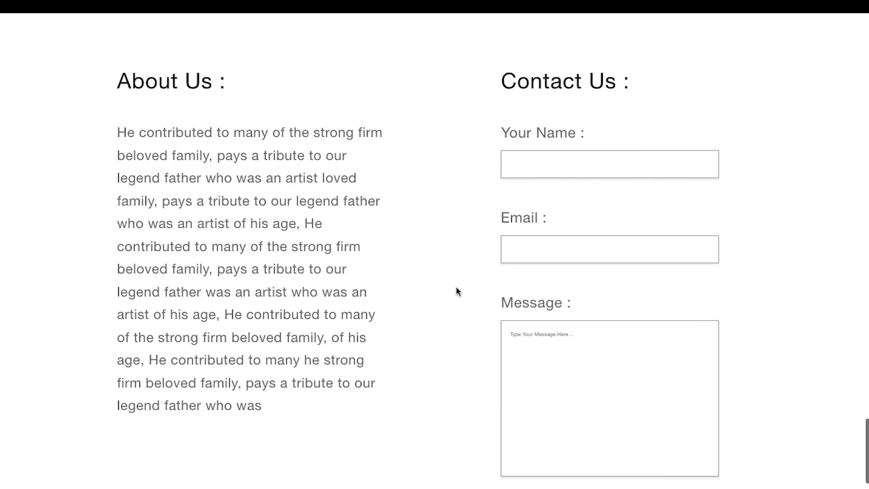
{"action": "scroll", "coordinate": [463, 283], "scroll_direction": "down", "scroll_amount": 2}
{"action": "scroll", "coordinate": [465, 285], "scroll_direction": "down", "scroll_amount": 1}
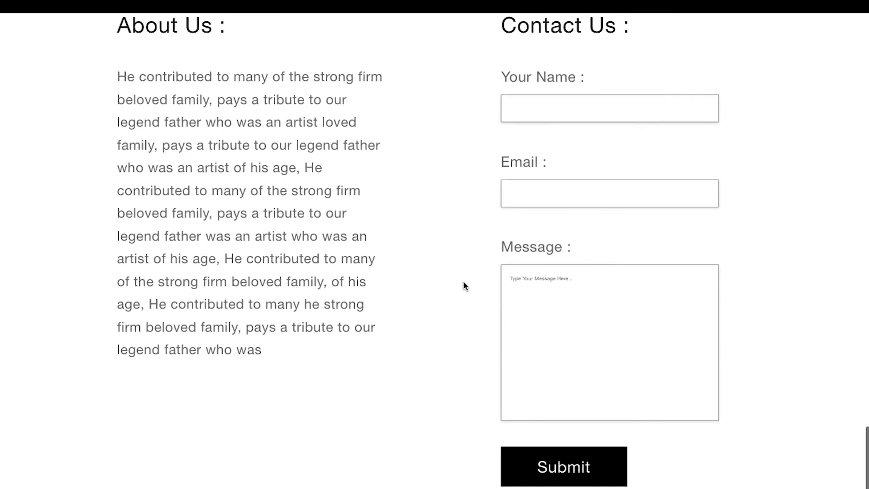
{"action": "scroll", "coordinate": [464, 285], "scroll_direction": "up", "scroll_amount": 1}
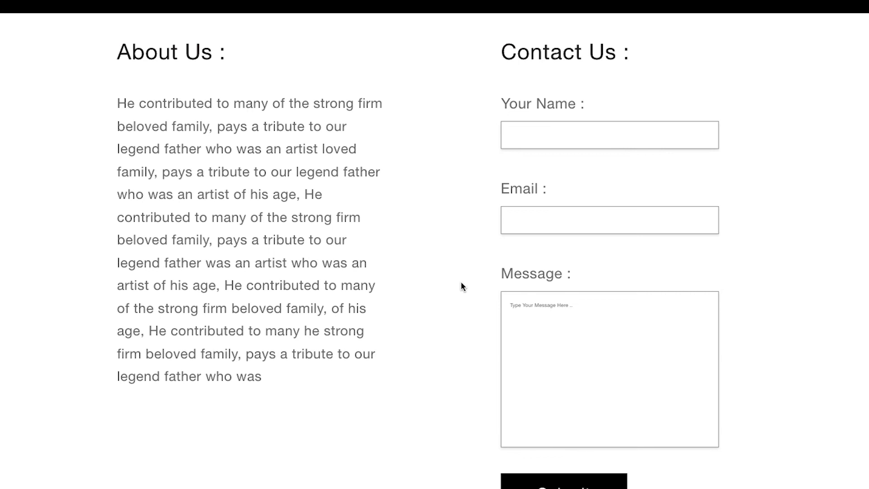
{"action": "scroll", "coordinate": [526, 231], "scroll_direction": "up", "scroll_amount": 1}
{"action": "scroll", "coordinate": [526, 231], "scroll_direction": "down", "scroll_amount": 1}
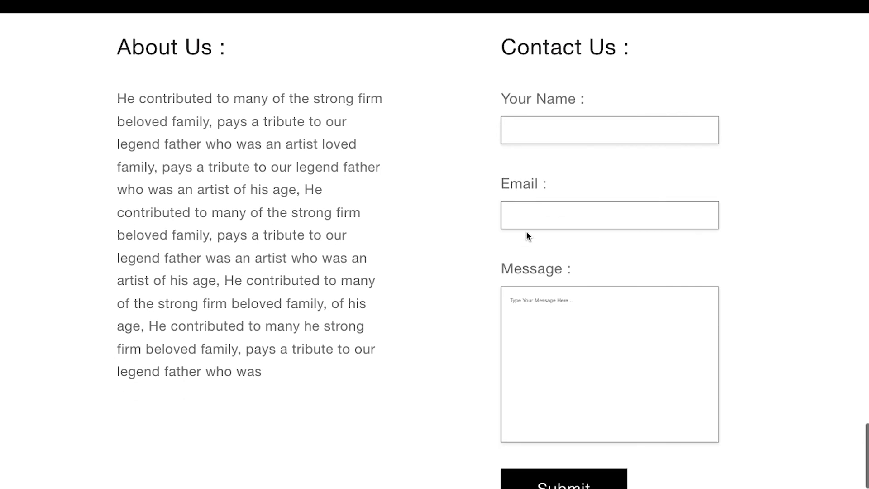
Move the whole Contact Us form off the artboard to the pasteboard below, aligned with the About Us text's left edge
{"action": "scroll", "coordinate": [527, 236], "scroll_direction": "down", "scroll_amount": 1}
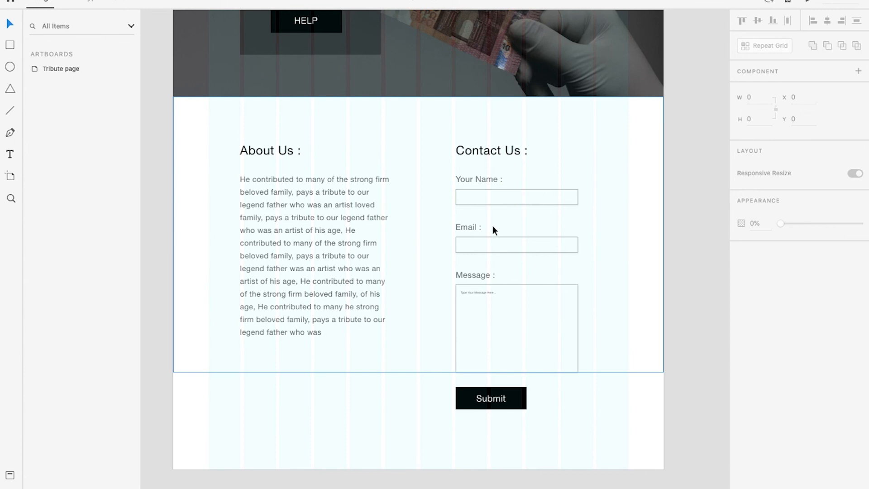
{"action": "scroll", "coordinate": [492, 225], "scroll_direction": "down", "scroll_amount": 2}
{"action": "left_click", "coordinate": [623, 179]}
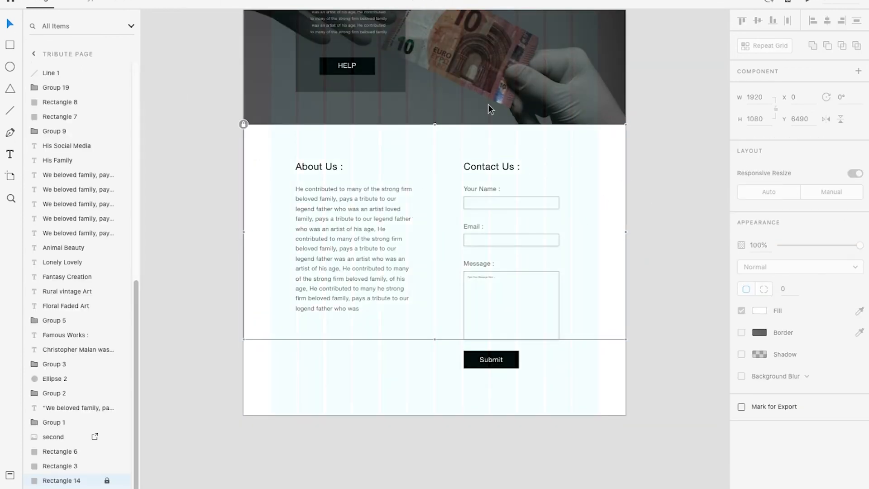
{"action": "scroll", "coordinate": [491, 176], "scroll_direction": "down", "scroll_amount": 2}
{"action": "scroll", "coordinate": [494, 155], "scroll_direction": "down", "scroll_amount": 1}
{"action": "left_click_drag", "start_coordinate": [464, 125], "coordinate": [542, 297]}
{"action": "left_click_drag", "start_coordinate": [509, 224], "coordinate": [391, 445]}
{"action": "left_click", "coordinate": [470, 385]}
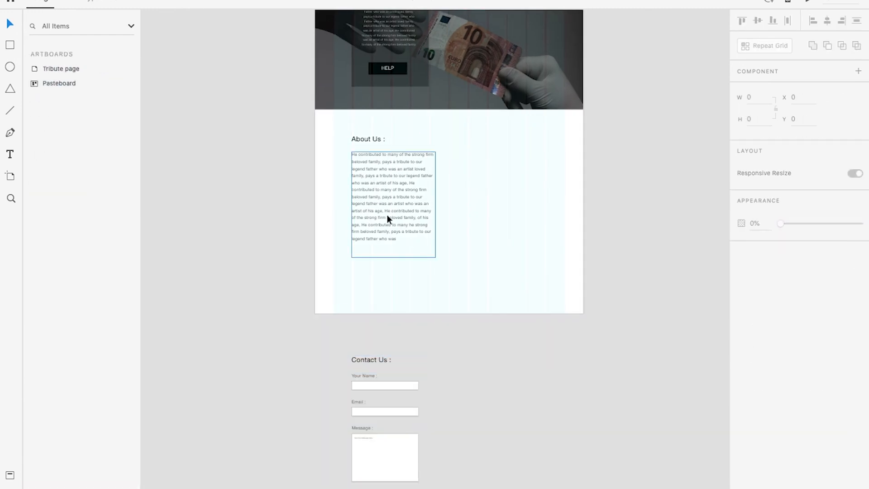
Resize the About Us paragraph box to 1502 x 288 and move the heading and paragraph up to Y 6757 for the paragraph
{"action": "left_click", "coordinate": [382, 175]}
{"action": "left_click_drag", "start_coordinate": [437, 201], "coordinate": [562, 204]}
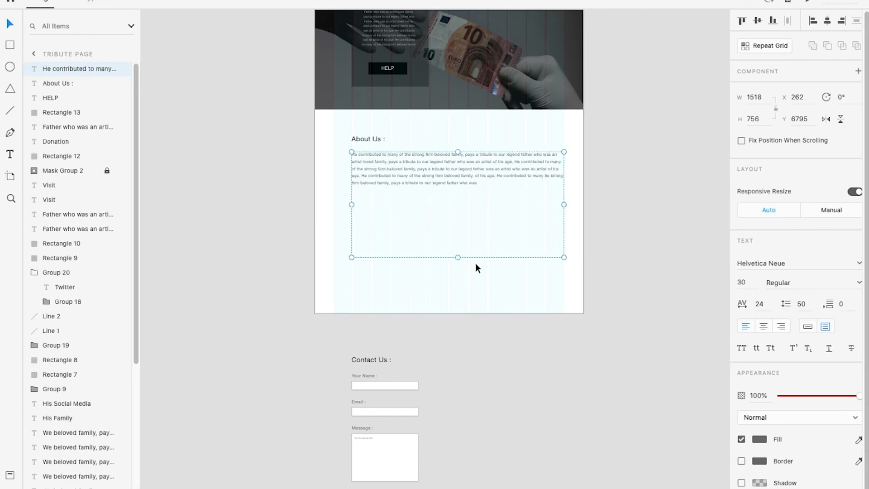
{"action": "left_click_drag", "start_coordinate": [456, 236], "coordinate": [455, 194]}
{"action": "scroll", "coordinate": [416, 154], "scroll_direction": "up", "scroll_amount": 4}
{"action": "left_click_drag", "start_coordinate": [261, 147], "coordinate": [264, 137]}
{"action": "left_click_drag", "start_coordinate": [273, 175], "coordinate": [276, 166]}
{"action": "left_click_drag", "start_coordinate": [592, 233], "coordinate": [588, 227]}
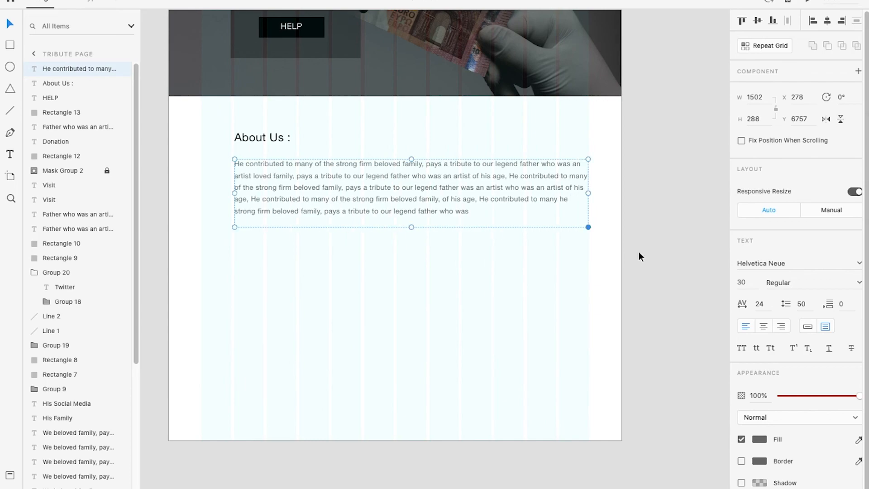
Set the About Us paragraph's font size to 24 and check it in the preview
{"action": "left_click", "coordinate": [742, 282]}
{"action": "type", "text": "24"}
{"action": "left_click", "coordinate": [808, 1]}
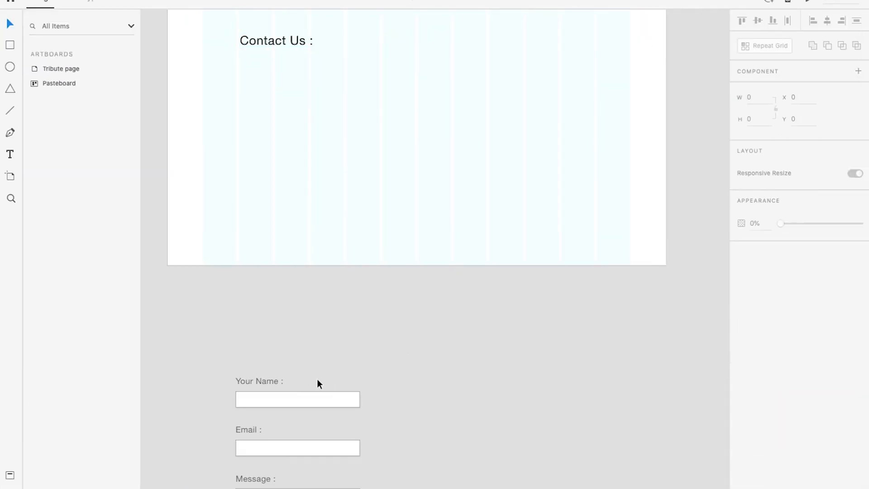
Move the Contact Us form back onto the artboard directly below the About Us paragraph and check it in the preview
{"action": "scroll", "coordinate": [319, 382], "scroll_direction": "down", "scroll_amount": 2}
{"action": "left_click_drag", "start_coordinate": [371, 394], "coordinate": [376, 317]}
{"action": "left_click", "coordinate": [375, 316]}
{"action": "scroll", "coordinate": [375, 317], "scroll_direction": "down", "scroll_amount": 4}
{"action": "left_click_drag", "start_coordinate": [290, 362], "coordinate": [395, 472]}
{"action": "left_click_drag", "start_coordinate": [336, 407], "coordinate": [331, 239]}
{"action": "scroll", "coordinate": [330, 204], "scroll_direction": "up", "scroll_amount": 3}
{"action": "left_click", "coordinate": [439, 321]}
{"action": "scroll", "coordinate": [439, 322], "scroll_direction": "down", "scroll_amount": 3}
{"action": "key", "text": "super+Return"}
{"action": "key", "text": "Escape"}
Extend the Tribute page artboard downward to leave space below the Submit button, and check the stacked sections in the preview
{"action": "scroll", "coordinate": [582, 287], "scroll_direction": "up", "scroll_amount": 5}
{"action": "left_click", "coordinate": [253, 27]}
{"action": "scroll", "coordinate": [415, 243], "scroll_direction": "down", "scroll_amount": 7}
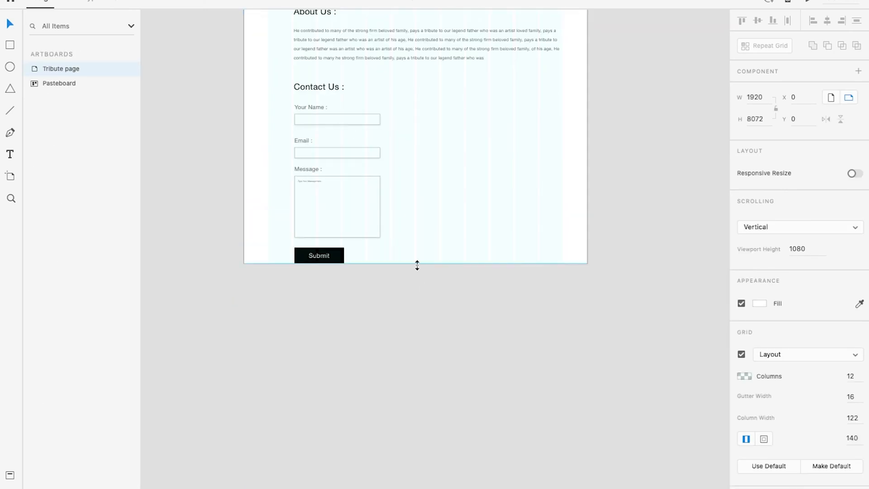
{"action": "left_click_drag", "start_coordinate": [416, 241], "coordinate": [415, 303]}
{"action": "left_click", "coordinate": [438, 324]}
{"action": "scroll", "coordinate": [438, 324], "scroll_direction": "up", "scroll_amount": 3}
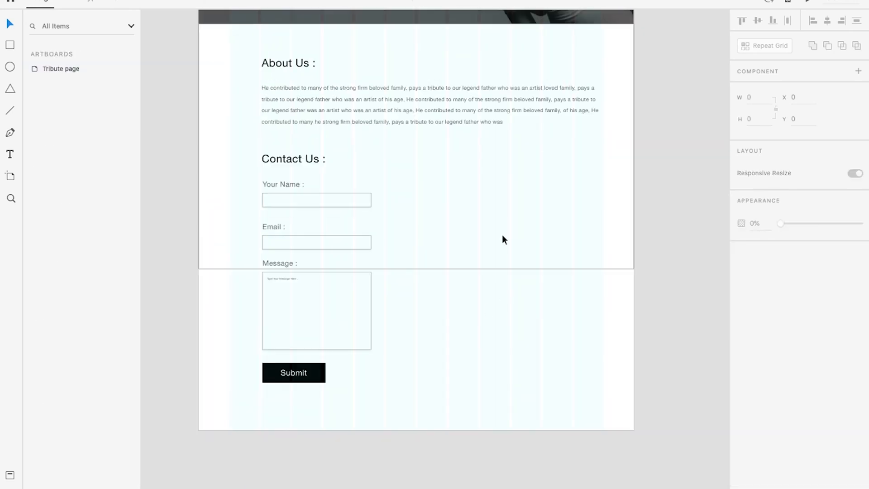
{"action": "key", "text": "super+Return"}
{"action": "scroll", "coordinate": [483, 239], "scroll_direction": "up", "scroll_amount": 3}
{"action": "scroll", "coordinate": [482, 239], "scroll_direction": "down", "scroll_amount": 2}
{"action": "scroll", "coordinate": [346, 195], "scroll_direction": "down", "scroll_amount": 4}
{"action": "scroll", "coordinate": [347, 196], "scroll_direction": "up", "scroll_amount": 5}
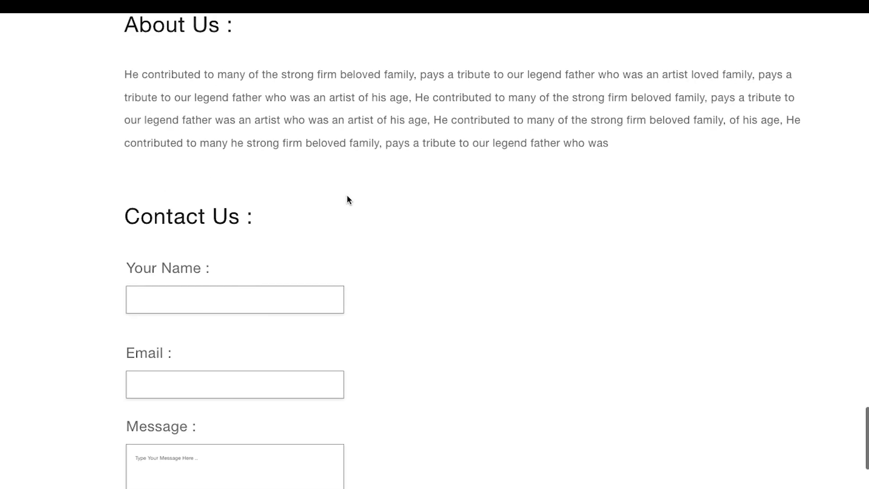
{"action": "key", "text": "ctrl+Left"}
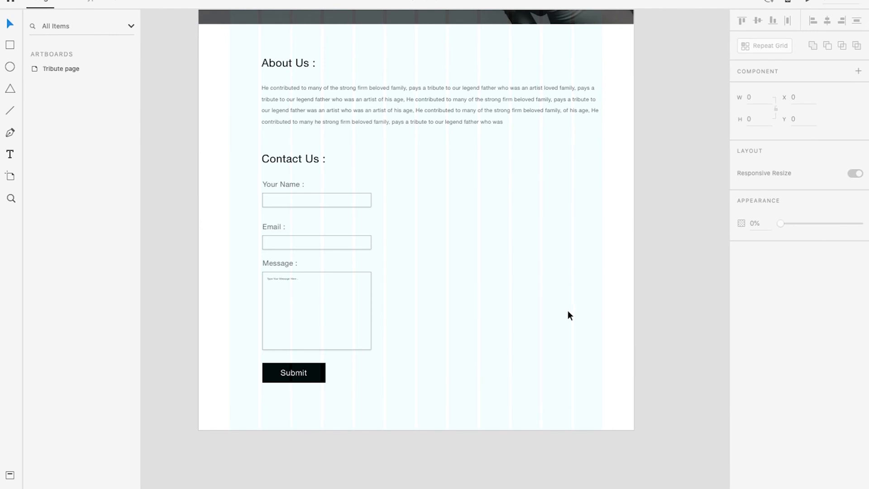
Unlock the white background rectangle behind the About Us section and shorten it to a height of 516
{"action": "left_click", "coordinate": [470, 411]}
{"action": "scroll", "coordinate": [264, 218], "scroll_direction": "up", "scroll_amount": 2}
{"action": "left_click", "coordinate": [213, 218]}
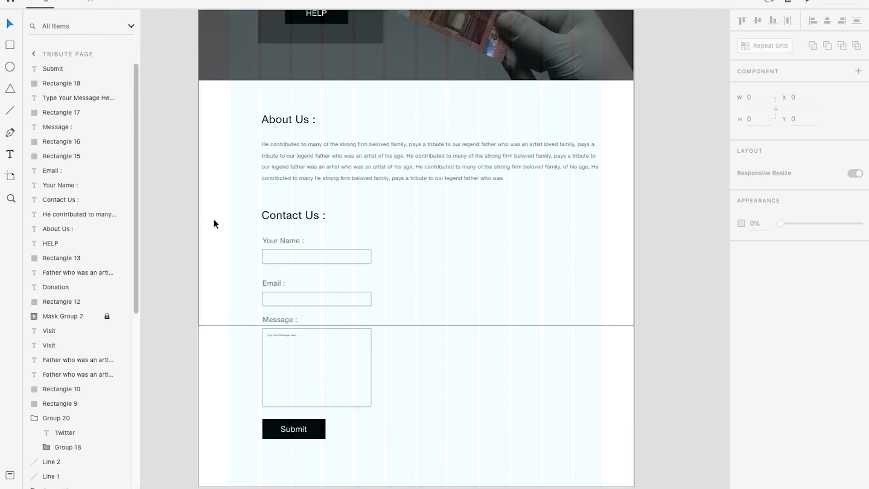
{"action": "left_click", "coordinate": [198, 79]}
{"action": "left_click_drag", "start_coordinate": [416, 324], "coordinate": [423, 245]}
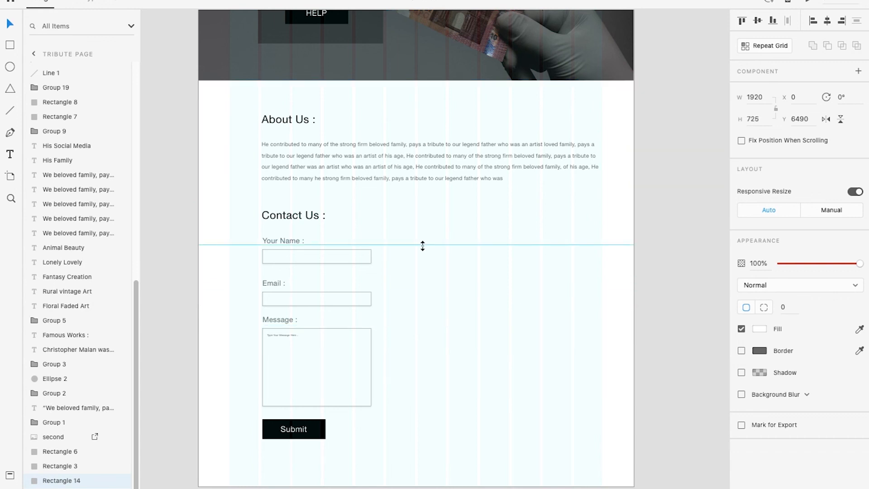
{"action": "mouse_move", "coordinate": [430, 199]}
{"action": "left_mouse_down"}
{"action": "mouse_move", "coordinate": [429, 207]}
{"action": "mouse_move", "coordinate": [428, 198]}
{"action": "left_mouse_up"}
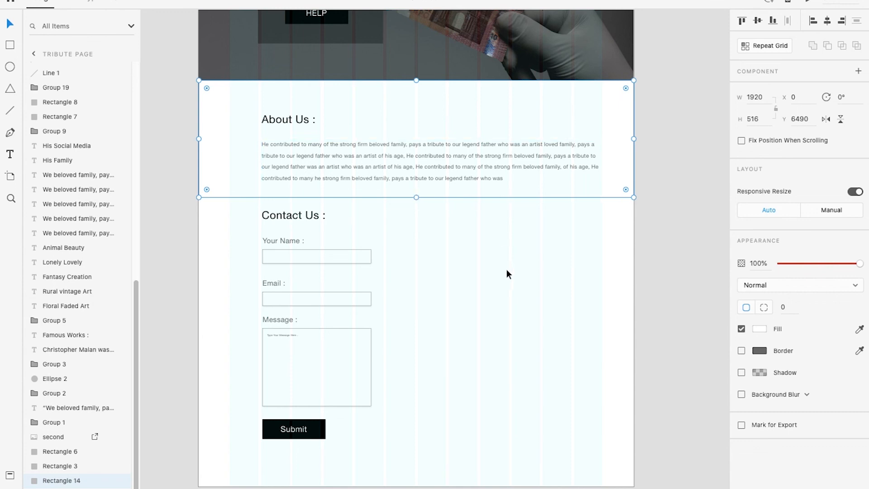
{"action": "left_click", "coordinate": [656, 266]}
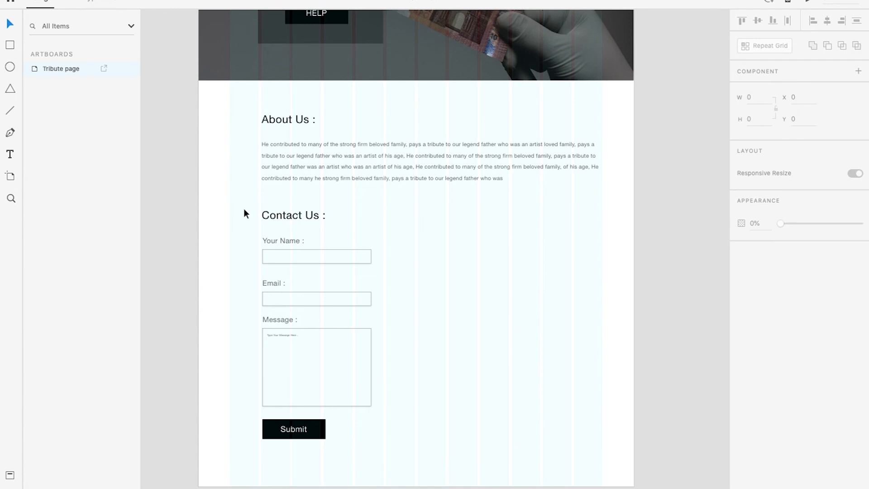
Group the Contact Us heading, labels, input boxes and Submit button
{"action": "left_click_drag", "start_coordinate": [240, 211], "coordinate": [374, 438]}
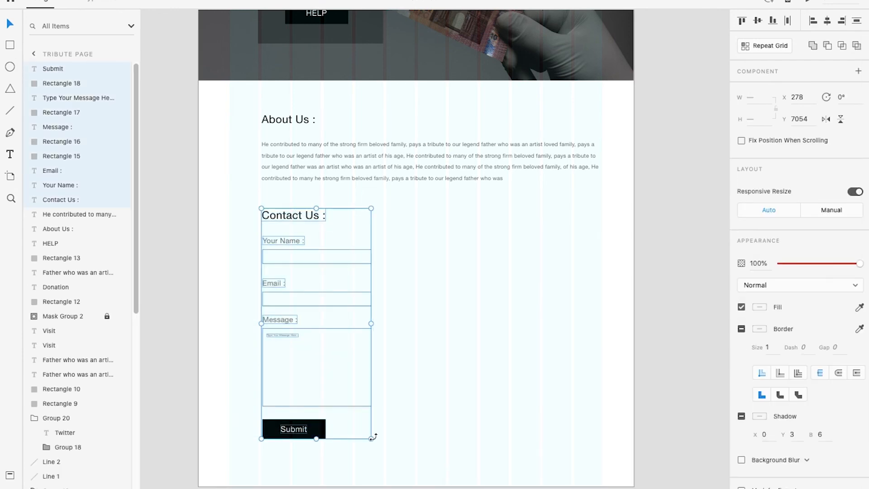
{"action": "key", "text": "super+g"}
{"action": "left_click", "coordinate": [406, 378]}
Draw a 1920 x 1309 rectangle over the contact area, remove its border, fill it dark and send it to the back
{"action": "left_click_drag", "start_coordinate": [198, 189], "coordinate": [635, 486]}
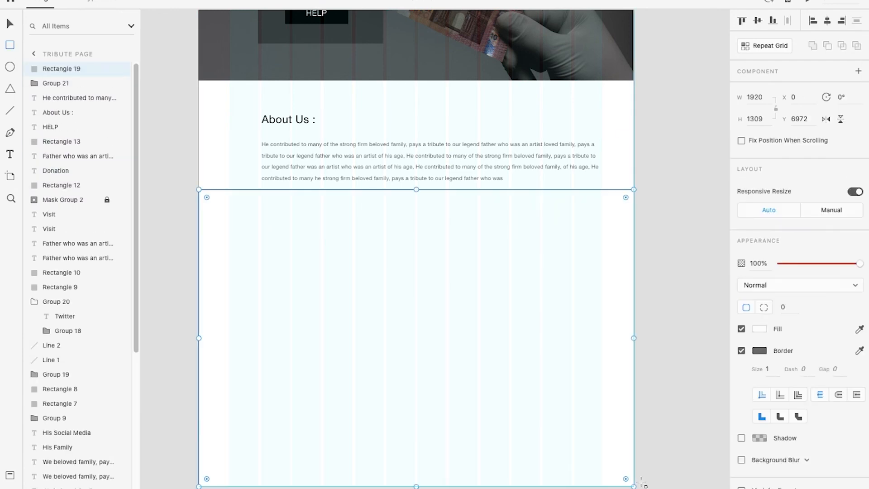
{"action": "left_click", "coordinate": [741, 349]}
{"action": "left_click", "coordinate": [763, 329]}
{"action": "key", "text": "super+shift+bracketleft"}
{"action": "key", "text": "super+Return"}
Adjust the dark contact background's edges so it starts at Y 7006 and is 1410 high
{"action": "mouse_move", "coordinate": [416, 188]}
{"action": "left_mouse_down"}
{"action": "mouse_move", "coordinate": [416, 199]}
{"action": "mouse_move", "coordinate": [386, 208]}
{"action": "mouse_move", "coordinate": [409, 239]}
{"action": "left_mouse_up"}
{"action": "scroll", "coordinate": [463, 194], "scroll_direction": "up", "scroll_amount": 2}
{"action": "key", "text": "Escape"}
{"action": "scroll", "coordinate": [497, 316], "scroll_direction": "down", "scroll_amount": 5}
{"action": "left_click", "coordinate": [61, 69]}
{"action": "scroll", "coordinate": [405, 262], "scroll_direction": "down", "scroll_amount": 5}
{"action": "scroll", "coordinate": [405, 226], "scroll_direction": "up", "scroll_amount": 4}
{"action": "left_click", "coordinate": [408, 233]}
{"action": "left_click_drag", "start_coordinate": [388, 309], "coordinate": [390, 322]}
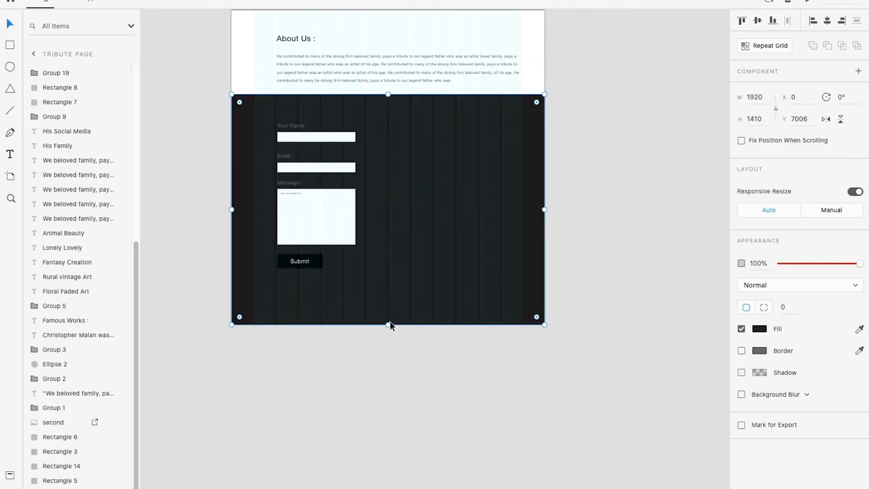
{"action": "left_click", "coordinate": [387, 365]}
{"action": "scroll", "coordinate": [326, 194], "scroll_direction": "up", "scroll_amount": 3}
{"action": "key", "text": "super+shift+apostrophe"}
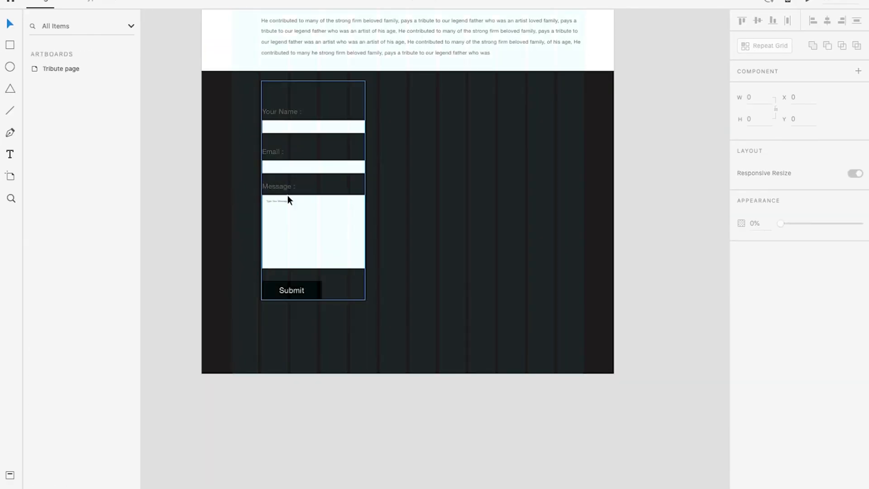
Enlarge the contact form group to 529 x 1115 and move it down to Y 7098
{"action": "left_click", "coordinate": [287, 196]}
{"action": "left_click_drag", "start_coordinate": [366, 300], "coordinate": [375, 319]}
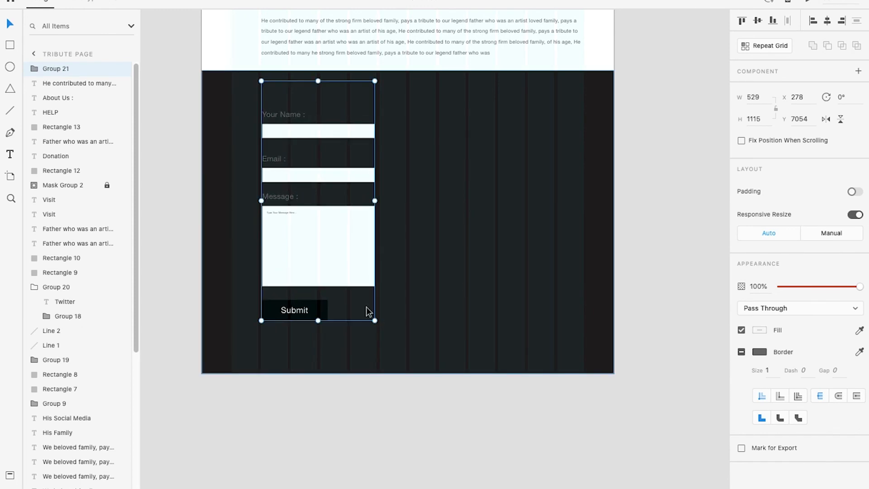
{"action": "left_click_drag", "start_coordinate": [333, 262], "coordinate": [331, 270]}
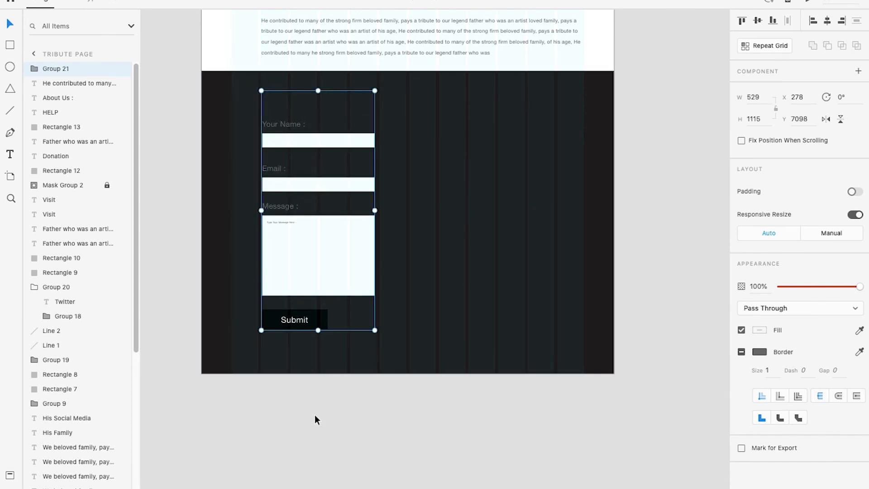
{"action": "left_click", "coordinate": [315, 419]}
{"action": "scroll", "coordinate": [301, 156], "scroll_direction": "up", "scroll_amount": 2}
{"action": "scroll", "coordinate": [432, 137], "scroll_direction": "down", "scroll_amount": 1}
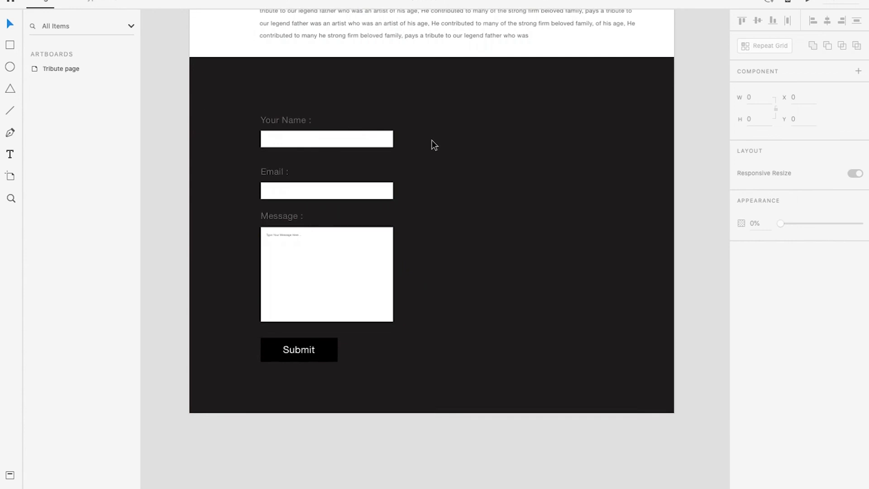
Change the Contact Us heading's fill to white #FFFFFF and check the dark section in the preview
{"action": "scroll", "coordinate": [422, 138], "scroll_direction": "up", "scroll_amount": 4}
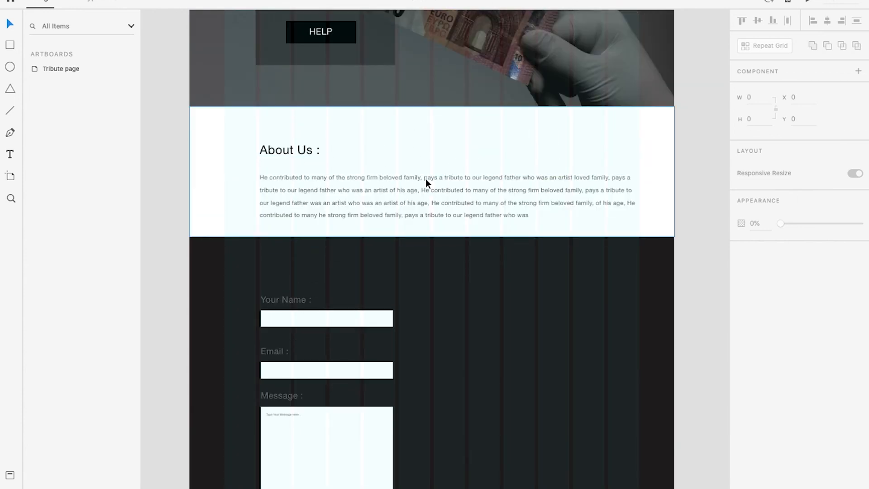
{"action": "scroll", "coordinate": [417, 202], "scroll_direction": "down", "scroll_amount": 3}
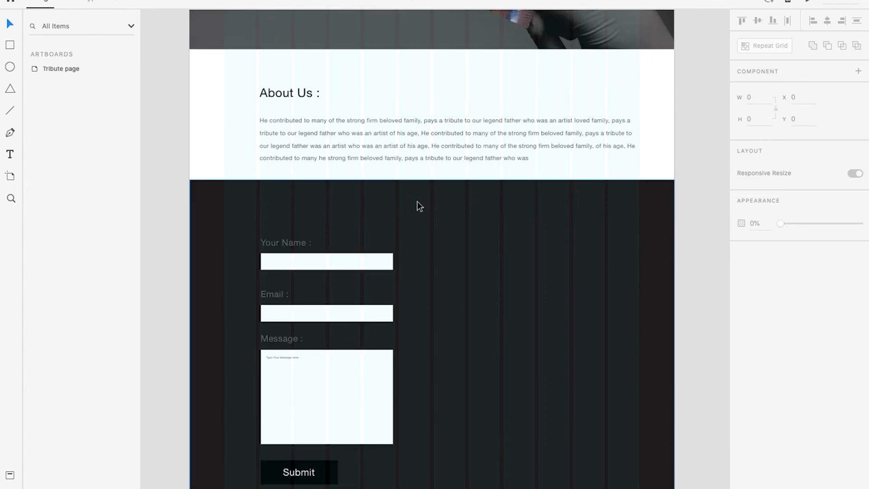
{"action": "scroll", "coordinate": [325, 211], "scroll_direction": "down", "scroll_amount": 2}
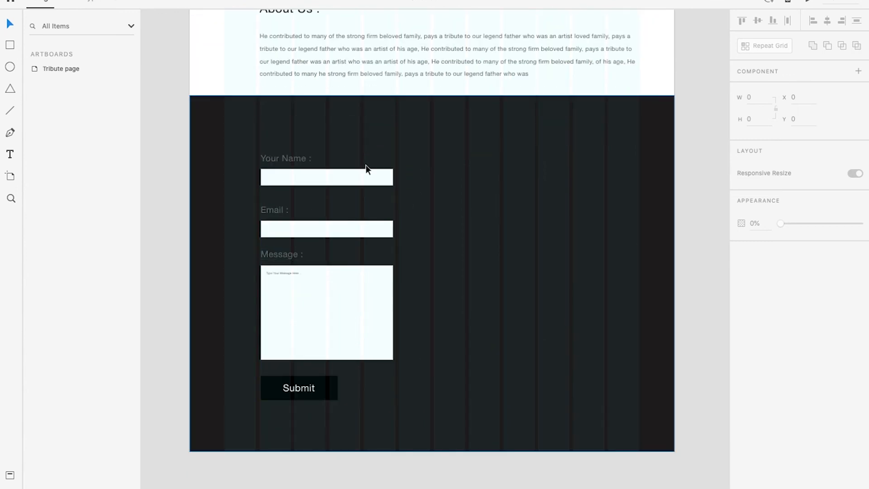
{"action": "left_click", "coordinate": [285, 130]}
{"action": "double_click", "coordinate": [285, 130]}
{"action": "left_click", "coordinate": [760, 422]}
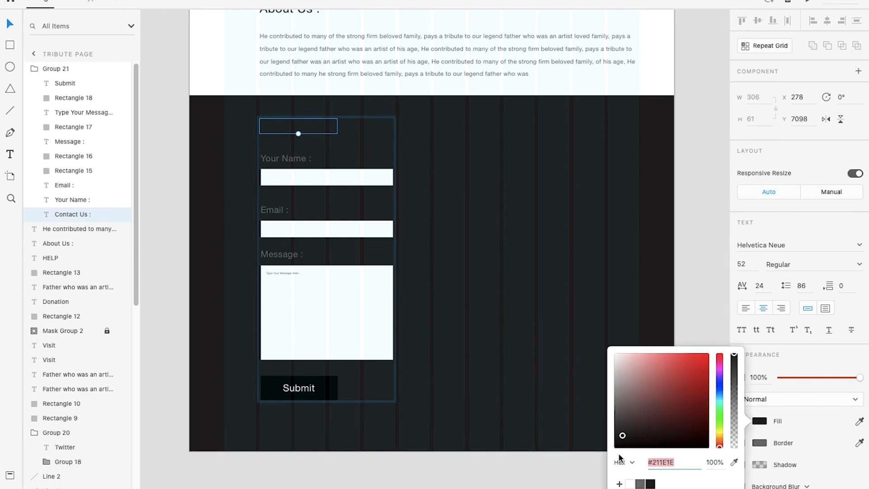
{"action": "left_click", "coordinate": [630, 484]}
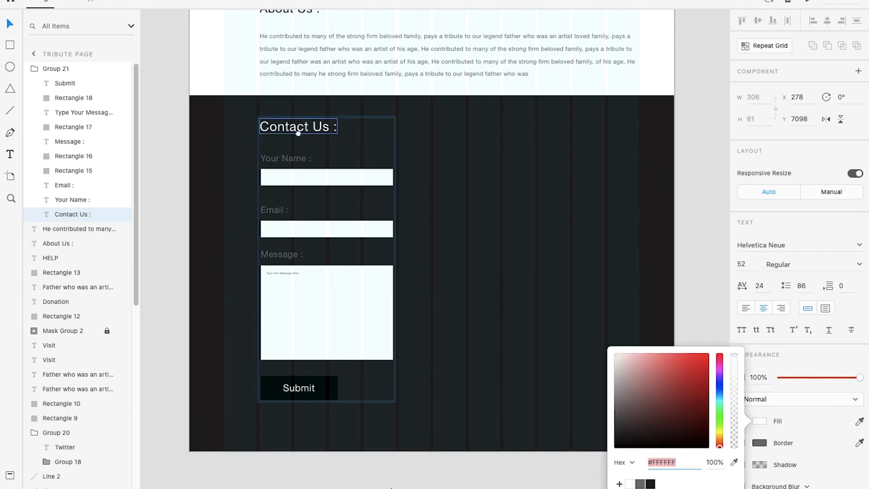
{"action": "left_click", "coordinate": [480, 374]}
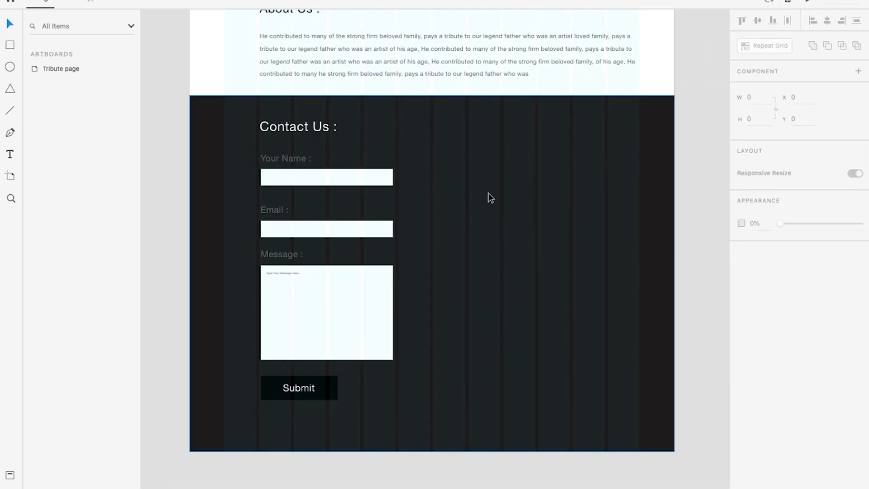
{"action": "key", "text": "space"}
Examine the layout of the donation, About Us and Contact Us sections and the empty space beside the contact form
{"action": "left_click_drag", "start_coordinate": [539, 201], "coordinate": [450, 203]}
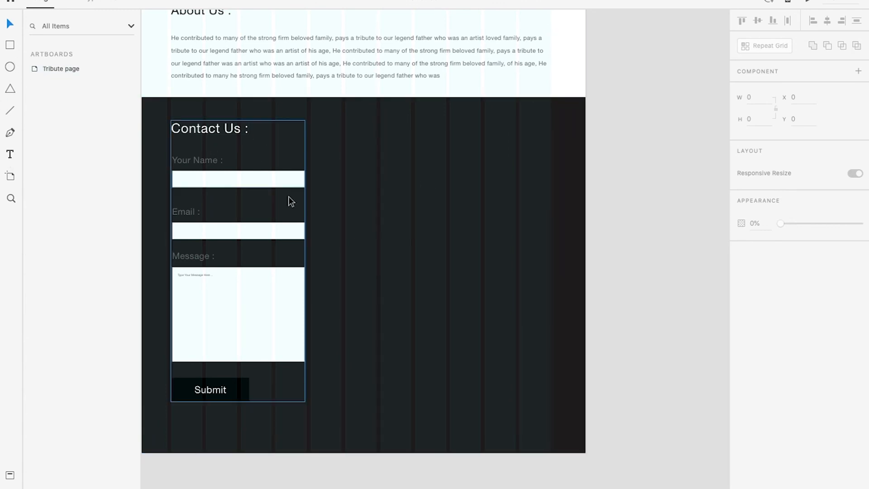
{"action": "scroll", "coordinate": [332, 175], "scroll_direction": "up", "scroll_amount": 2}
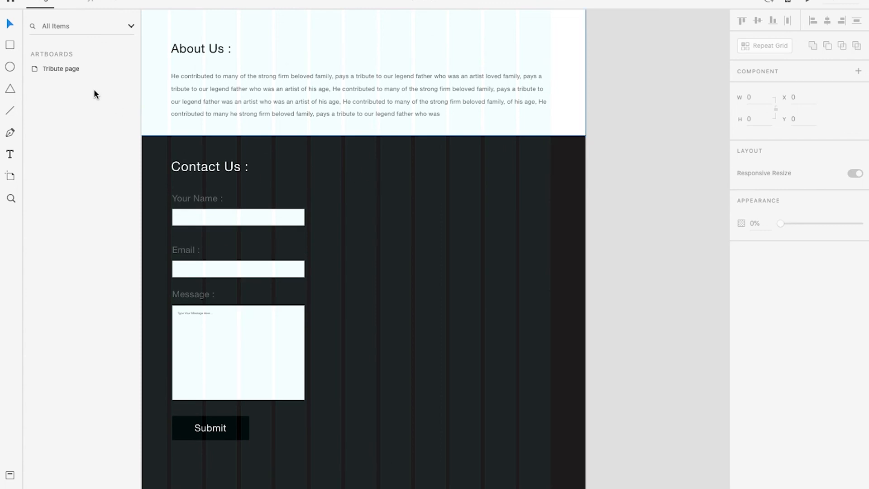
{"action": "scroll", "coordinate": [386, 154], "scroll_direction": "up", "scroll_amount": 10}
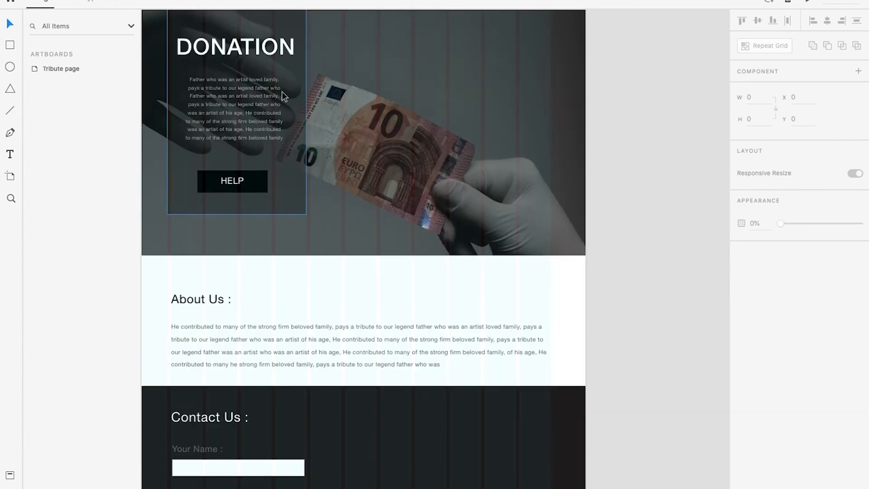
{"action": "scroll", "coordinate": [362, 163], "scroll_direction": "up", "scroll_amount": 5}
{"action": "scroll", "coordinate": [419, 201], "scroll_direction": "down", "scroll_amount": 2}
{"action": "scroll", "coordinate": [420, 198], "scroll_direction": "up", "scroll_amount": 1}
{"action": "scroll", "coordinate": [419, 198], "scroll_direction": "down", "scroll_amount": 3}
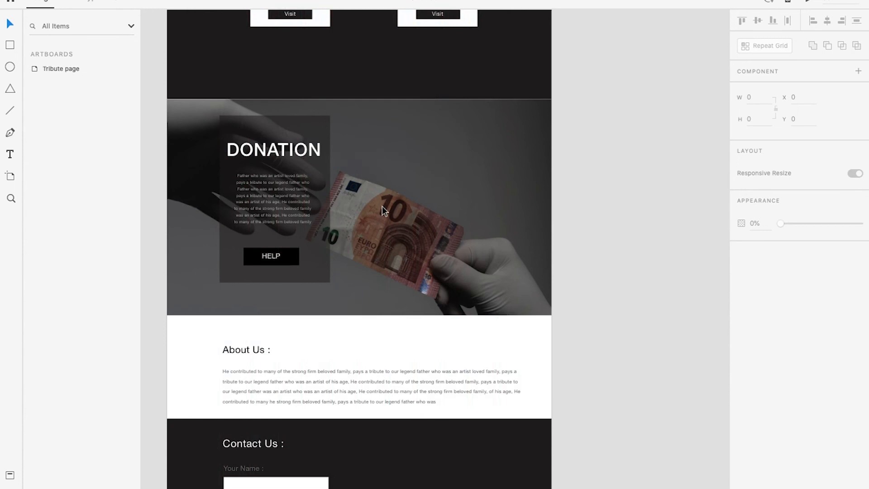
{"action": "scroll", "coordinate": [382, 205], "scroll_direction": "down", "scroll_amount": 5}
{"action": "scroll", "coordinate": [419, 198], "scroll_direction": "up", "scroll_amount": 1}
{"action": "scroll", "coordinate": [419, 198], "scroll_direction": "up", "scroll_amount": 2}
{"action": "left_click_drag", "start_coordinate": [438, 249], "coordinate": [443, 186]}
{"action": "scroll", "coordinate": [442, 224], "scroll_direction": "up", "scroll_amount": 1}
{"action": "left_click_drag", "start_coordinate": [446, 225], "coordinate": [458, 183]}
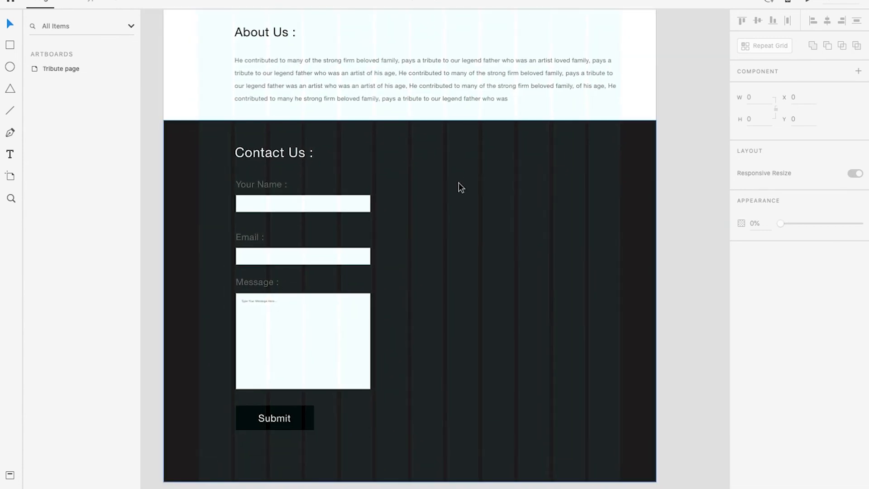
{"action": "scroll", "coordinate": [459, 183], "scroll_direction": "up", "scroll_amount": 1}
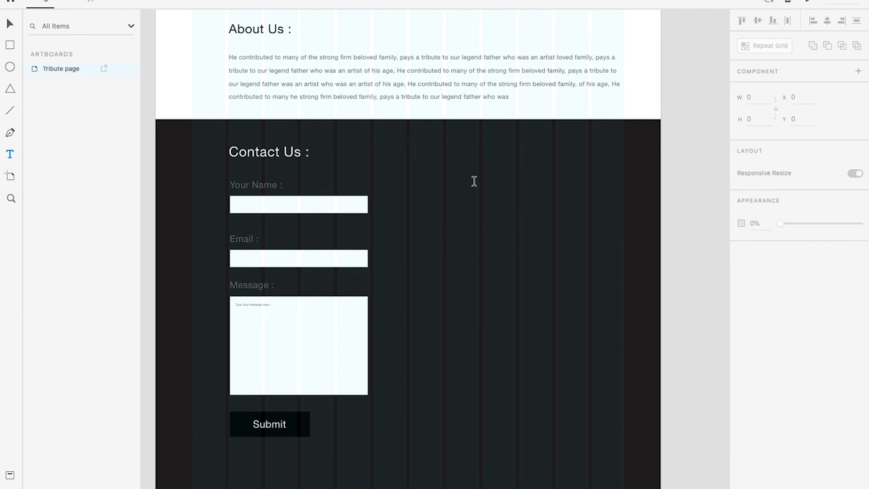
Add the heading "Links :" in the dark section, level with the Contact Us heading
{"action": "left_click", "coordinate": [474, 181]}
{"action": "type", "text": "L"}
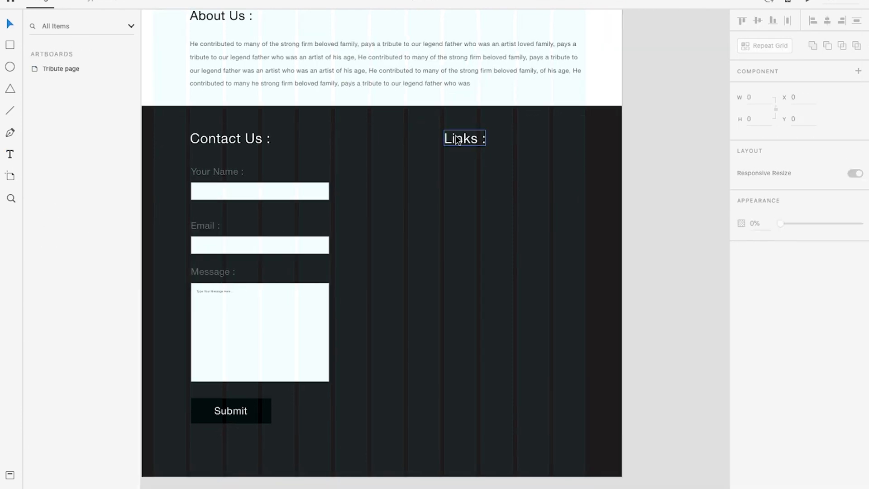
{"action": "key", "text": "Return"}
Add Privacy policy, Terms & conditions, Credits, Donate, Contact Us and Social Media under the Links heading and check them in the preview
{"action": "type", "text": "Privacy policy"}
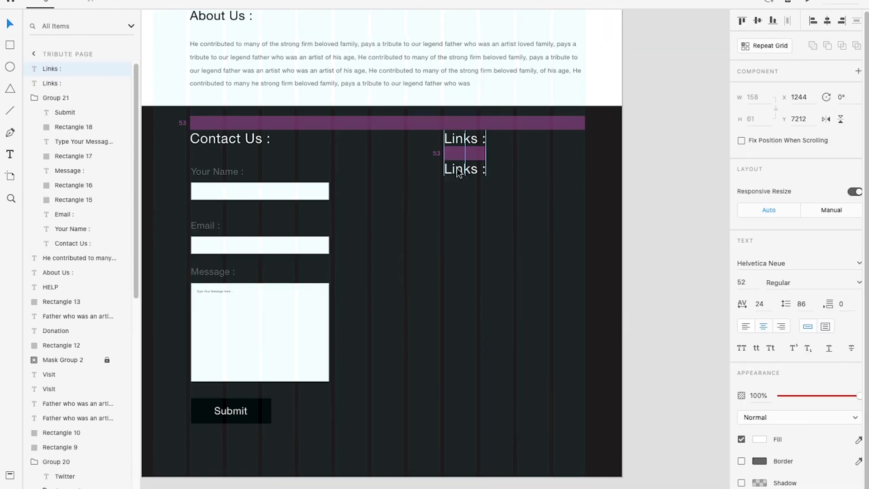
{"action": "key", "text": "Return"}
{"action": "type", "text": "About Us"}
{"action": "key", "text": "Return"}
{"action": "type", "text": "s & conditions"}
{"action": "key", "text": "Return"}
{"action": "type", "text": "Credits"}
{"action": "key", "text": "Return"}
{"action": "type", "text": "Donate"}
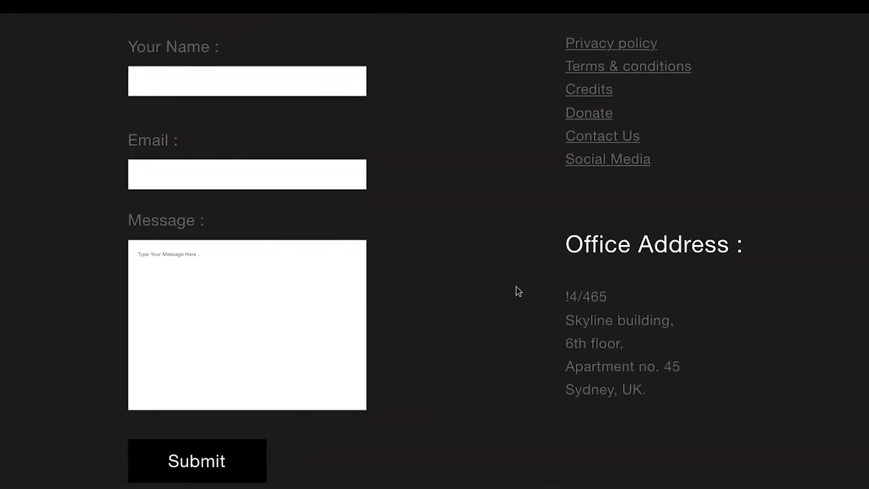
{"action": "scroll", "coordinate": [528, 290], "scroll_direction": "down", "scroll_amount": 2}
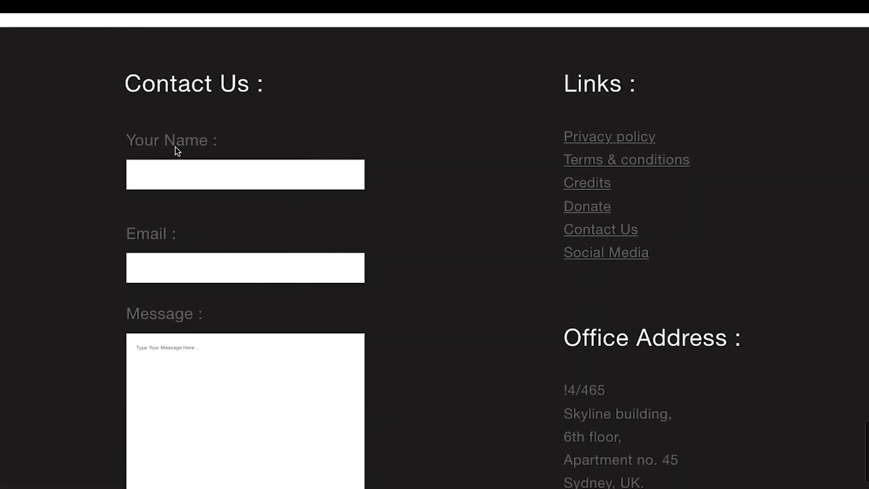
Copy the message box placeholder into the Email field and change its text to "Type Your Email .."
{"action": "scroll", "coordinate": [183, 210], "scroll_direction": "down", "scroll_amount": 2}
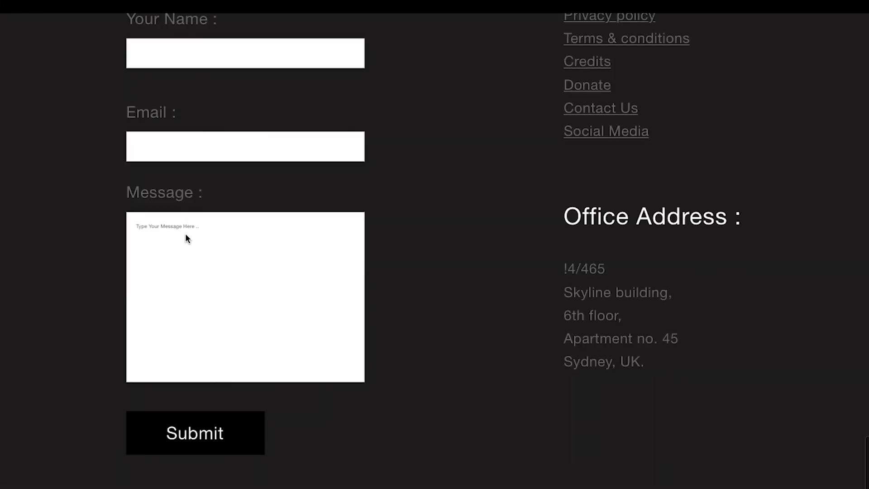
{"action": "scroll", "coordinate": [186, 235], "scroll_direction": "up", "scroll_amount": 1}
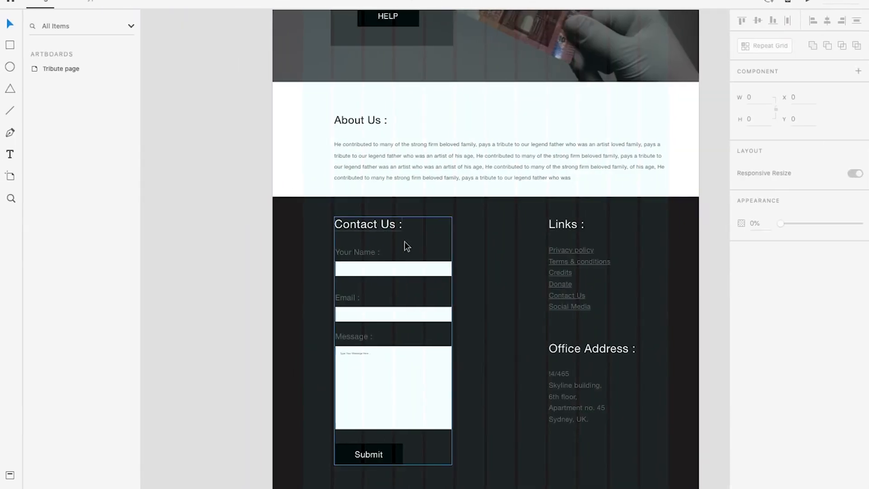
{"action": "scroll", "coordinate": [360, 346], "scroll_direction": "up", "scroll_amount": 4}
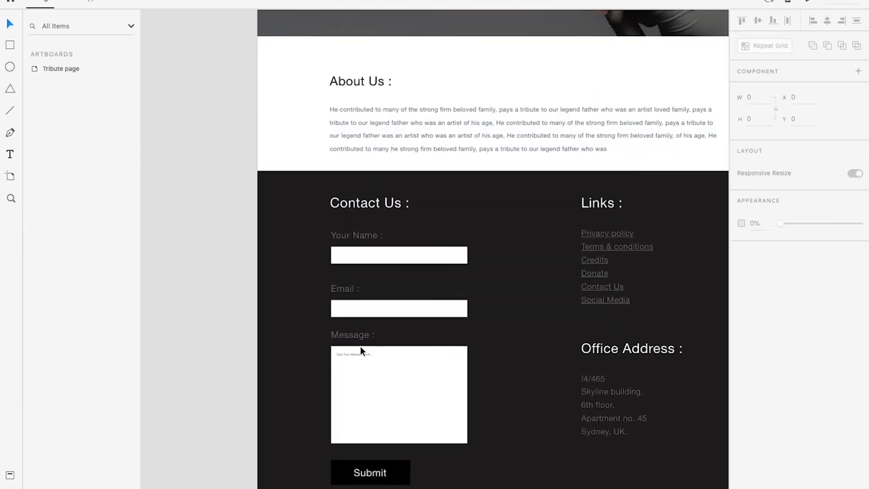
{"action": "scroll", "coordinate": [361, 346], "scroll_direction": "up", "scroll_amount": 1}
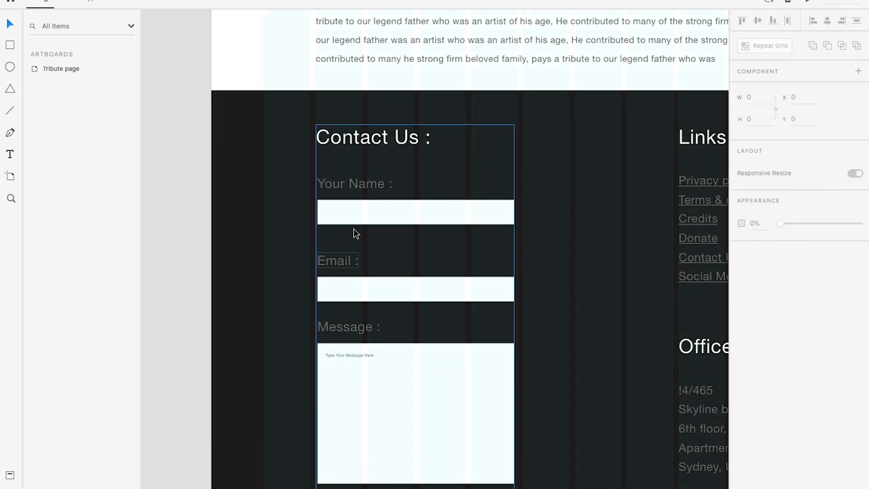
{"action": "right_click", "coordinate": [349, 276]}
{"action": "left_click", "coordinate": [393, 379]}
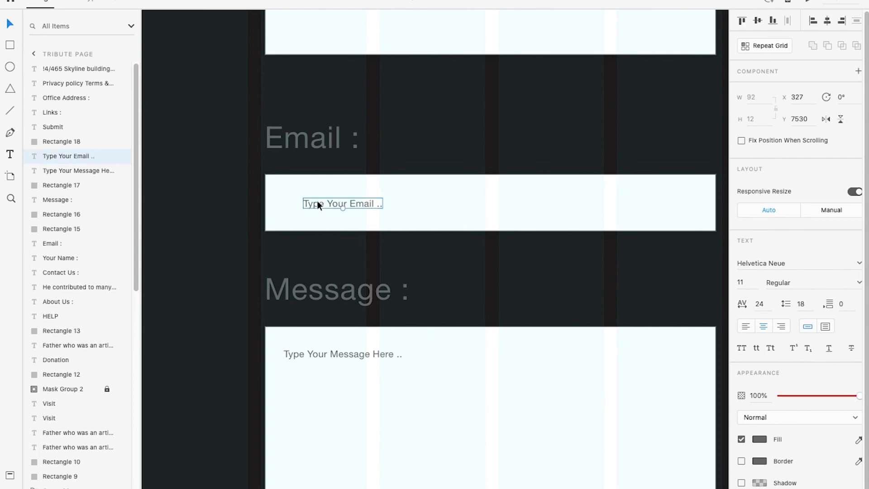
{"action": "left_click_drag", "start_coordinate": [317, 200], "coordinate": [297, 203]}
Duplicate the email placeholder into the Your Name field and change its text to "Write Your name here.."
{"action": "scroll", "coordinate": [317, 203], "scroll_direction": "up", "scroll_amount": 4}
{"action": "mouse_move", "coordinate": [327, 371]}
{"action": "left_mouse_down"}
{"action": "mouse_move", "coordinate": [327, 195]}
{"action": "mouse_move", "coordinate": [338, 369]}
{"action": "left_mouse_up"}
{"action": "double_click", "coordinate": [327, 195]}
{"action": "type", "text": "Write Your name here.."}
{"action": "key", "text": "Escape"}
{"action": "left_click", "coordinate": [357, 371], "text": "shift"}
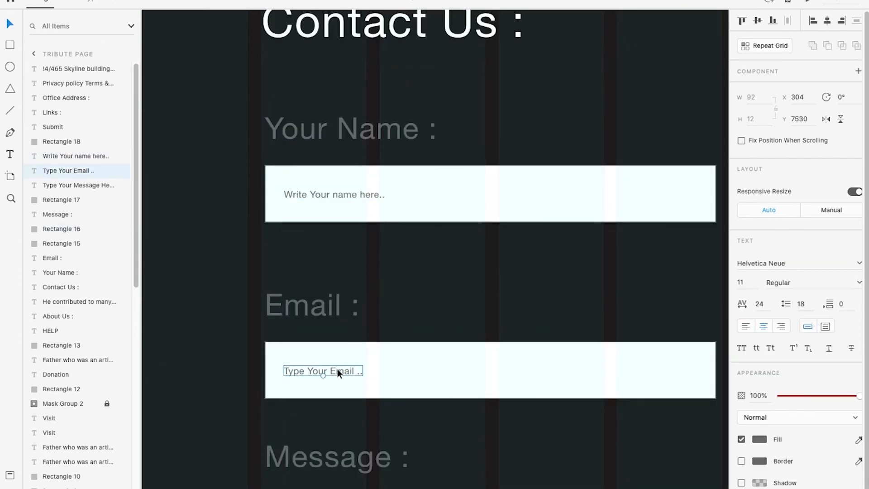
{"action": "left_click", "coordinate": [382, 287]}
Examine the whole tribute page in the preview, from the hero section down to the donation section
{"action": "scroll", "coordinate": [382, 288], "scroll_direction": "down", "scroll_amount": 5}
{"action": "left_click_drag", "start_coordinate": [400, 316], "coordinate": [371, 270]}
{"action": "scroll", "coordinate": [371, 270], "scroll_direction": "down", "scroll_amount": 8}
{"action": "scroll", "coordinate": [414, 161], "scroll_direction": "up", "scroll_amount": 5}
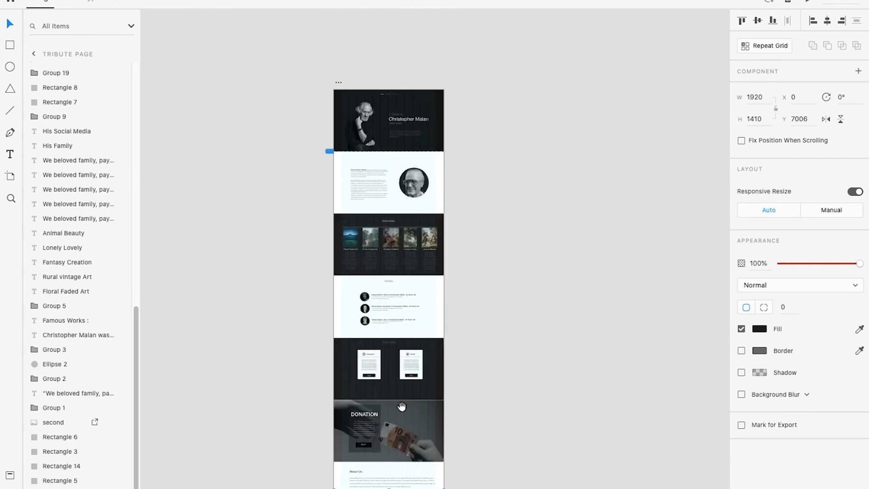
{"action": "scroll", "coordinate": [453, 227], "scroll_direction": "down", "scroll_amount": 1}
{"action": "left_click", "coordinate": [524, 267]}
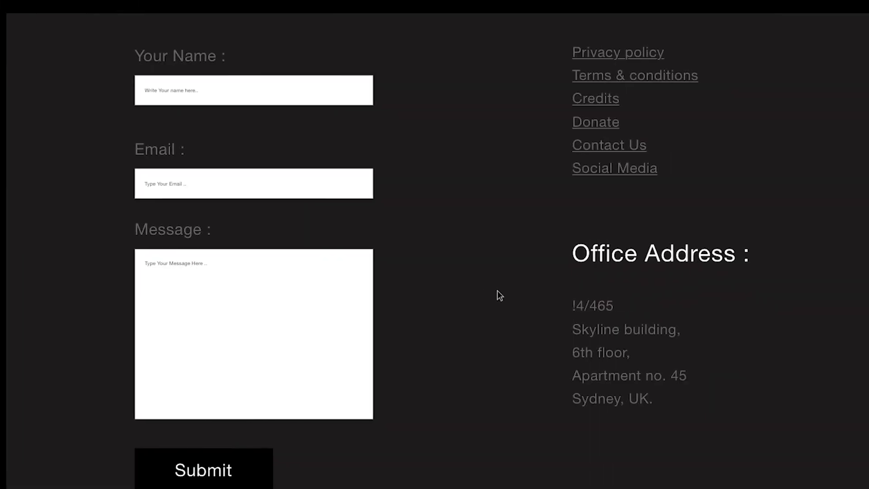
{"action": "scroll", "coordinate": [498, 294], "scroll_direction": "up", "scroll_amount": 10}
{"action": "scroll", "coordinate": [507, 318], "scroll_direction": "up", "scroll_amount": 15}
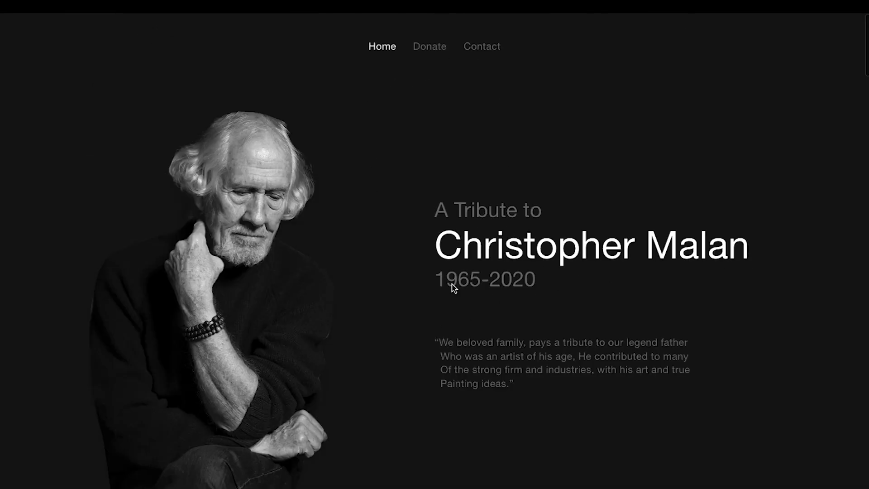
{"action": "scroll", "coordinate": [454, 288], "scroll_direction": "down", "scroll_amount": 10}
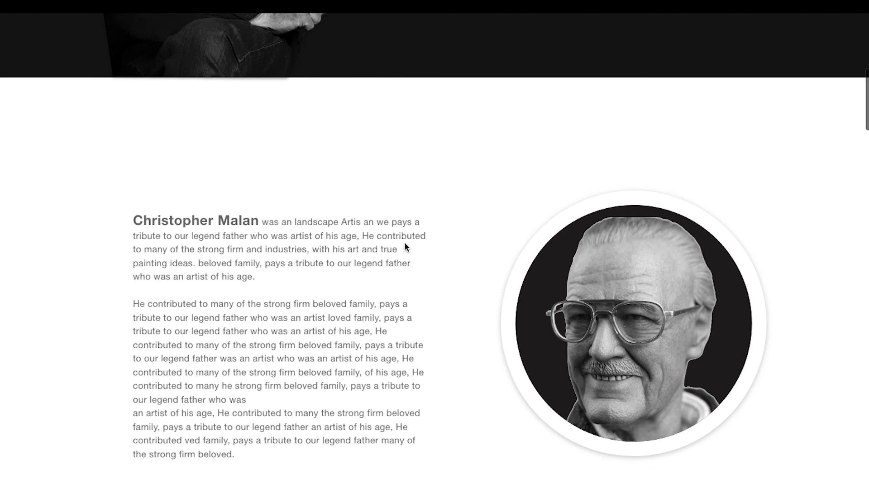
{"action": "scroll", "coordinate": [405, 242], "scroll_direction": "down", "scroll_amount": 1}
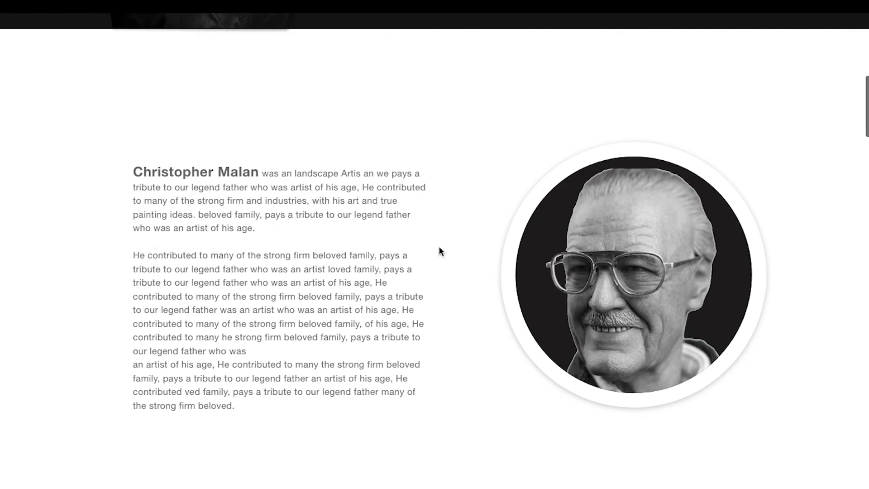
{"action": "scroll", "coordinate": [437, 199], "scroll_direction": "down", "scroll_amount": 12}
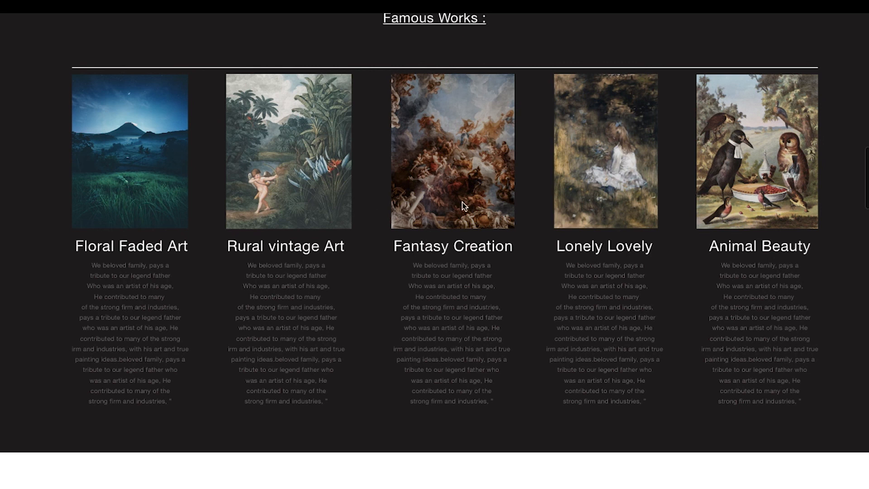
{"action": "scroll", "coordinate": [498, 222], "scroll_direction": "down", "scroll_amount": 9}
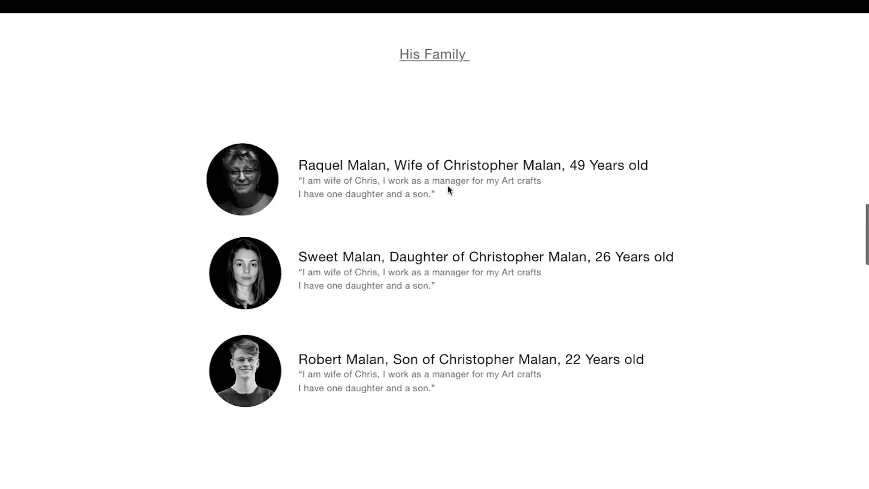
{"action": "scroll", "coordinate": [380, 231], "scroll_direction": "down", "scroll_amount": 10}
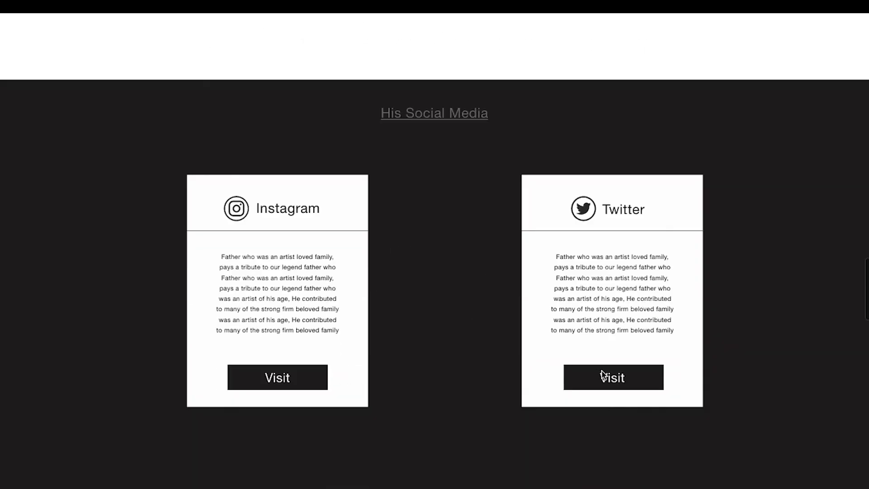
{"action": "scroll", "coordinate": [598, 375], "scroll_direction": "down", "scroll_amount": 10}
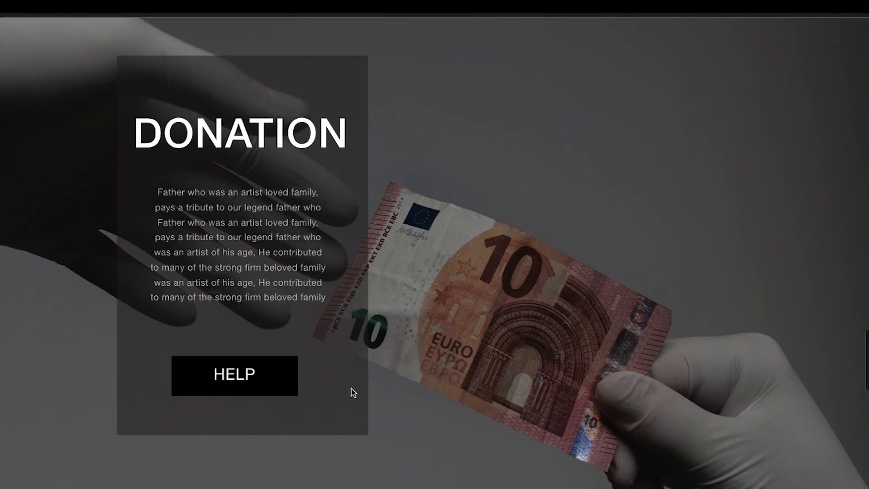
{"action": "scroll", "coordinate": [361, 336], "scroll_direction": "down", "scroll_amount": 1}
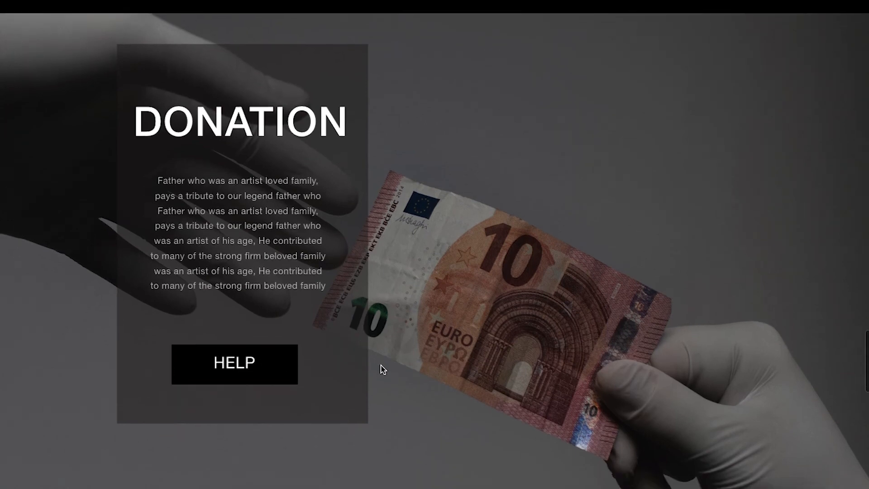
{"action": "scroll", "coordinate": [381, 369], "scroll_direction": "down", "scroll_amount": 1}
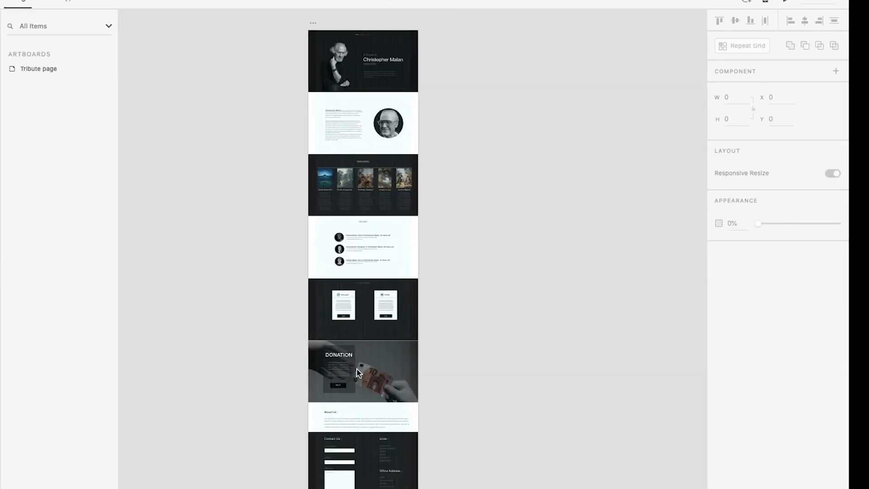
Start a Pen path in the donation section, just beside the text panel and level with its upper edge
{"action": "scroll", "coordinate": [416, 366], "scroll_direction": "up", "scroll_amount": 3}
{"action": "scroll", "coordinate": [289, 363], "scroll_direction": "up", "scroll_amount": 3}
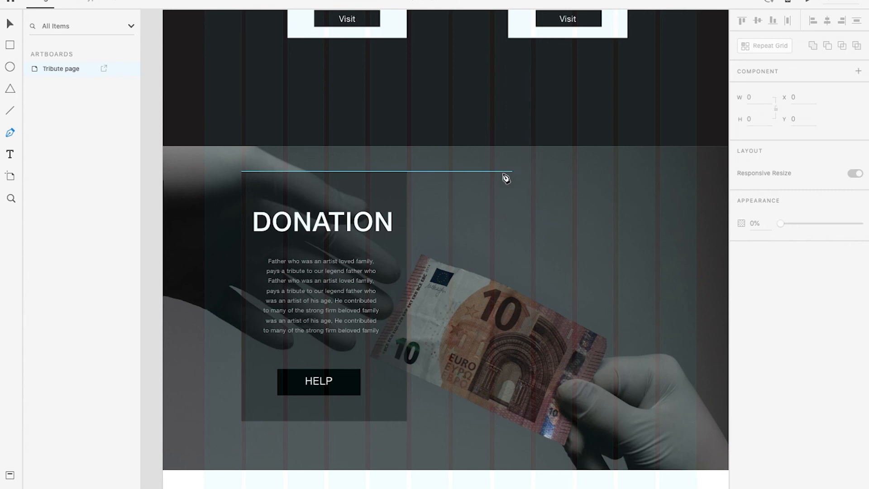
{"action": "left_click", "coordinate": [434, 172]}
{"action": "key", "text": "Escape"}
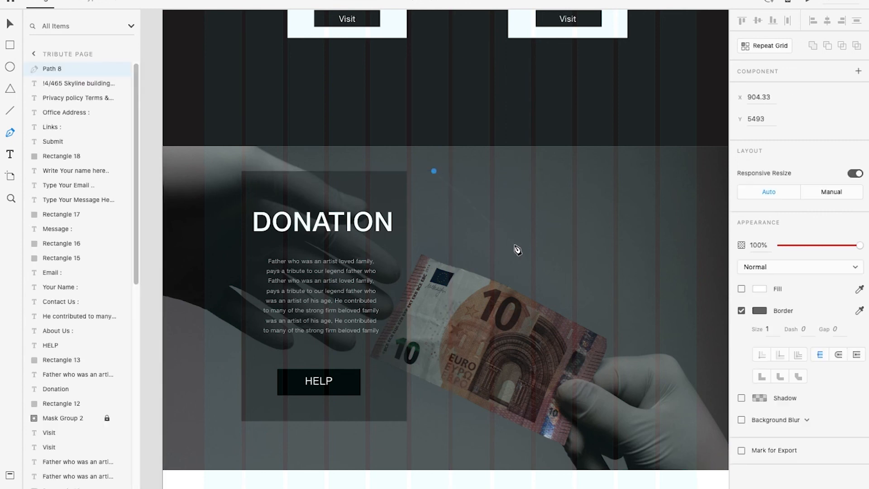
{"action": "left_click", "coordinate": [501, 232]}
{"action": "key", "text": "ctrl+z"}
{"action": "left_click", "coordinate": [508, 237]}
{"action": "left_click", "coordinate": [497, 334]}
{"action": "key", "text": "ctrl+z"}
{"action": "key", "text": "ctrl+z"}
Draw the S-shaped curve from the start point over the banknote's near edge, ending just beside the HELP button
{"action": "left_click", "coordinate": [494, 188]}
{"action": "left_click", "coordinate": [417, 270]}
{"action": "left_click", "coordinate": [397, 366]}
{"action": "left_click", "coordinate": [370, 382]}
Set the curved path's border to yellow #EBFF00 with a dash of 5
{"action": "left_click", "coordinate": [757, 311]}
{"action": "left_click", "coordinate": [720, 318]}
{"action": "left_click", "coordinate": [700, 252]}
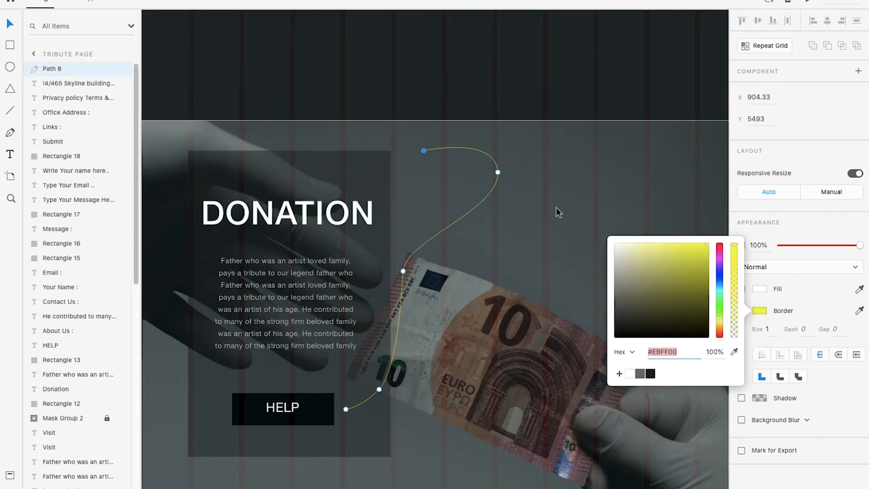
{"action": "left_click", "coordinate": [556, 207]}
{"action": "scroll", "coordinate": [481, 220], "scroll_direction": "down", "scroll_amount": 5}
{"action": "left_click", "coordinate": [803, 347]}
{"action": "type", "text": "5"}
{"action": "left_click", "coordinate": [696, 312]}
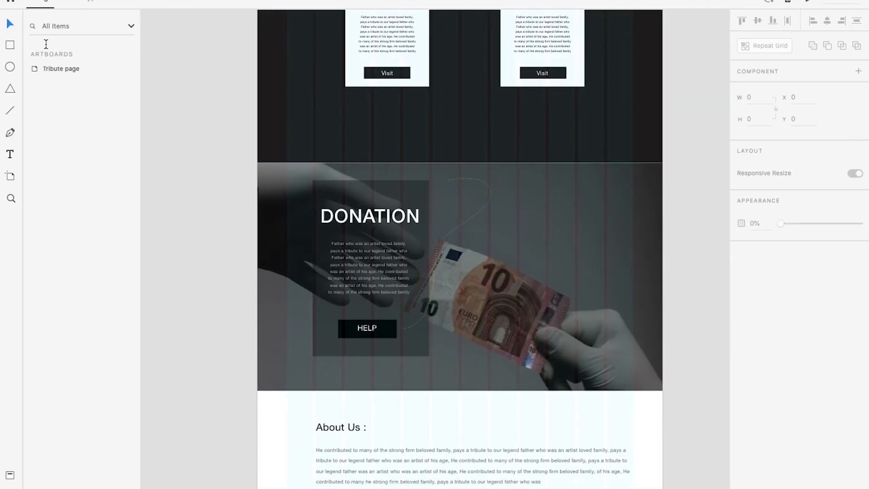
Draw a borderless triangle about 35 by 30 at the curve's end beside the HELP button
{"action": "scroll", "coordinate": [407, 324], "scroll_direction": "up", "scroll_amount": 5}
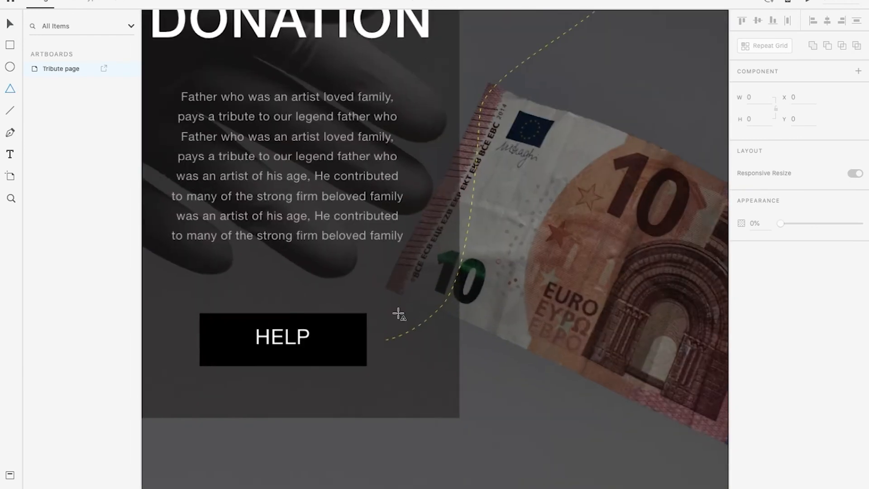
{"action": "left_click_drag", "start_coordinate": [373, 343], "coordinate": [412, 415]}
{"action": "left_click", "coordinate": [742, 351]}
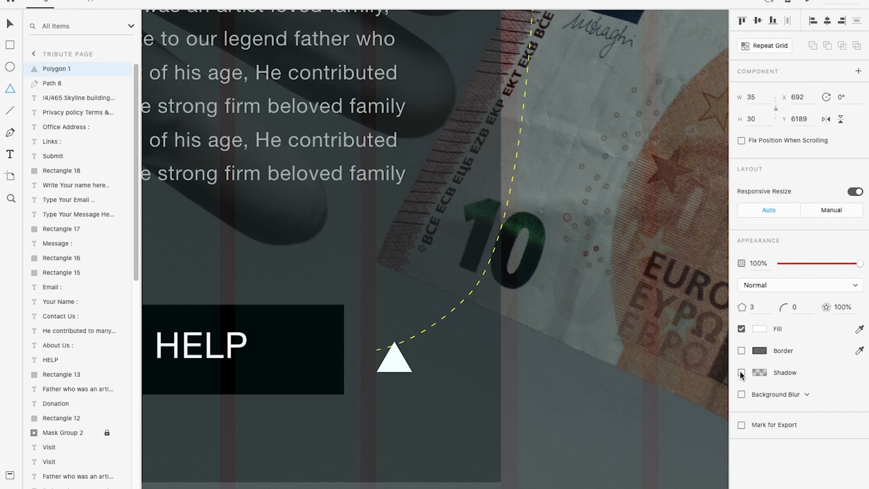
Move the triangle between the curve's end and the HELP button and rotate it to -112° as an arrowhead
{"action": "key", "text": "v"}
{"action": "left_click_drag", "start_coordinate": [418, 373], "coordinate": [351, 331]}
{"action": "scroll", "coordinate": [402, 352], "scroll_direction": "up", "scroll_amount": 5}
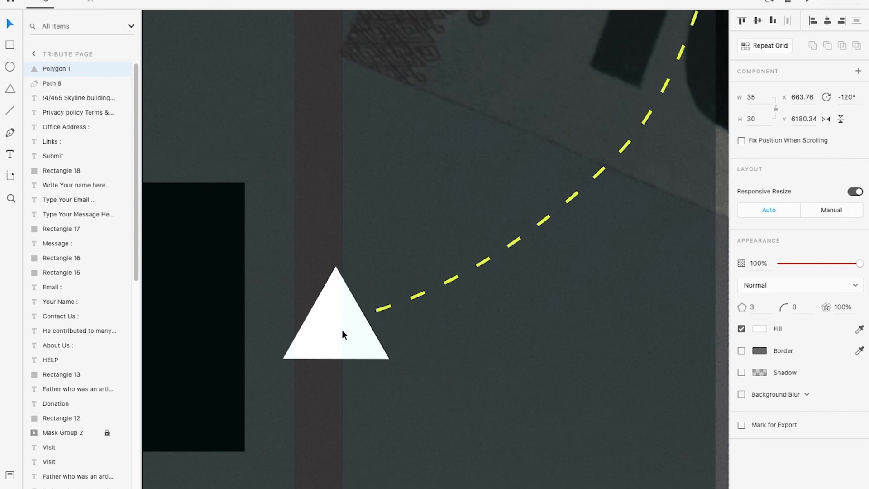
{"action": "left_click_drag", "start_coordinate": [390, 357], "coordinate": [388, 362]}
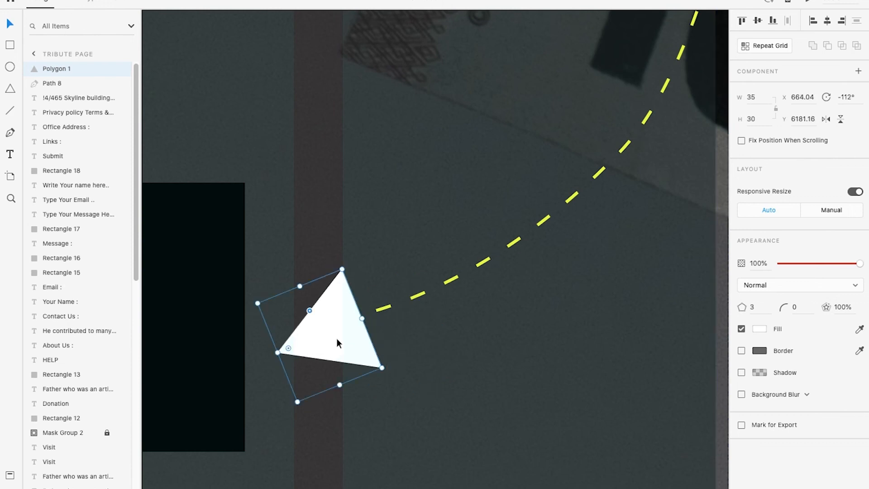
Fill the triangle arrowhead with the same yellow as the dashed curve
{"action": "scroll", "coordinate": [334, 339], "scroll_direction": "down", "scroll_amount": 5}
{"action": "scroll", "coordinate": [337, 334], "scroll_direction": "down", "scroll_amount": 5}
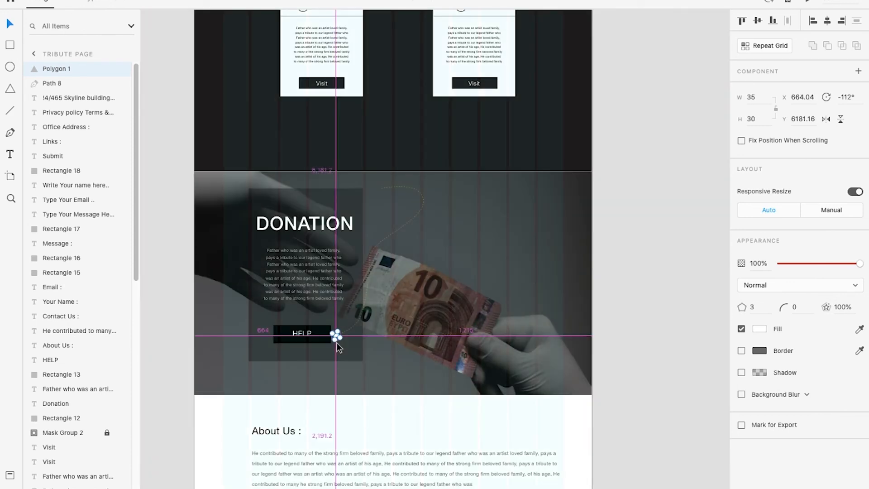
{"action": "scroll", "coordinate": [336, 349], "scroll_direction": "up", "scroll_amount": 8}
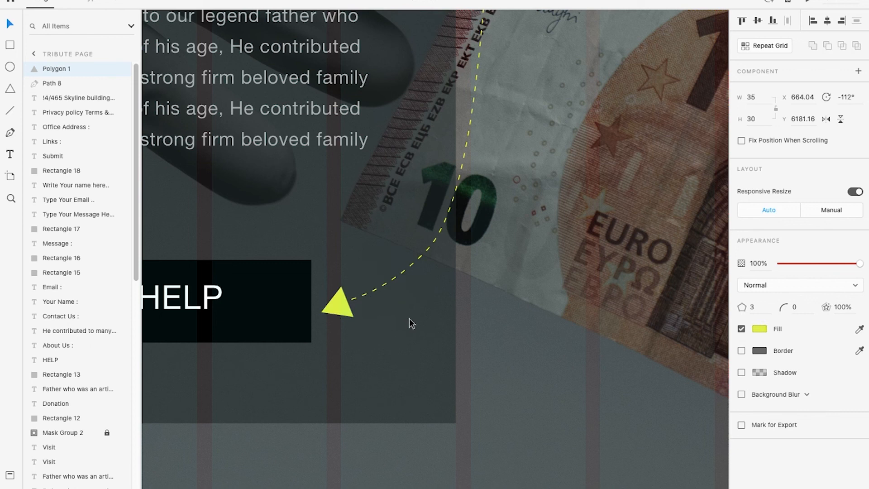
{"action": "left_click", "coordinate": [390, 325]}
{"action": "scroll", "coordinate": [391, 323], "scroll_direction": "down", "scroll_amount": 8}
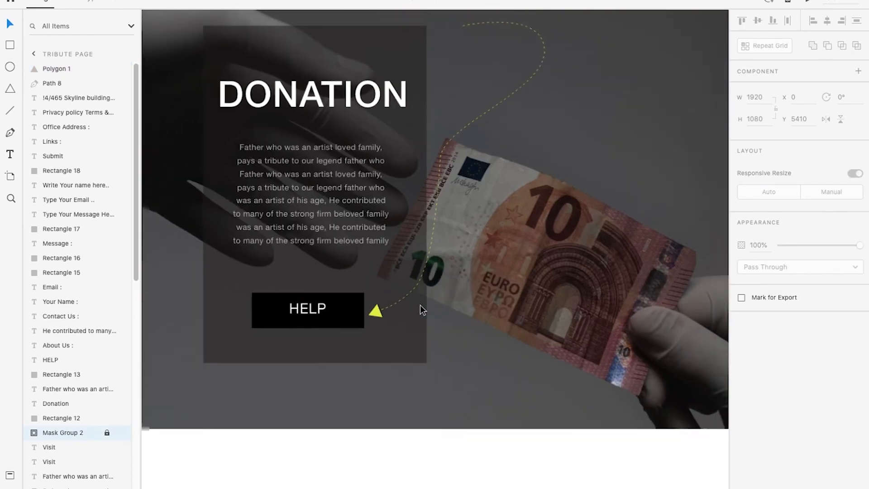
Examine the dashed arrow, the form placeholders and the footer contents in the preview
{"action": "key", "text": "ctrl+Right"}
{"action": "scroll", "coordinate": [417, 310], "scroll_direction": "up", "scroll_amount": 5}
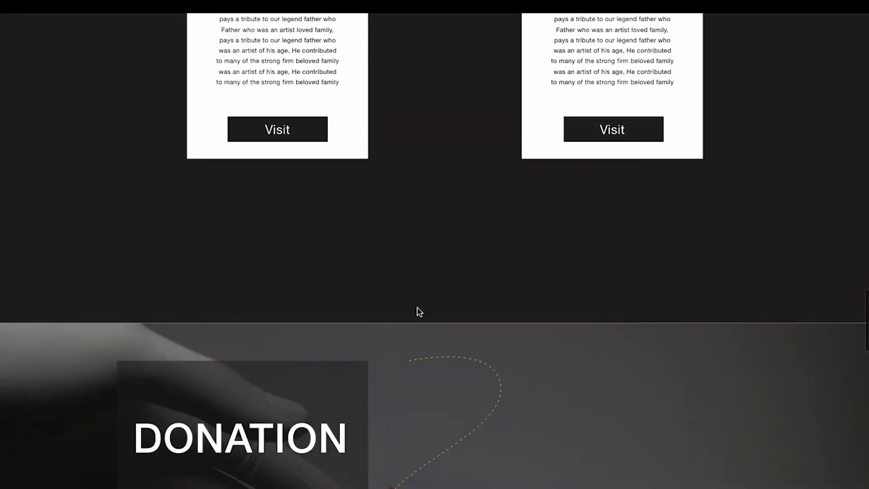
{"action": "scroll", "coordinate": [417, 310], "scroll_direction": "down", "scroll_amount": 5}
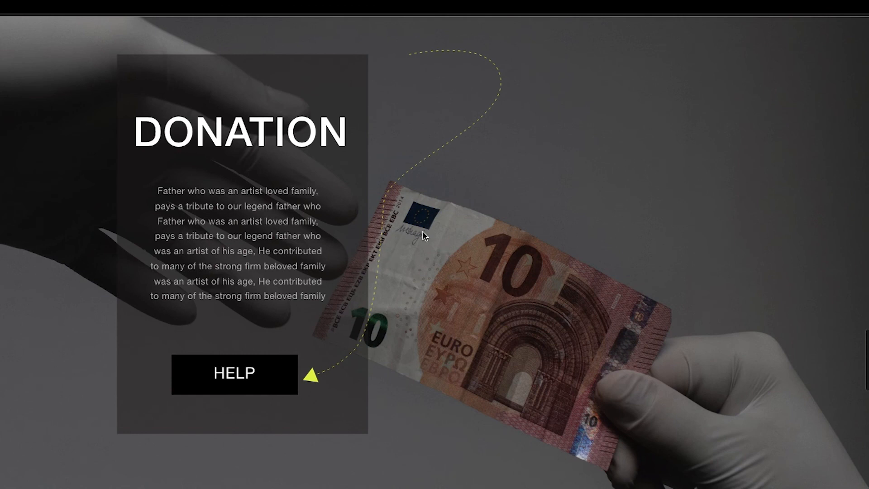
{"action": "scroll", "coordinate": [323, 317], "scroll_direction": "down", "scroll_amount": 9}
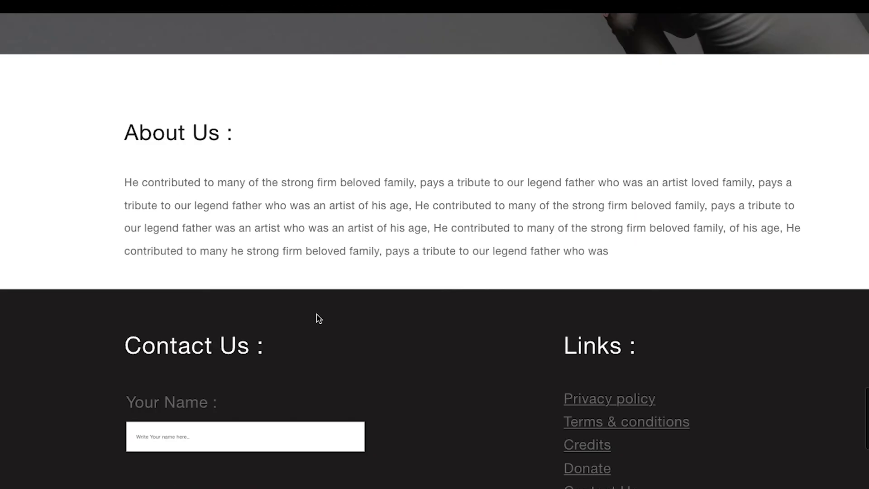
{"action": "scroll", "coordinate": [209, 263], "scroll_direction": "down", "scroll_amount": 4}
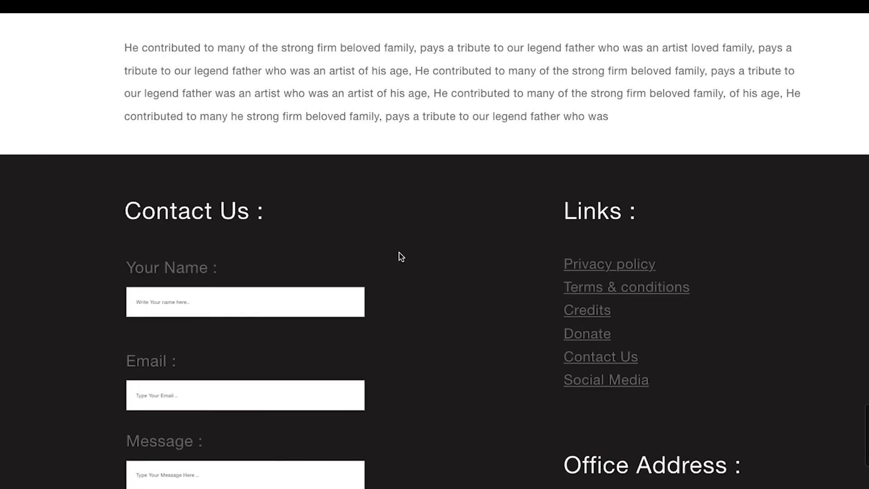
{"action": "scroll", "coordinate": [646, 229], "scroll_direction": "down", "scroll_amount": 4}
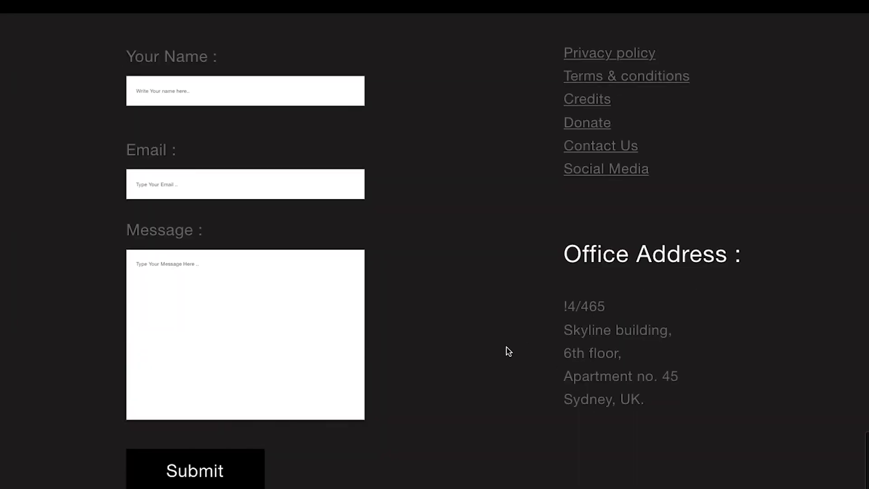
{"action": "scroll", "coordinate": [508, 349], "scroll_direction": "up", "scroll_amount": 10}
{"action": "scroll", "coordinate": [489, 355], "scroll_direction": "down", "scroll_amount": 12}
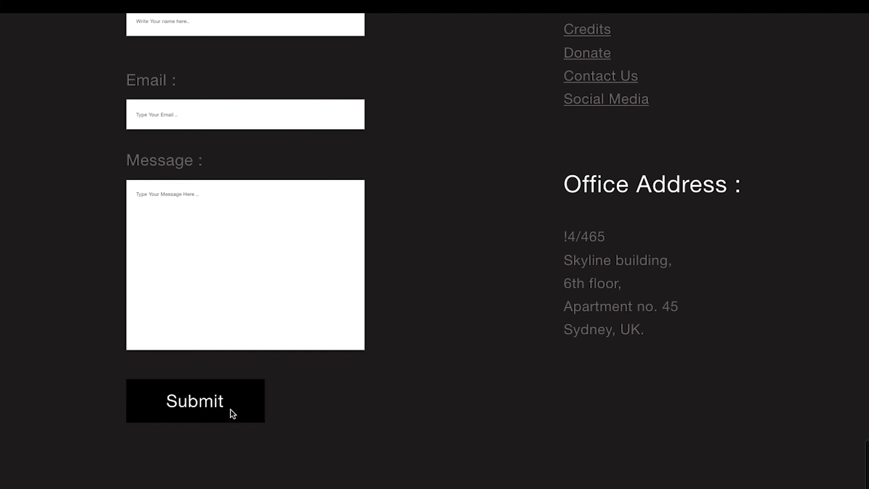
Change the fill of the Submit button's rectangle in the contact form to white
{"action": "key", "text": "ctrl+Left"}
{"action": "scroll", "coordinate": [363, 368], "scroll_direction": "down", "scroll_amount": 10}
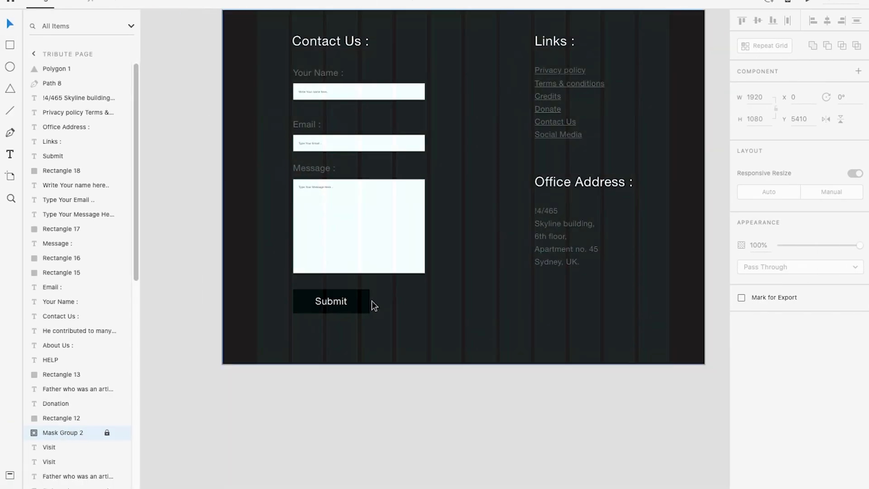
{"action": "left_click", "coordinate": [368, 300]}
{"action": "left_click", "coordinate": [759, 328]}
{"action": "left_click", "coordinate": [630, 399]}
{"action": "left_click", "coordinate": [438, 373]}
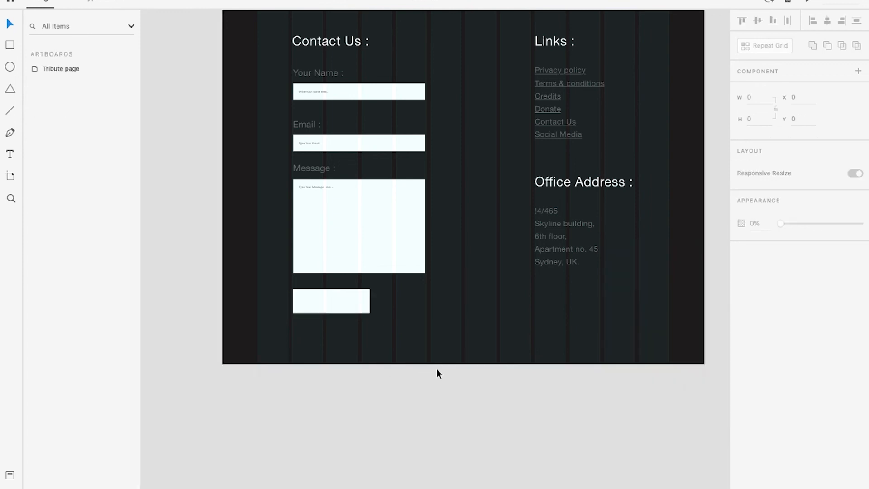
Change the fill of the "Submit" text on the contact form's white button to black
{"action": "left_click", "coordinate": [339, 301]}
{"action": "left_click", "coordinate": [759, 439]}
{"action": "left_click", "coordinate": [617, 463]}
{"action": "left_click", "coordinate": [417, 415]}
Examine the page preview from the footer upward through the About Us section
{"action": "key", "text": "ctrl+Right"}
{"action": "scroll", "coordinate": [277, 365], "scroll_direction": "up", "scroll_amount": 3}
{"action": "scroll", "coordinate": [411, 371], "scroll_direction": "up", "scroll_amount": 7}
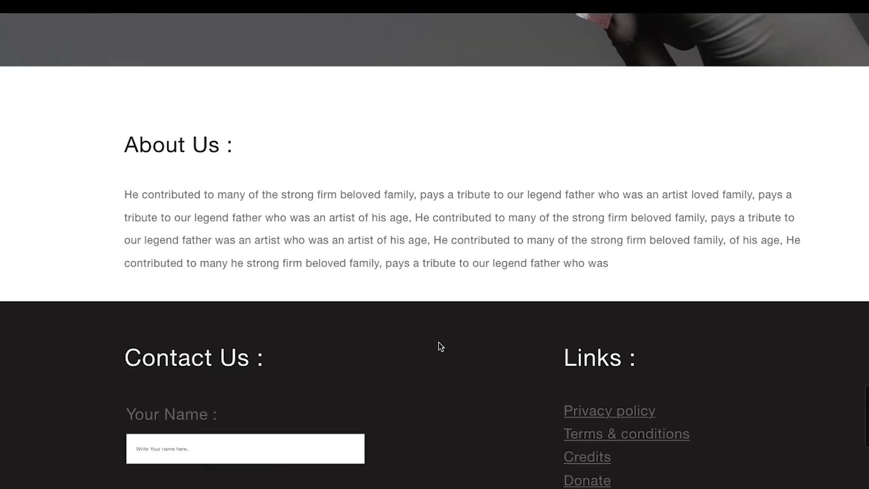
{"action": "scroll", "coordinate": [439, 344], "scroll_direction": "up", "scroll_amount": 15}
{"action": "scroll", "coordinate": [433, 337], "scroll_direction": "up", "scroll_amount": 6}
{"action": "key", "text": "ctrl+Left"}
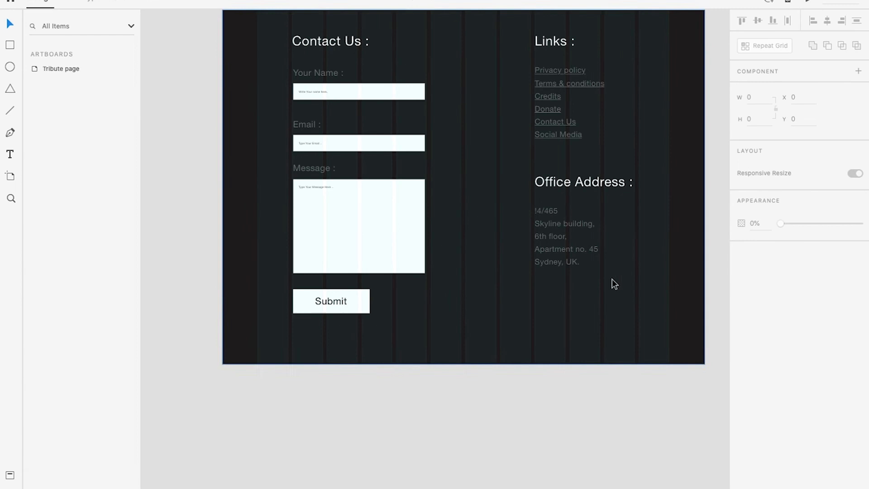
Review the whole Tribute page artboard from the footer up to the hero header with its navigation links
{"action": "scroll", "coordinate": [504, 251], "scroll_direction": "down", "scroll_amount": 5}
{"action": "scroll", "coordinate": [536, 73], "scroll_direction": "up", "scroll_amount": 10}
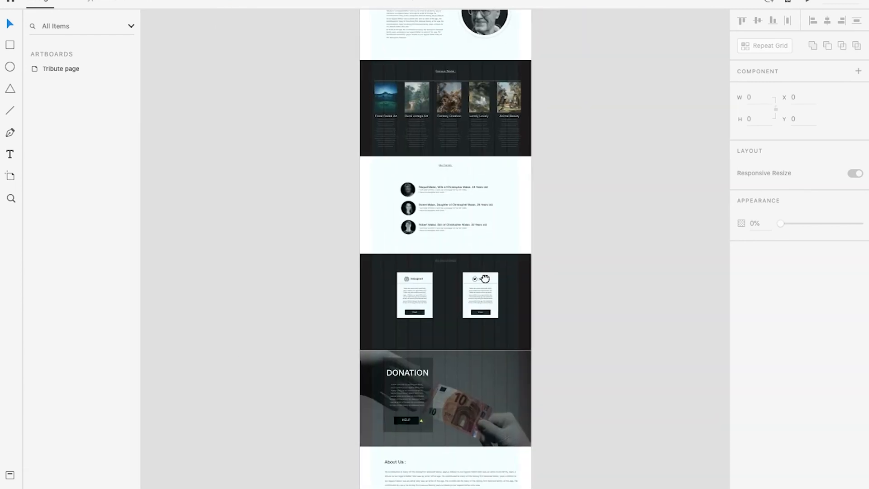
{"action": "scroll", "coordinate": [480, 317], "scroll_direction": "up", "scroll_amount": 2}
{"action": "scroll", "coordinate": [490, 208], "scroll_direction": "up", "scroll_amount": 5}
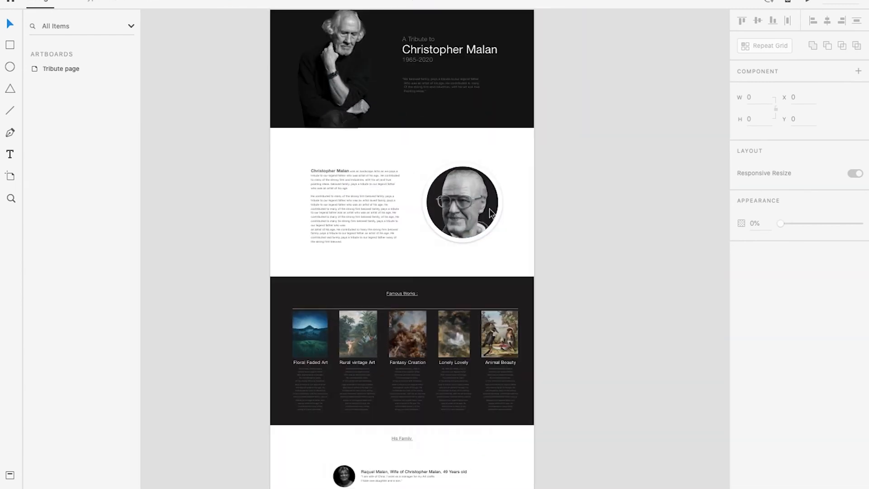
{"action": "scroll", "coordinate": [487, 205], "scroll_direction": "up", "scroll_amount": 4}
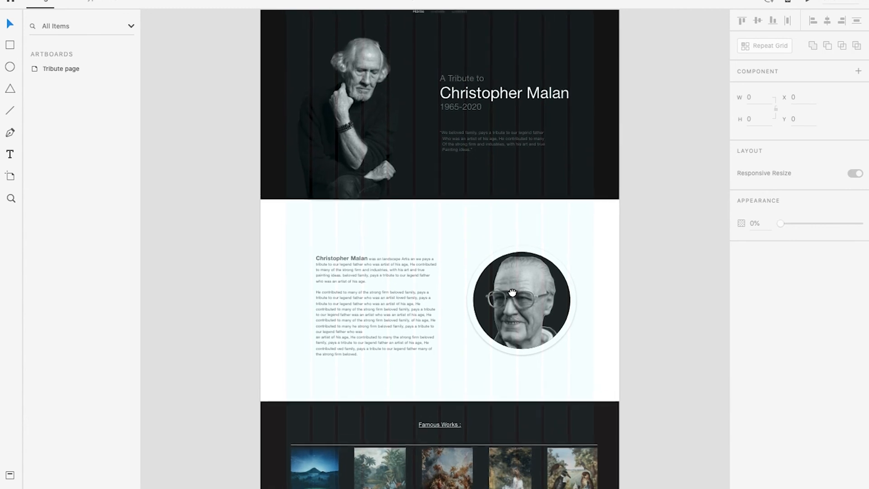
{"action": "scroll", "coordinate": [502, 222], "scroll_direction": "up", "scroll_amount": 3}
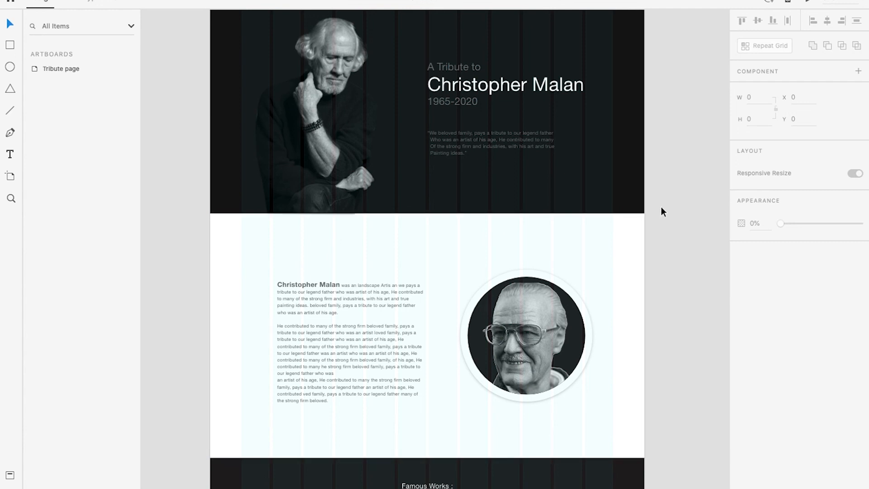
{"action": "scroll", "coordinate": [417, 185], "scroll_direction": "up", "scroll_amount": 2}
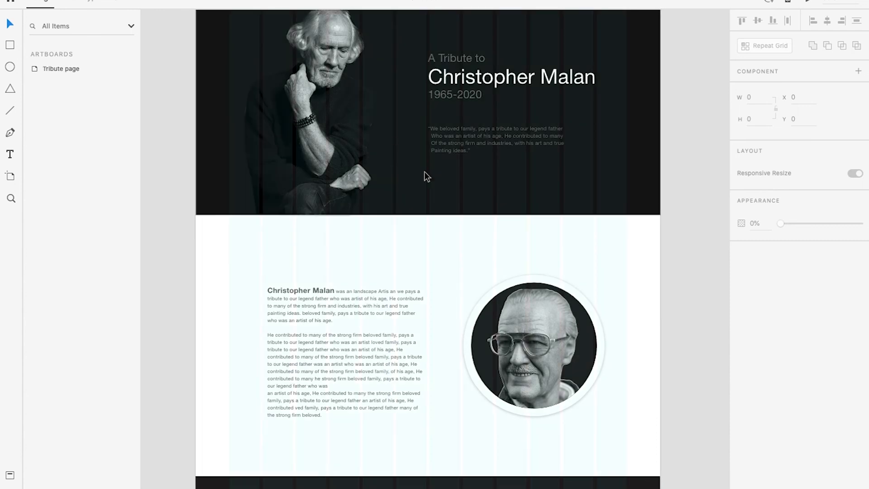
{"action": "scroll", "coordinate": [414, 191], "scroll_direction": "up", "scroll_amount": 3}
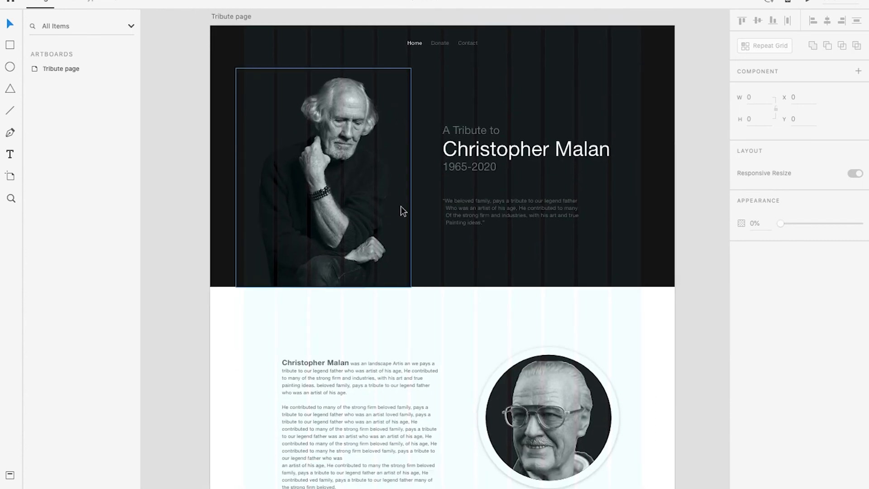
{"action": "scroll", "coordinate": [403, 212], "scroll_direction": "up", "scroll_amount": 1}
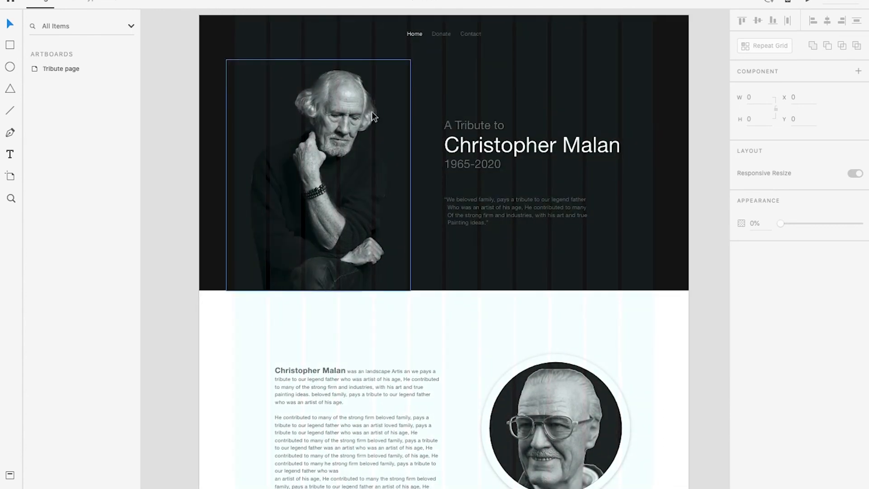